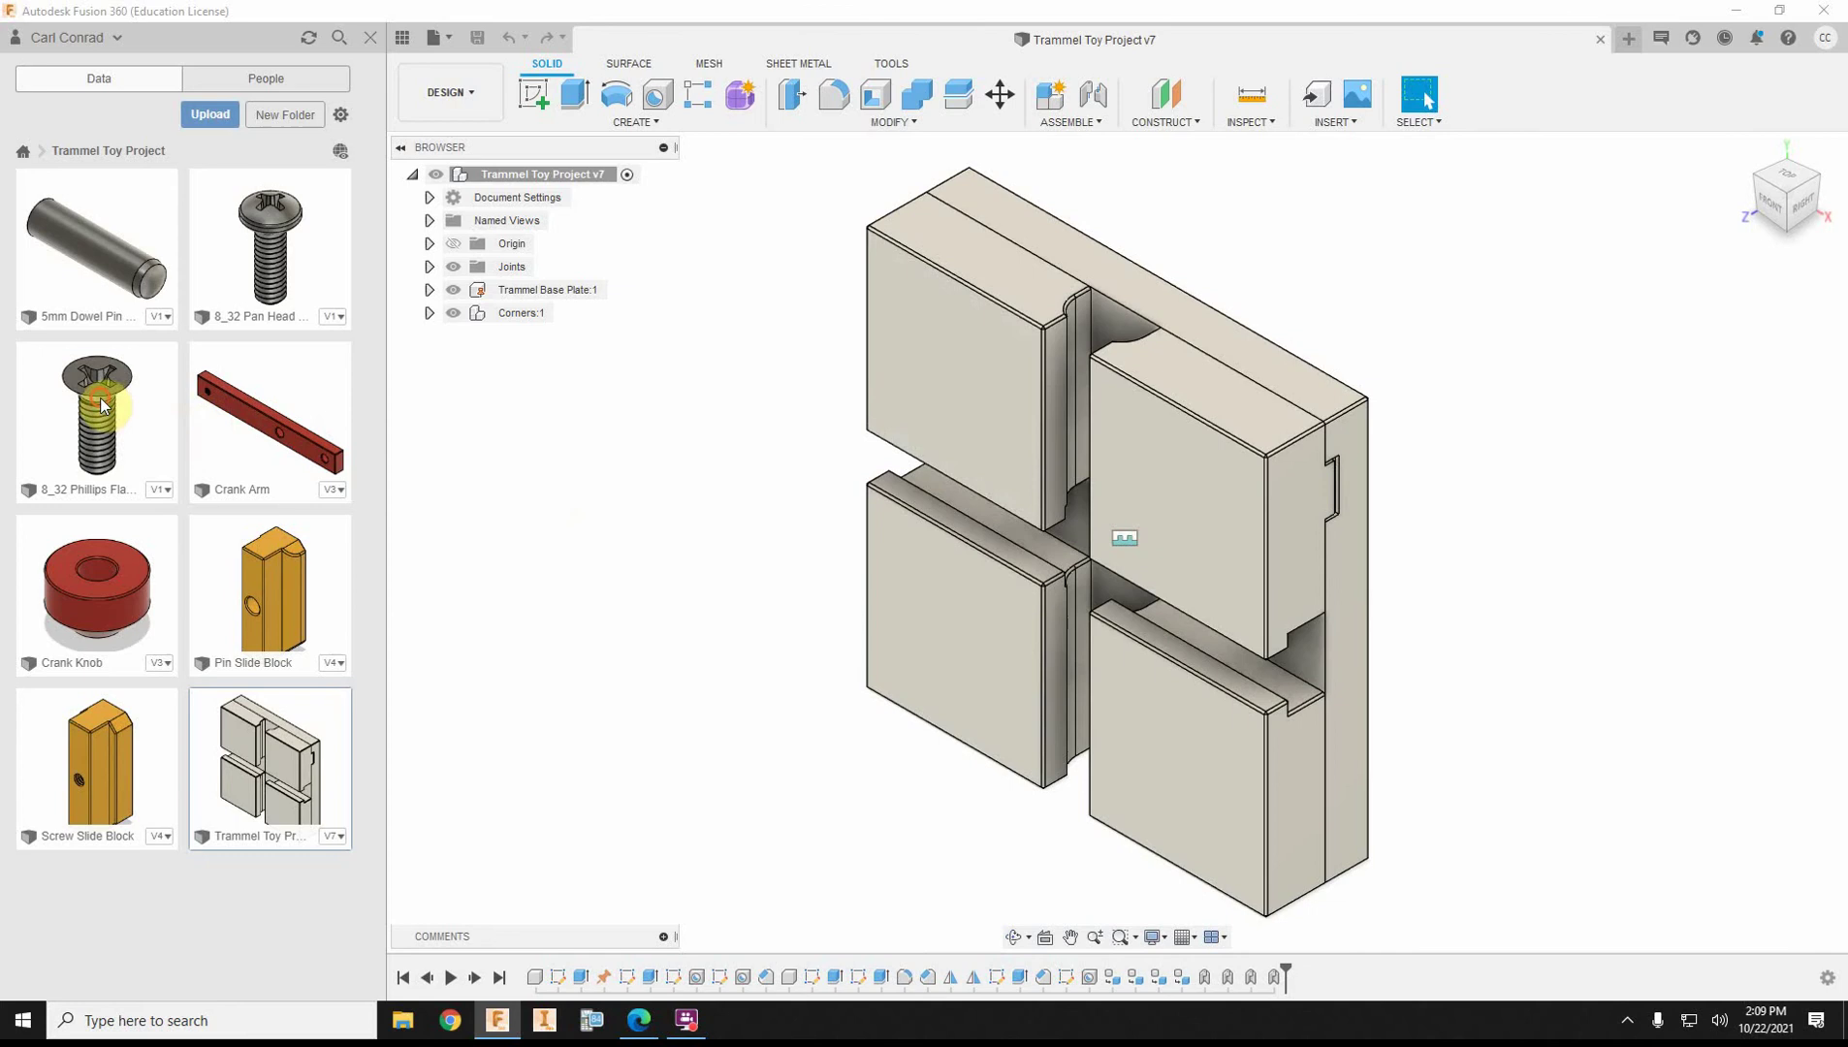
# Insert an 8_32 Phillips Flat Head screw into the assembly and move it 3.00 in along X, beside the base plate.
pyautogui.moveTo(102, 405); pyautogui.dragTo(1527, 482)
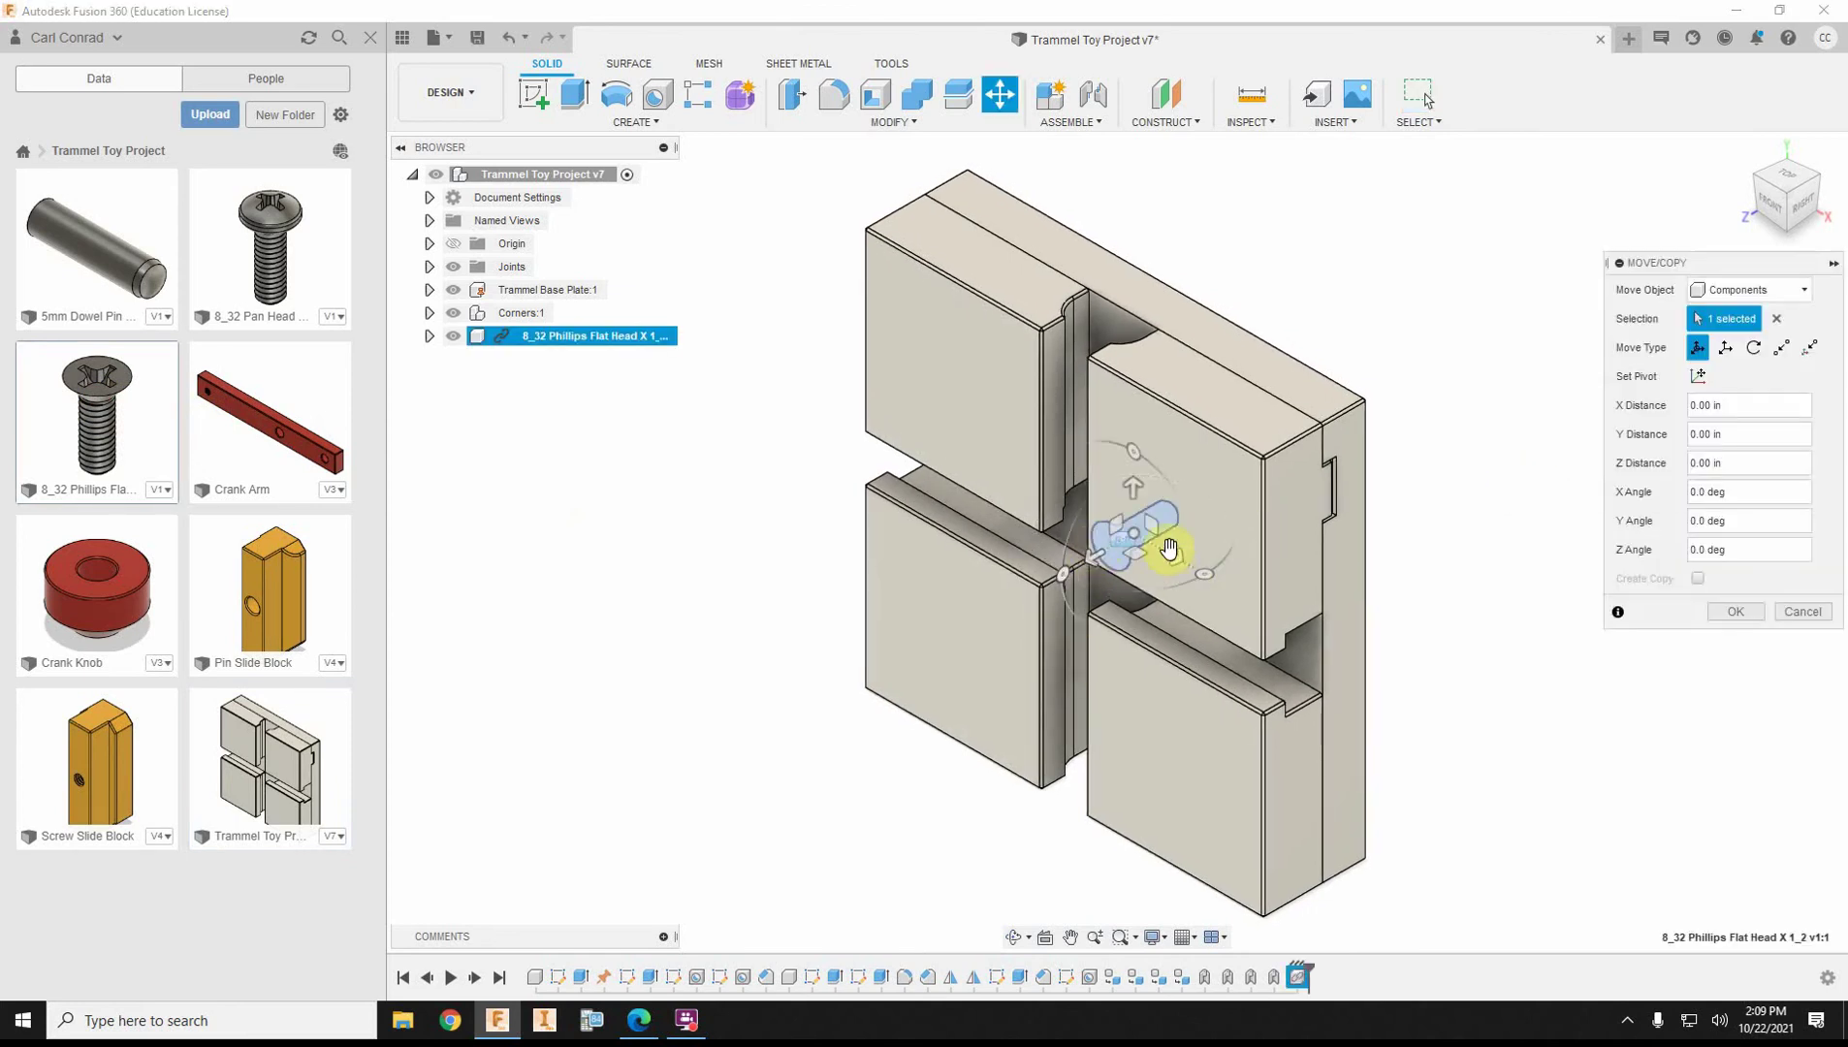
pyautogui.moveTo(1171, 555); pyautogui.dragTo(1555, 714)
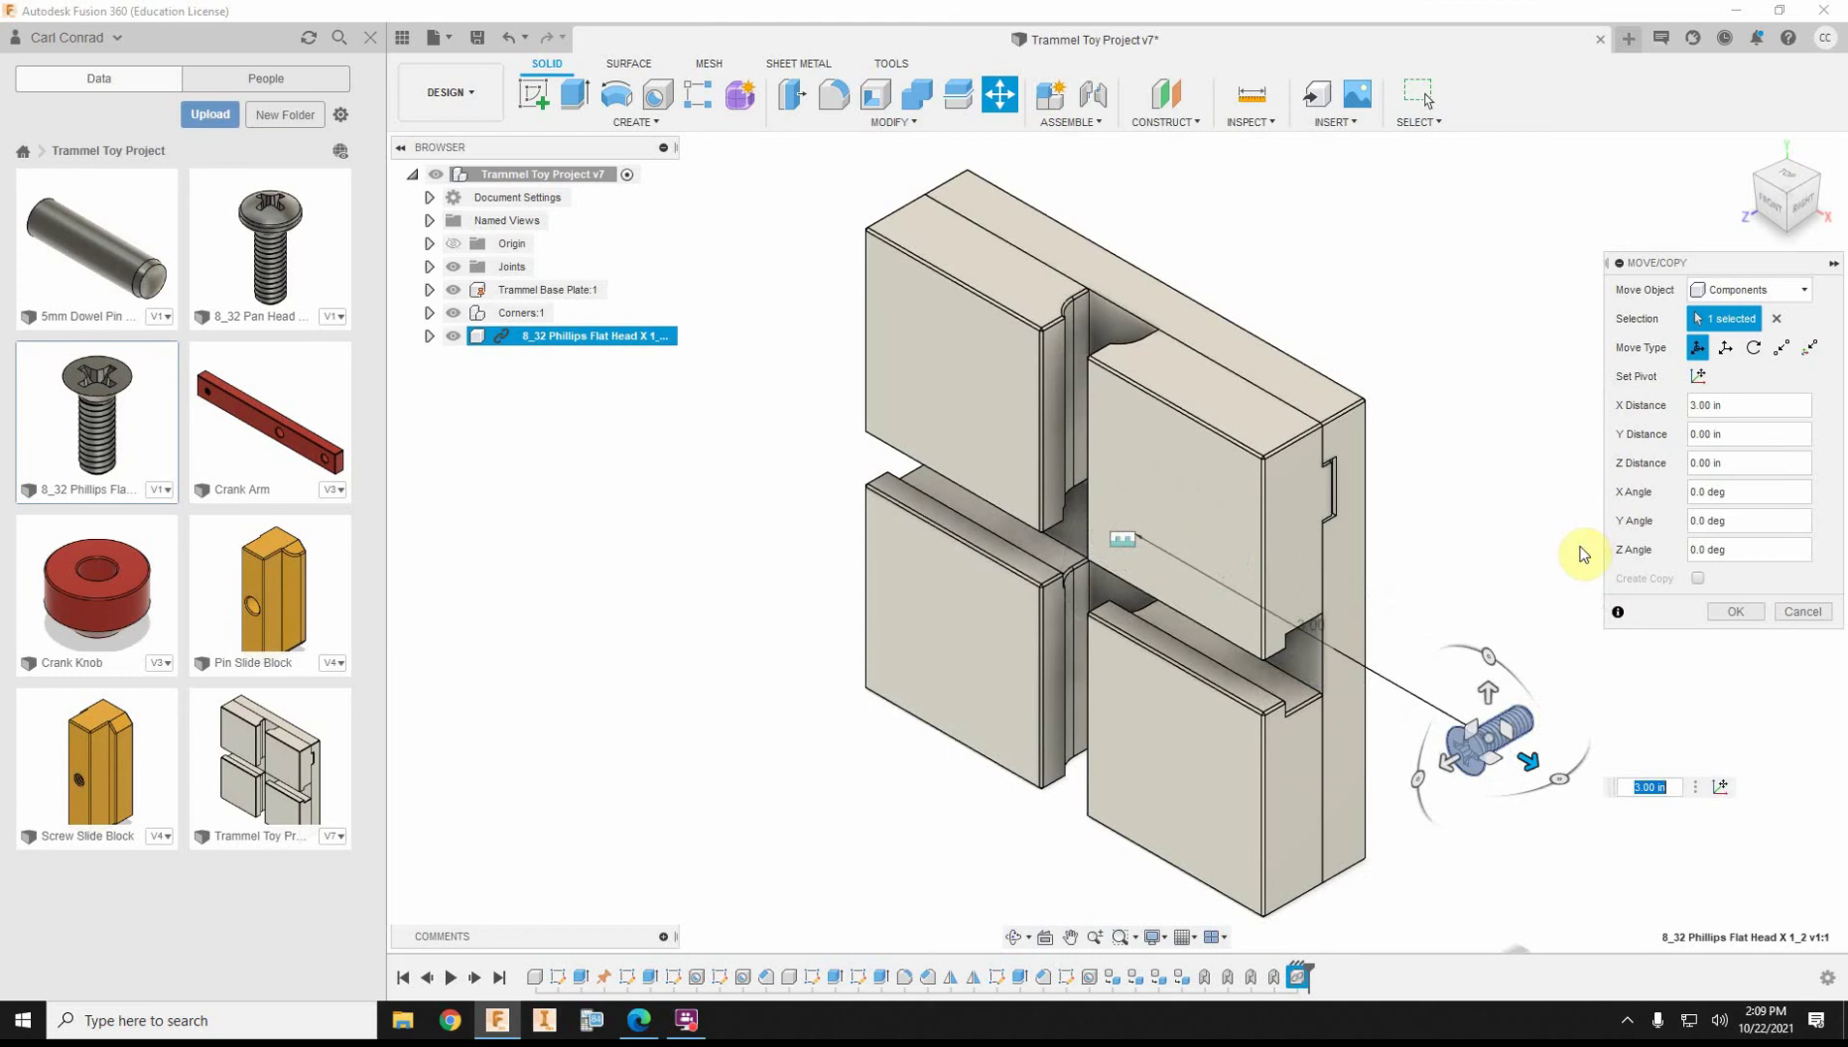
pyautogui.click(1745, 613)
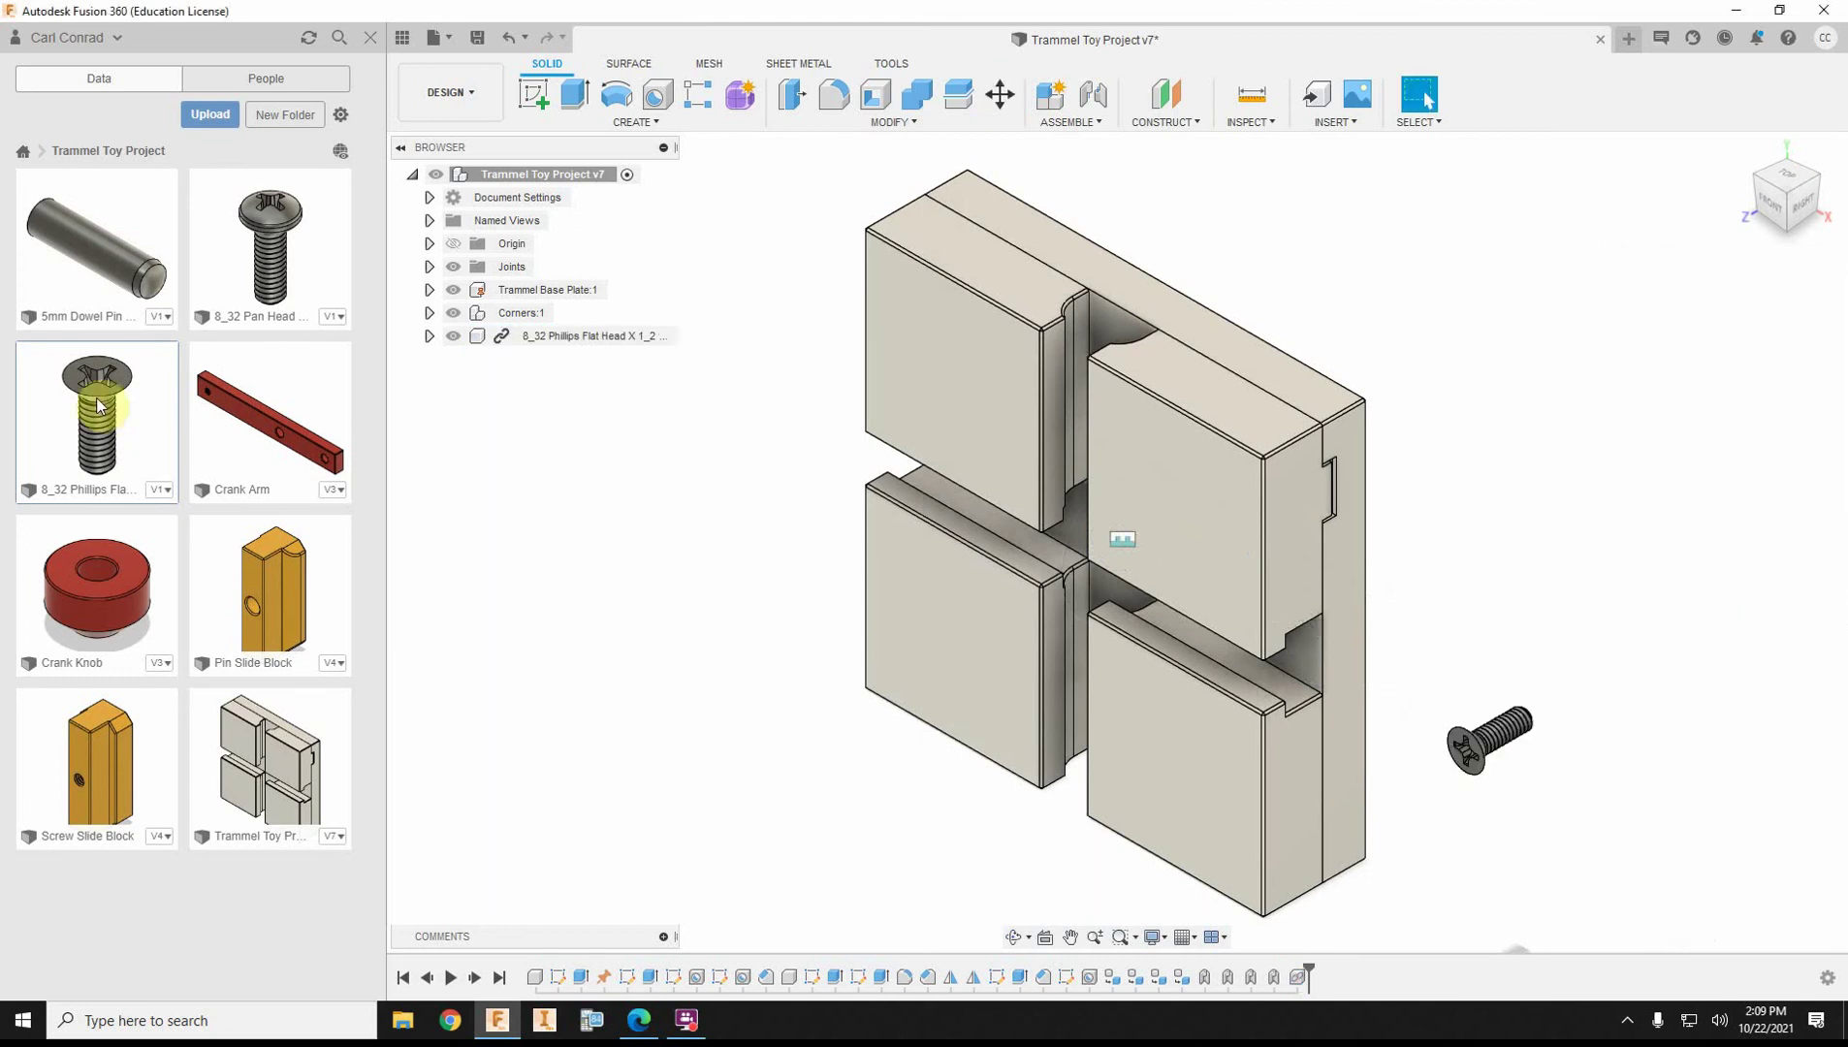
# Insert three more 8_32 Phillips Flat Head screws and space them in a row with the first beside the base plate.
pyautogui.moveTo(97, 408); pyautogui.dragTo(1172, 445)
pyautogui.moveTo(1100, 514); pyautogui.dragTo(1503, 693)
pyautogui.click(1731, 611)
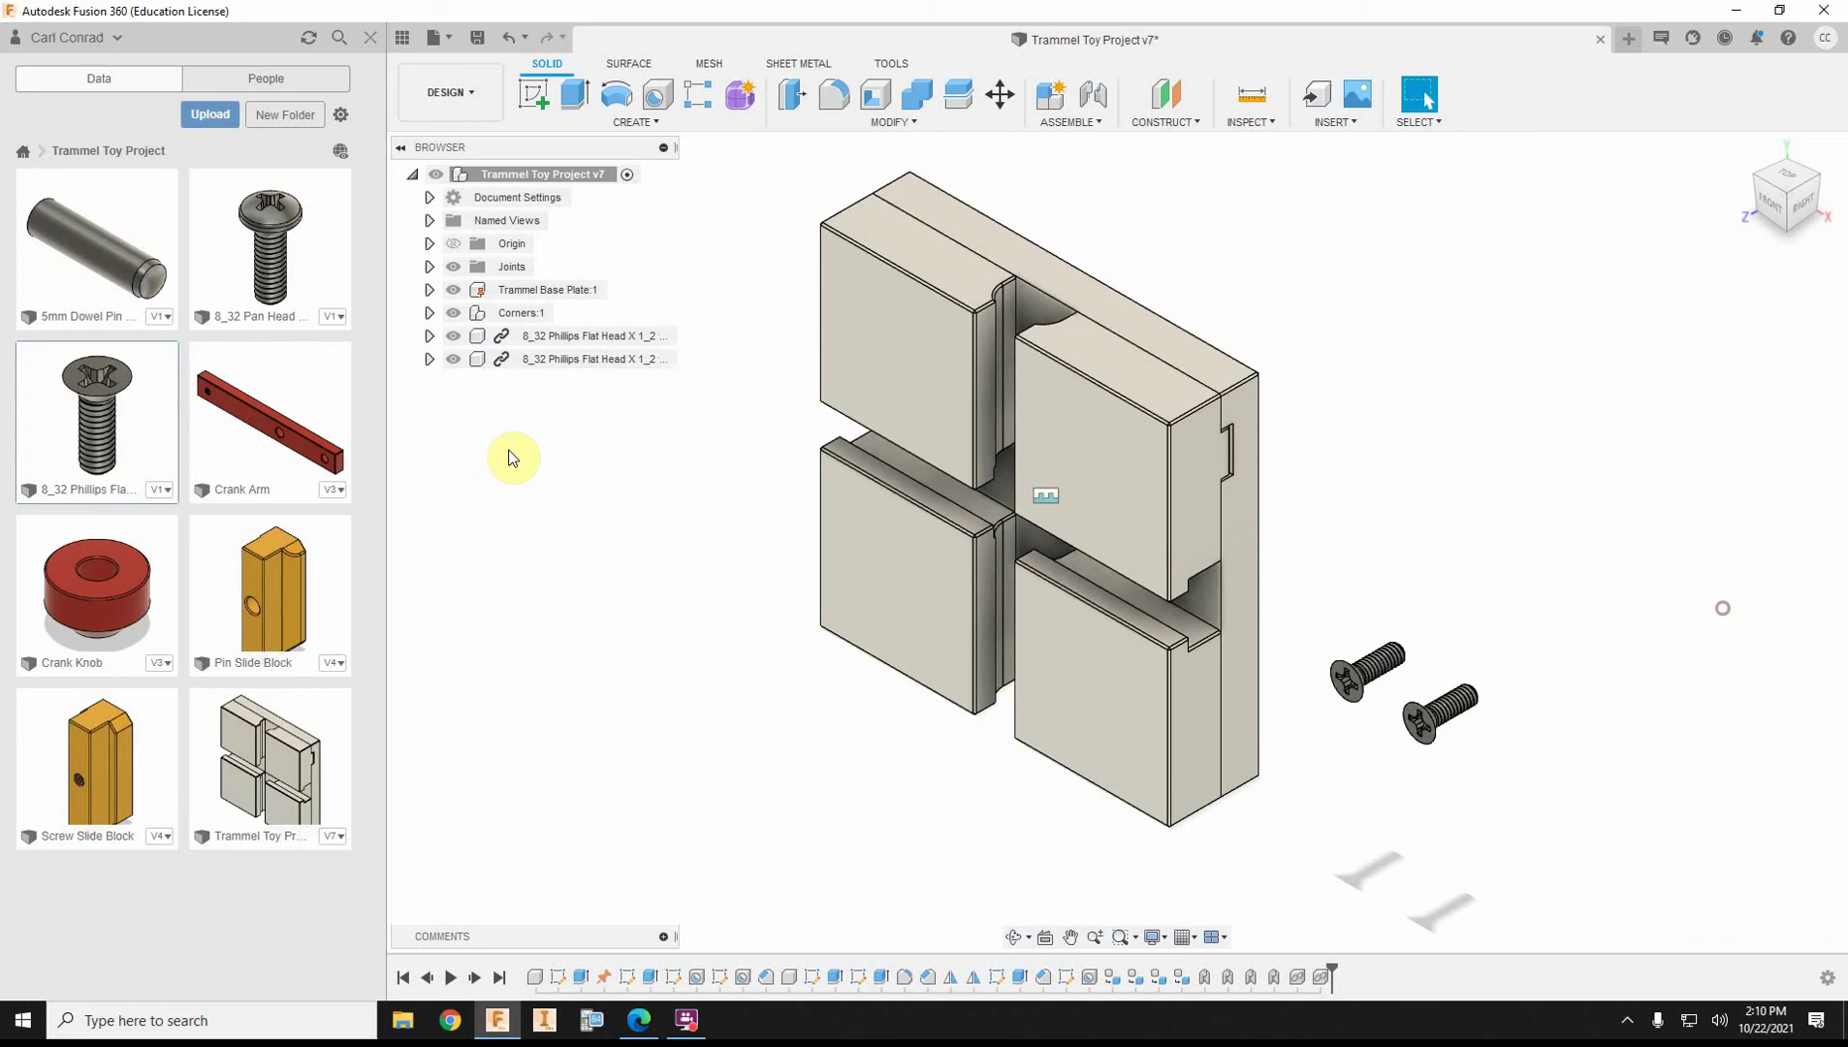
pyautogui.moveTo(97, 411); pyautogui.dragTo(1266, 496)
pyautogui.moveTo(1095, 515); pyautogui.dragTo(1323, 593)
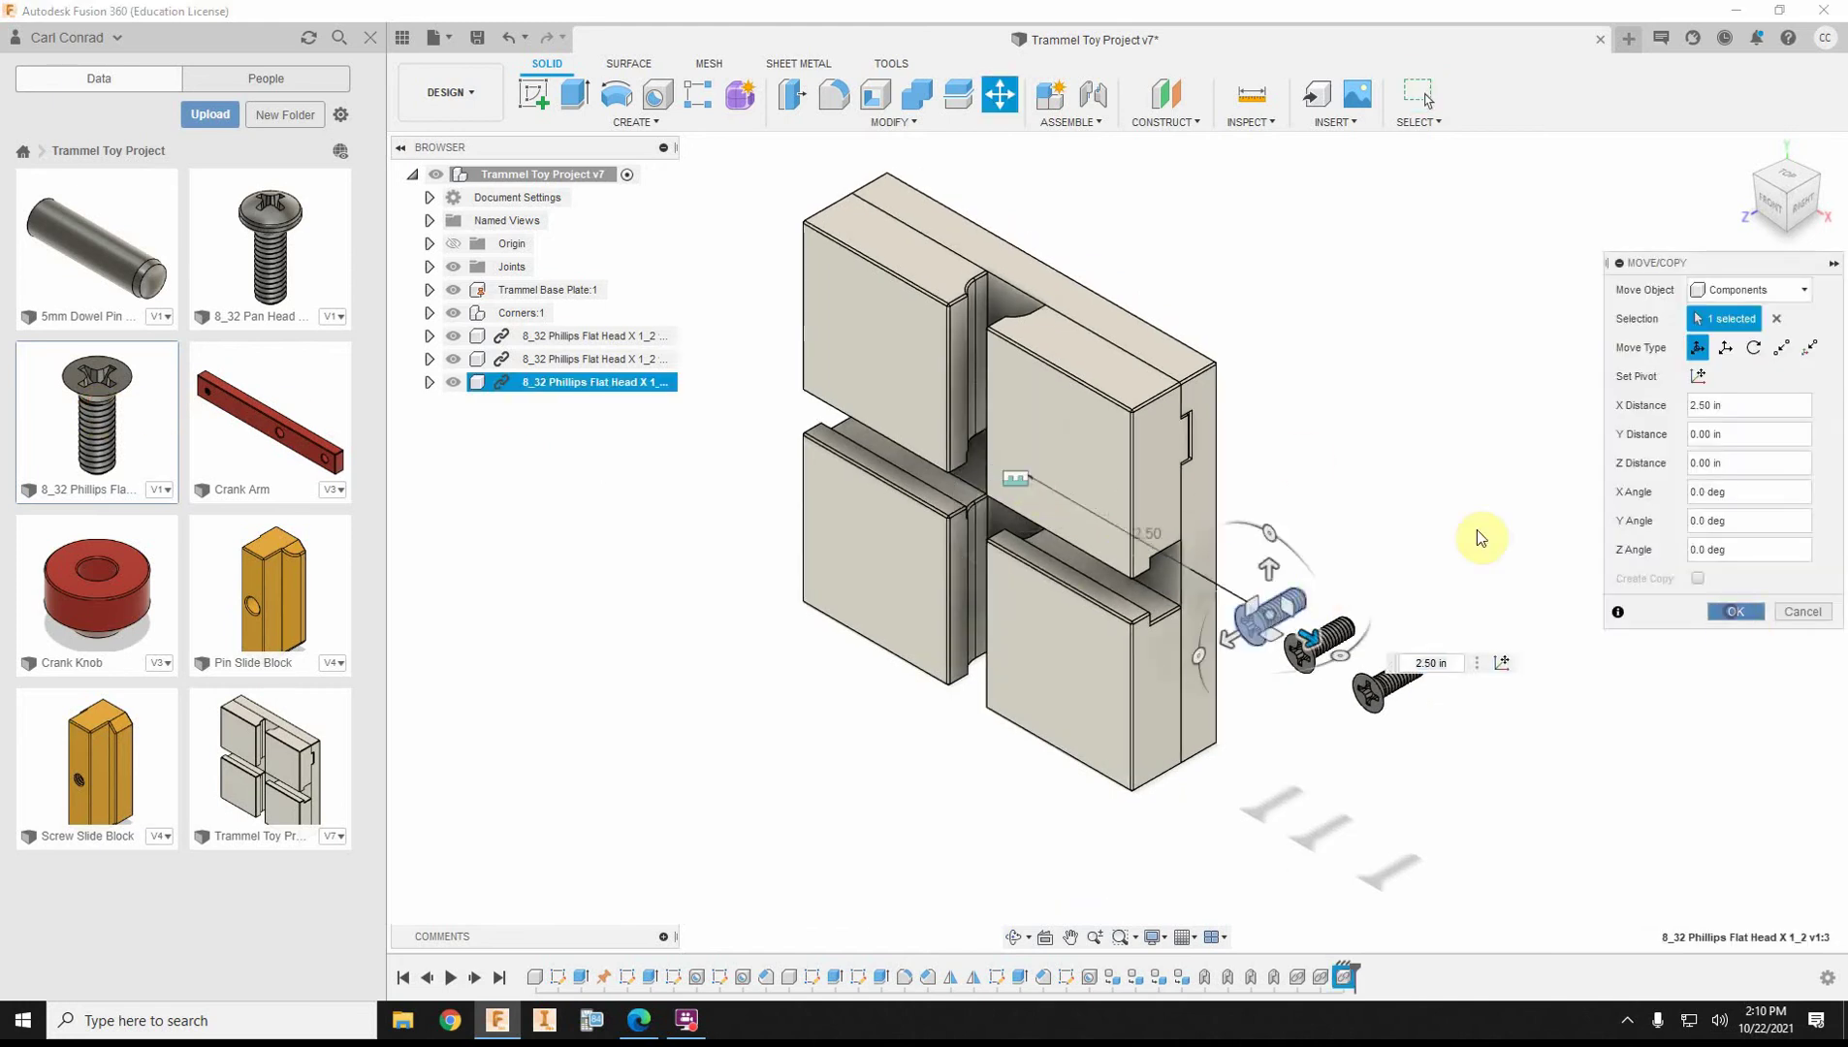
pyautogui.moveTo(113, 393); pyautogui.dragTo(1546, 551)
pyautogui.moveTo(1064, 496); pyautogui.dragTo(1532, 741)
pyautogui.click(1735, 612)
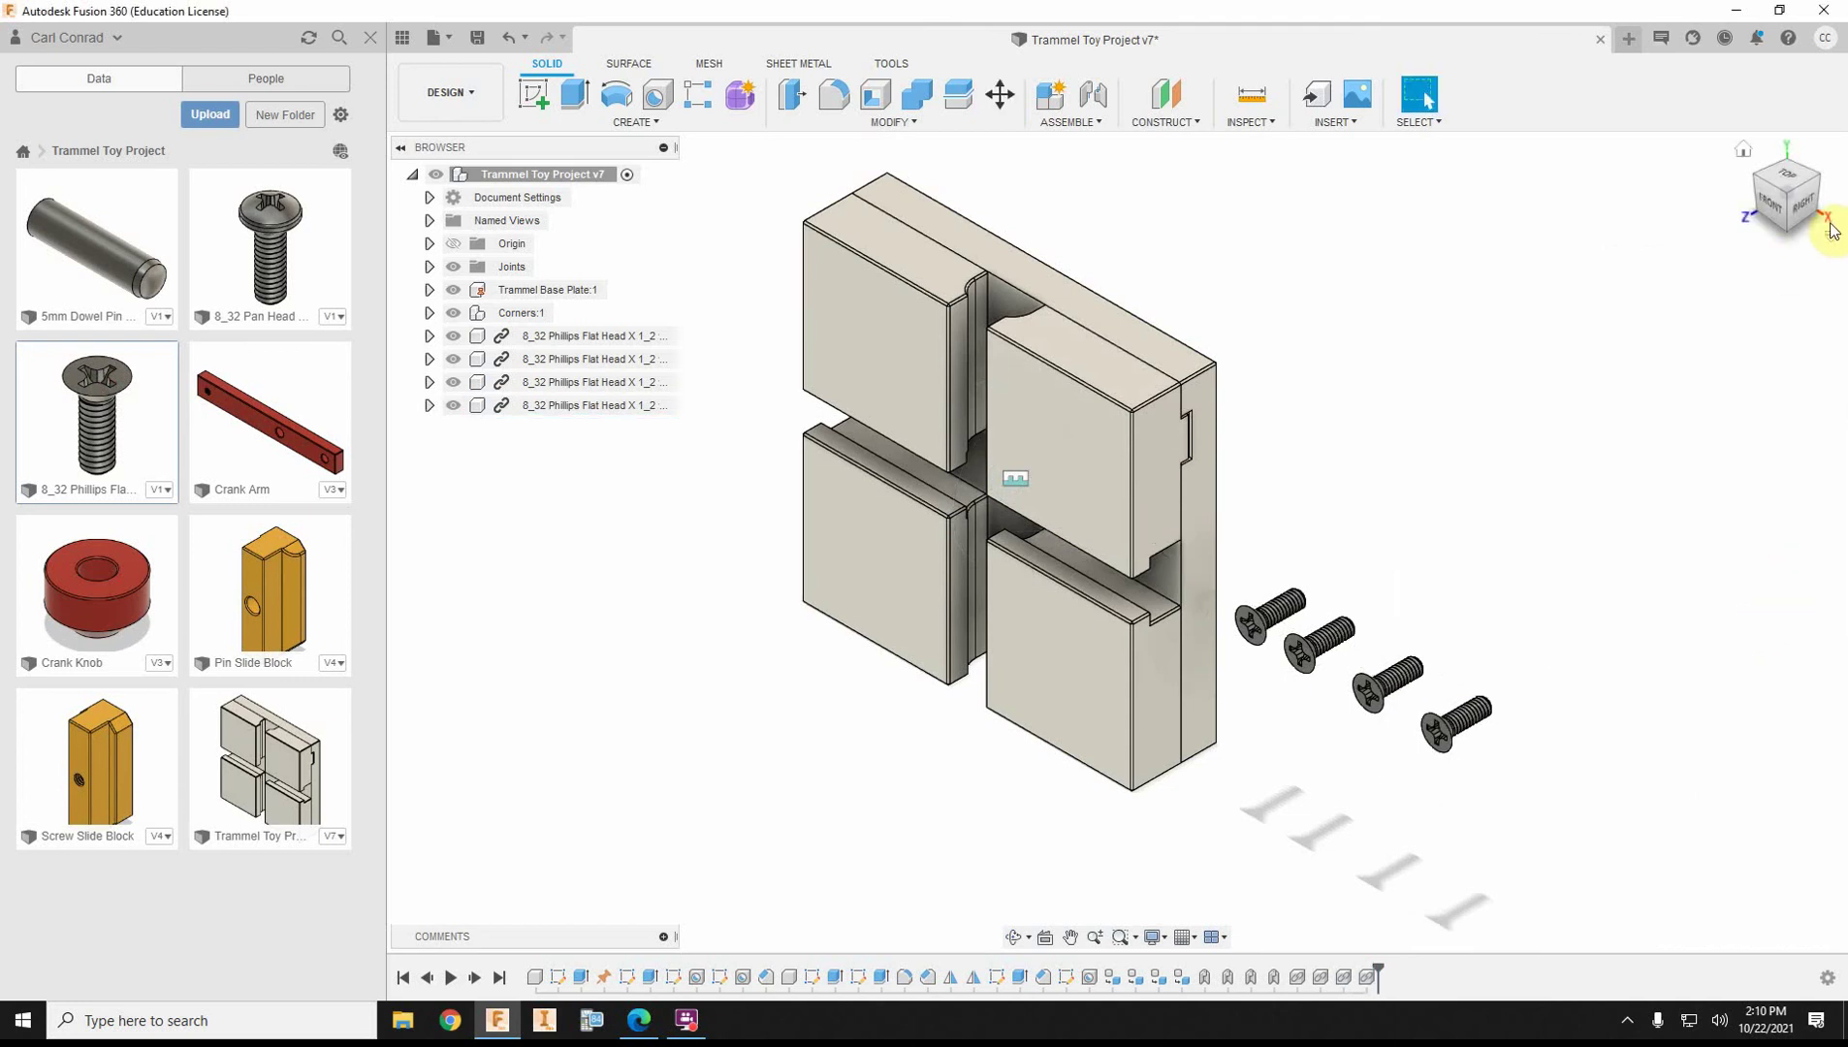
# Start a Rigid joint and place its first origin at the centre of the edge beneath the head of the screw nearest the plate.
pyautogui.click(1817, 178)
pyautogui.moveTo(1323, 706); pyautogui.dragTo(1119, 498, button='middle')
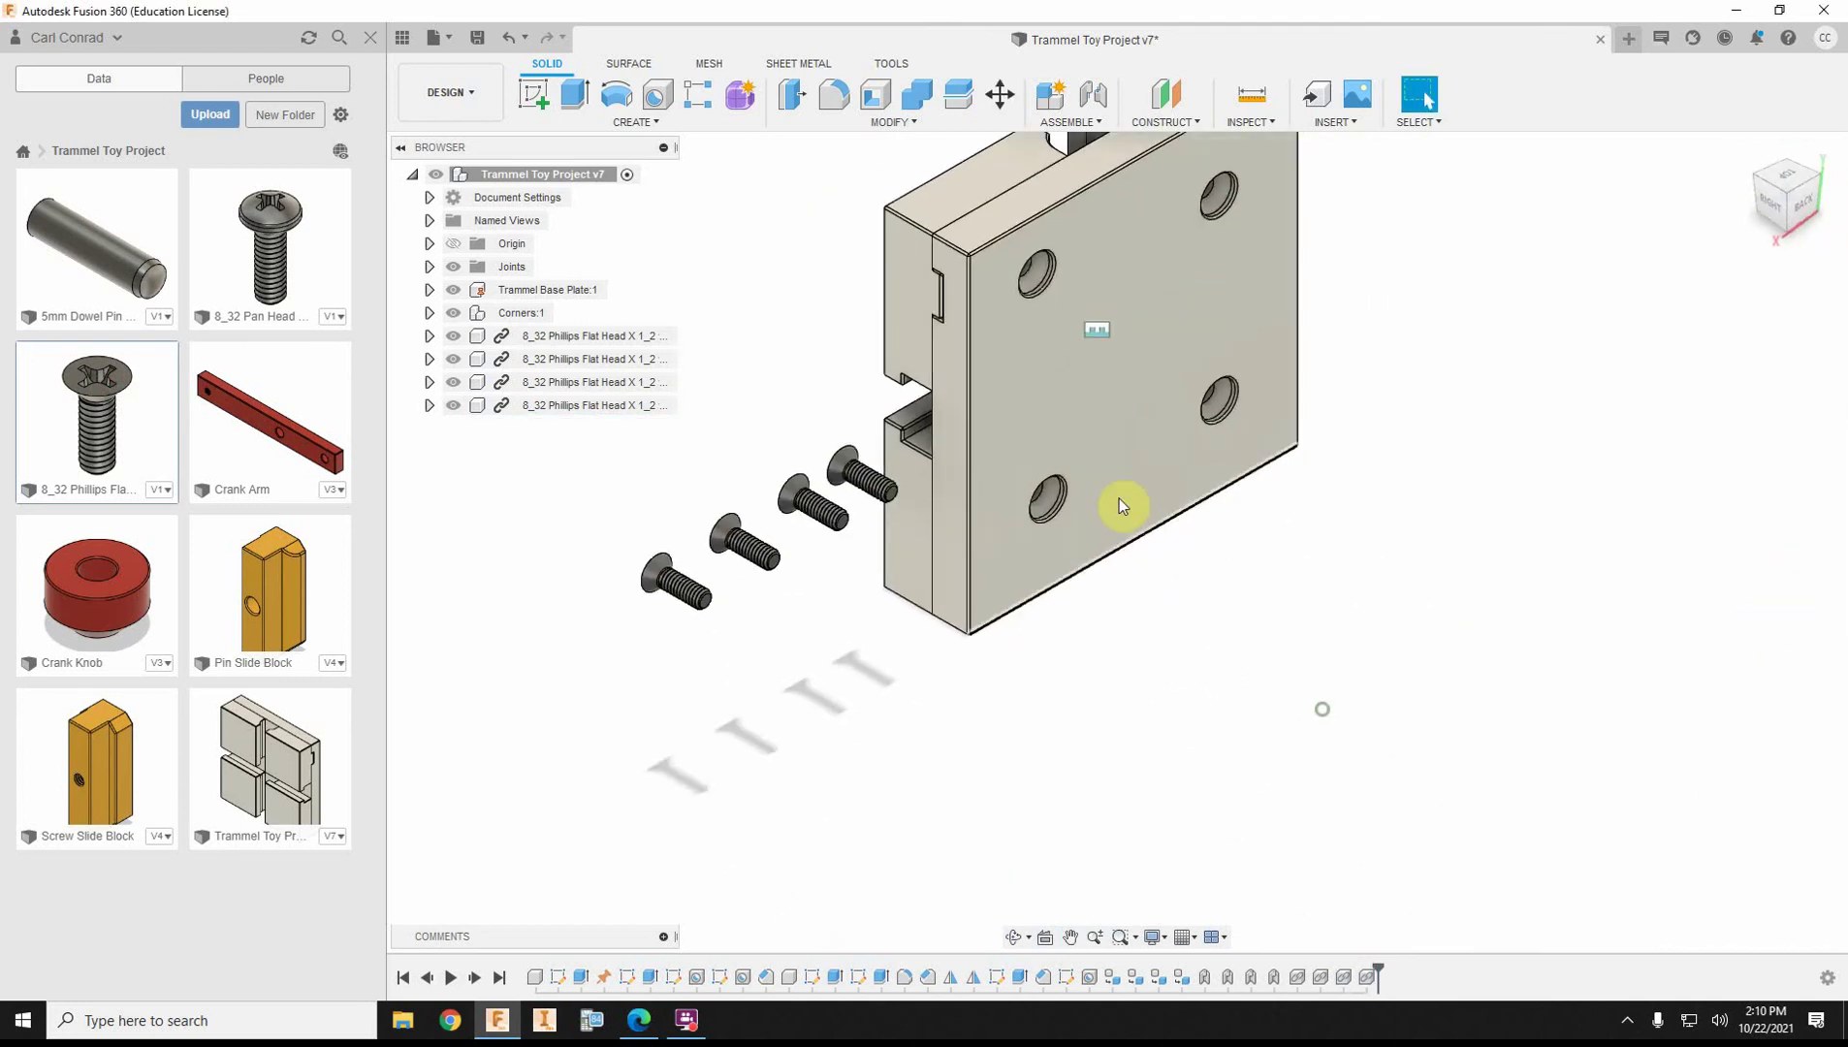
pyautogui.scroll(2, 1102, 436)
pyautogui.moveTo(1104, 429); pyautogui.dragTo(1216, 659, button='middle')
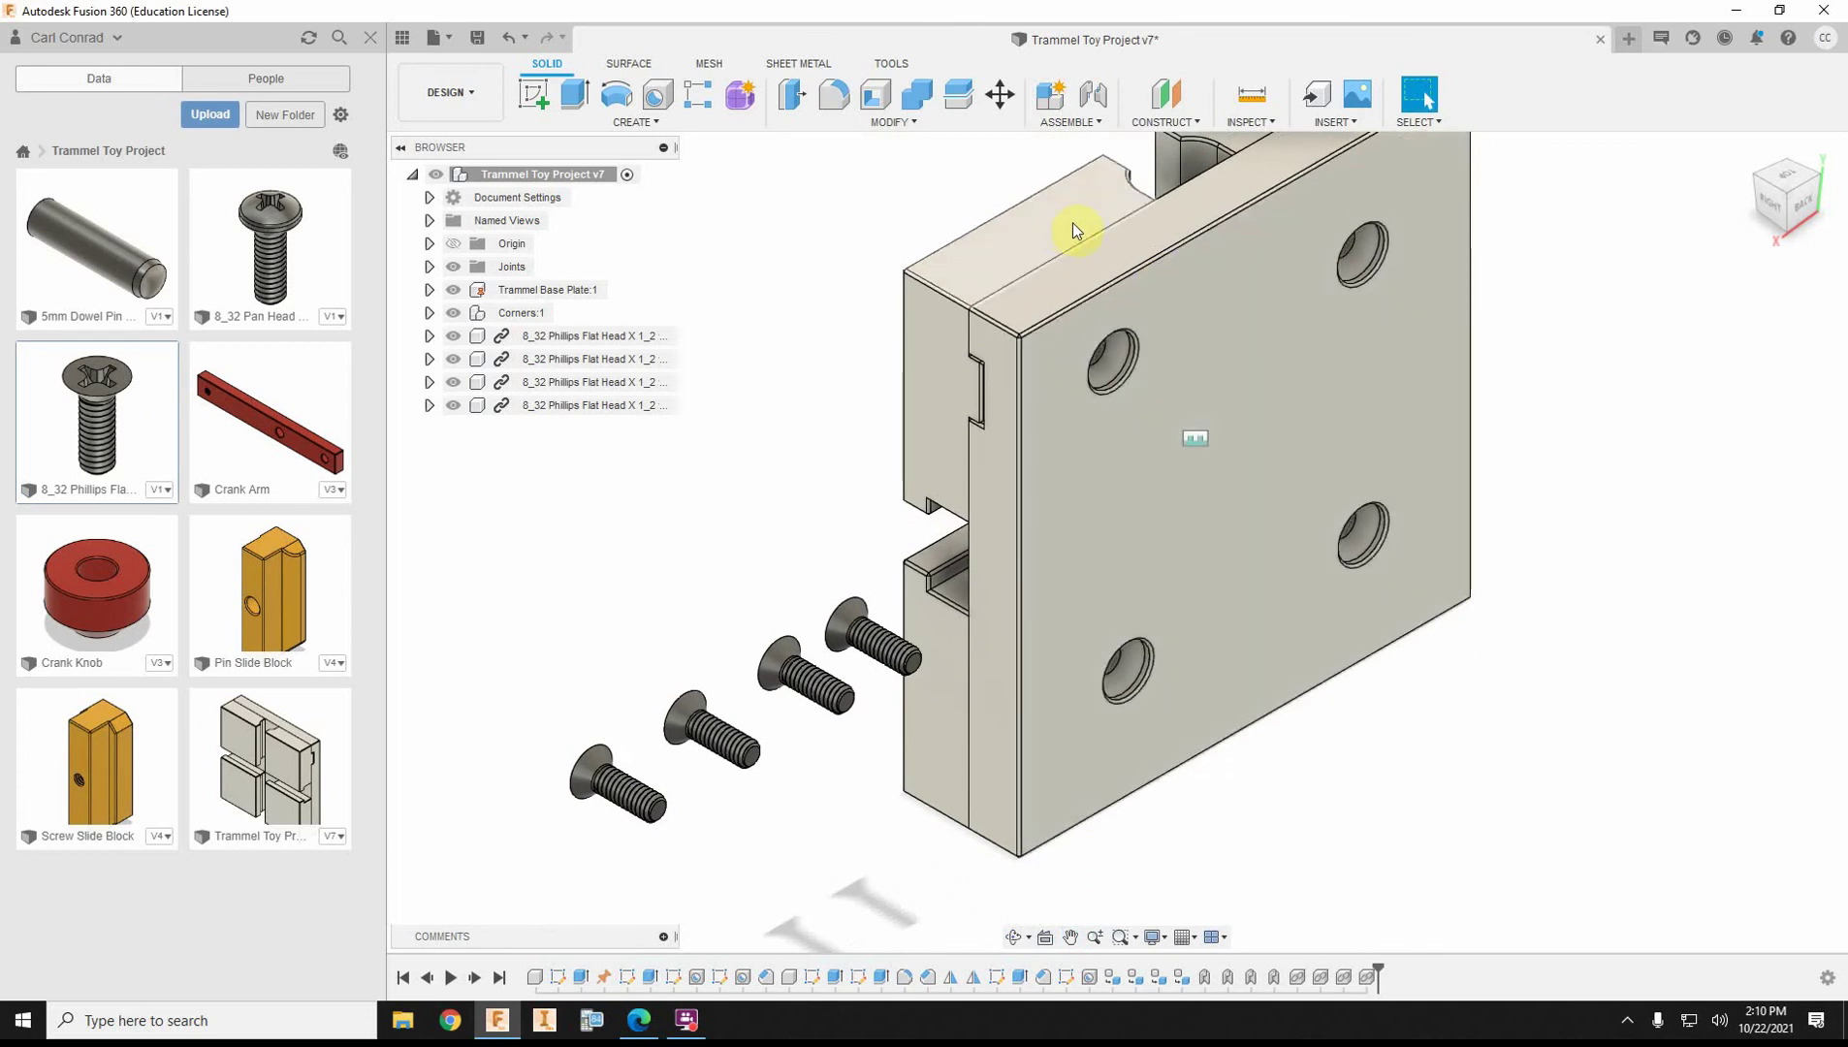
pyautogui.click(1084, 124)
pyautogui.click(1063, 167)
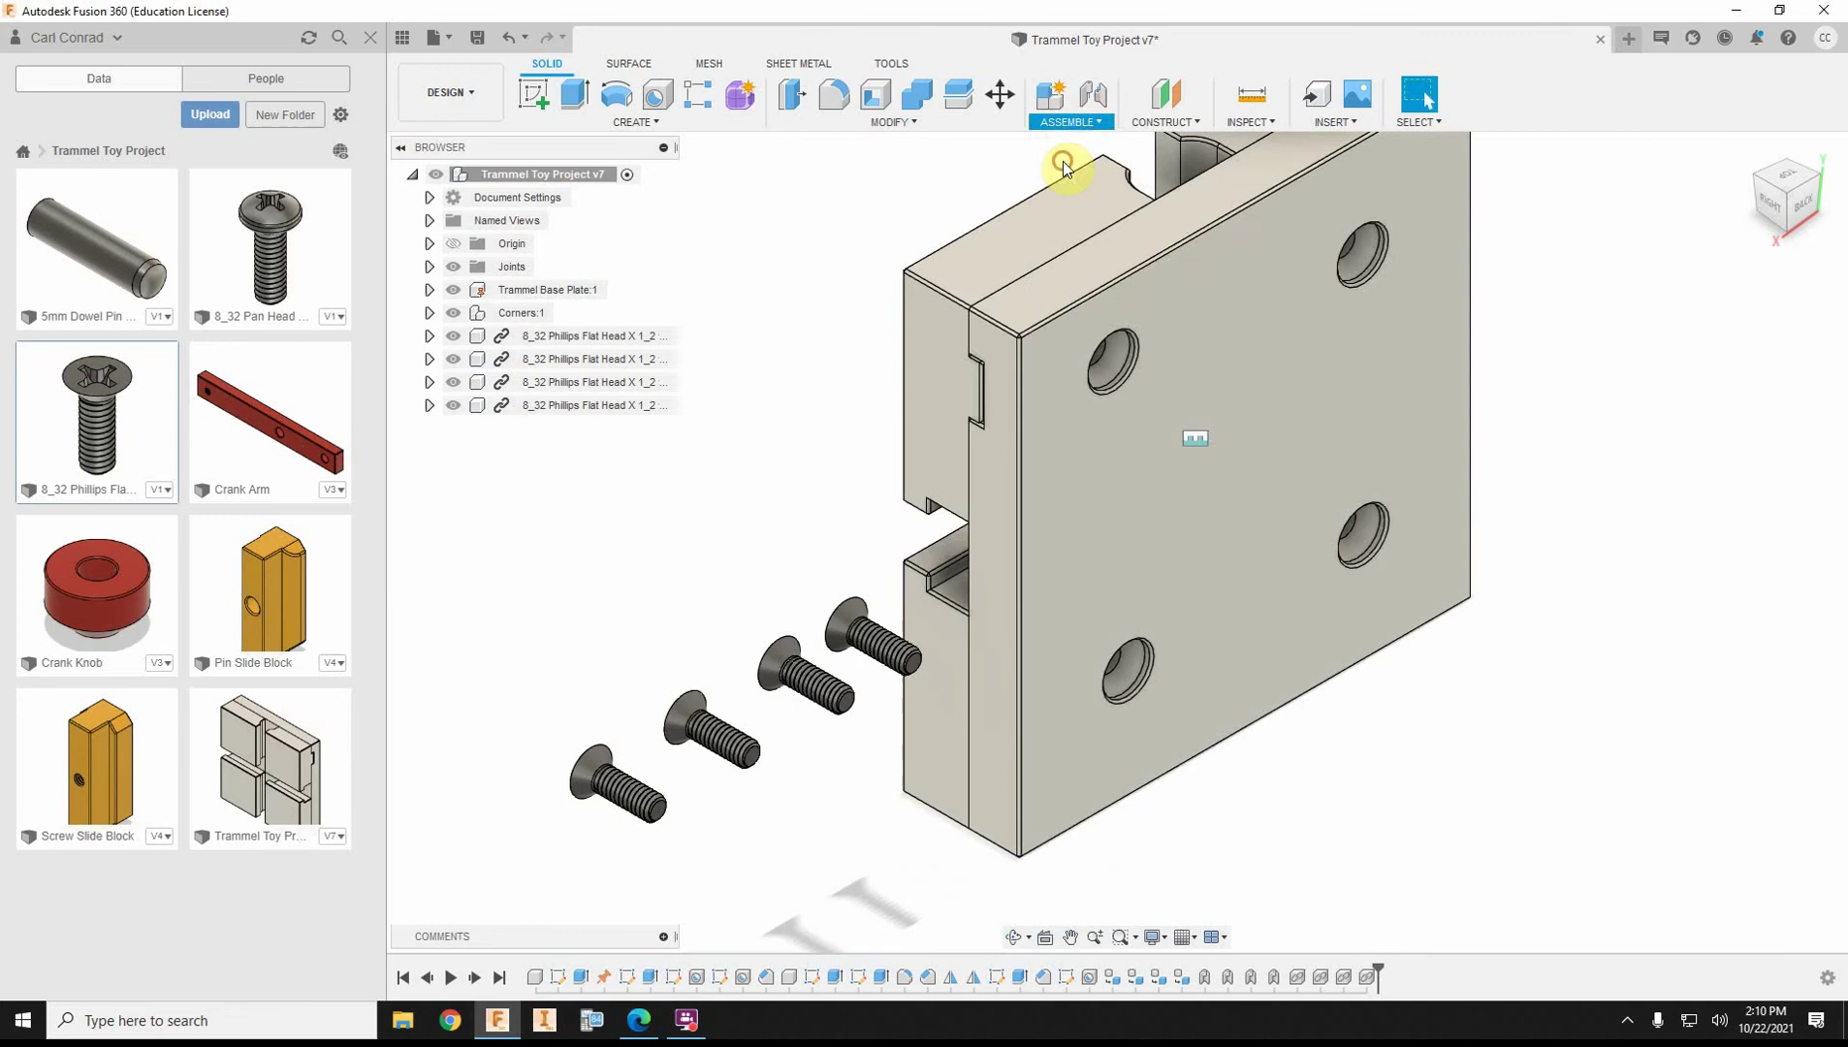
pyautogui.click(1651, 288)
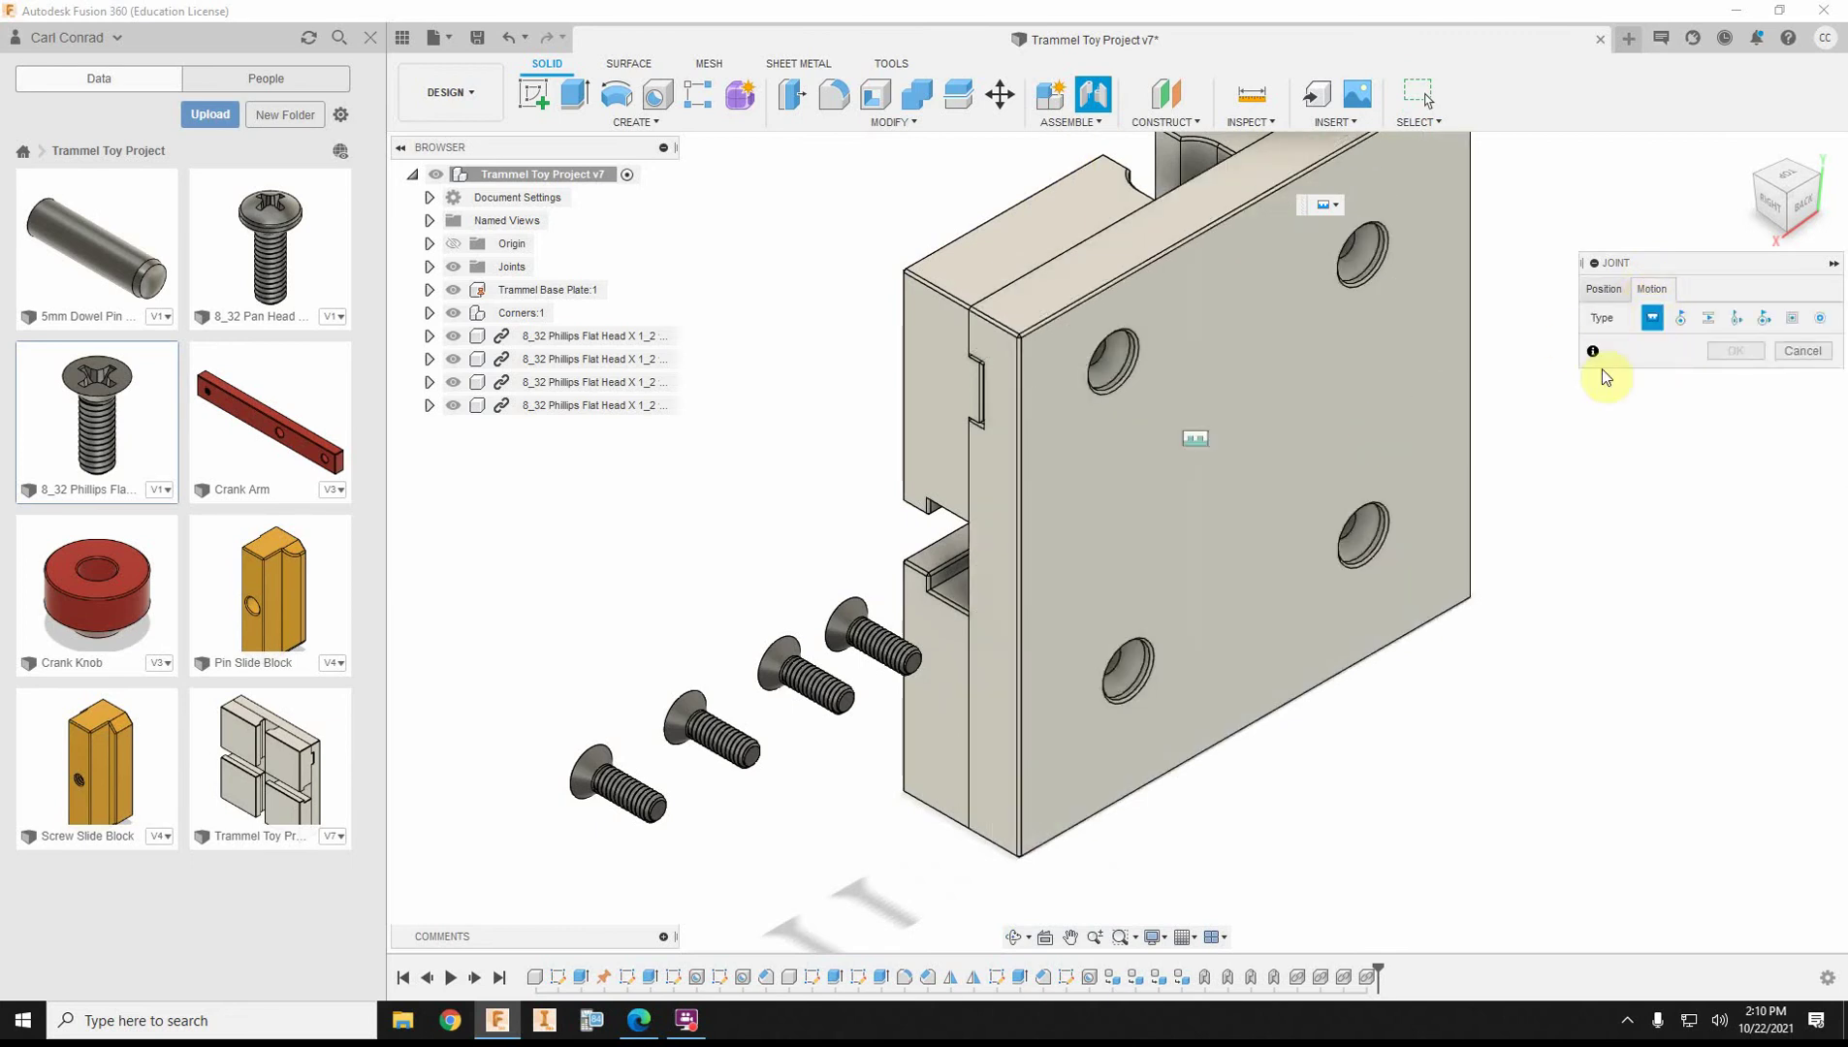
pyautogui.scroll(5, 849, 660)
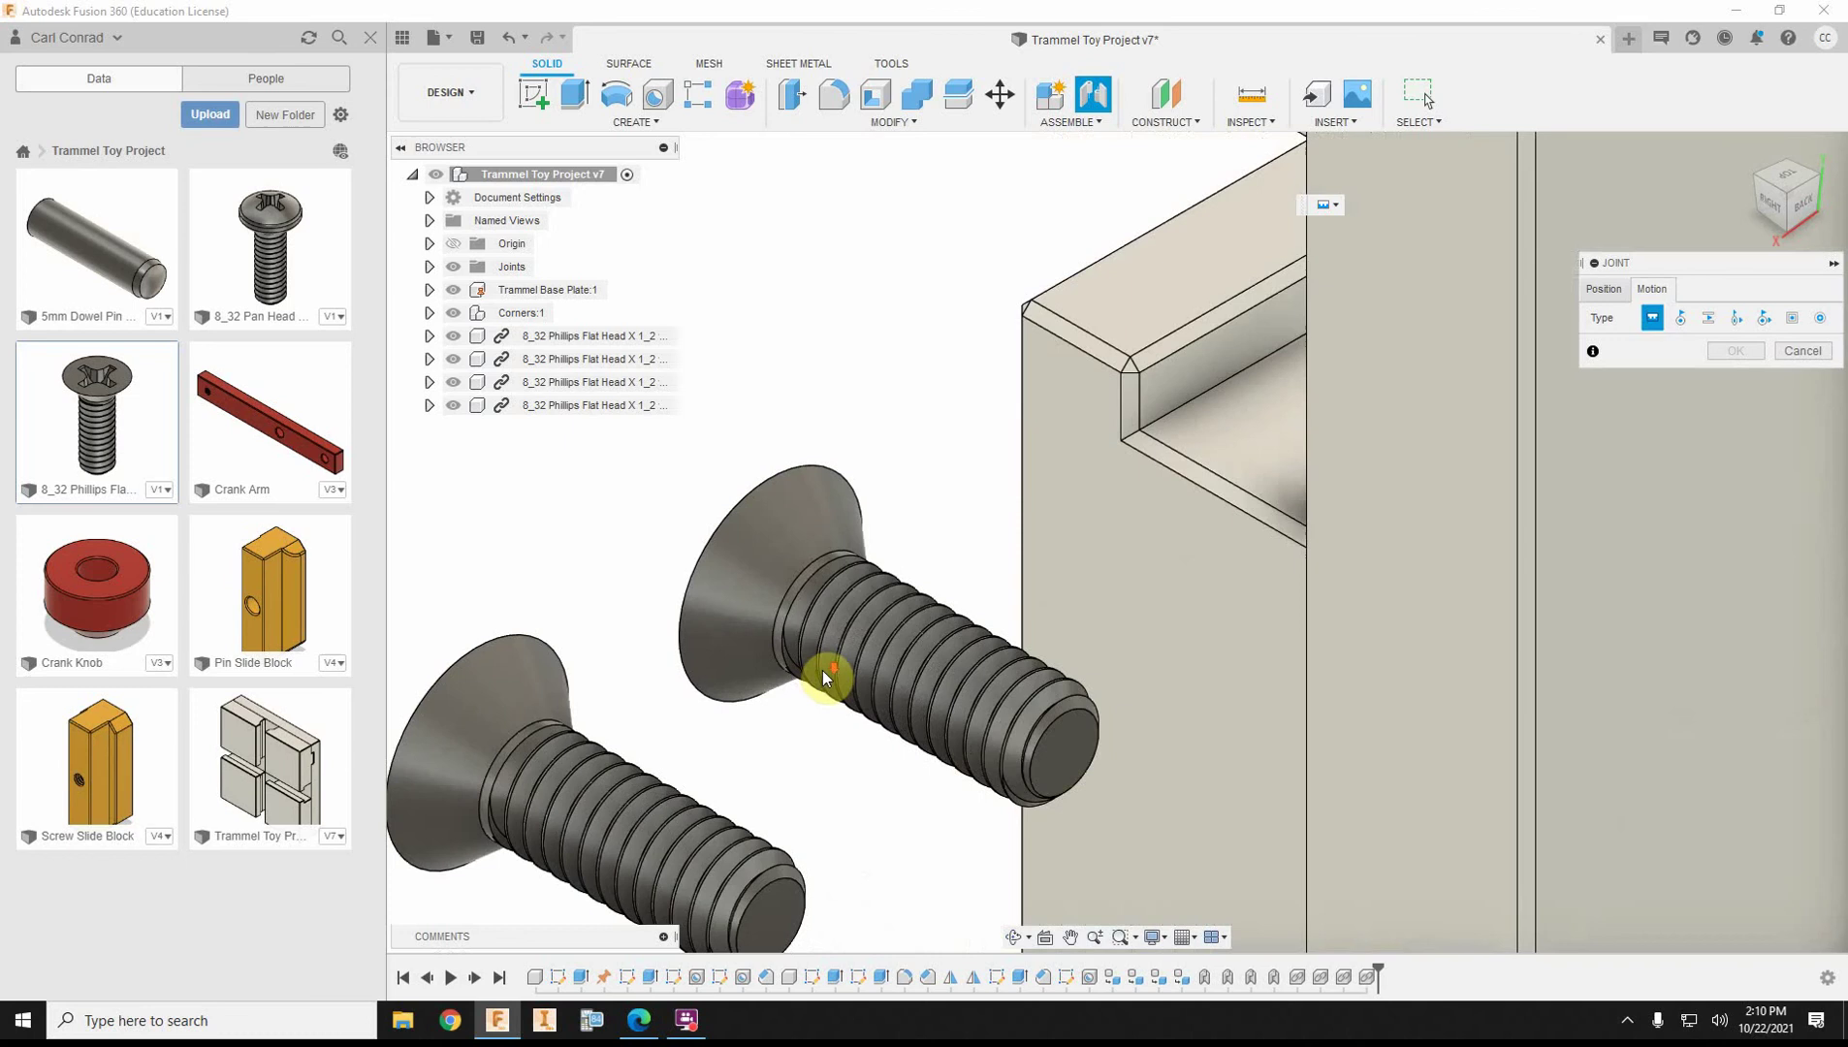
pyautogui.click(1614, 291)
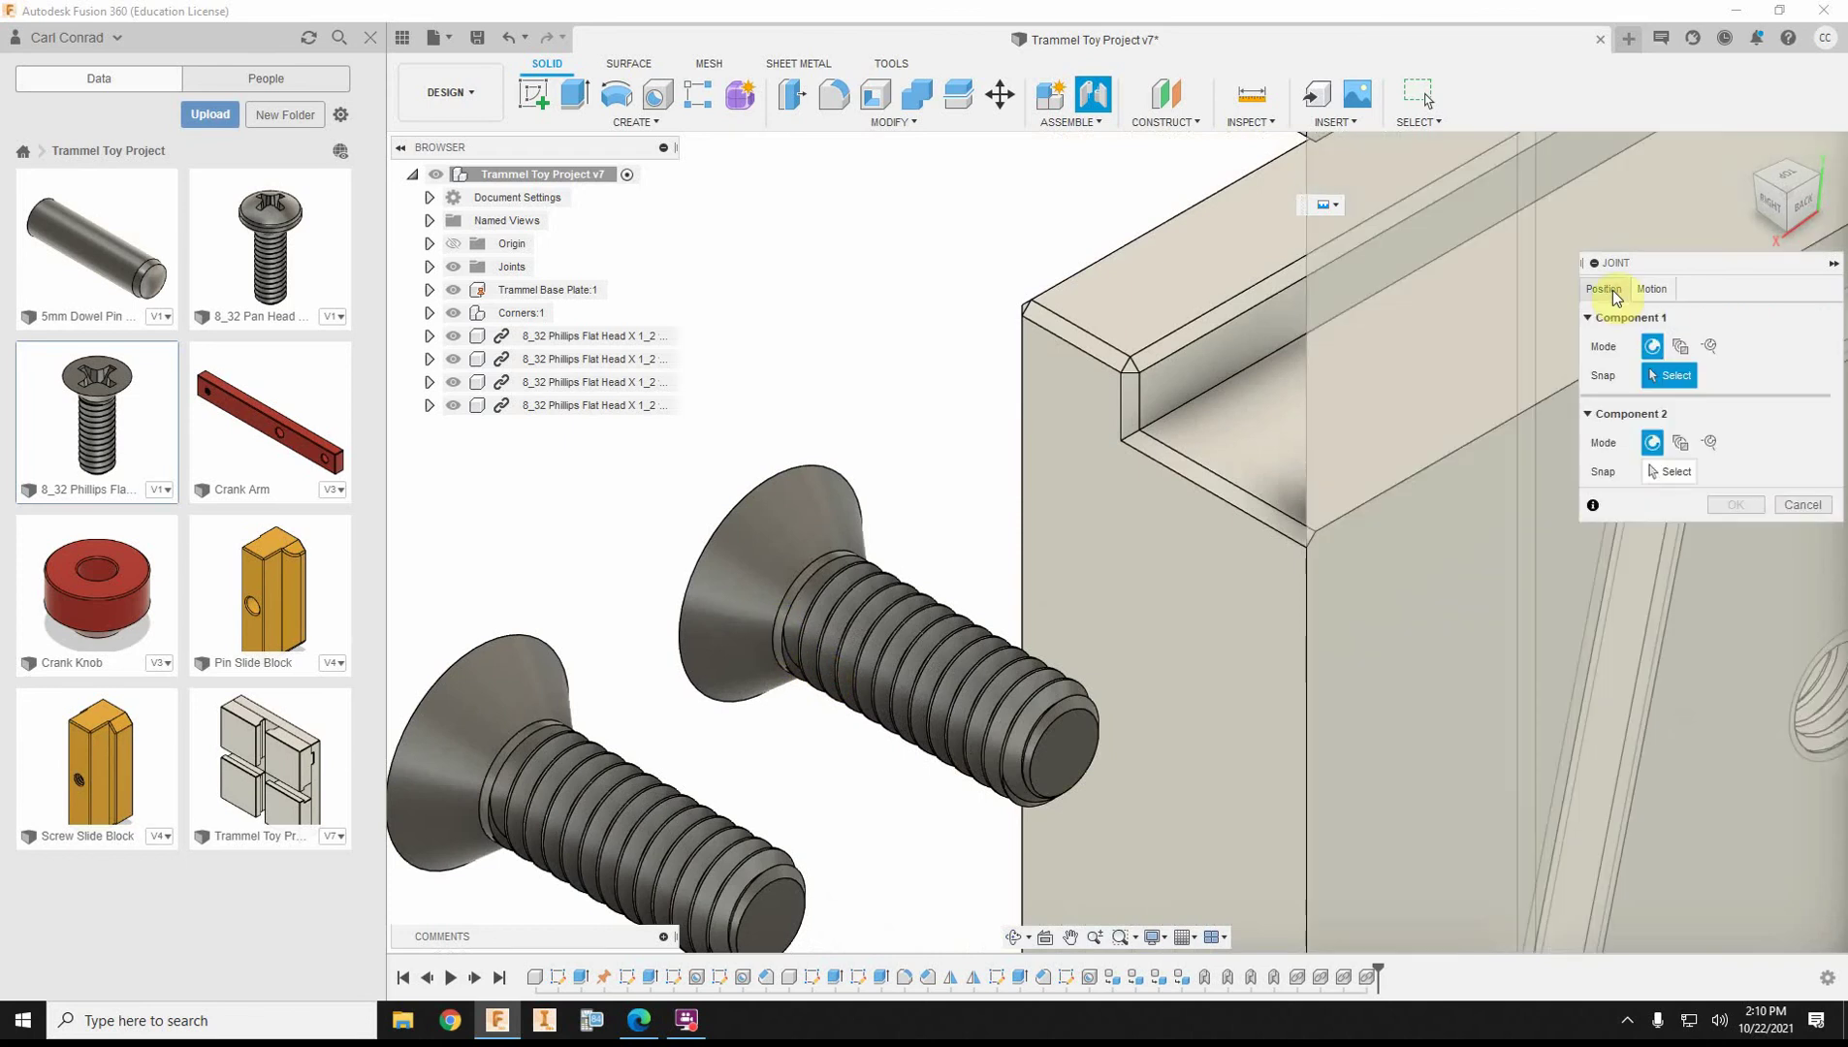
pyautogui.click(783, 597)
# Join the screw to the inner edge of the upper countersunk hole on the base plate's back, flipped so the shank points inward.
pyautogui.scroll(-3, 911, 351)
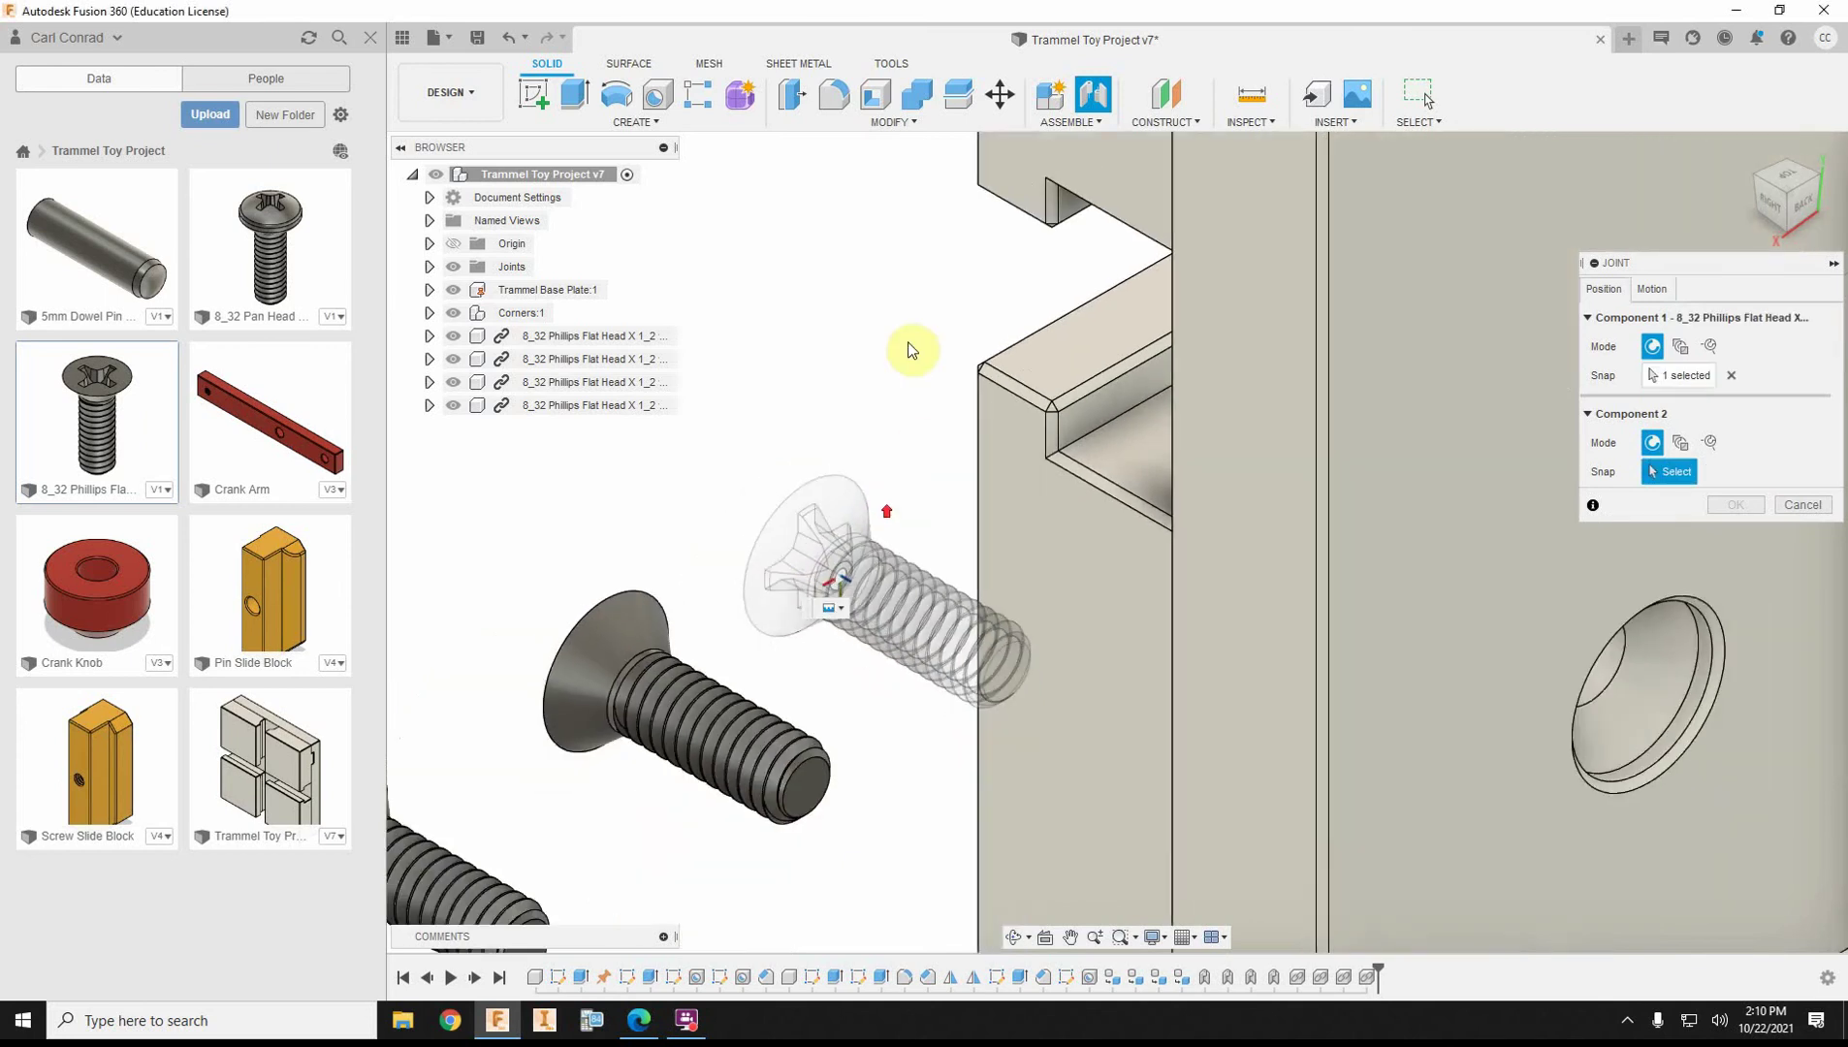
pyautogui.scroll(-2, 910, 347)
pyautogui.moveTo(909, 347); pyautogui.dragTo(472, 717, button='middle')
pyautogui.scroll(2, 1009, 353)
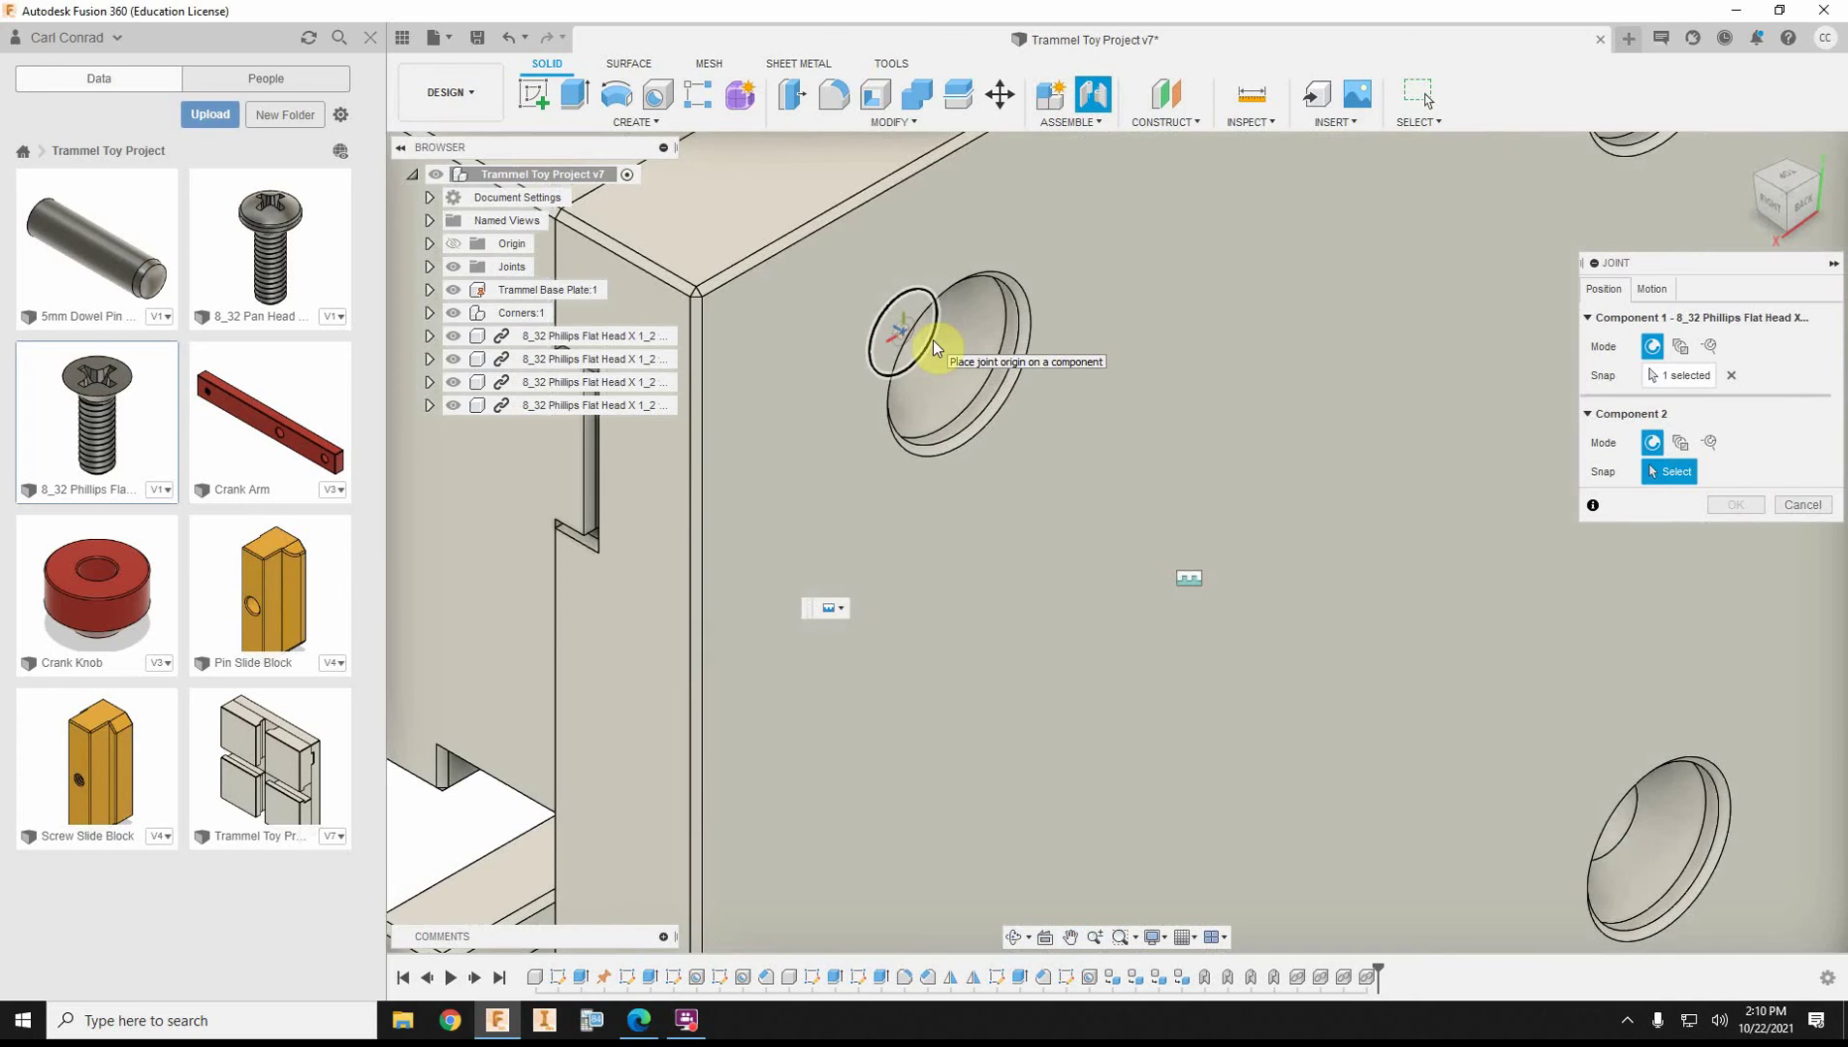
pyautogui.click(932, 342)
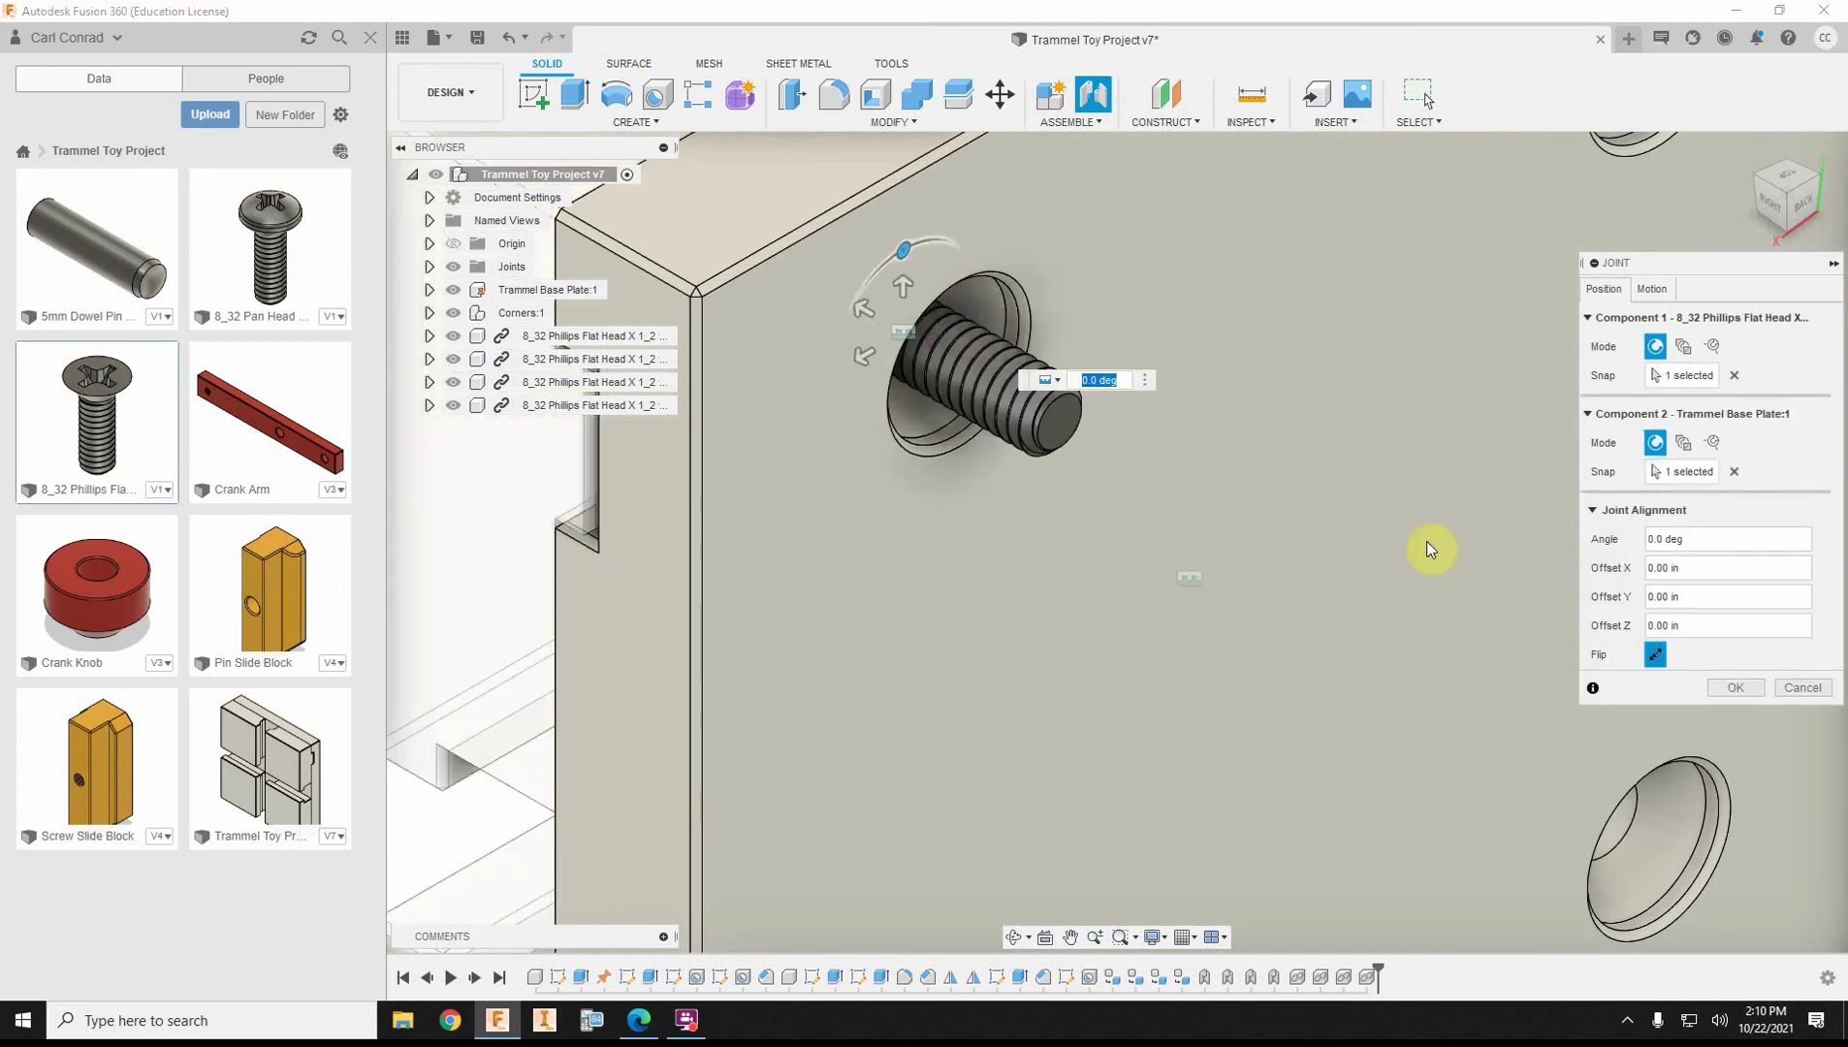
pyautogui.click(1653, 656)
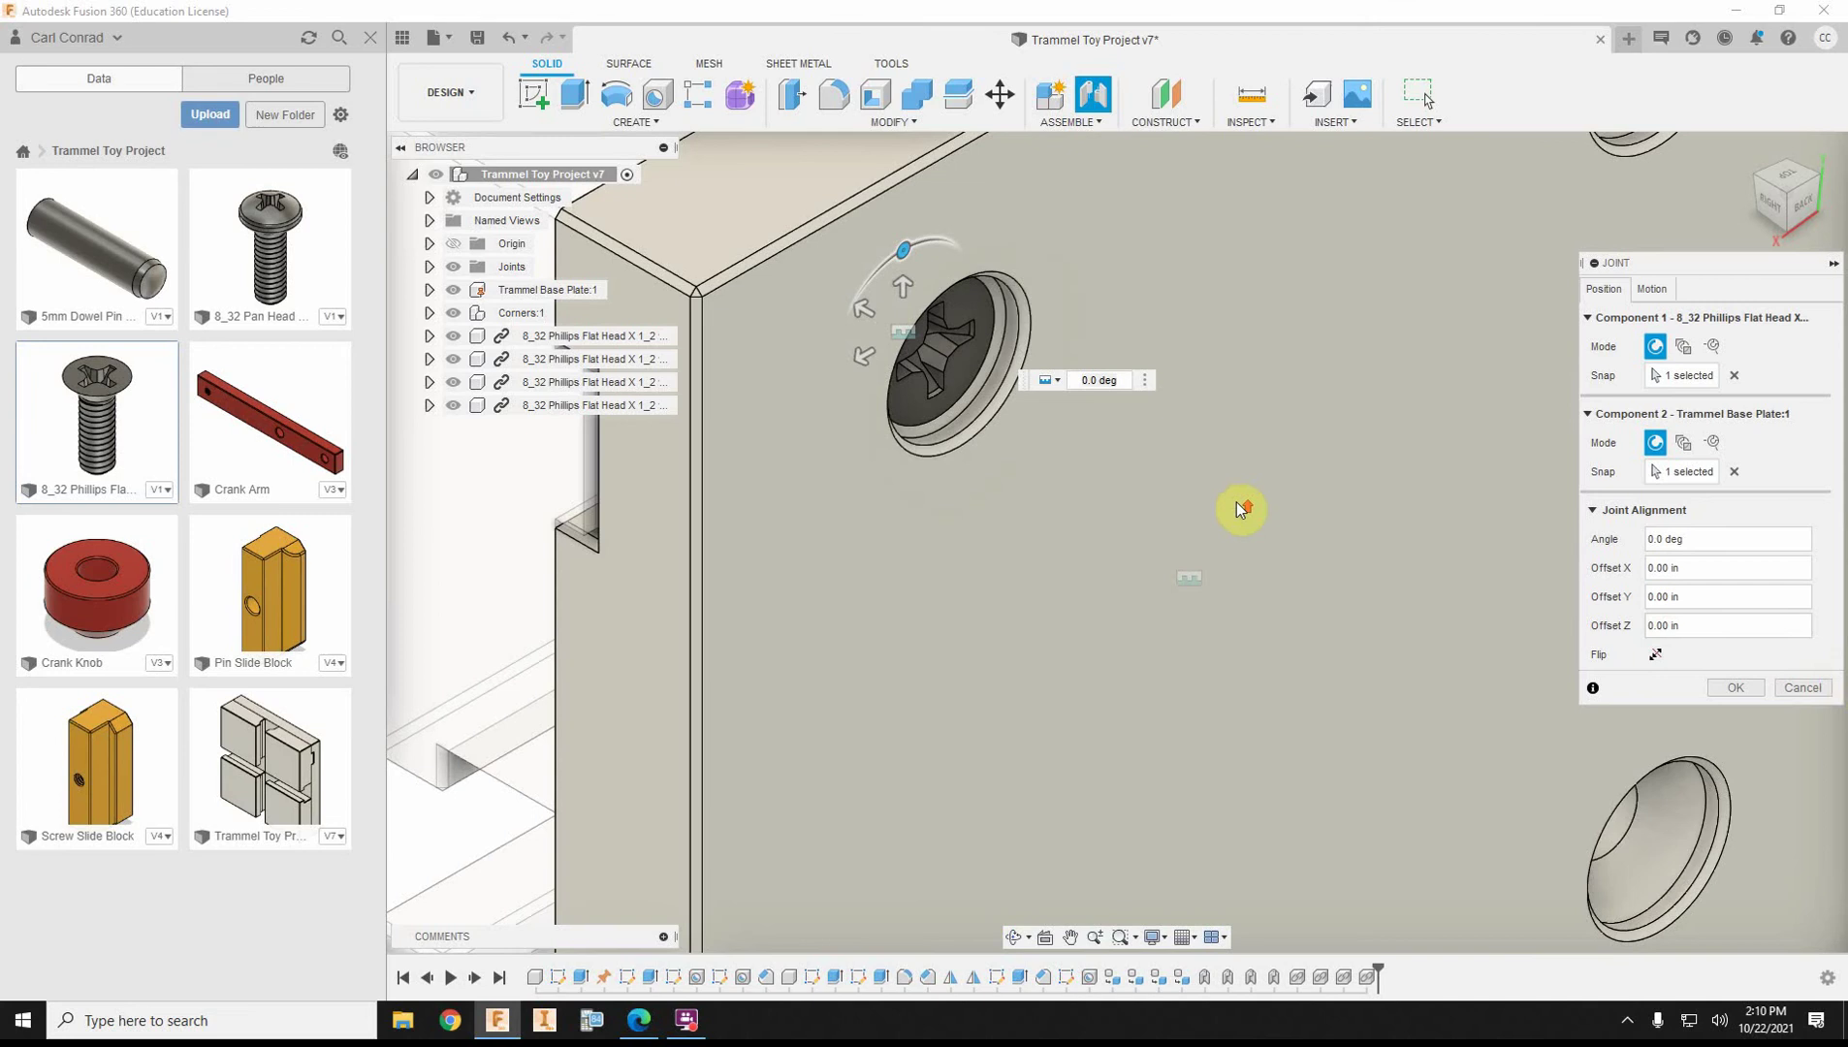
pyautogui.scroll(-3, 1236, 502)
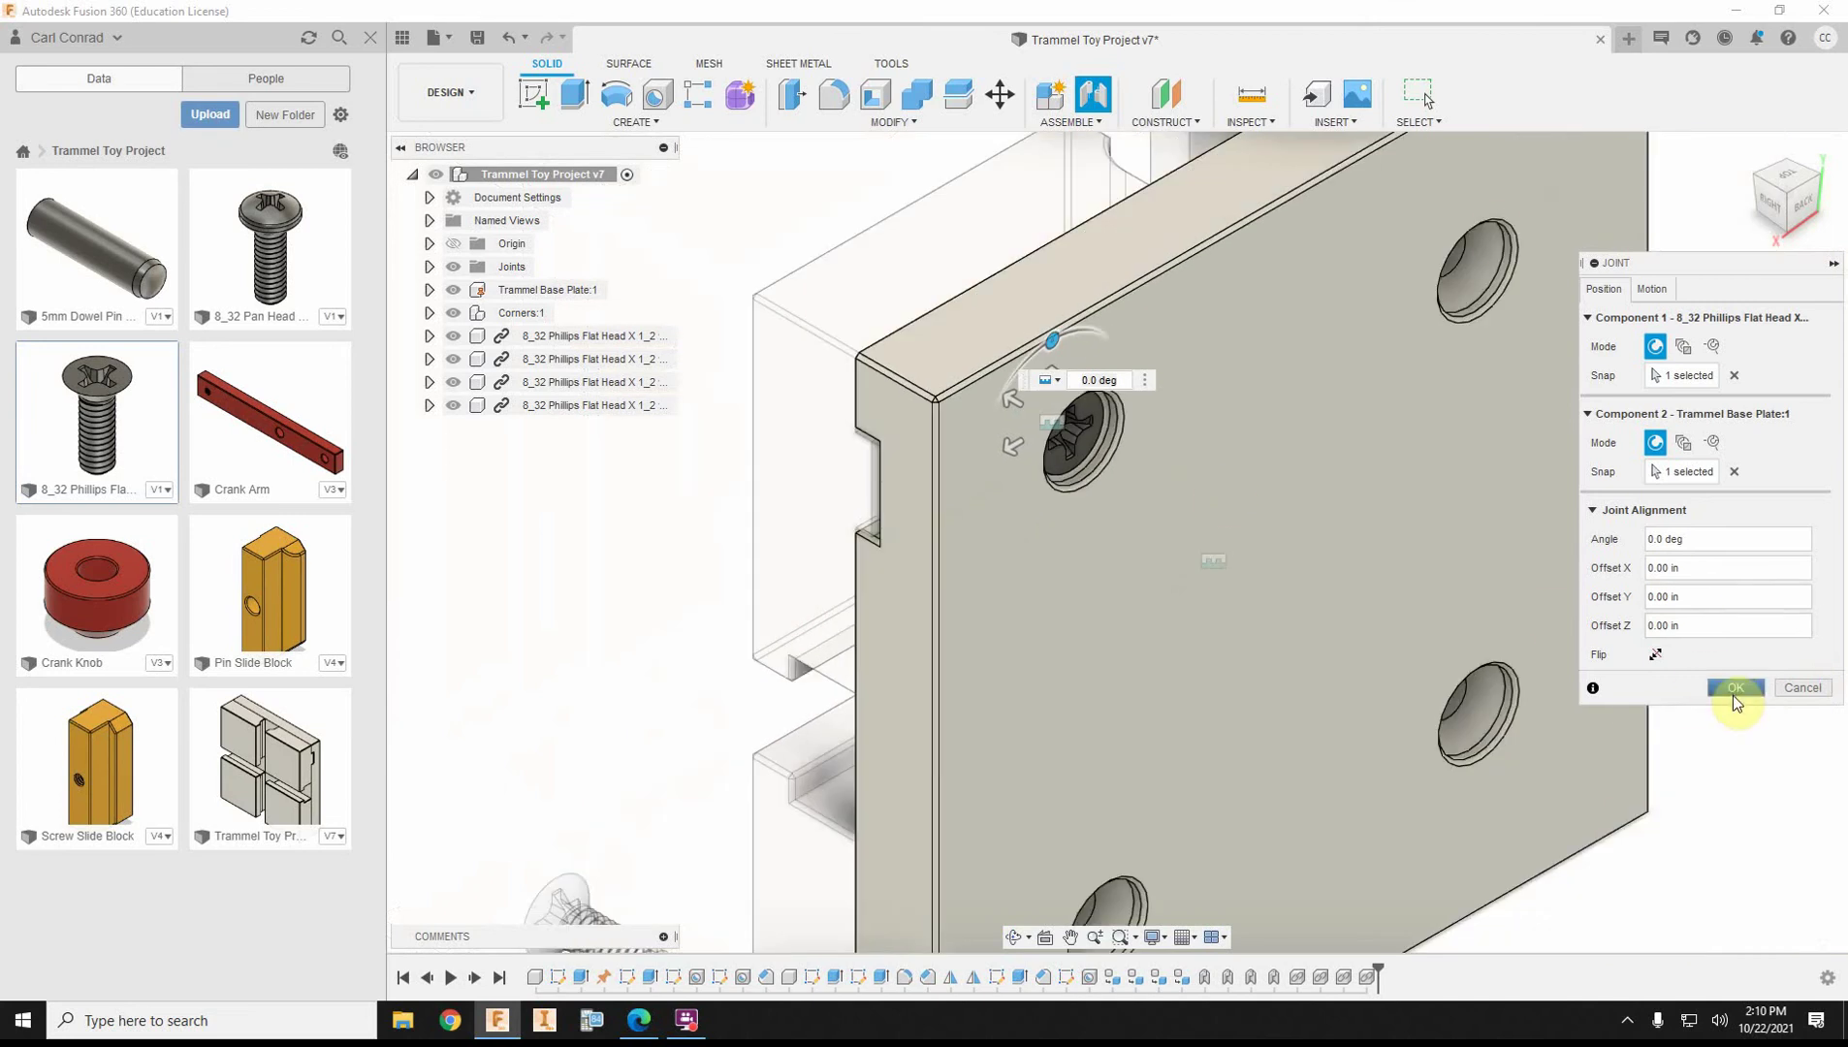
pyautogui.click(1735, 688)
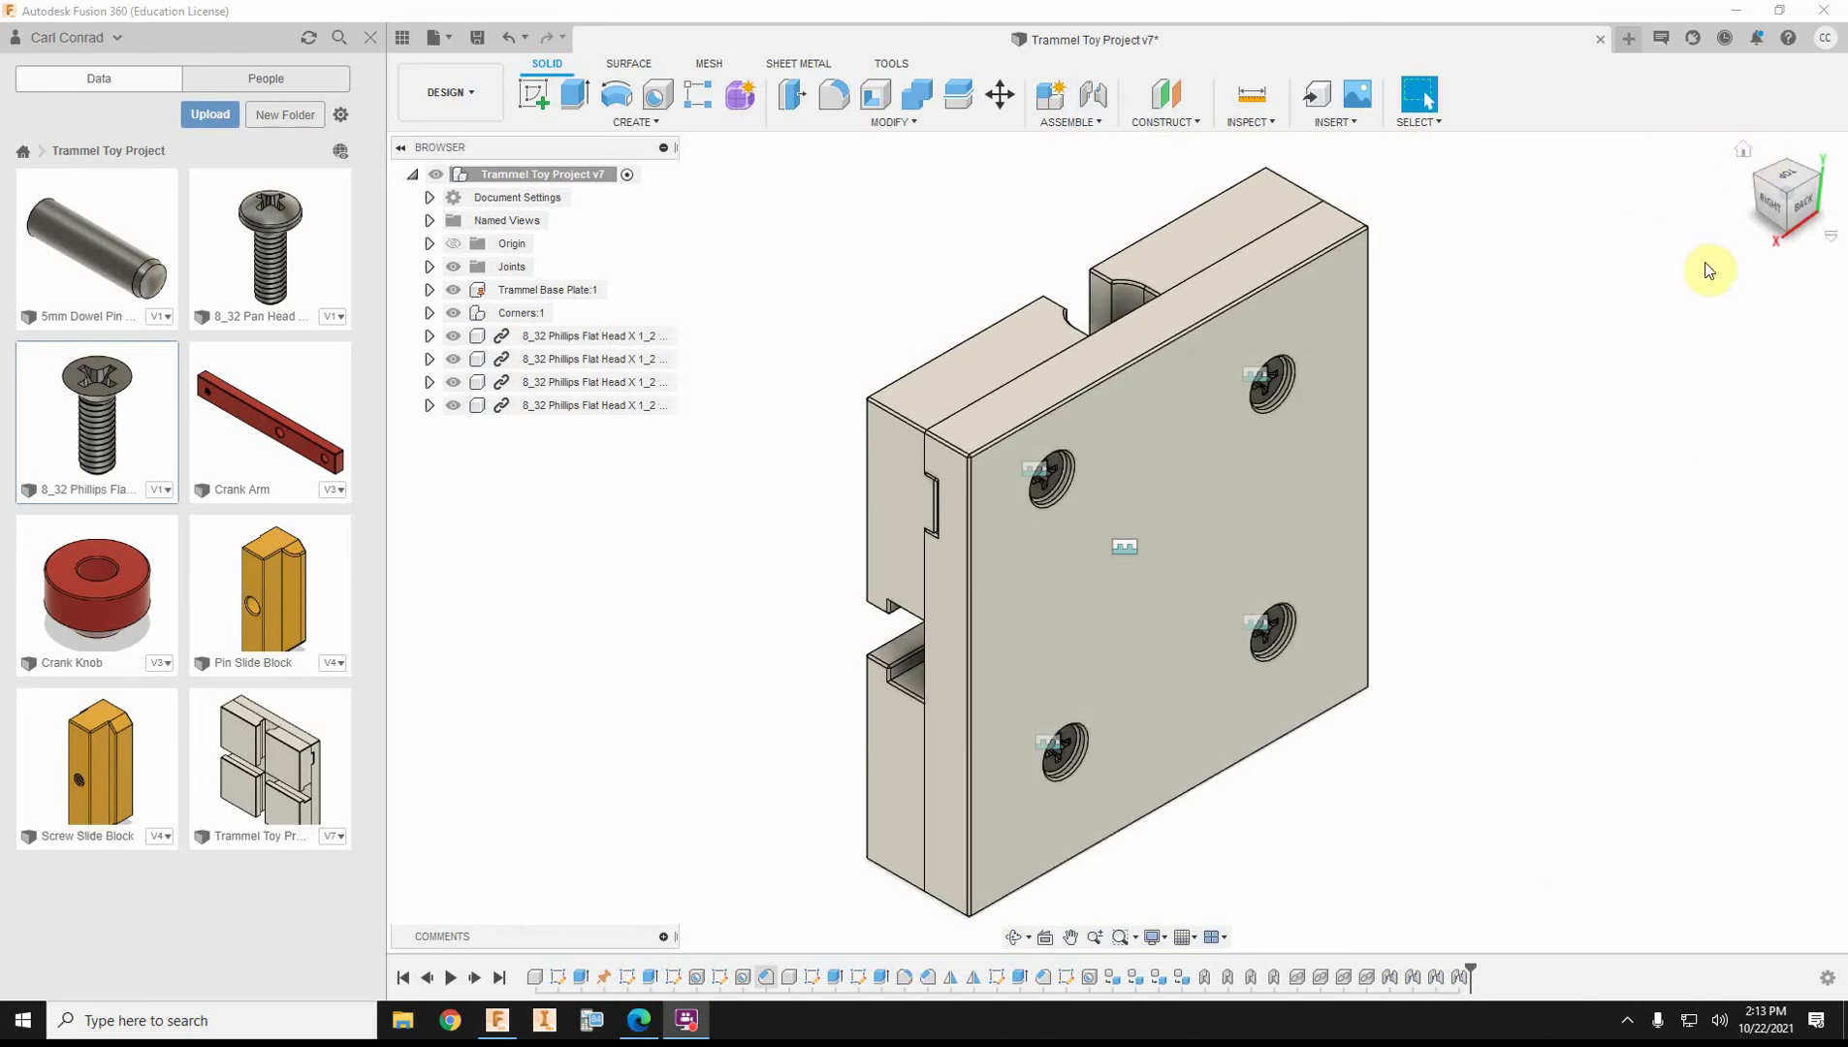
# Insert the Pin Slide Block into the assembly and move it 3.10 in along X, clear of the base plate.
pyautogui.click(1755, 181)
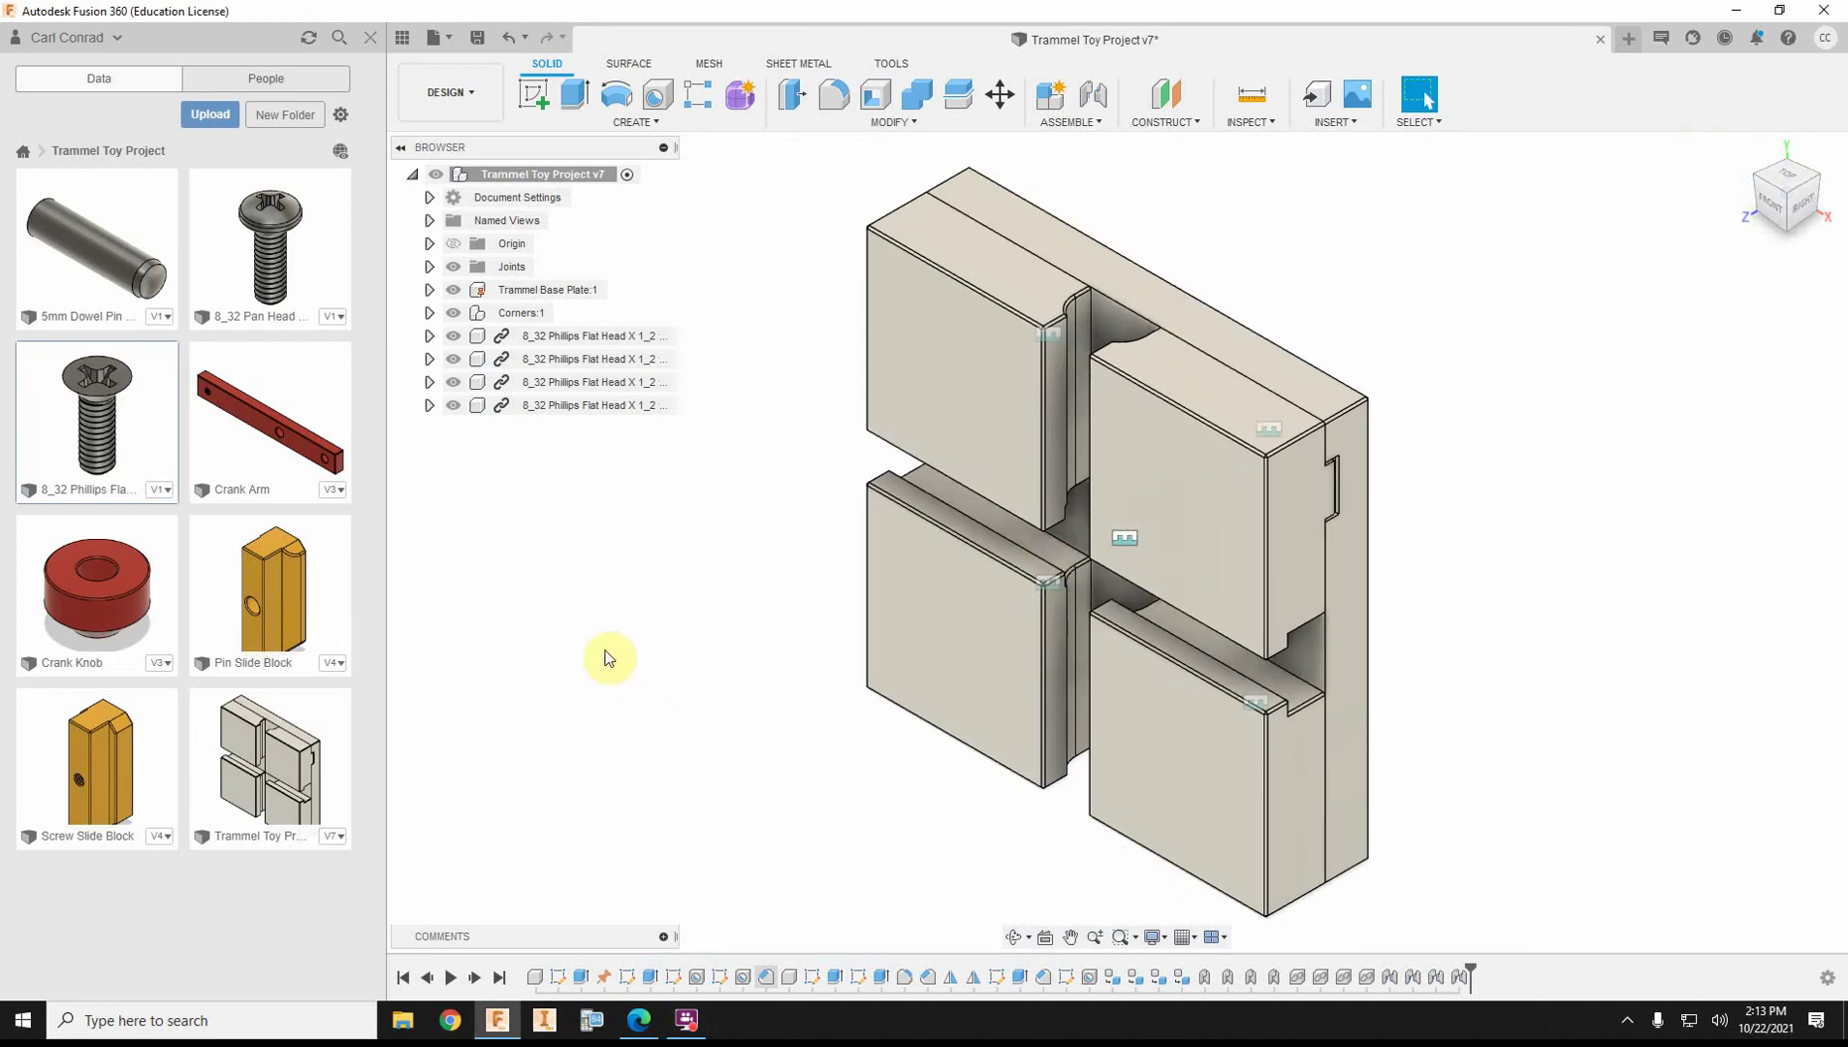
pyautogui.moveTo(241, 580); pyautogui.dragTo(1072, 693)
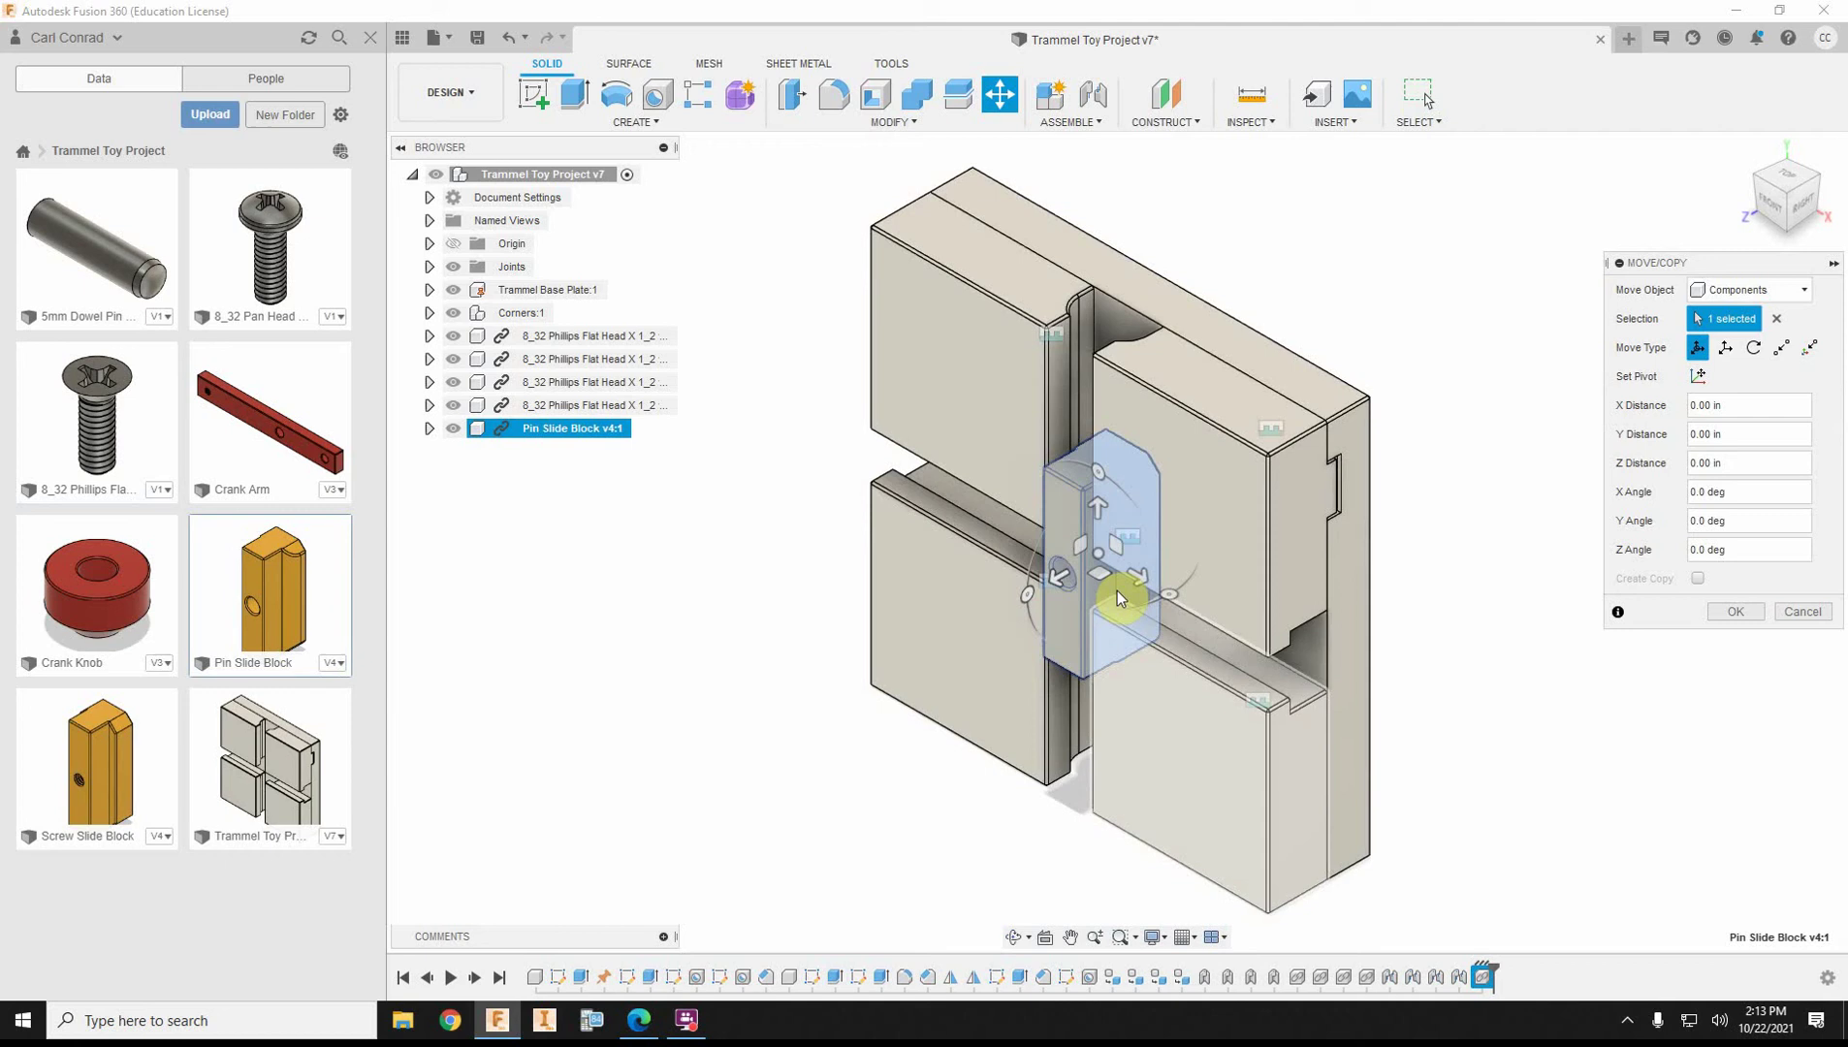
pyautogui.moveTo(1128, 580); pyautogui.dragTo(1516, 762)
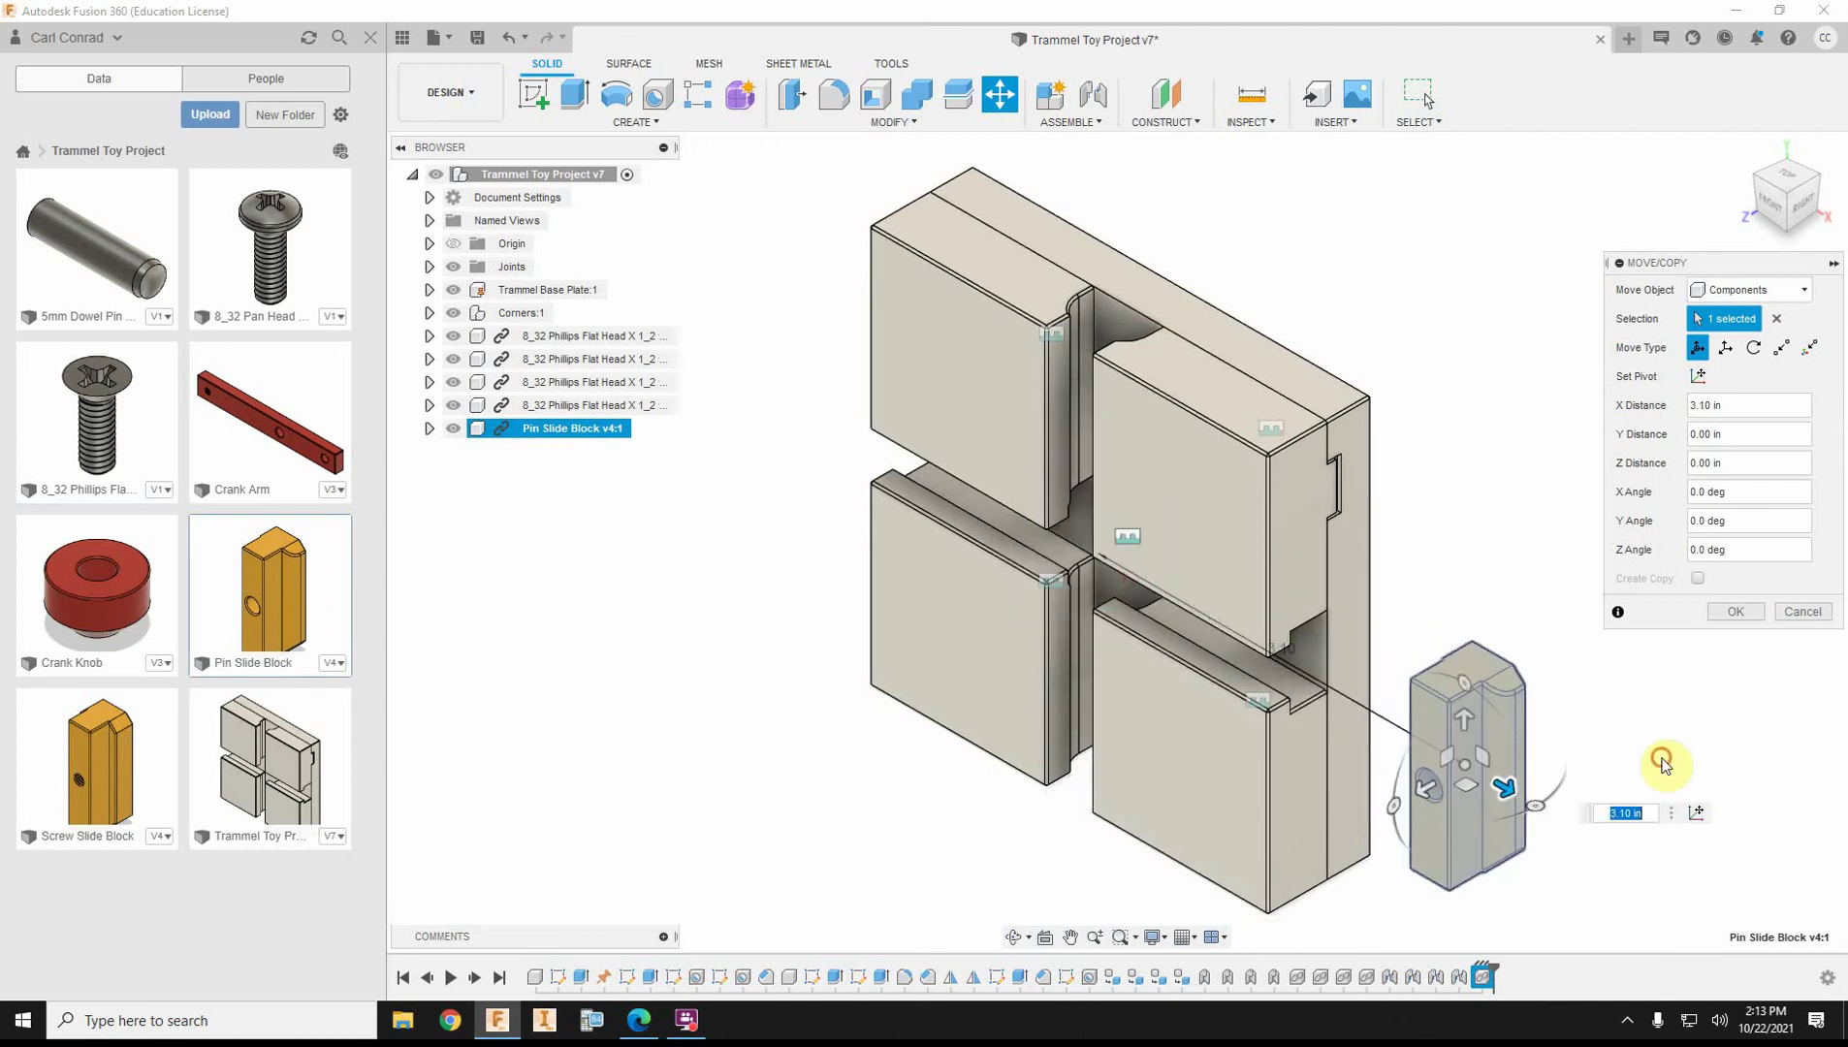
pyautogui.click(1736, 611)
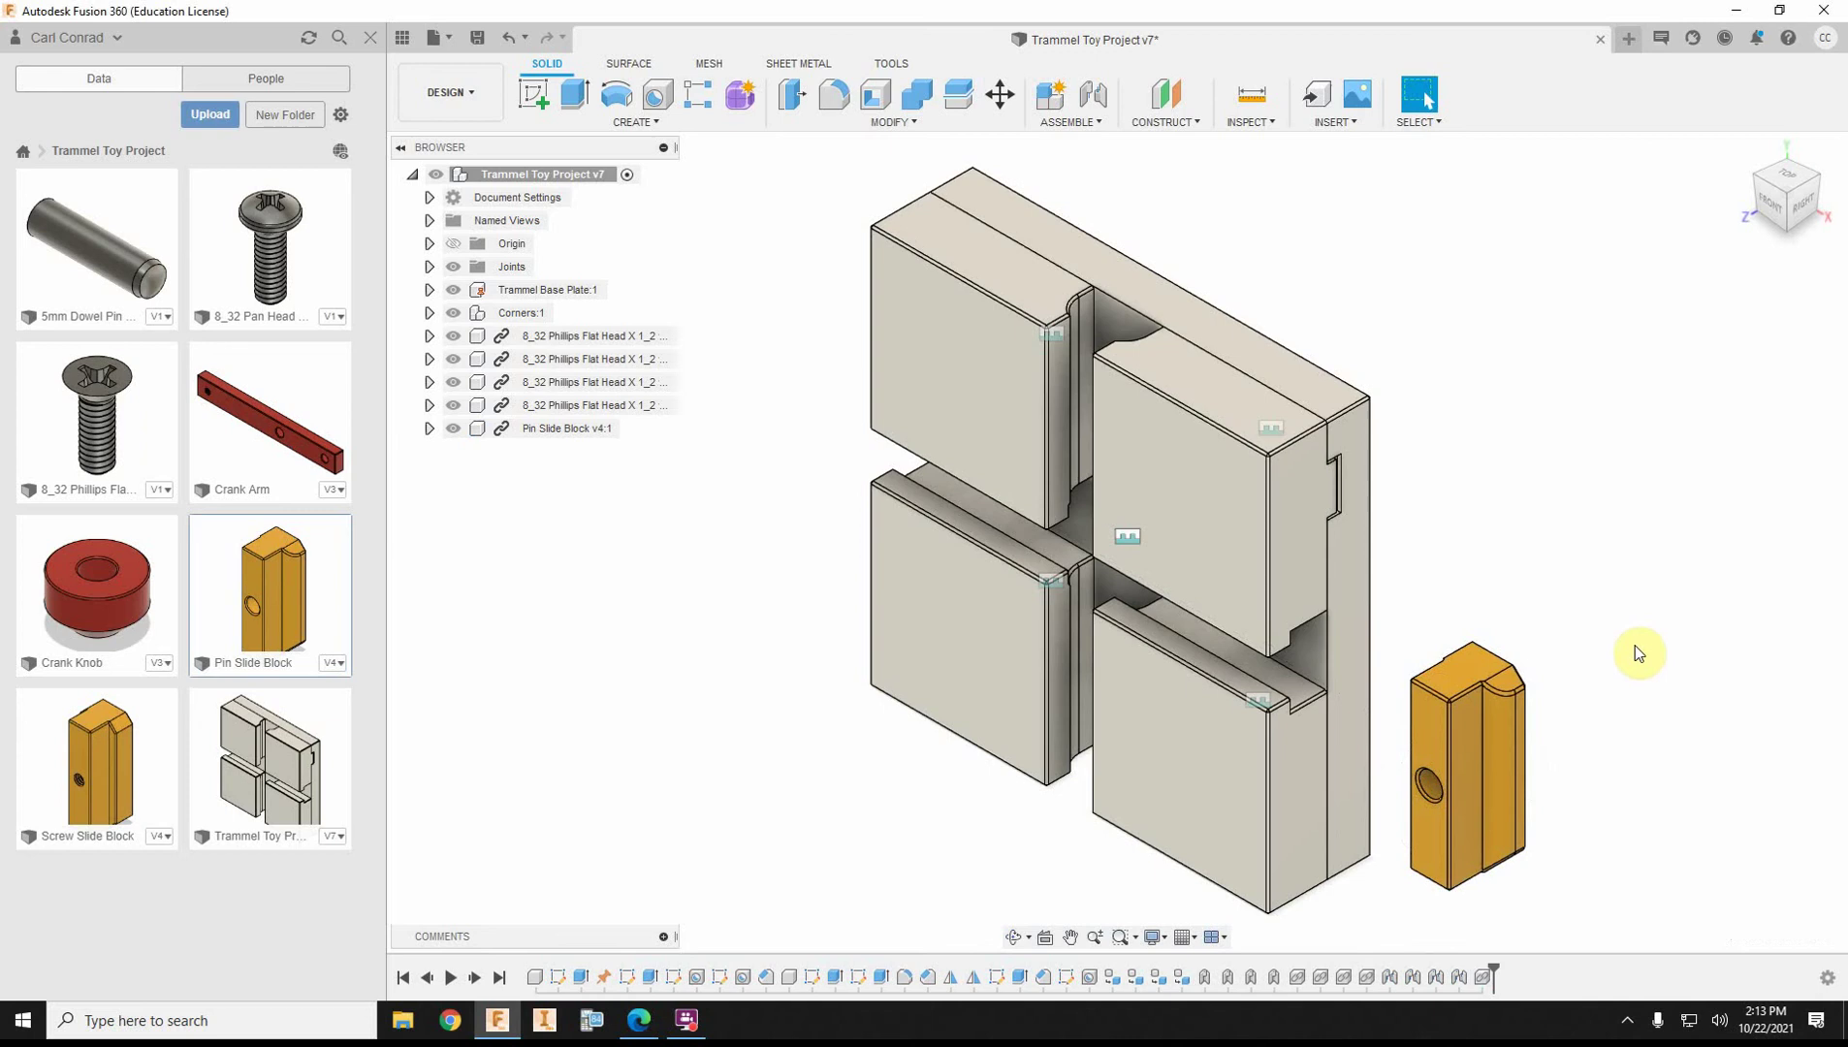
# Start a Slider joint and place its first origin at the centre of the Pin Slide Block's back face.
pyautogui.click(1097, 126)
pyautogui.click(1078, 168)
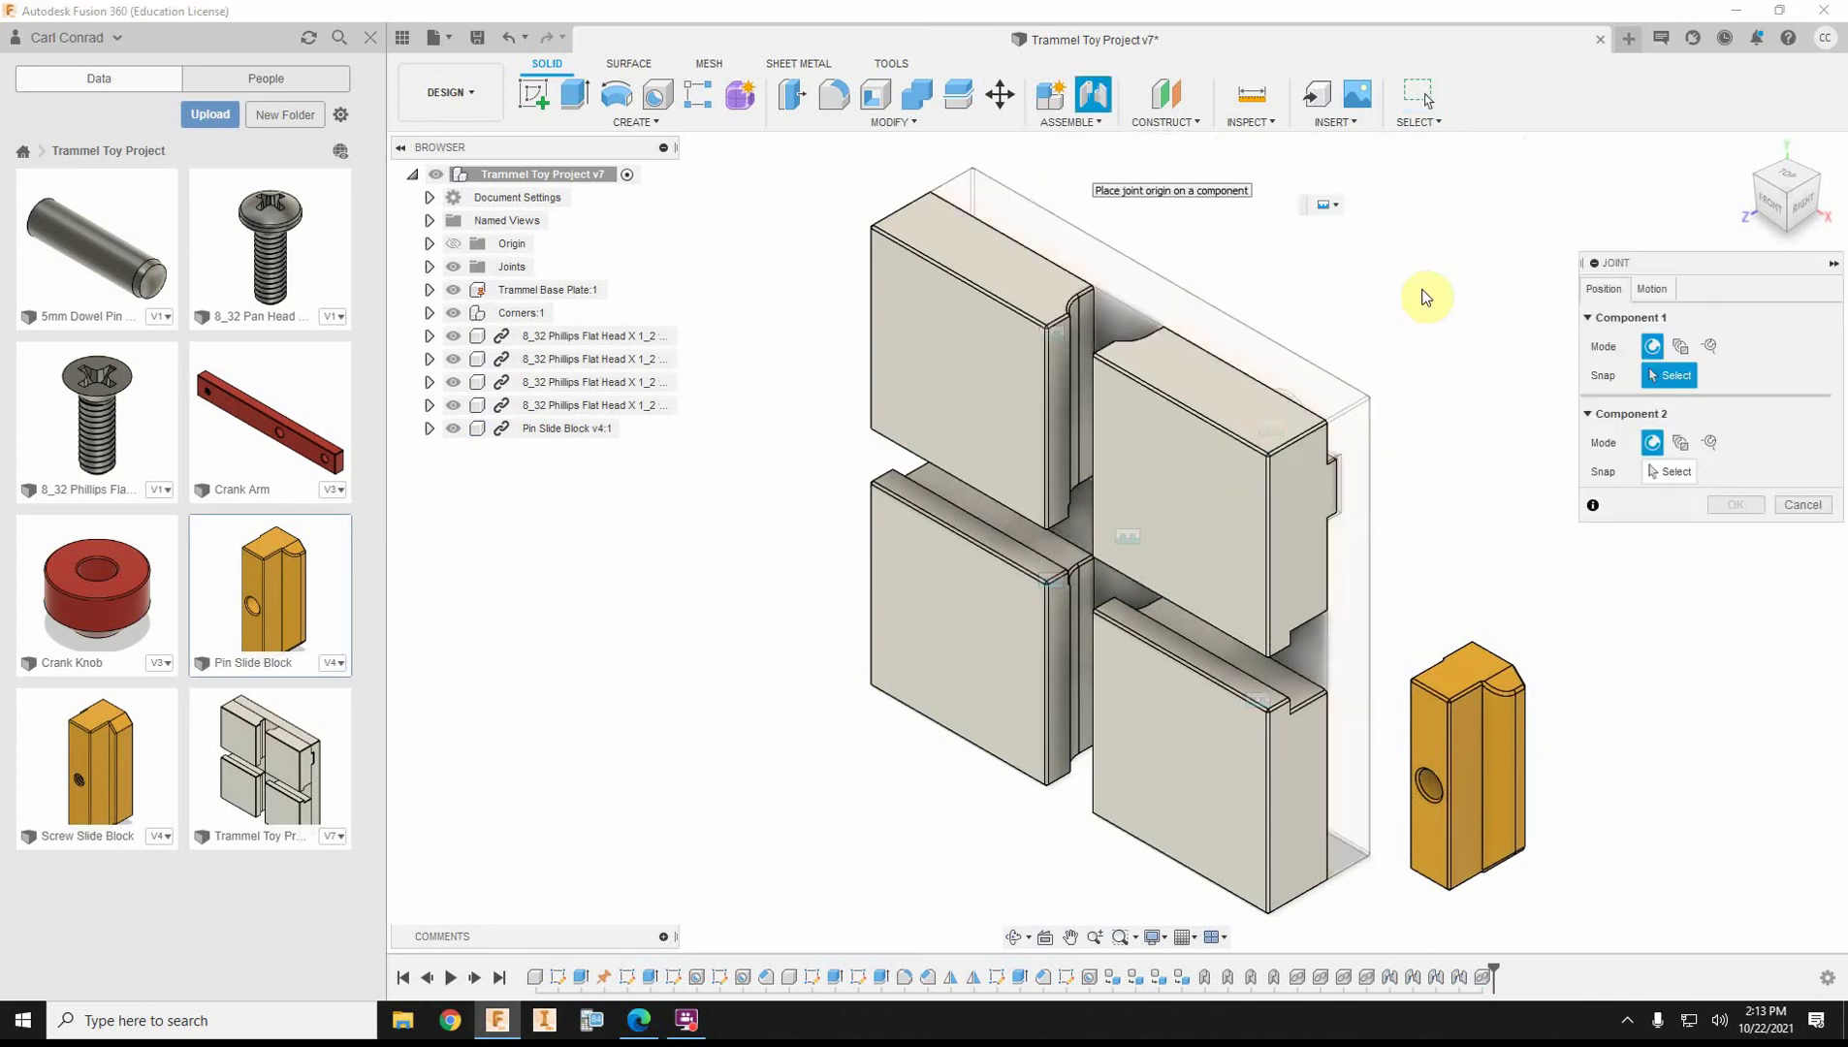
pyautogui.click(1652, 289)
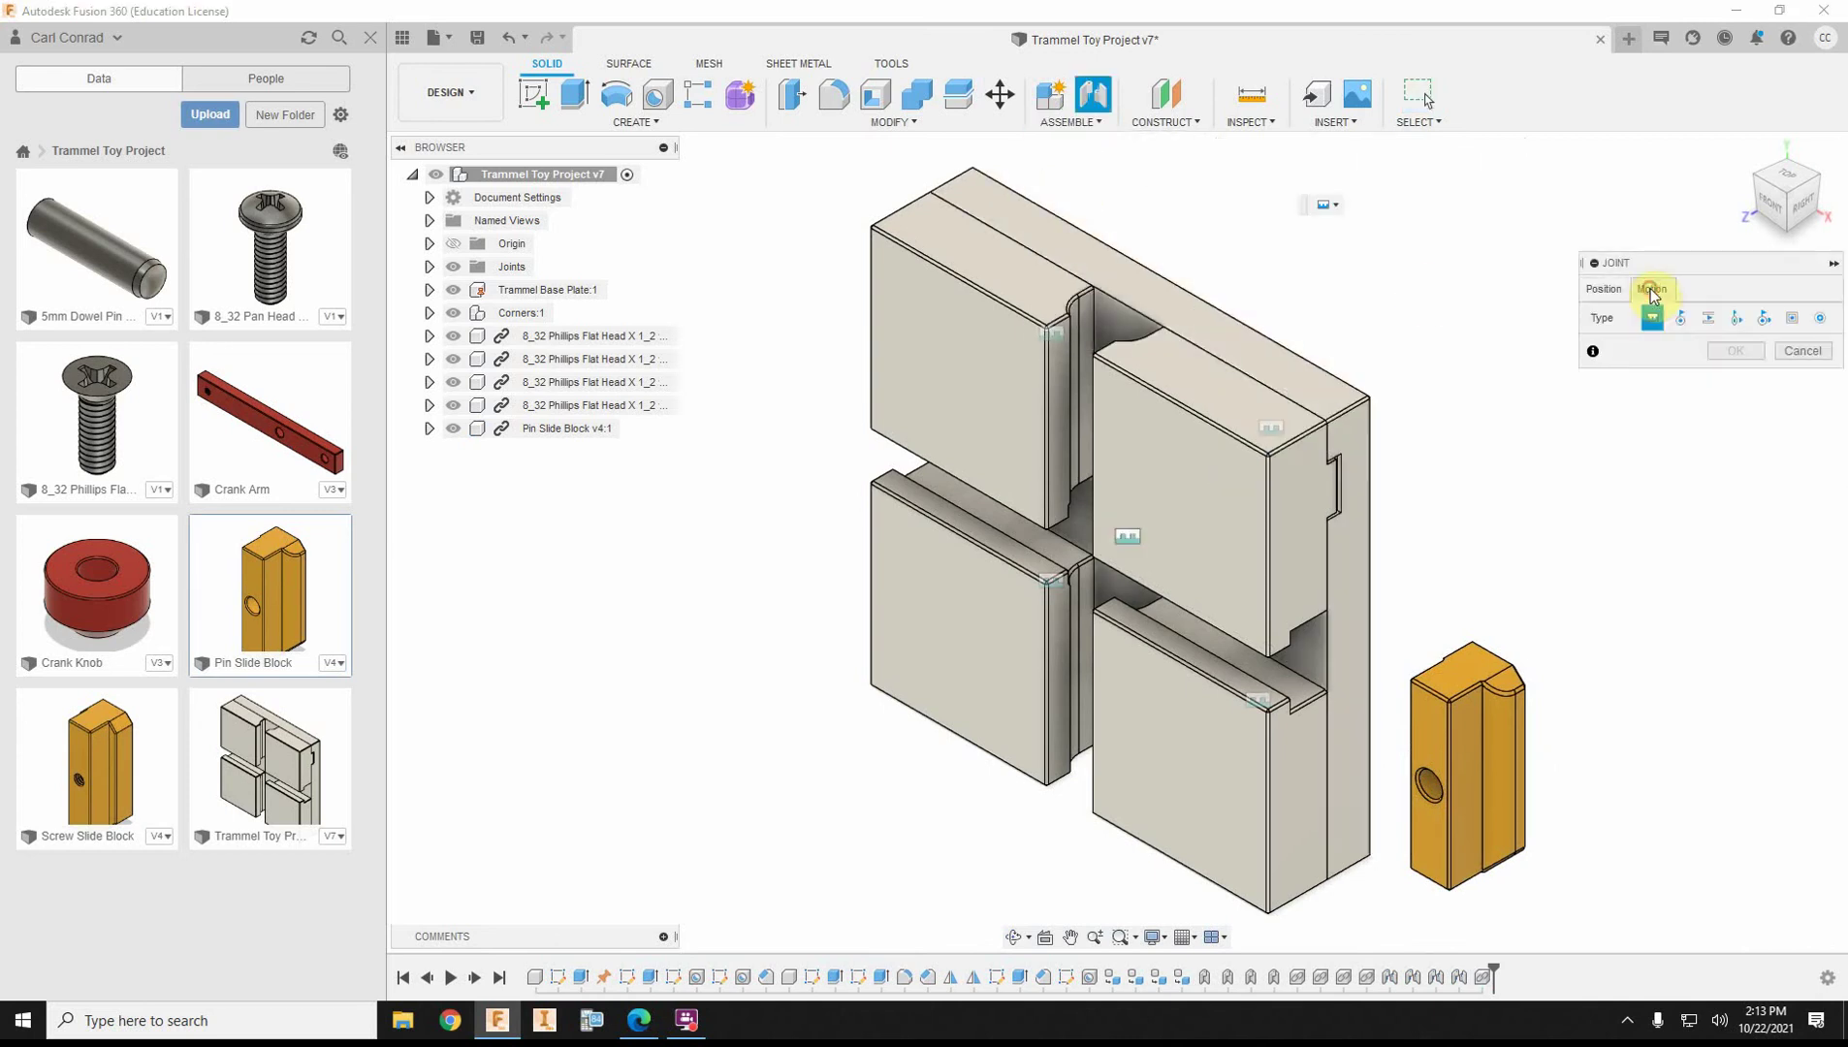
pyautogui.click(1710, 320)
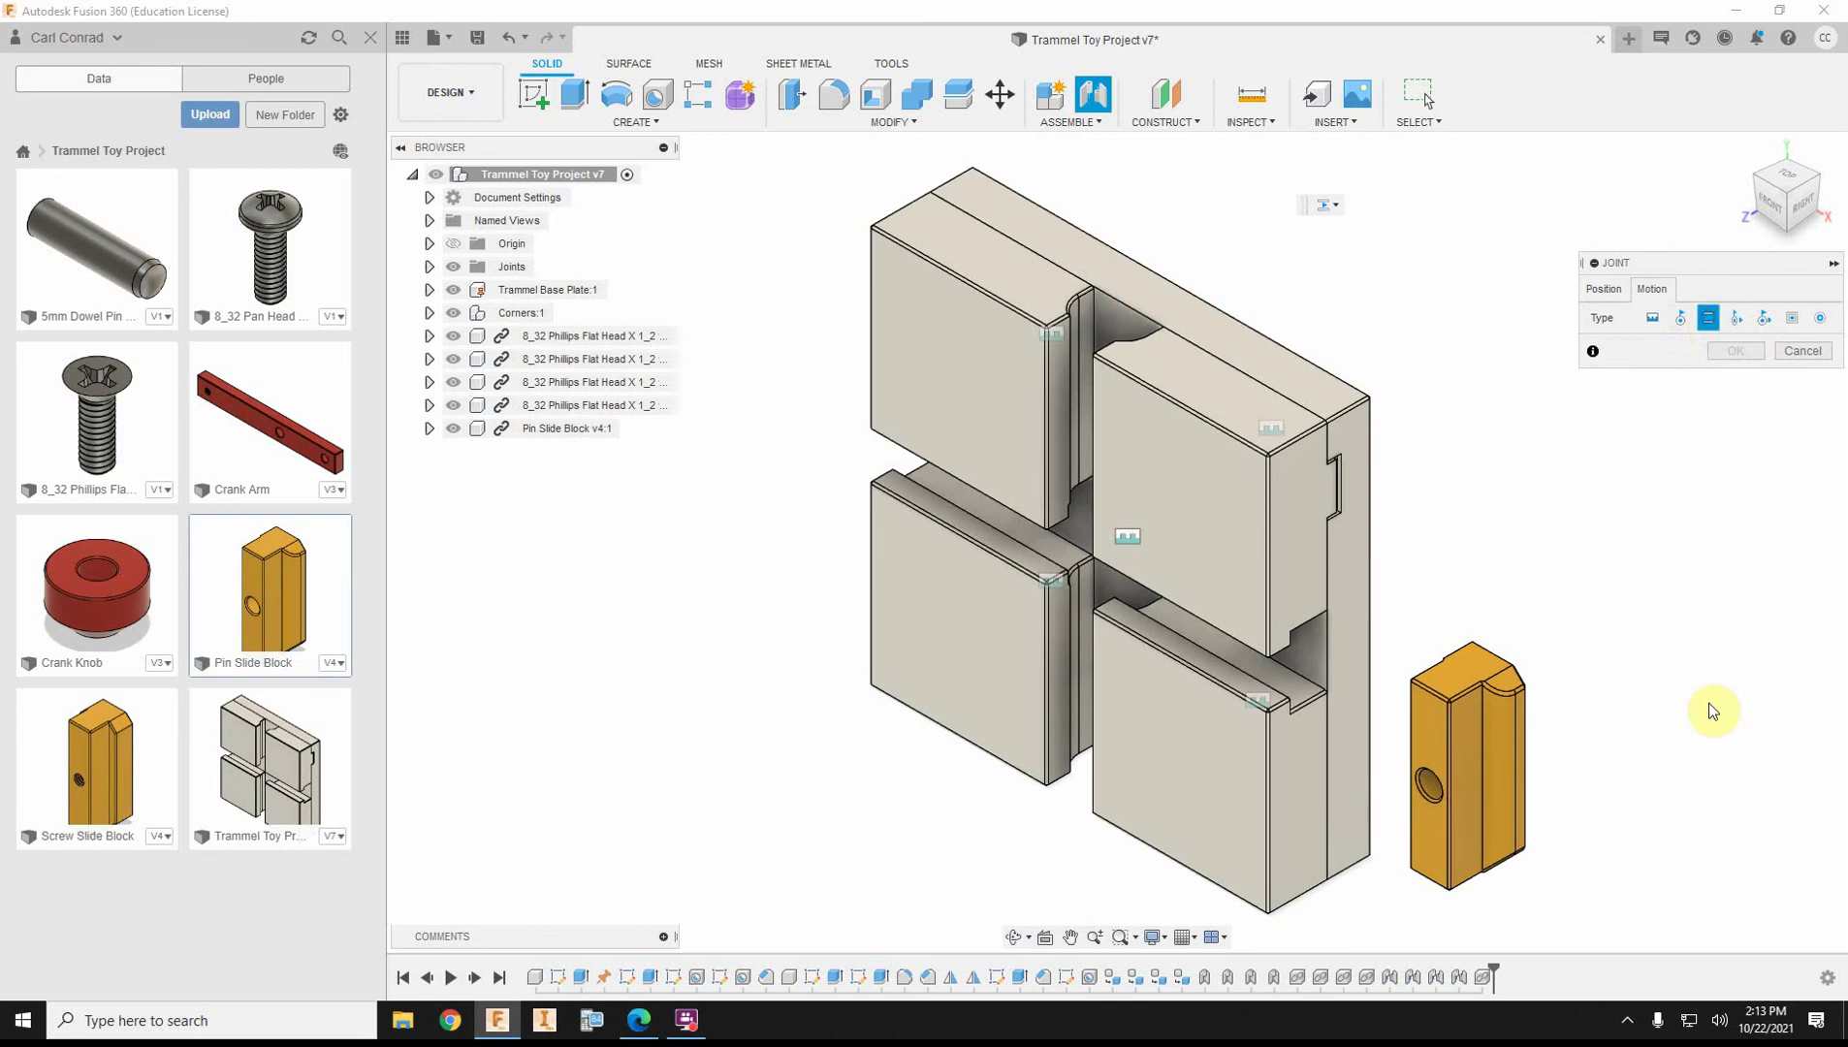
pyautogui.click(1816, 184)
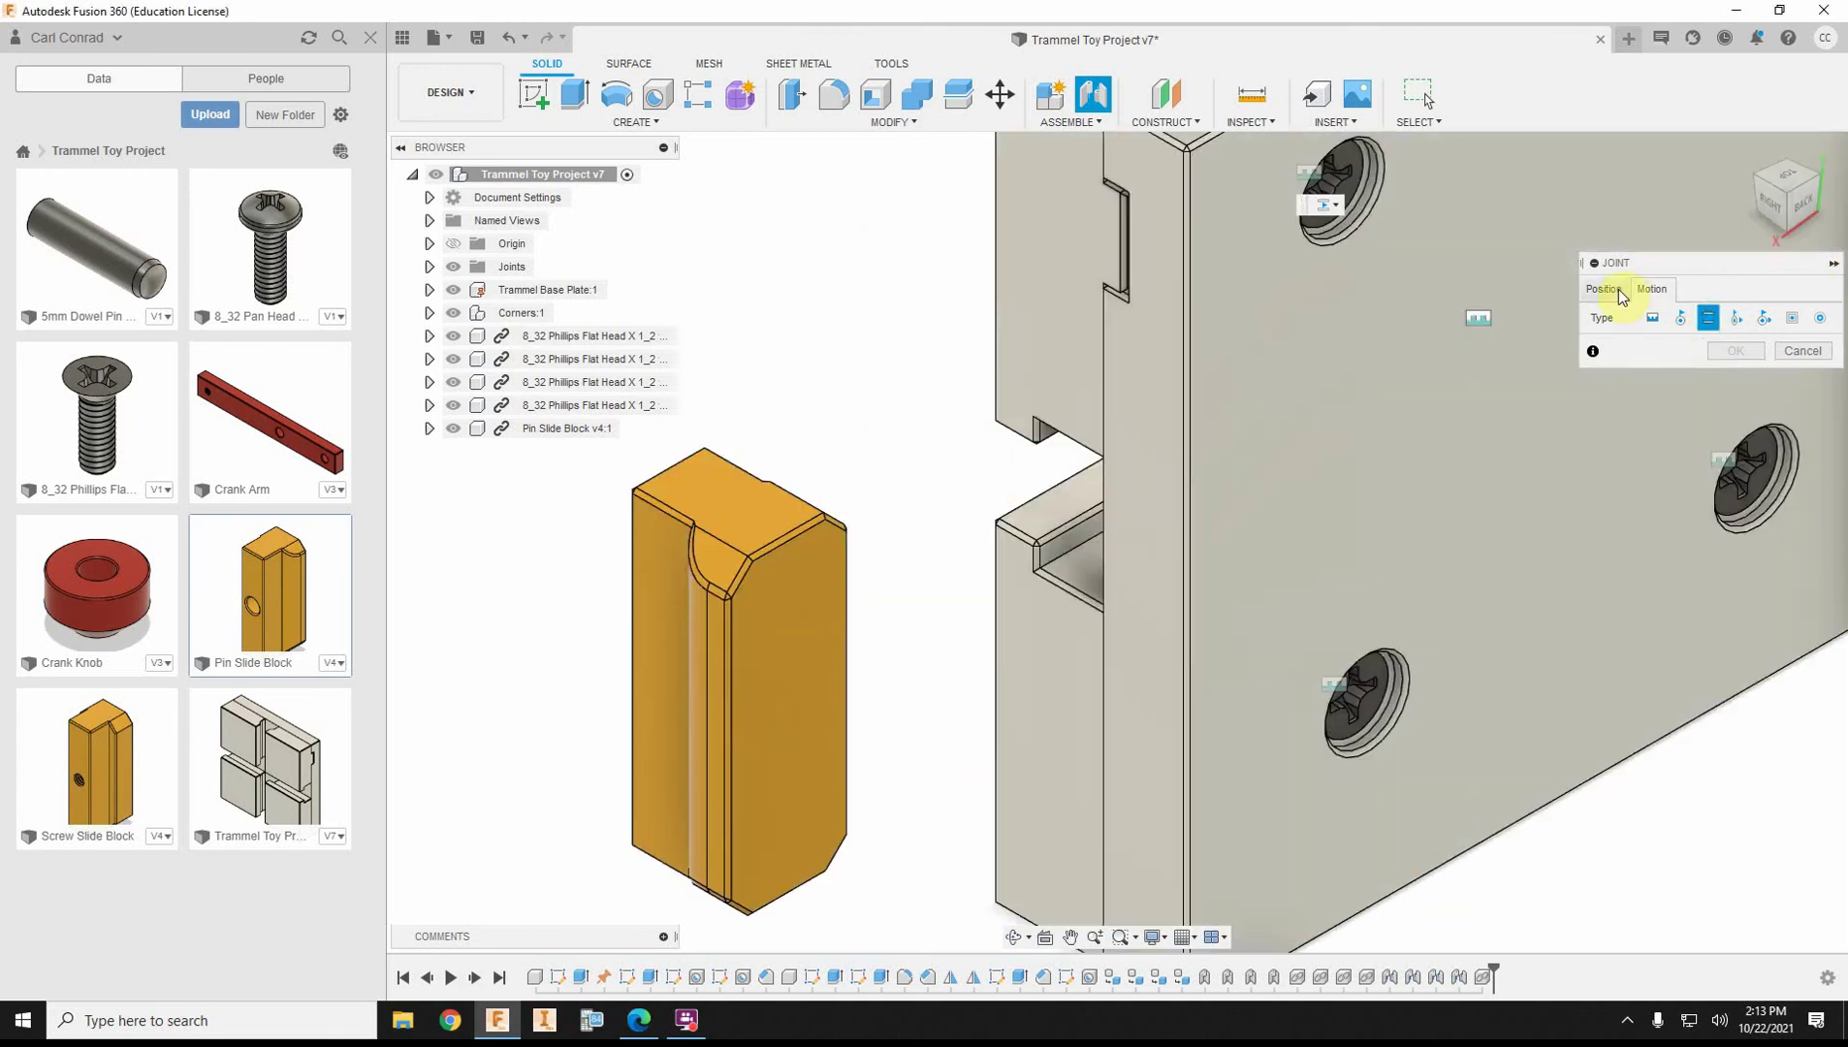
pyautogui.click(1614, 289)
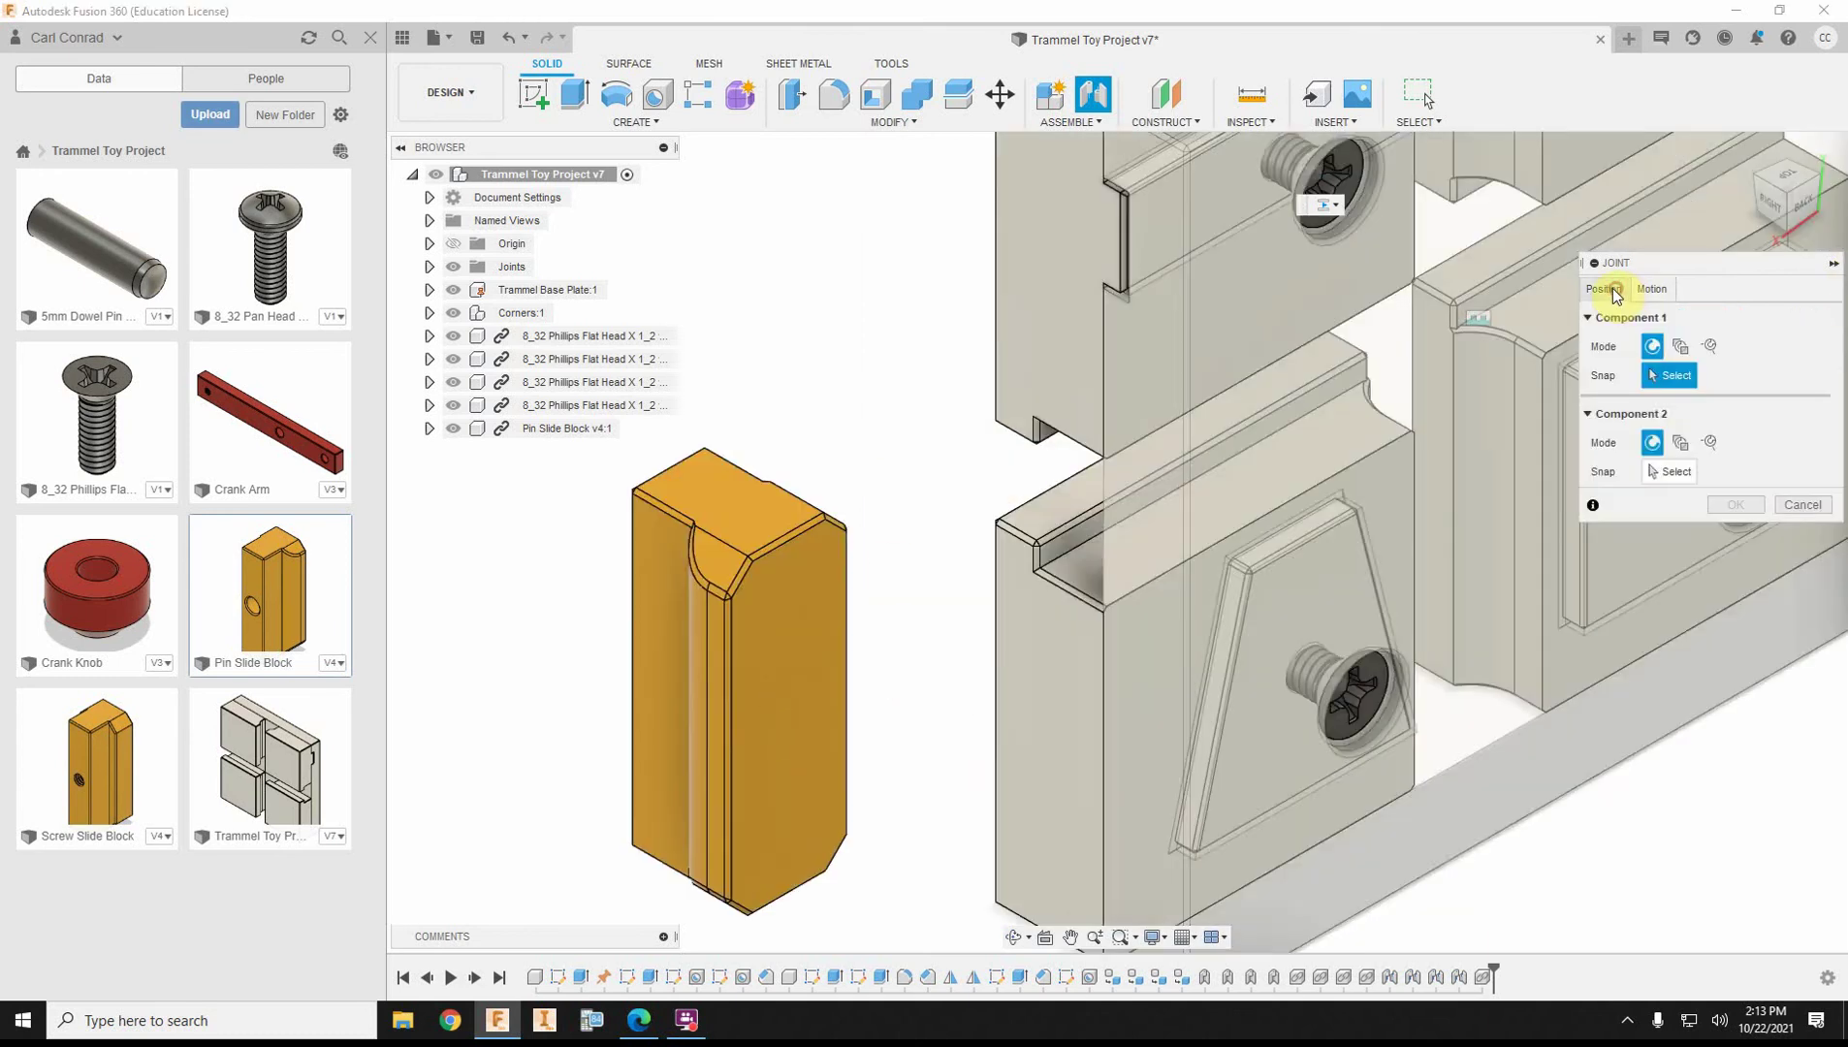
pyautogui.click(791, 719)
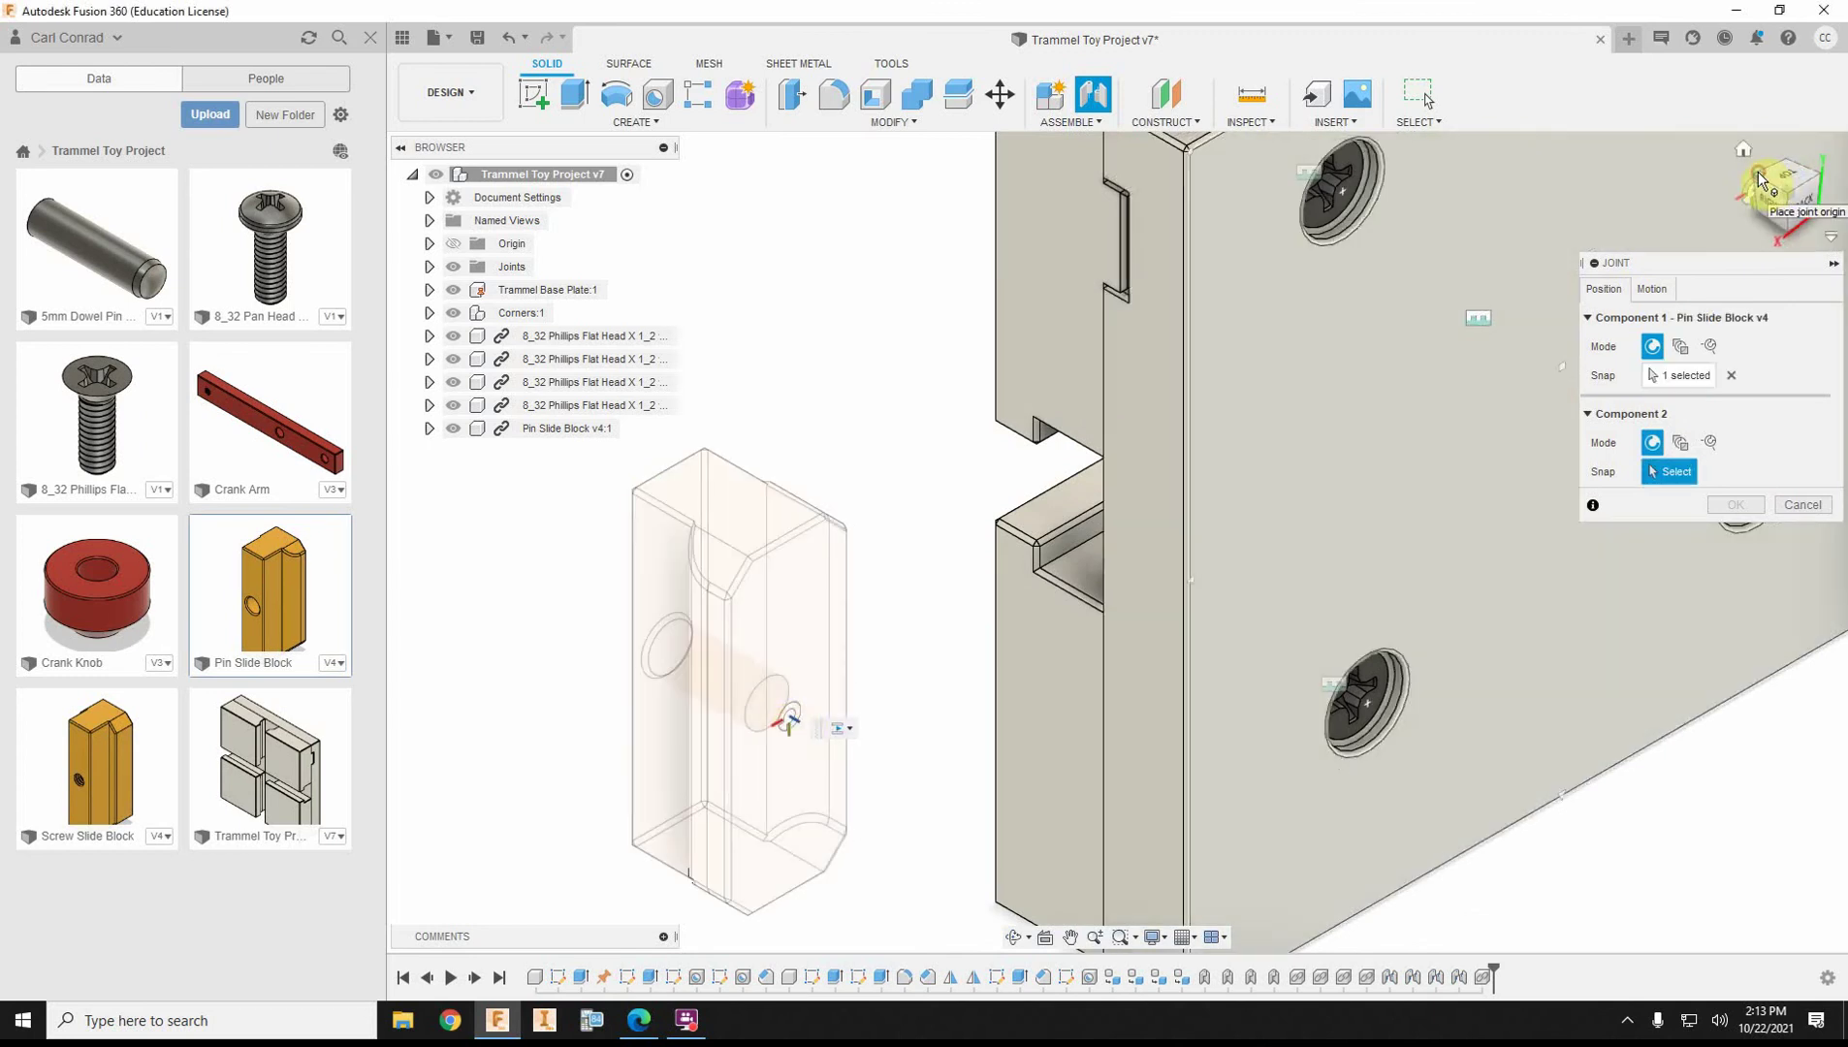
# Place the slider joint's second origin on the Trammel Base Plate at the centre where the two channels cross.
pyautogui.click(1758, 171)
pyautogui.click(1770, 207)
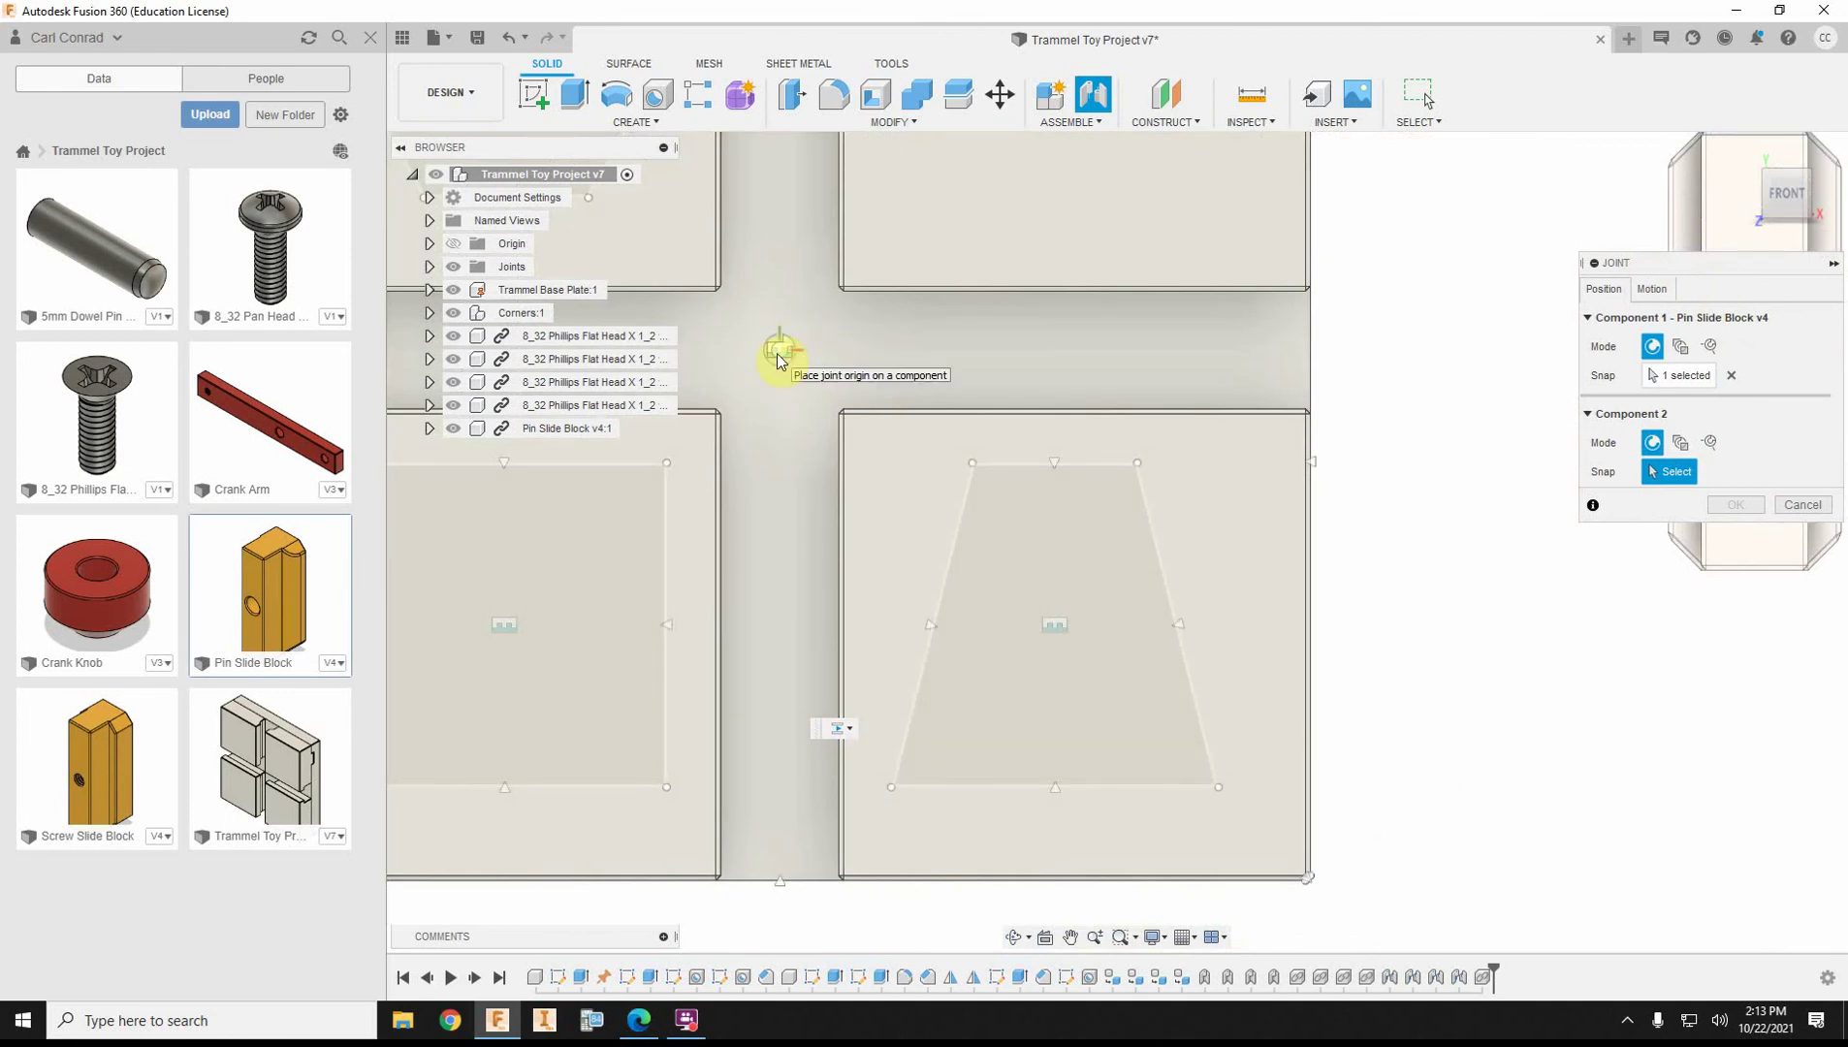
pyautogui.click(776, 352)
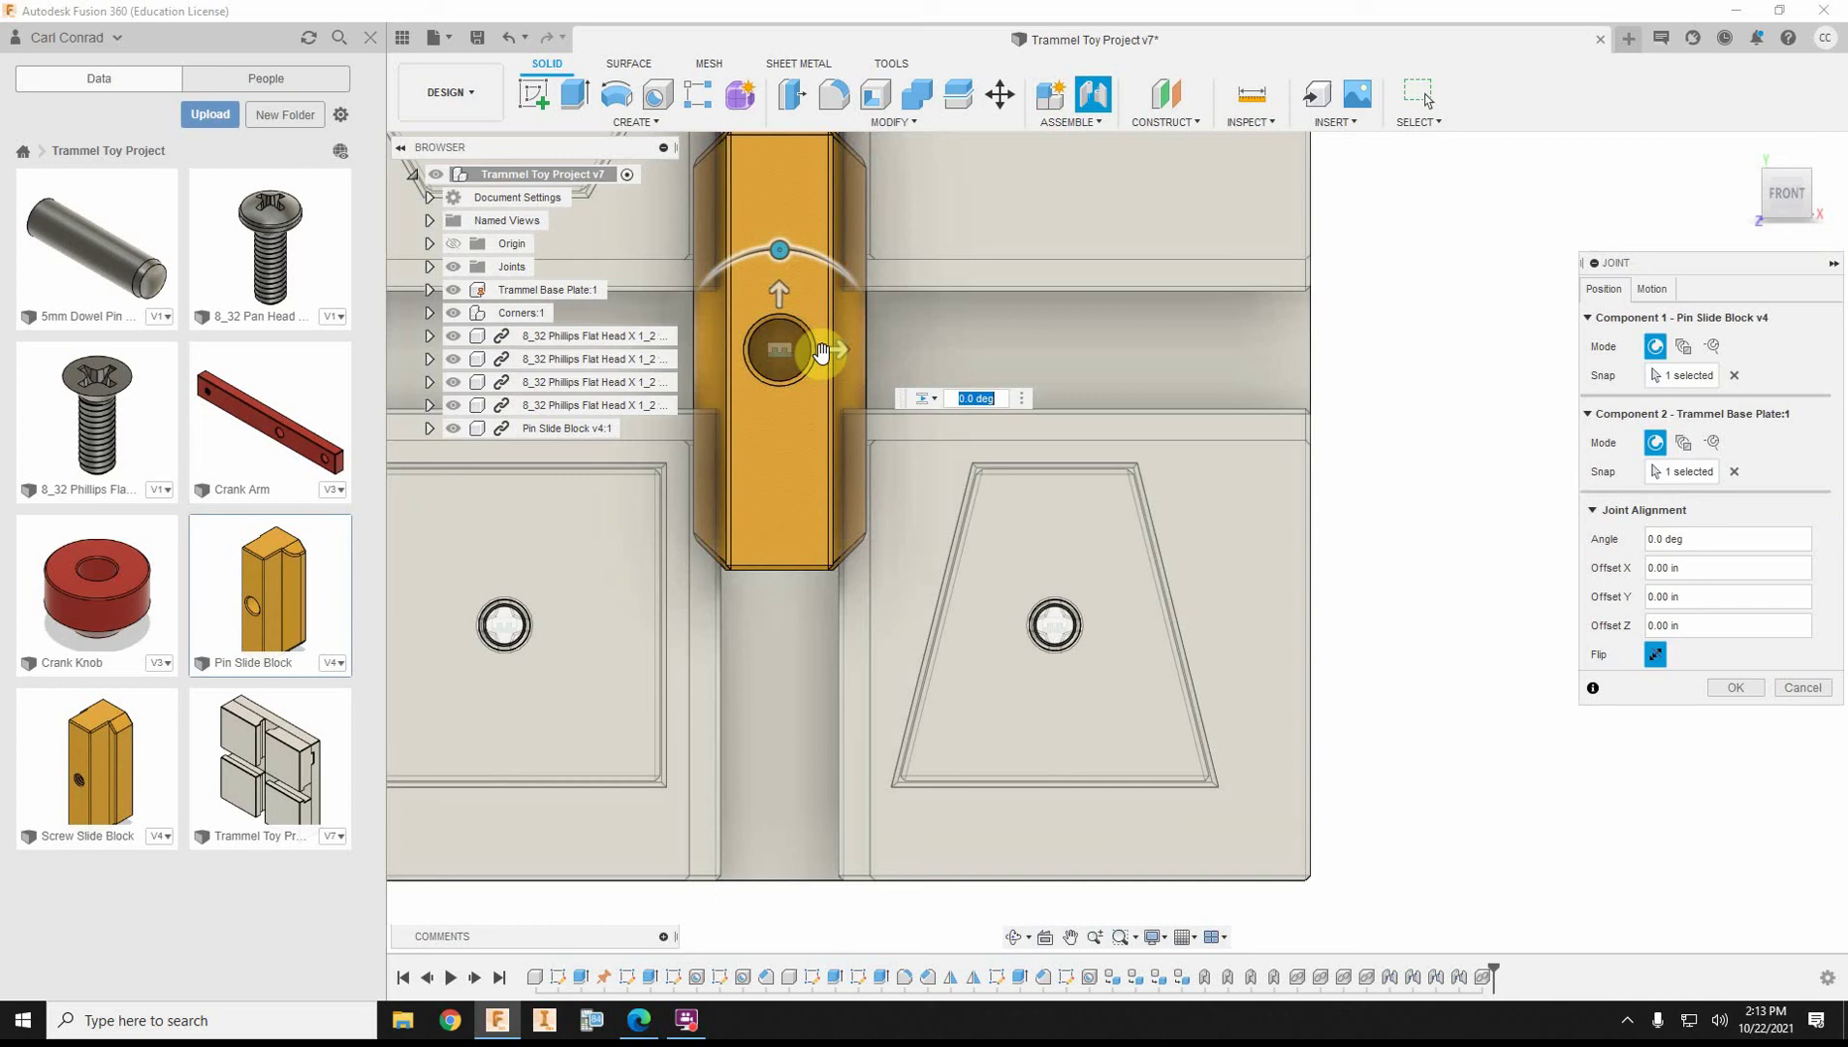
pyautogui.click(1747, 155)
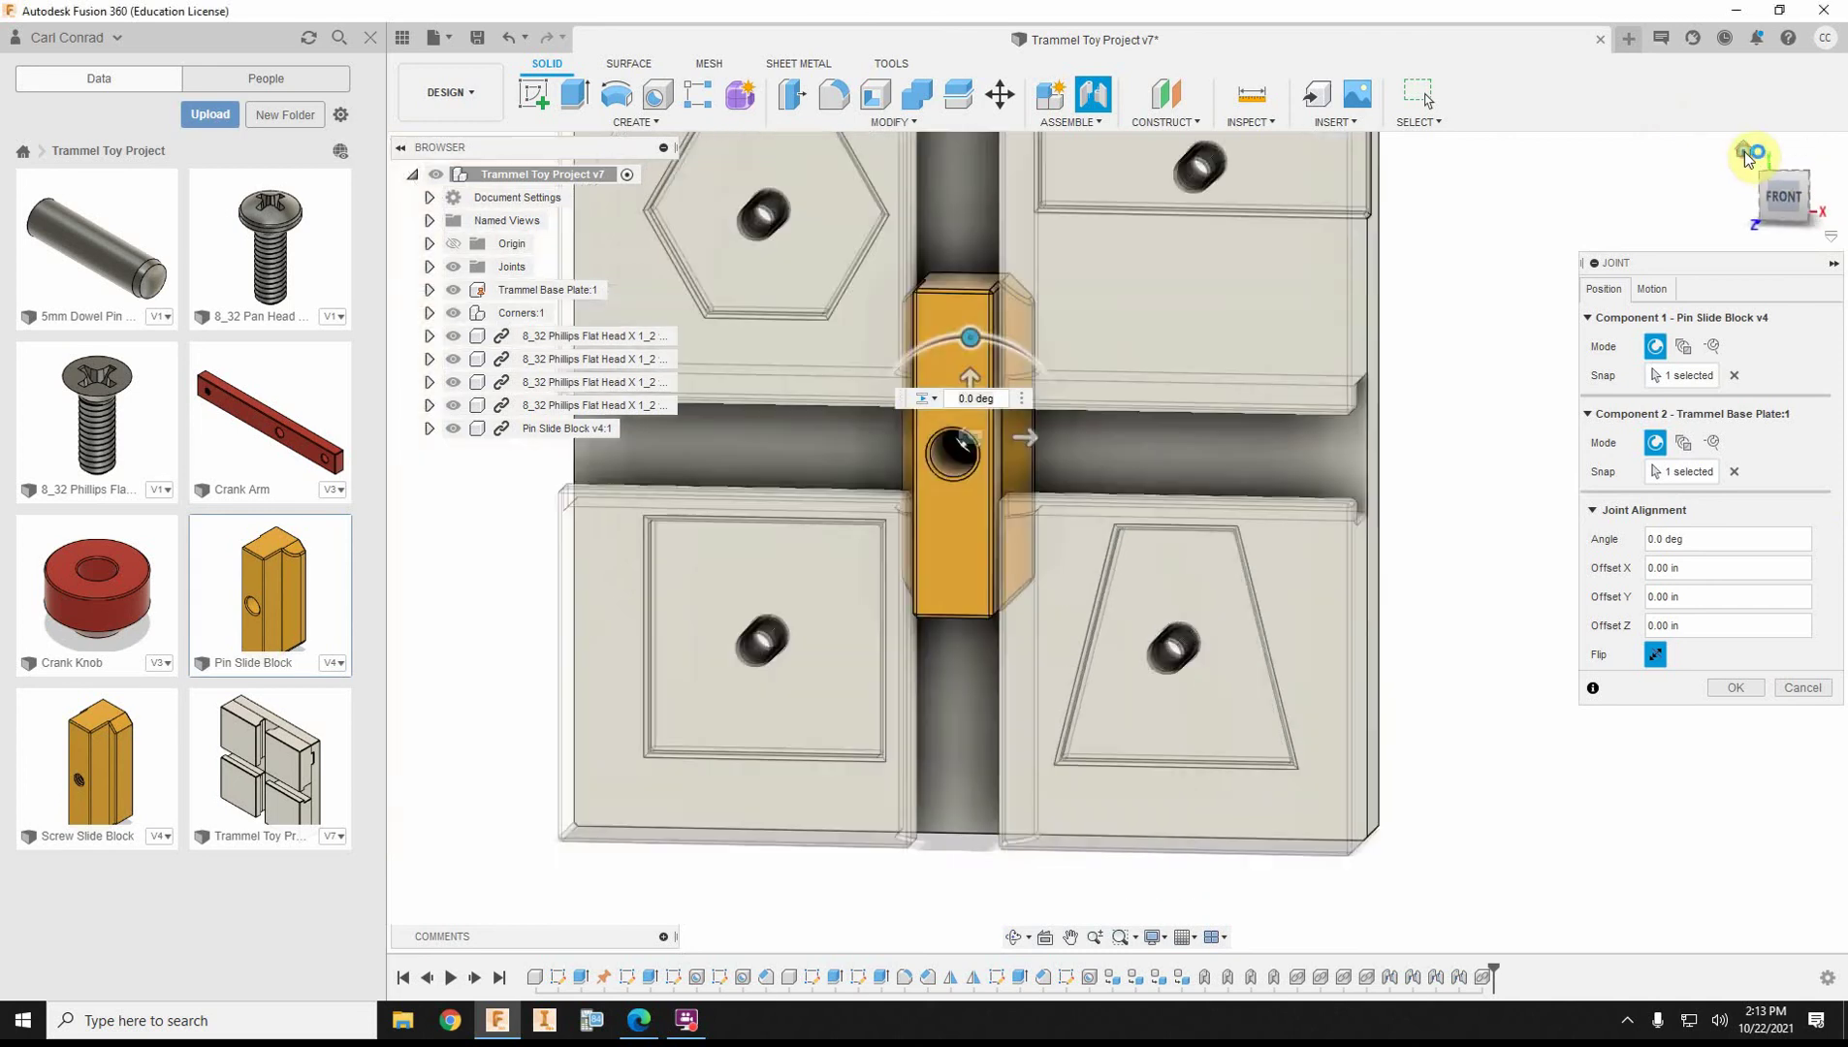
# Set the Pin Slide Block's slider joint to move along the Y axis, complete it, and slide the block into the lower vertical channel.
pyautogui.click(1652, 289)
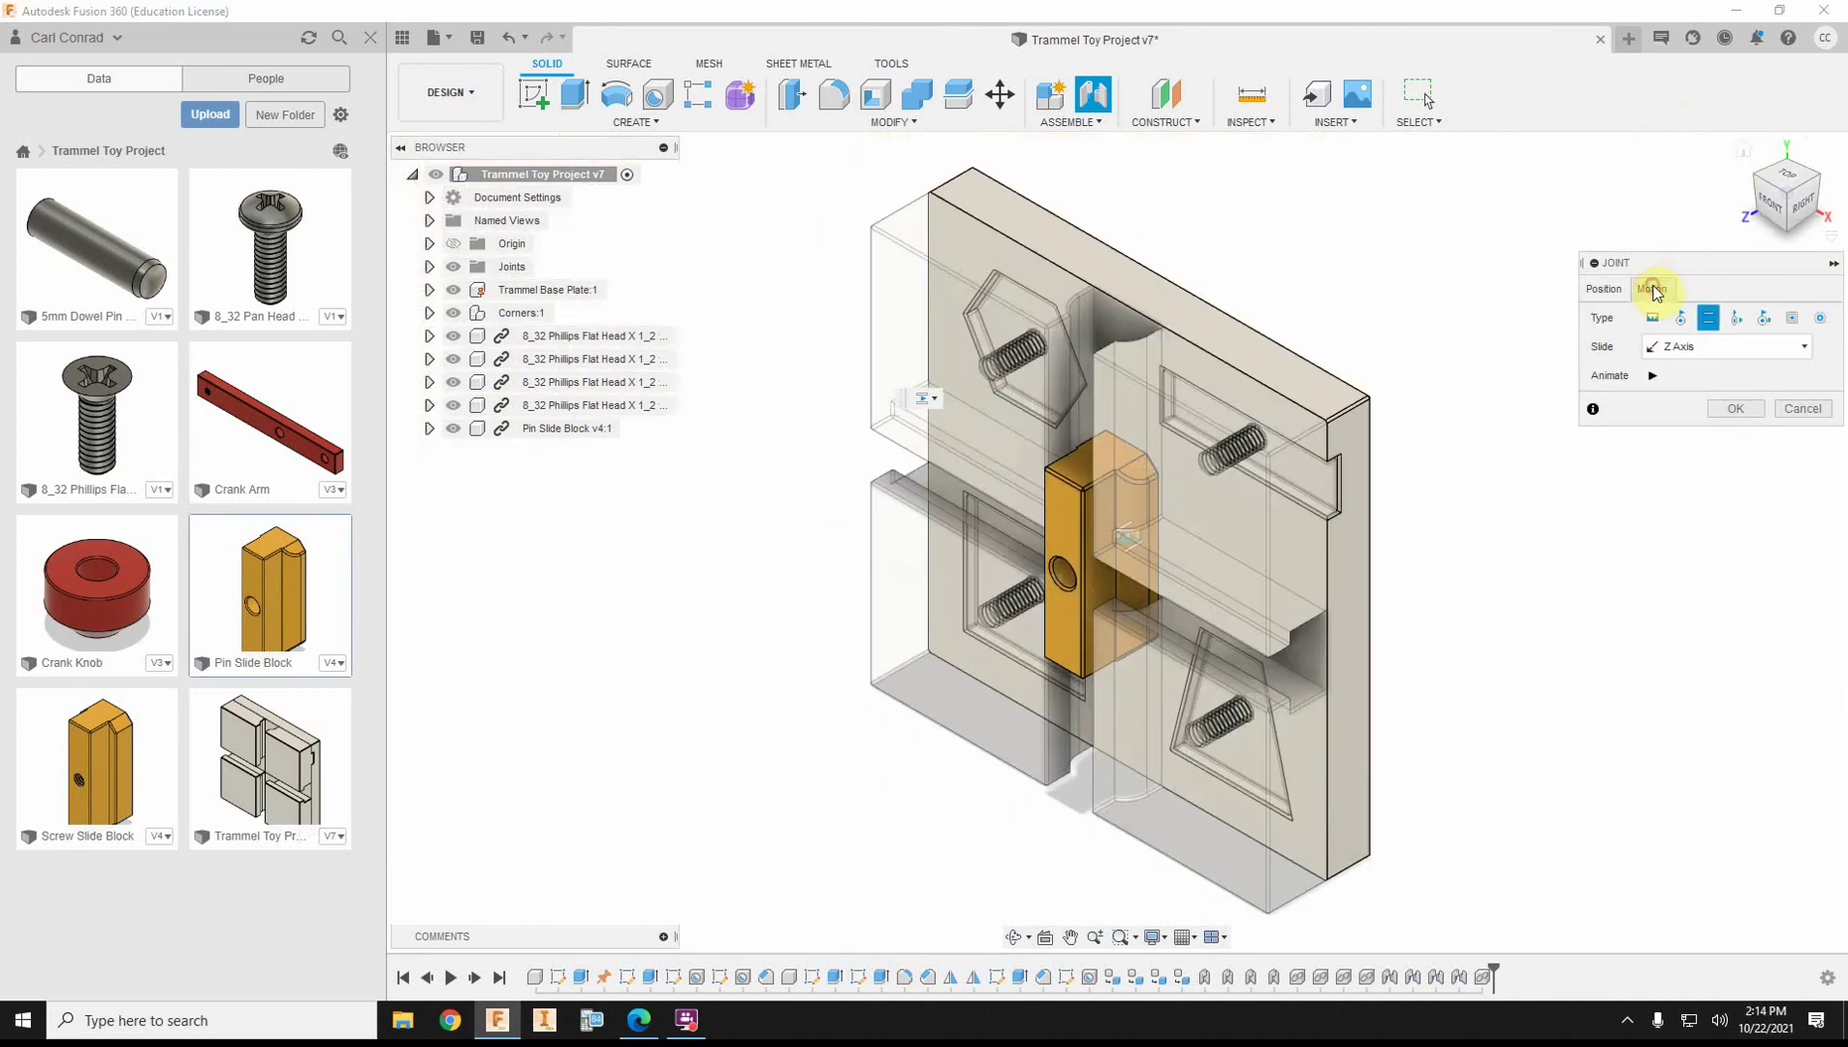
pyautogui.click(1652, 376)
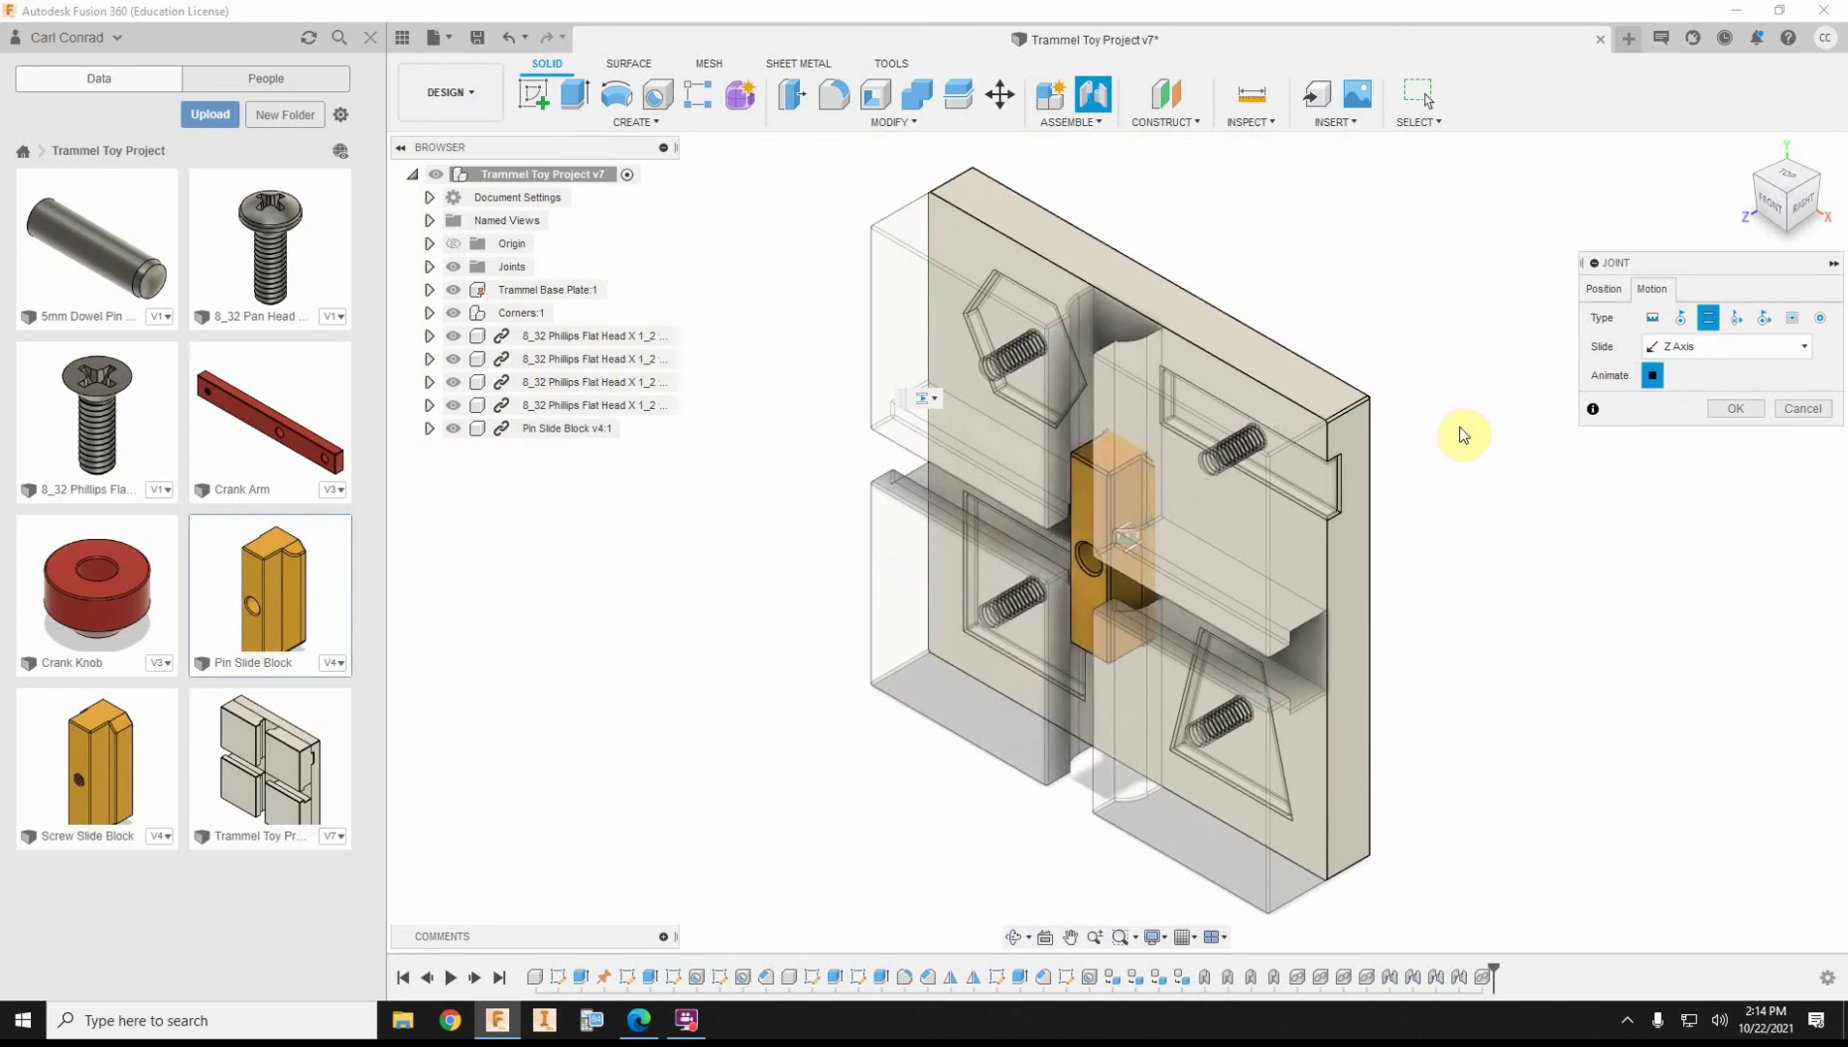
pyautogui.click(1801, 346)
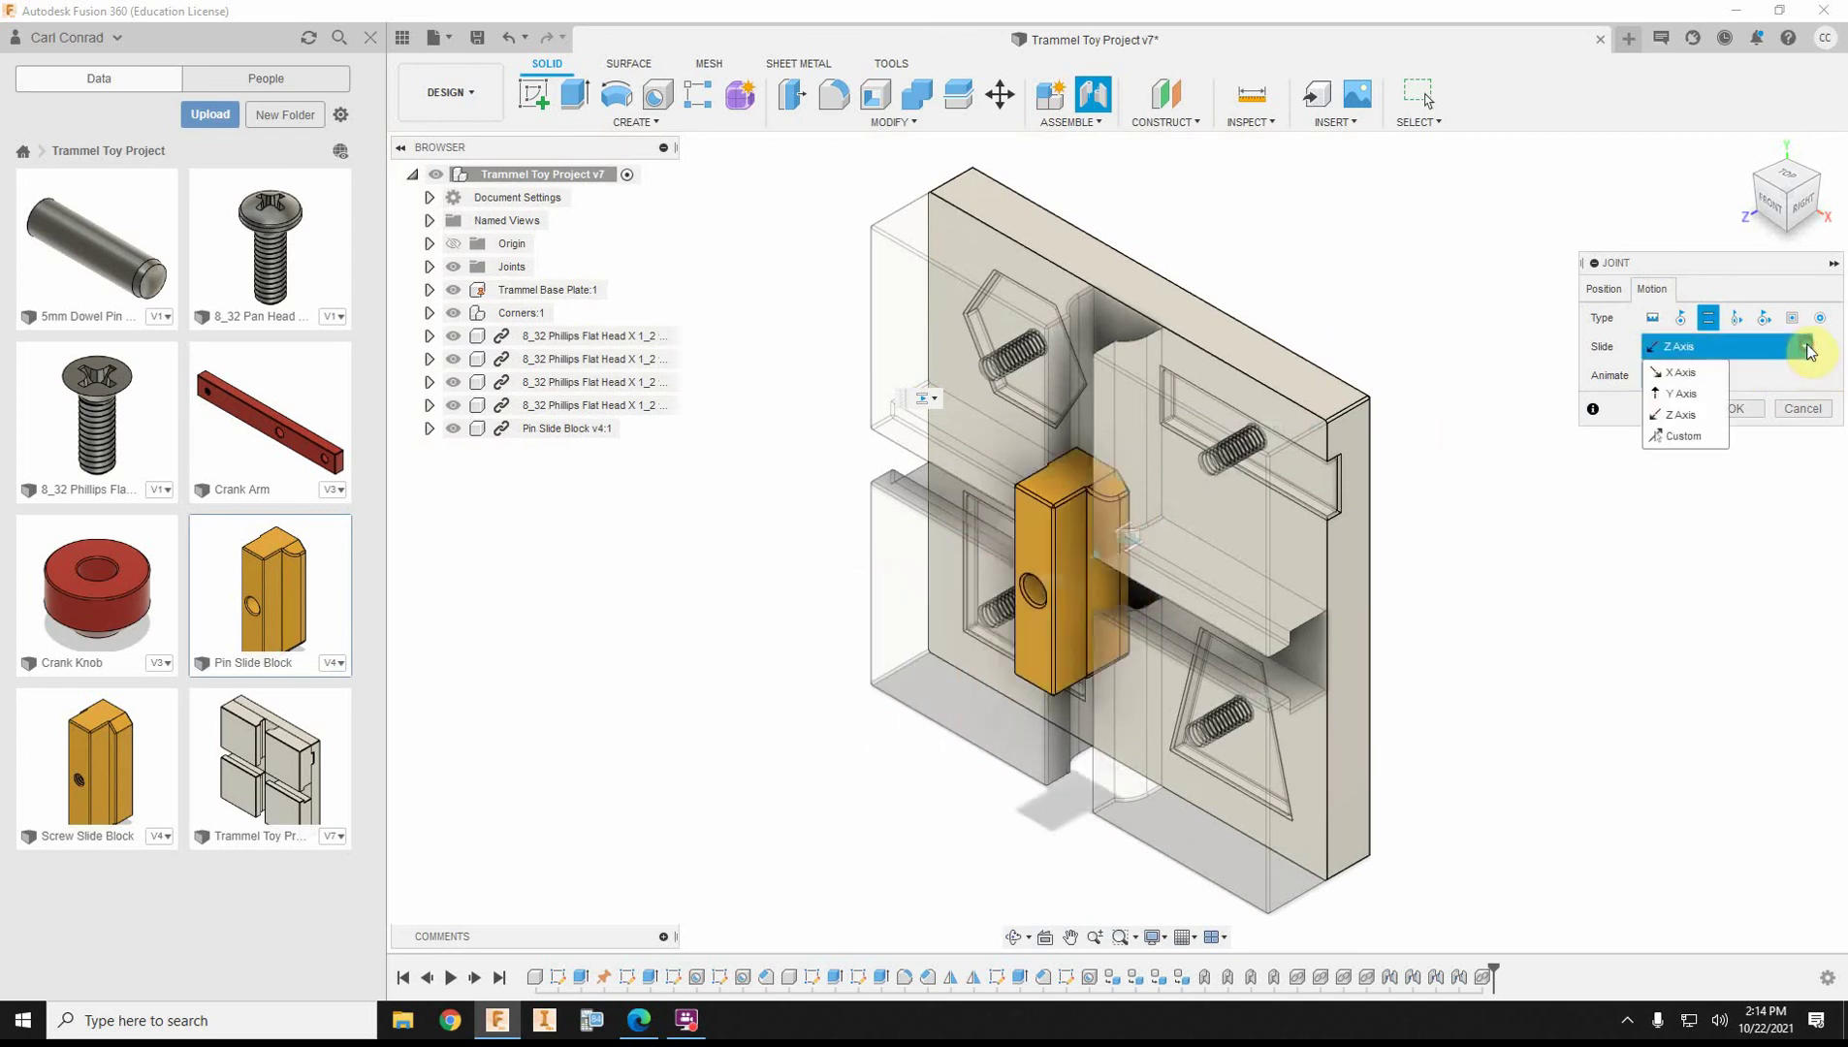
pyautogui.click(1695, 375)
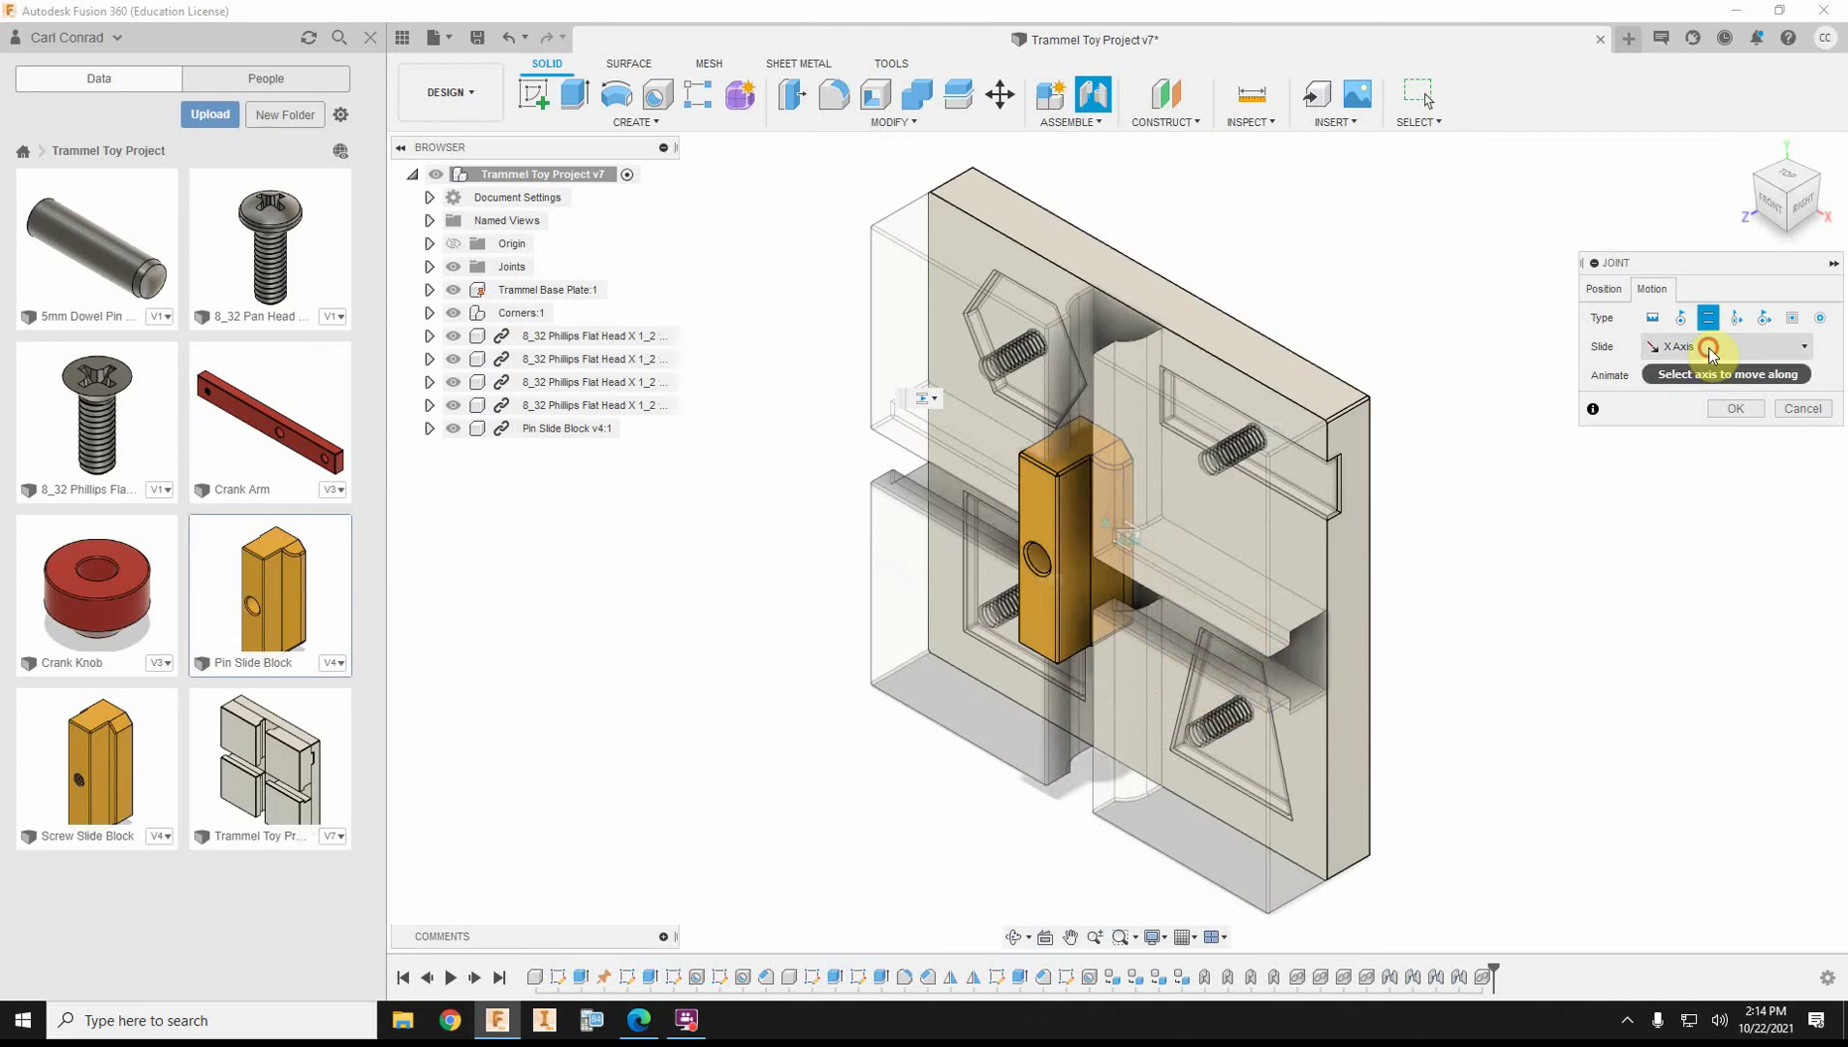
pyautogui.click(1708, 346)
pyautogui.click(1692, 395)
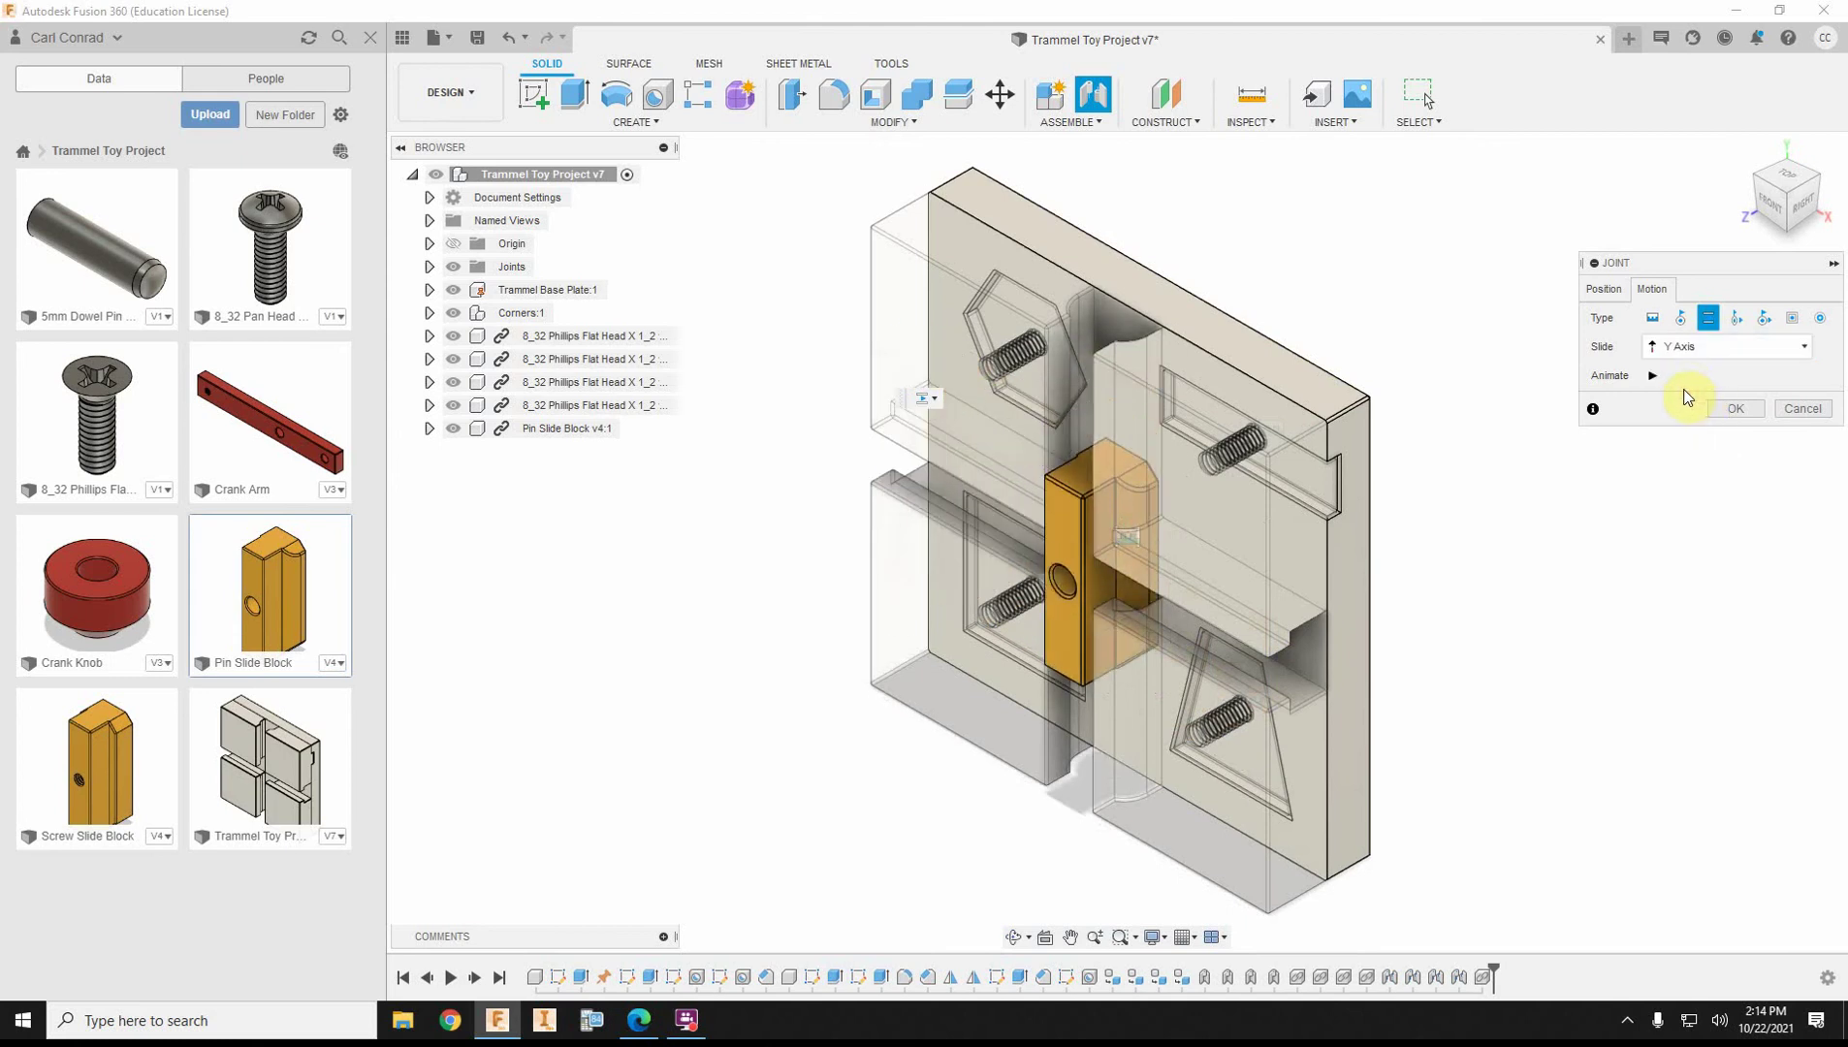
pyautogui.click(1731, 408)
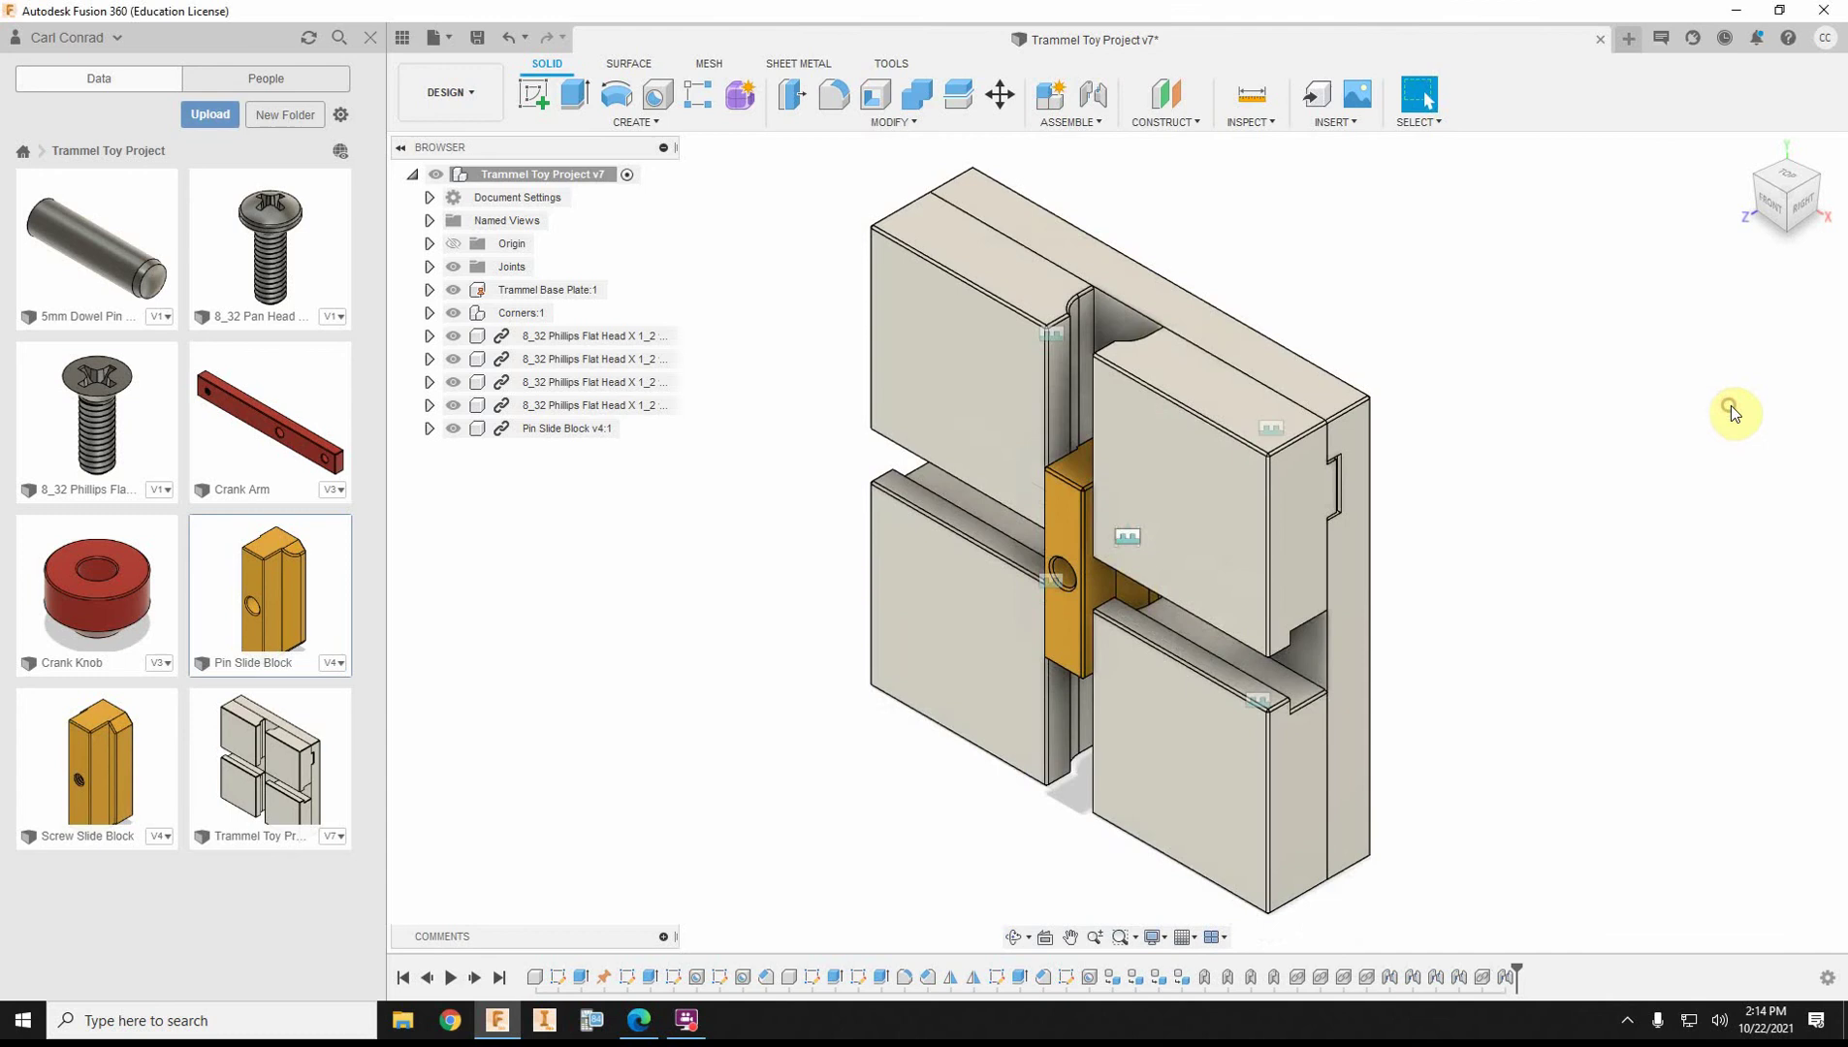
pyautogui.moveTo(1077, 498); pyautogui.dragTo(1083, 600)
pyautogui.click(1472, 598)
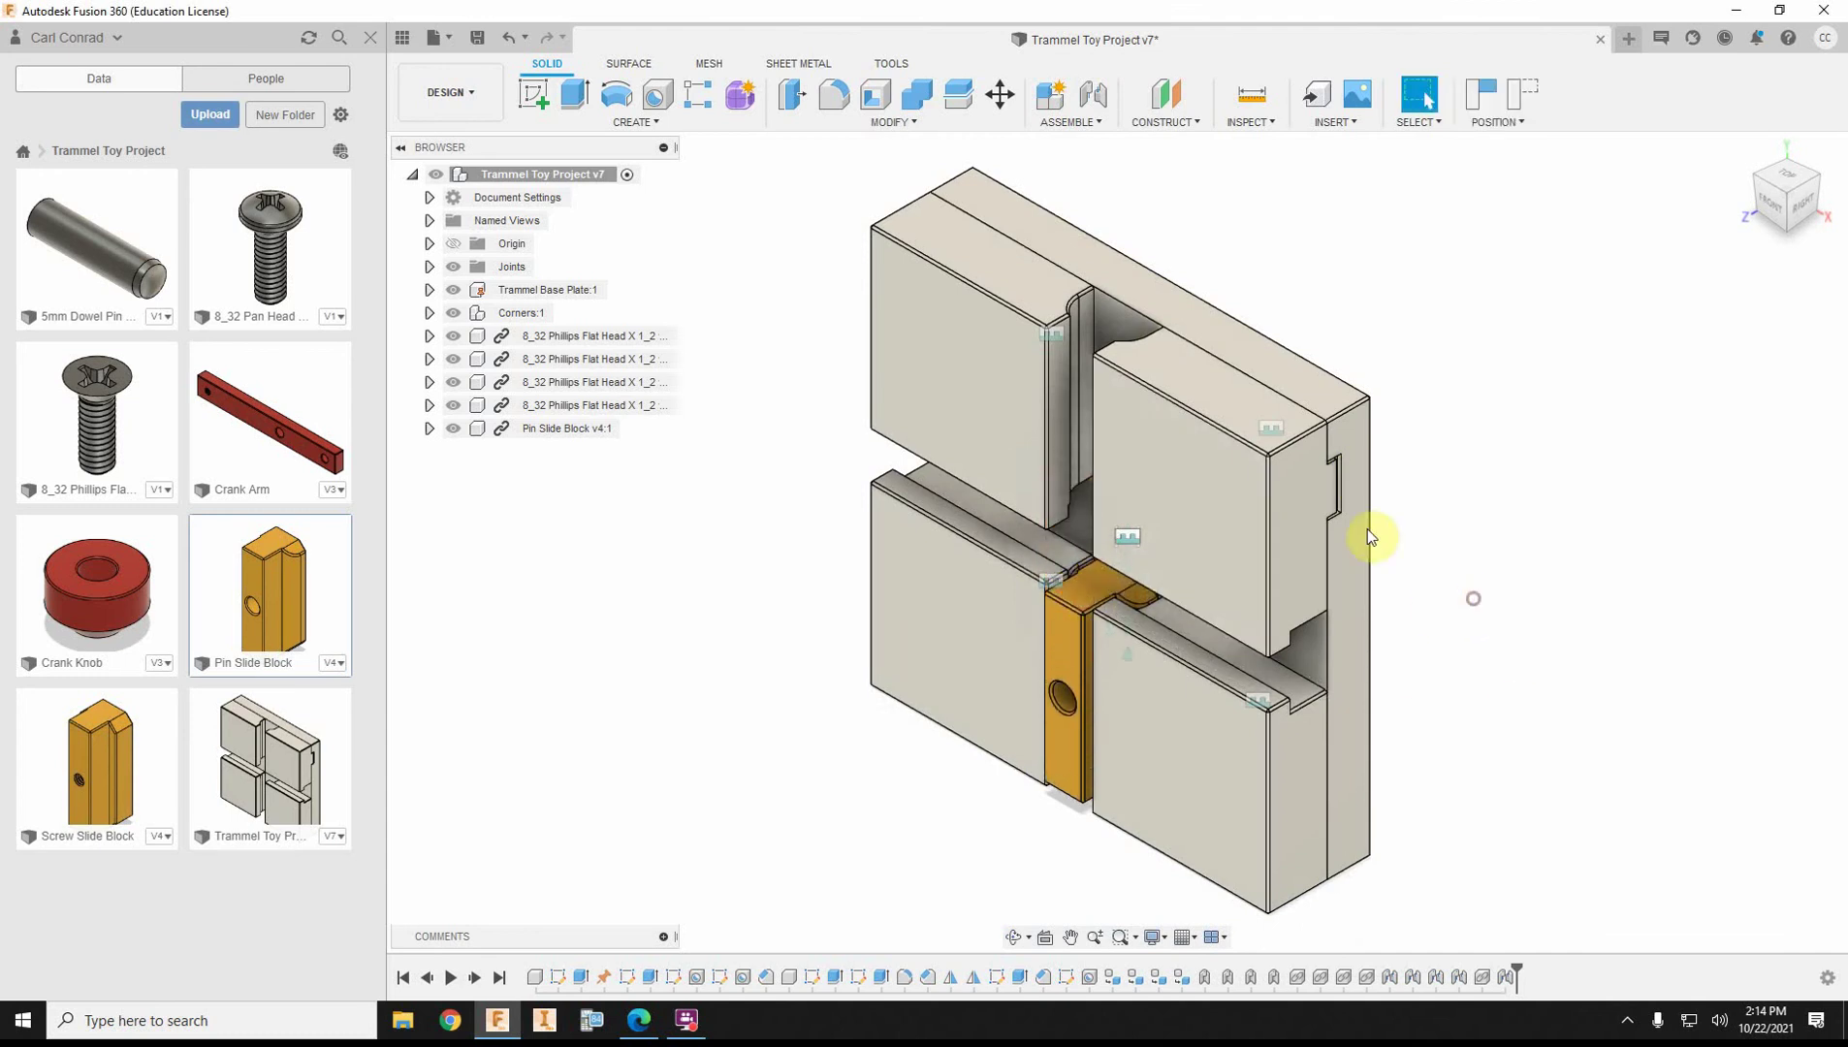
# Insert the Screw Slide Block, rotate it -90 degrees about Z, and move it along the horizontal channel's direction until clear of the base plate.
pyautogui.moveTo(107, 769); pyautogui.dragTo(960, 519)
pyautogui.moveTo(1541, 530); pyautogui.dragTo(1370, 408, button='middle')
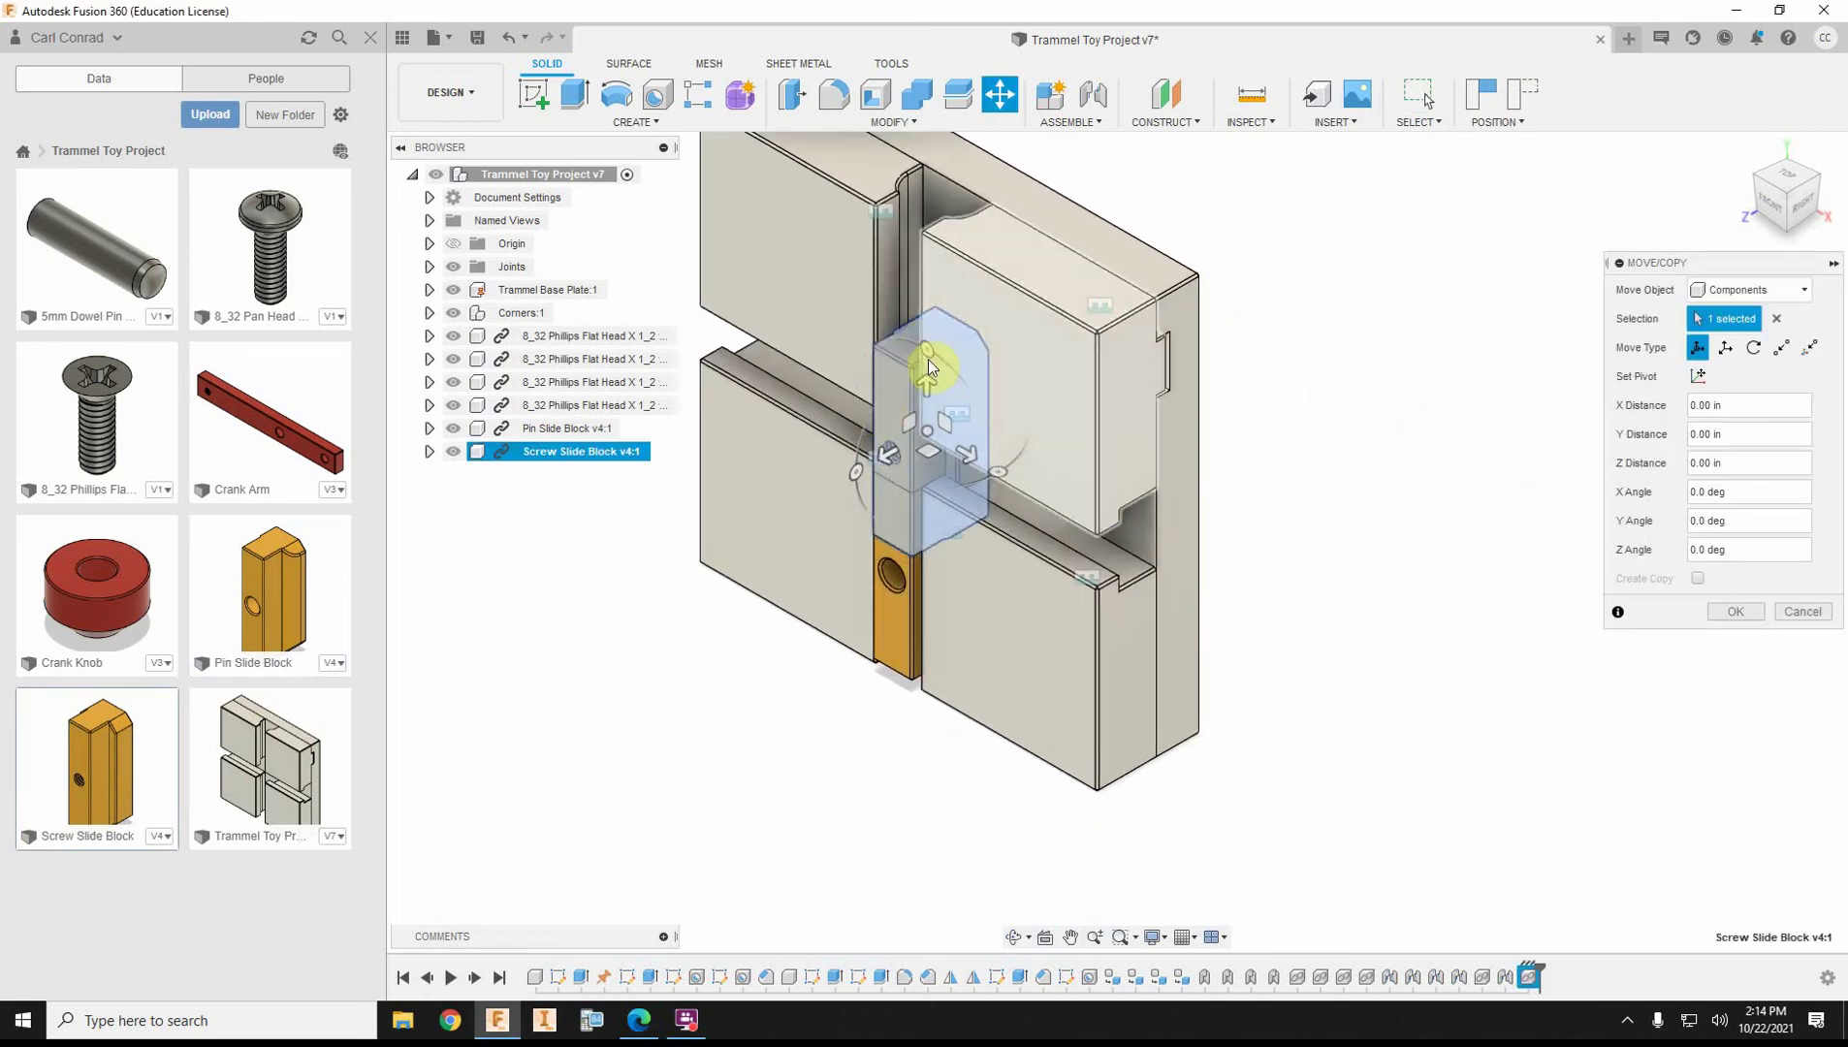
pyautogui.moveTo(928, 346); pyautogui.dragTo(1027, 483)
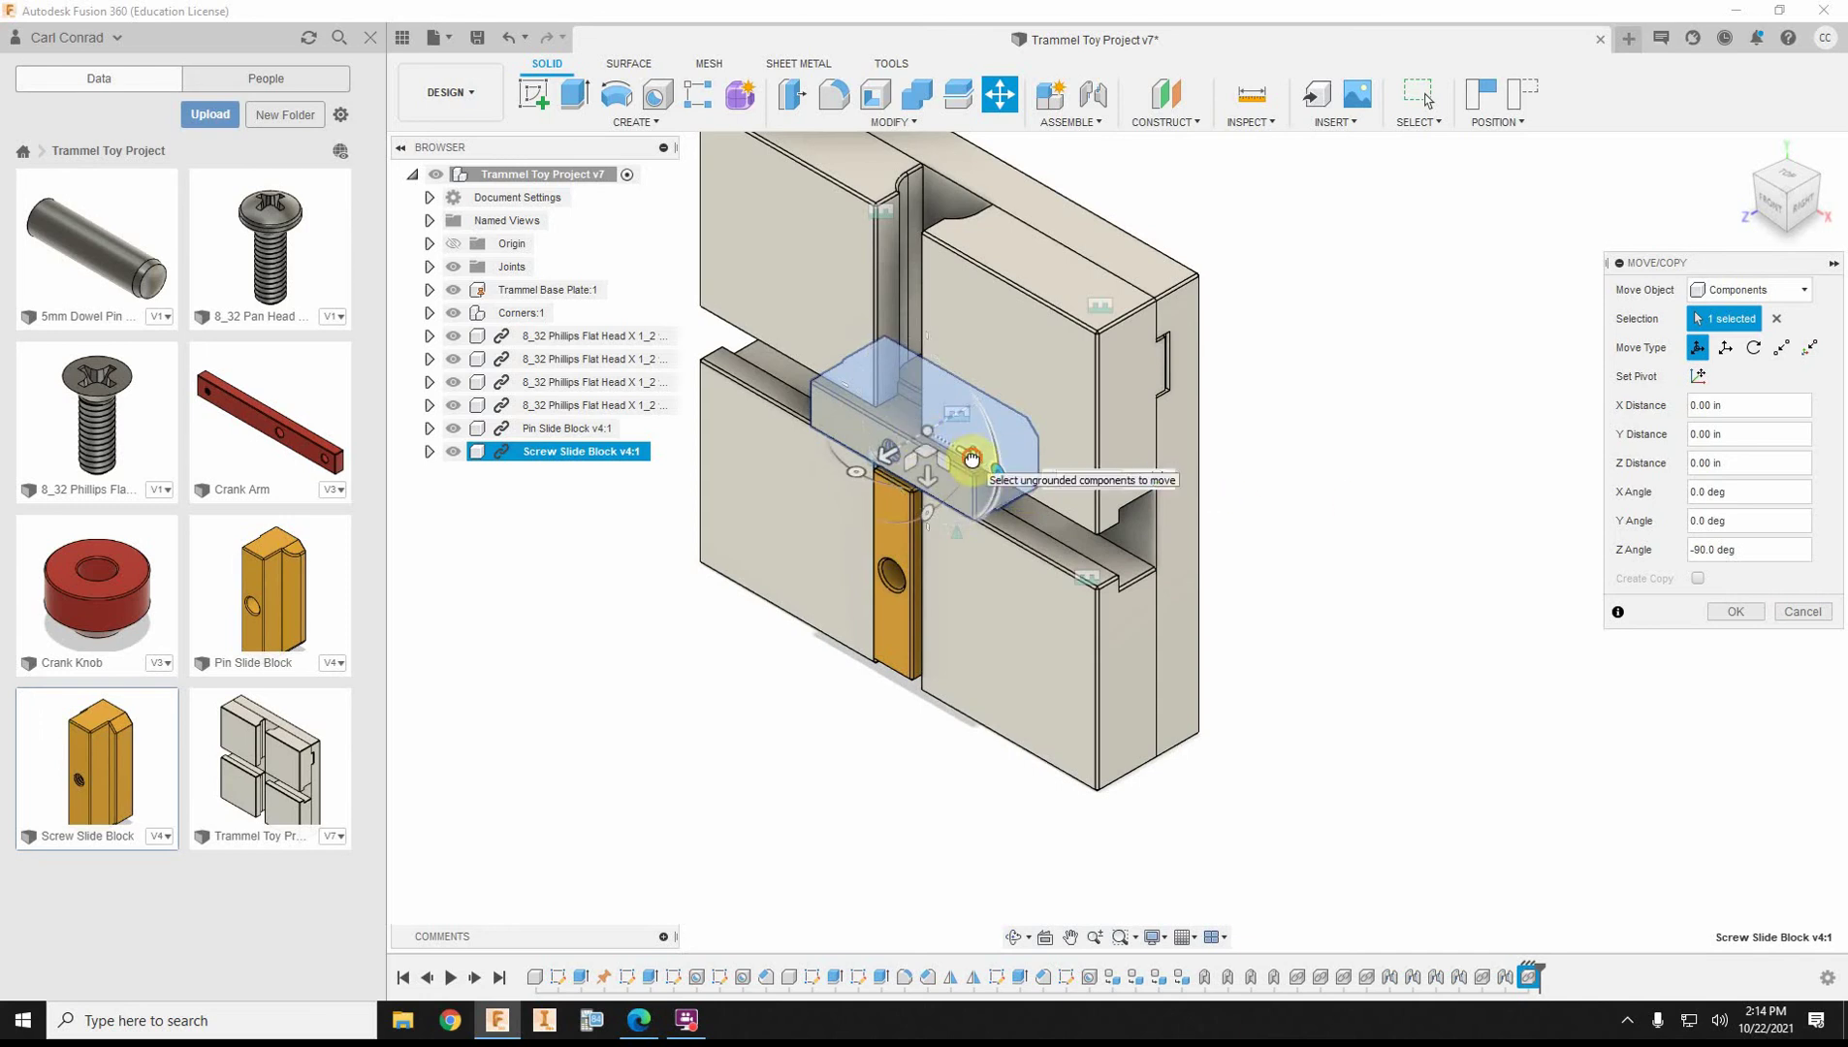
pyautogui.moveTo(974, 461); pyautogui.dragTo(1388, 700)
pyautogui.click(1739, 614)
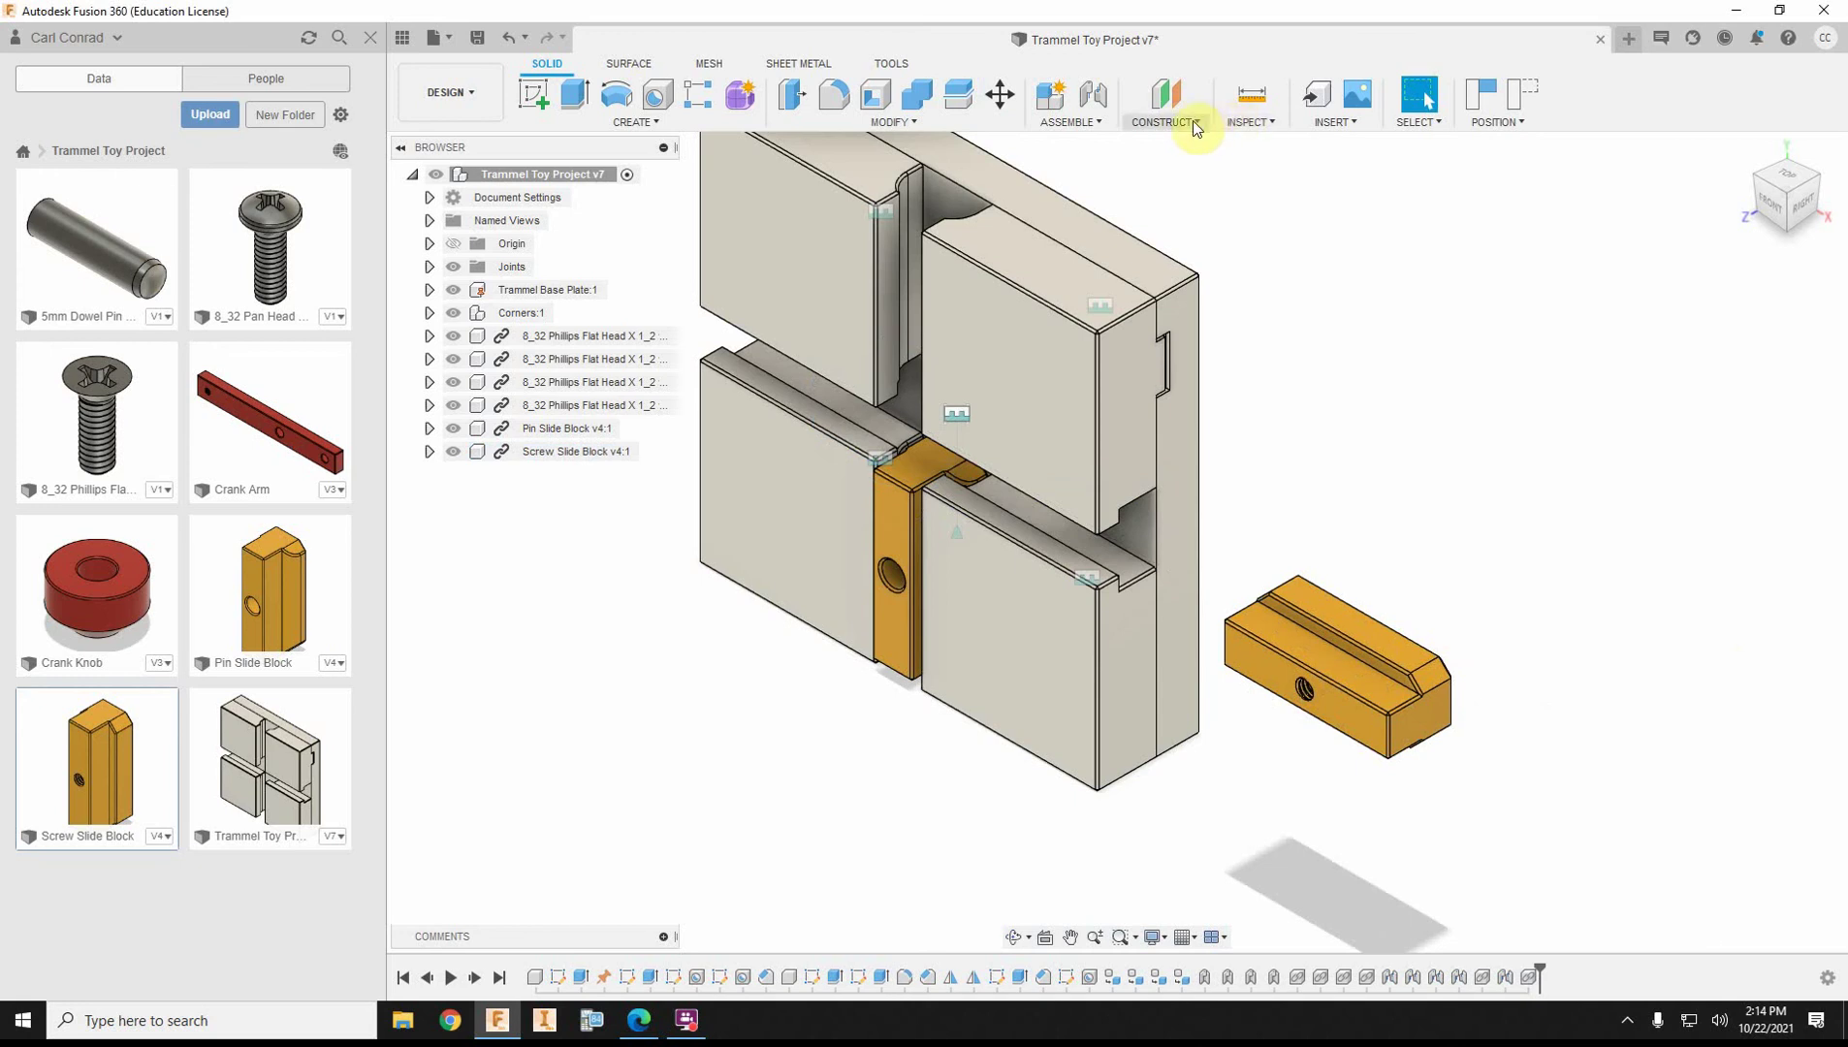
# Start a Slider joint and place its first origin at the centre of the Screw Slide Block's back face.
pyautogui.click(1062, 123)
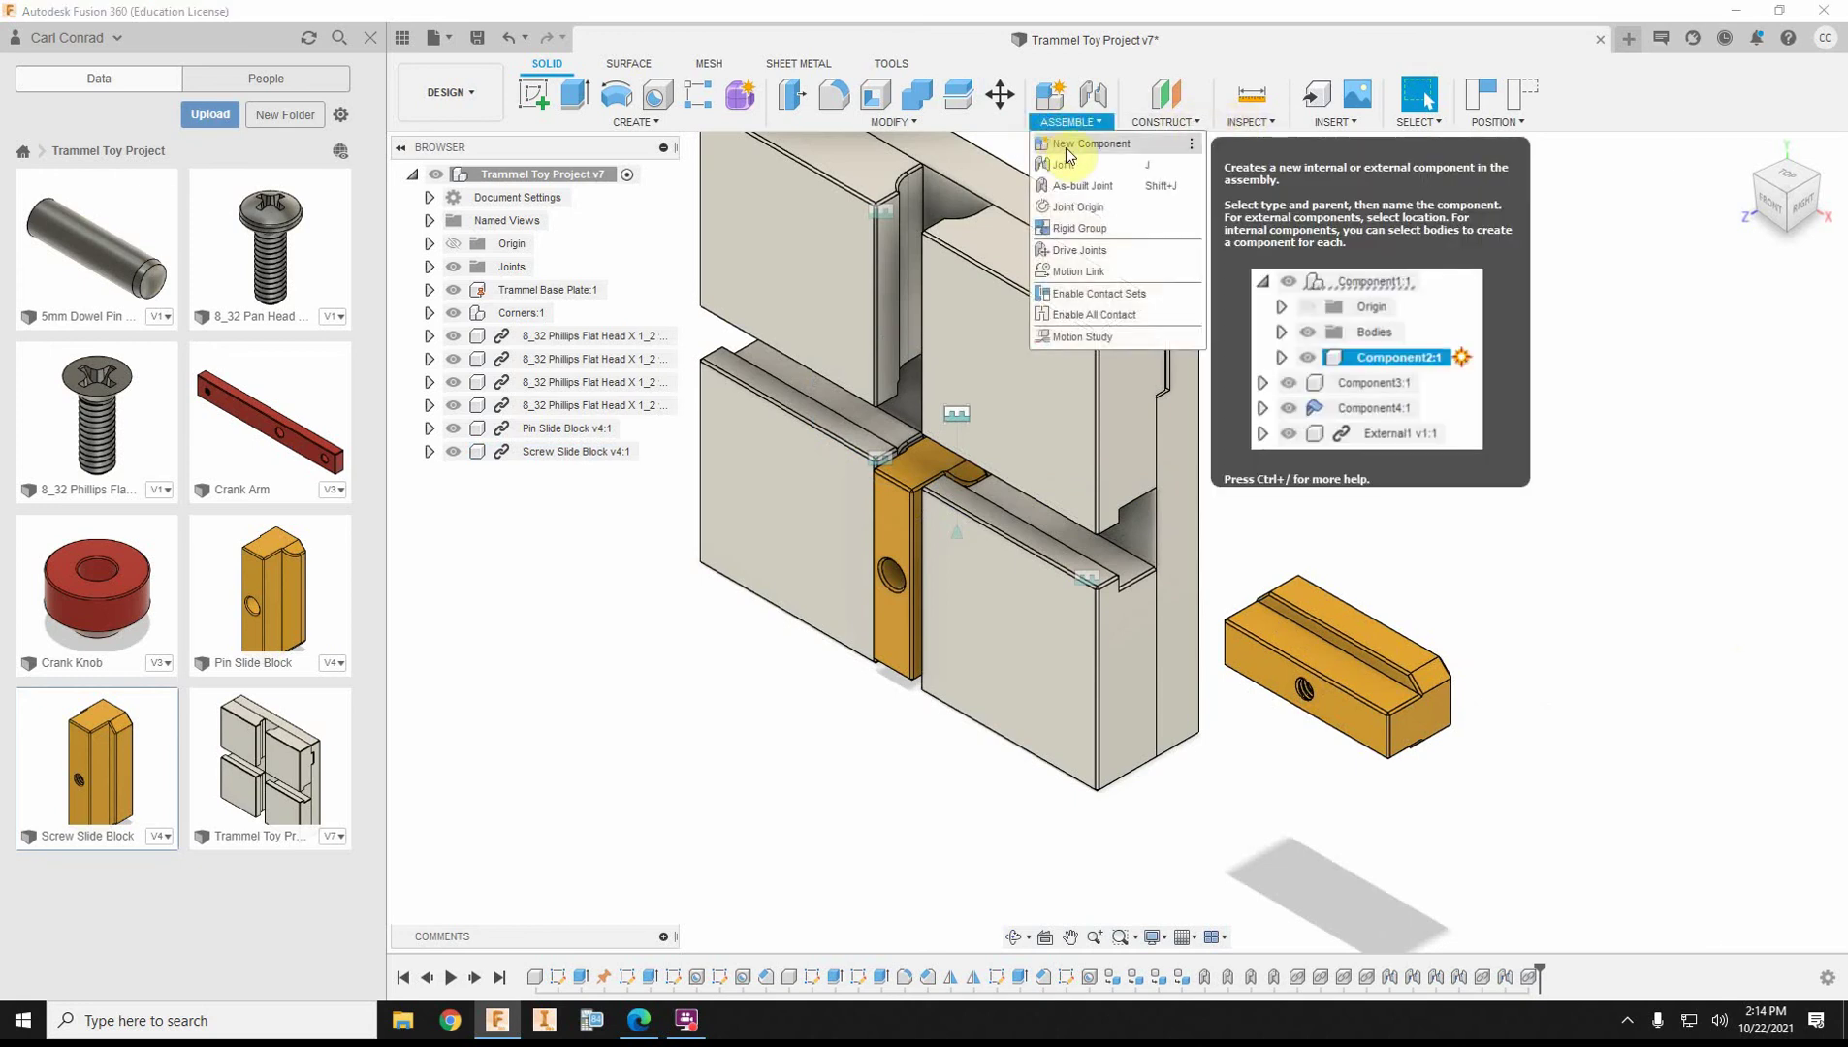
pyautogui.click(1065, 167)
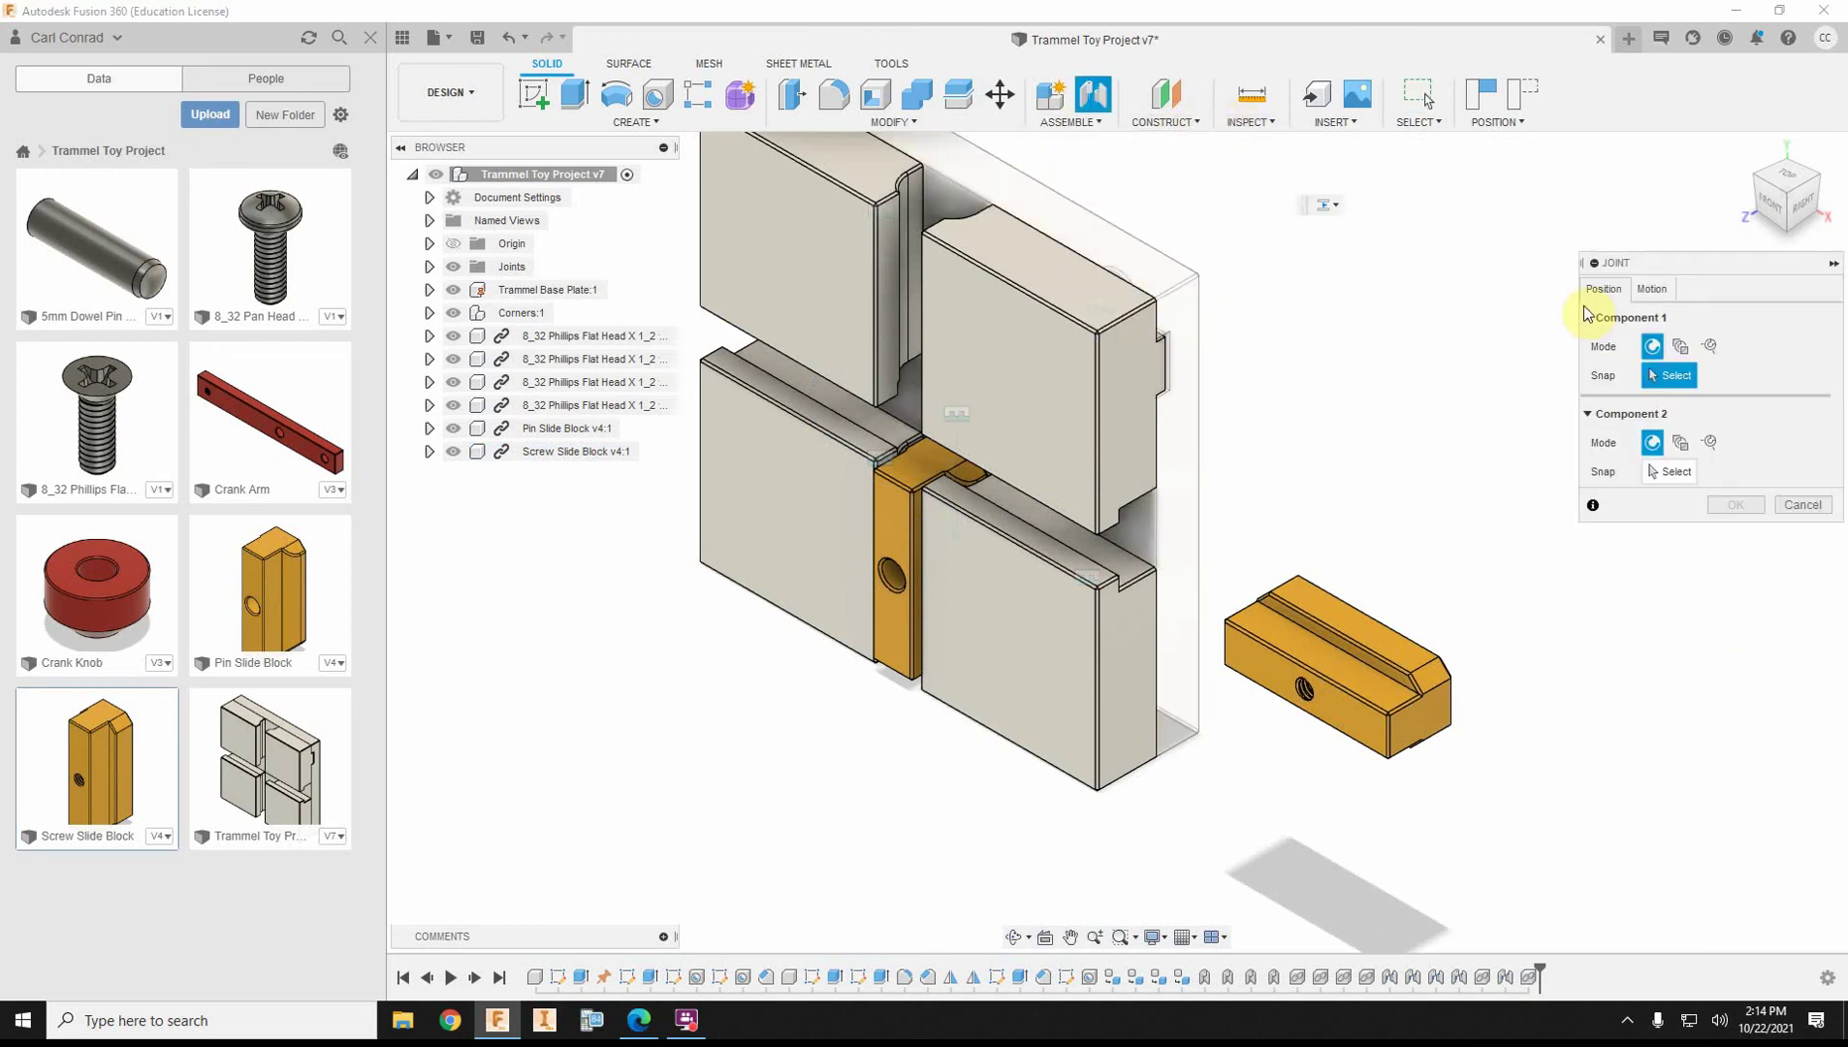
pyautogui.click(1656, 290)
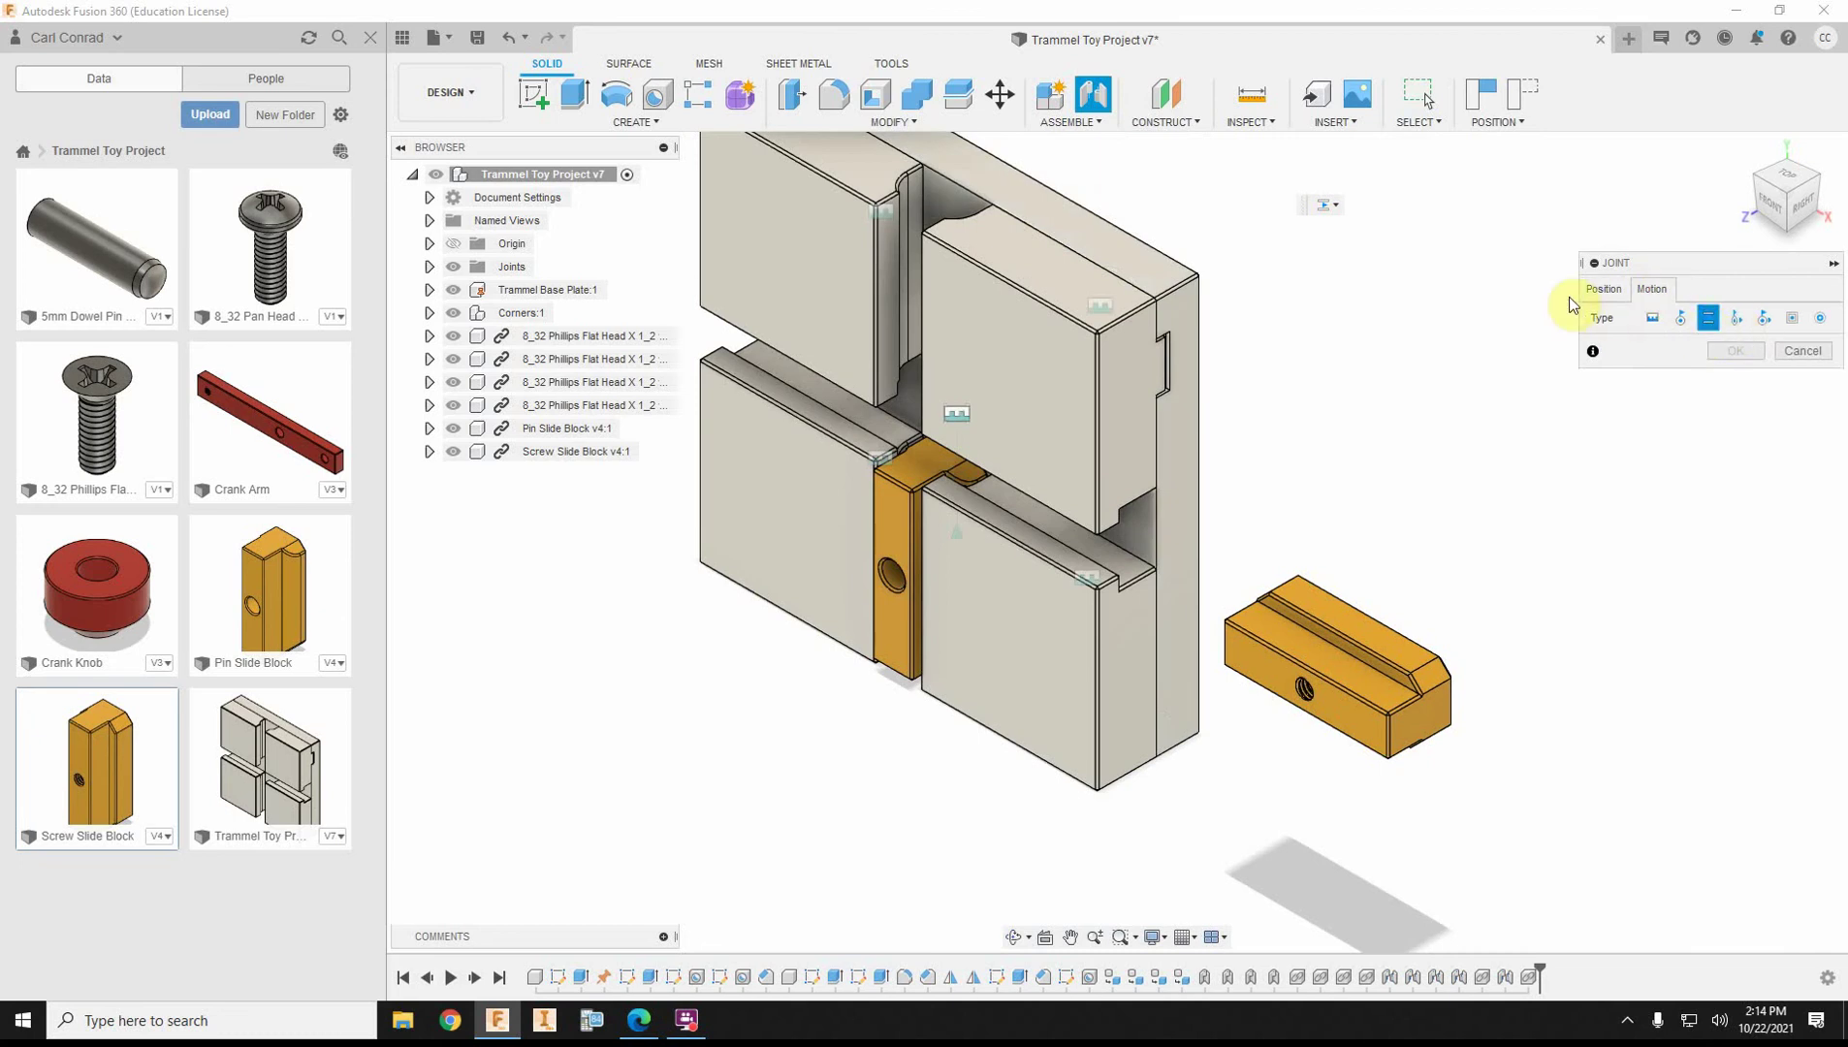
pyautogui.click(1602, 290)
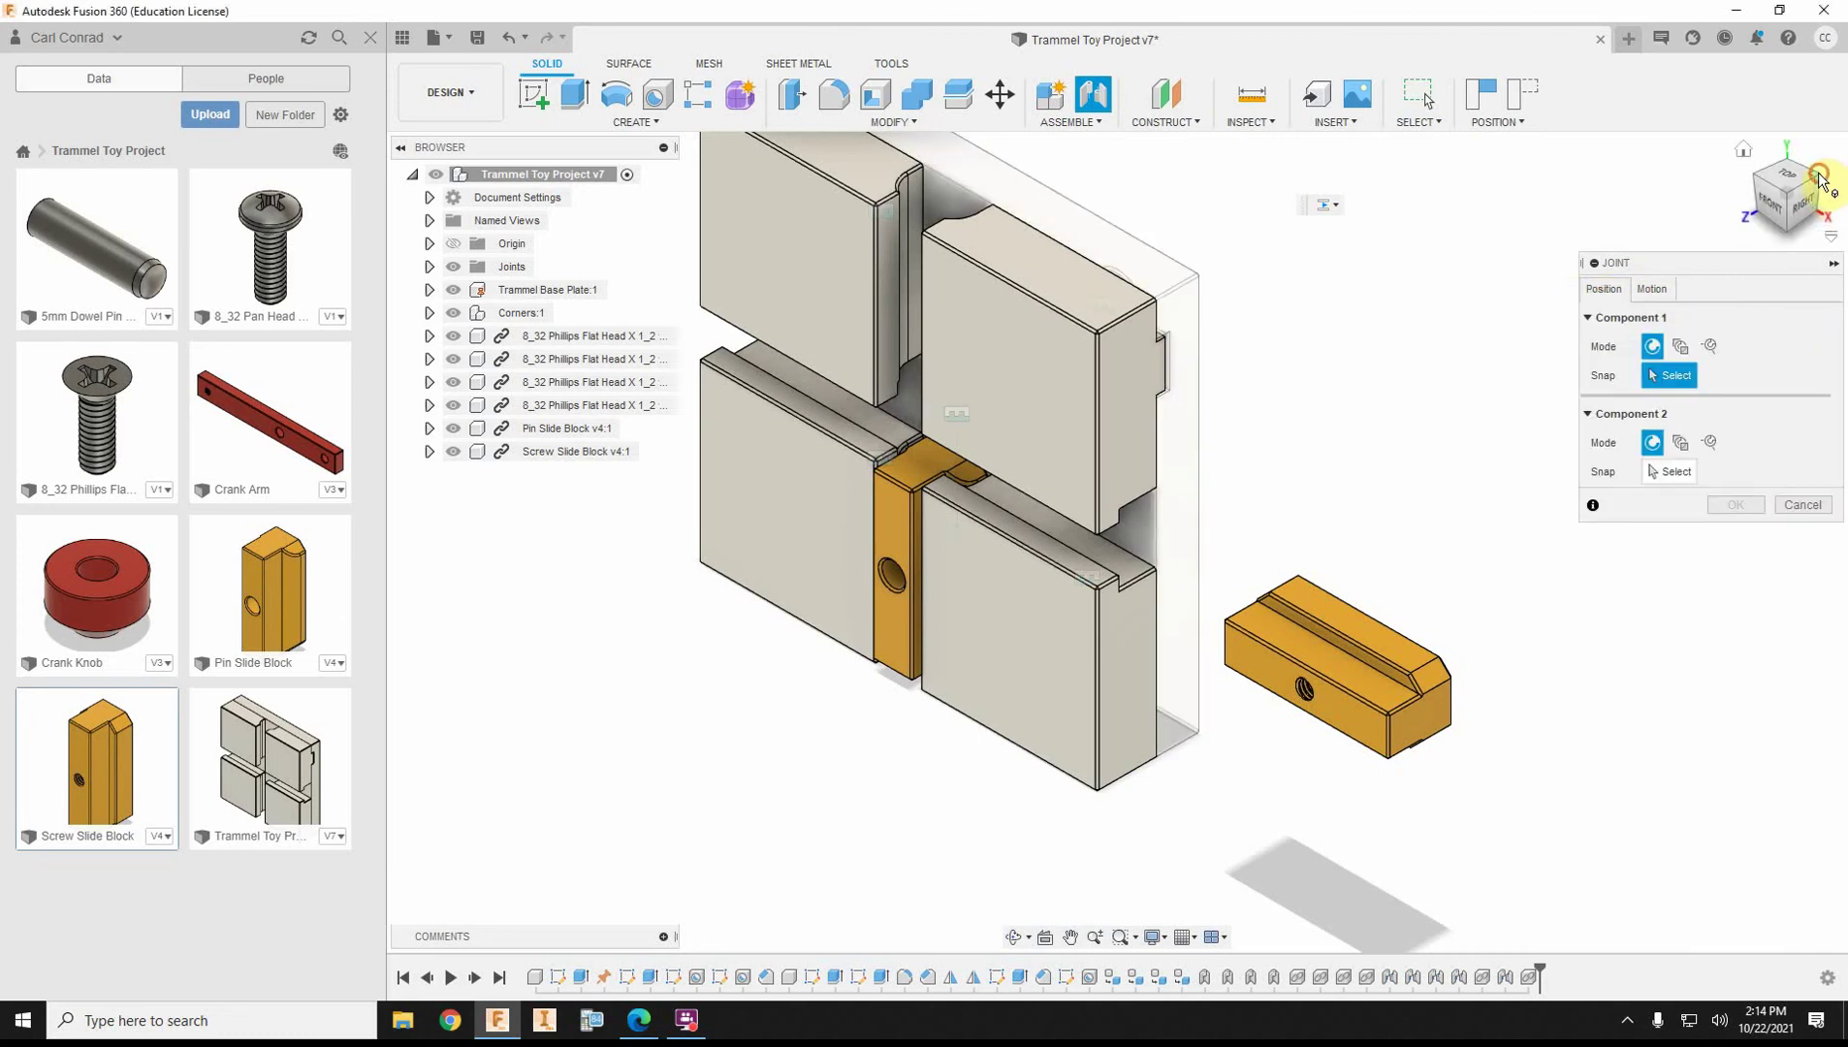
pyautogui.click(1826, 193)
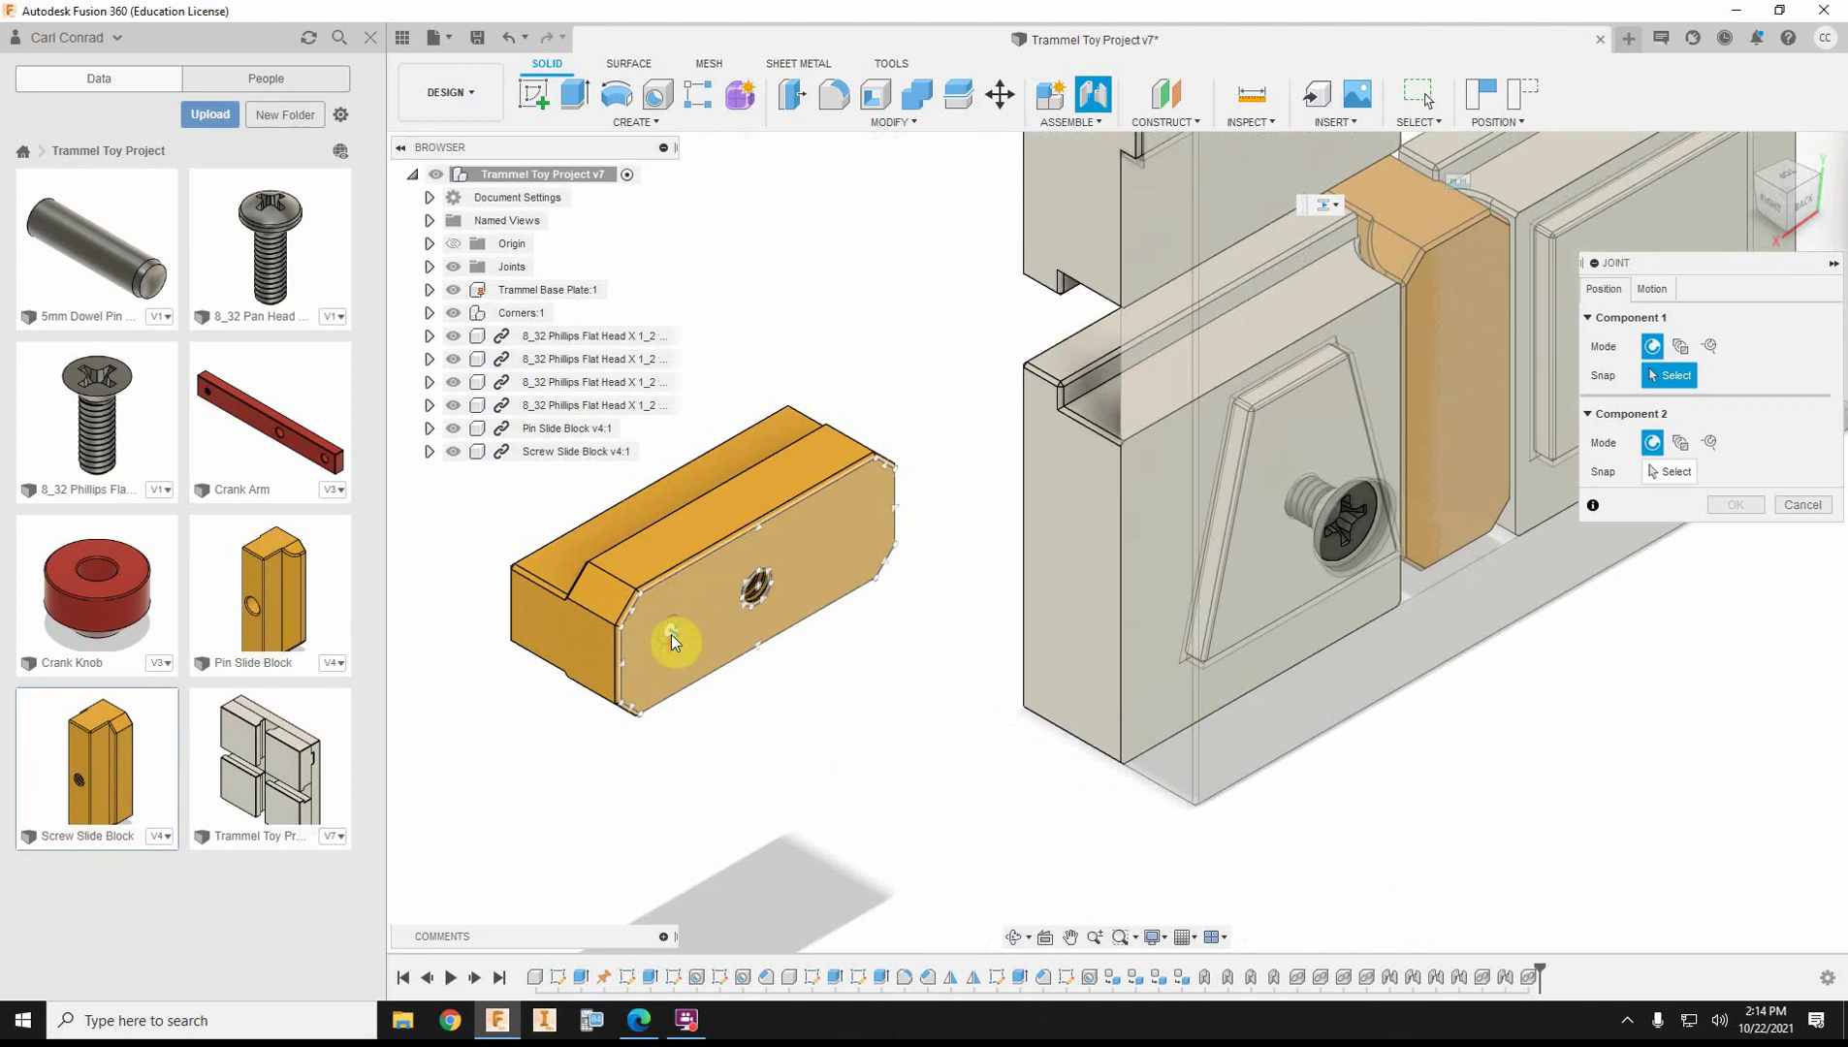
pyautogui.scroll(3, 674, 645)
pyautogui.scroll(3, 674, 628)
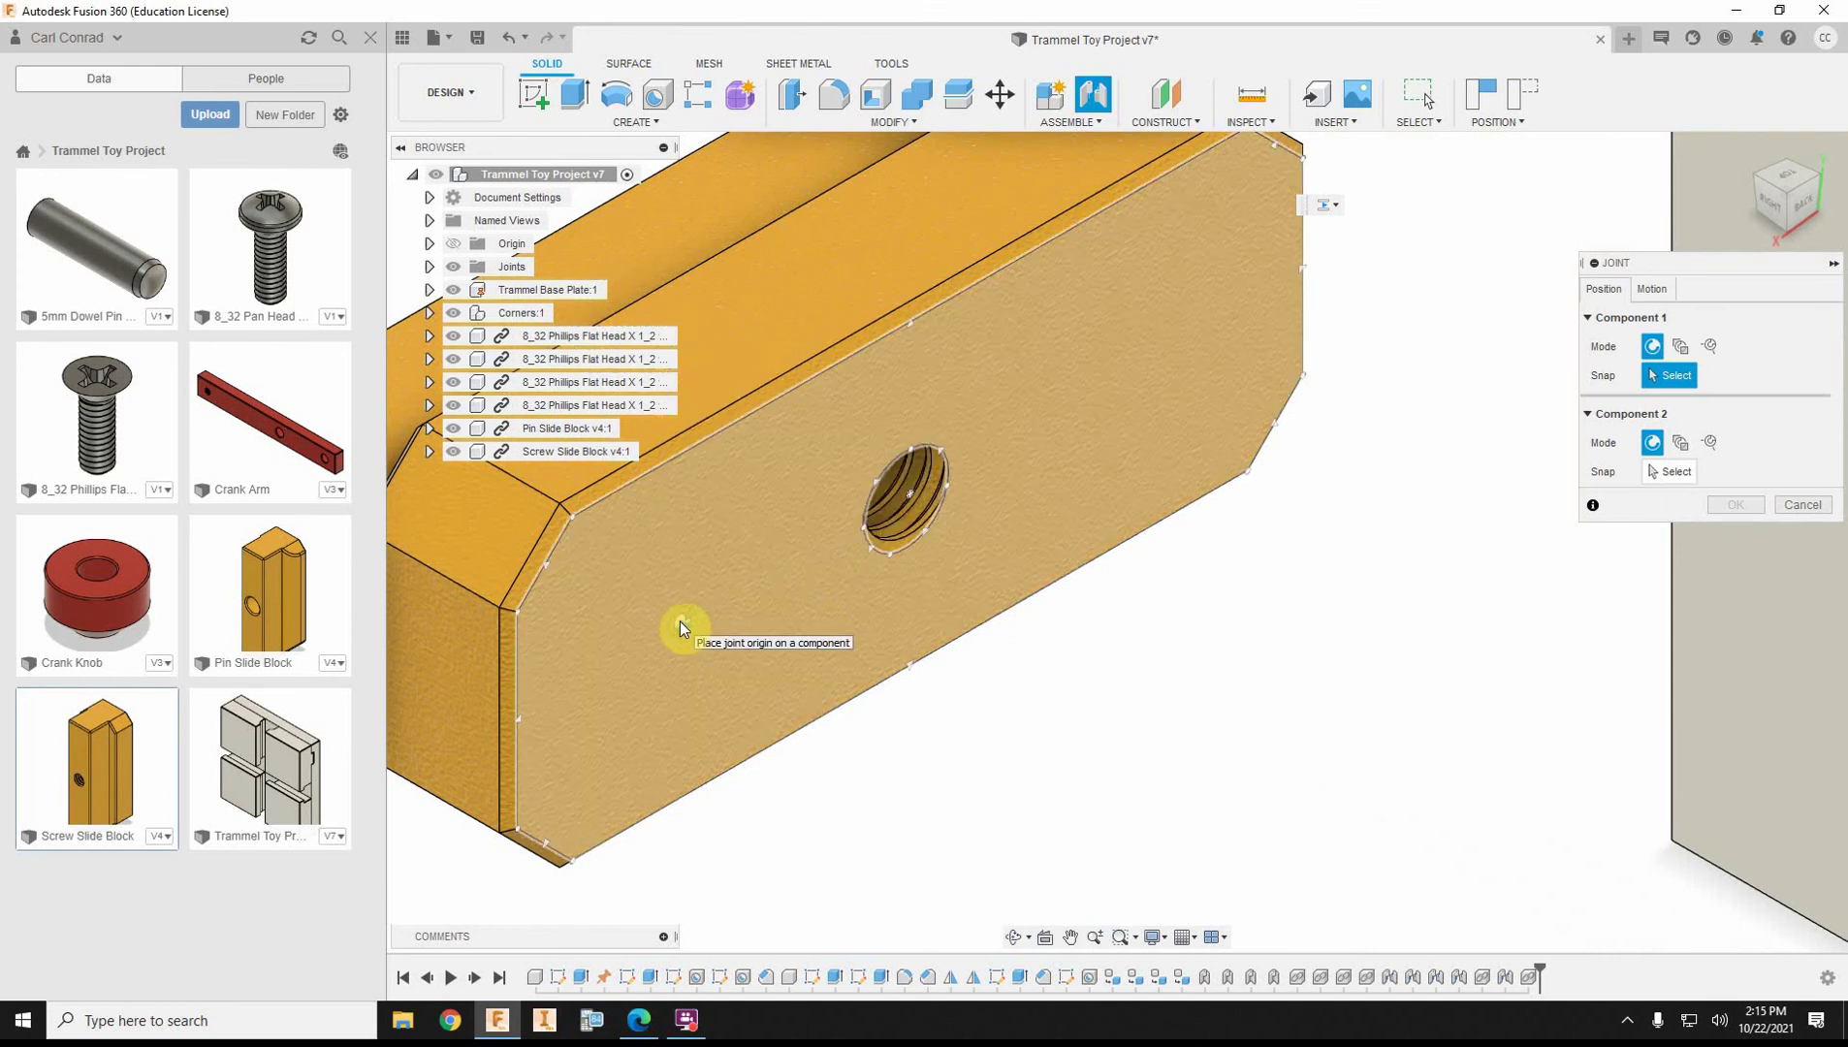
pyautogui.click(680, 628)
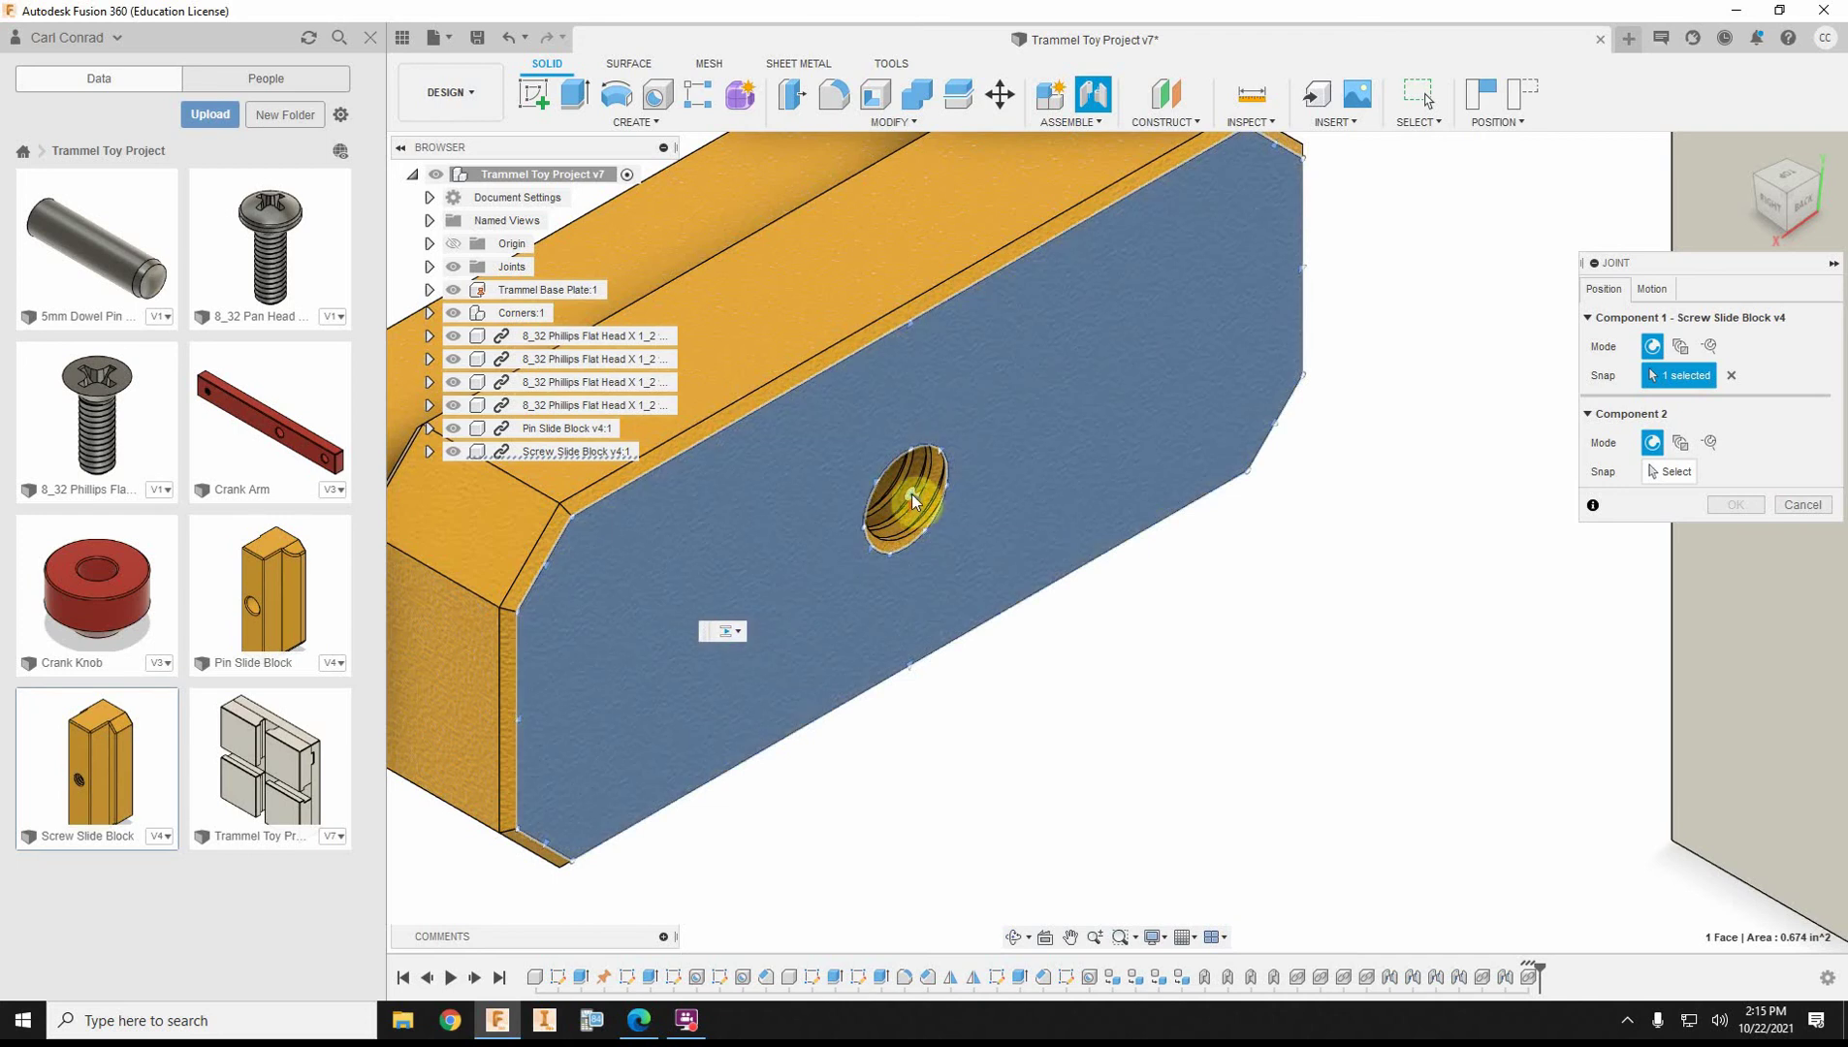
pyautogui.click(911, 494)
# Place the Screw Slide Block joint's second origin on the Trammel Base Plate at the centre where the channels cross.
pyautogui.scroll(-5, 1134, 738)
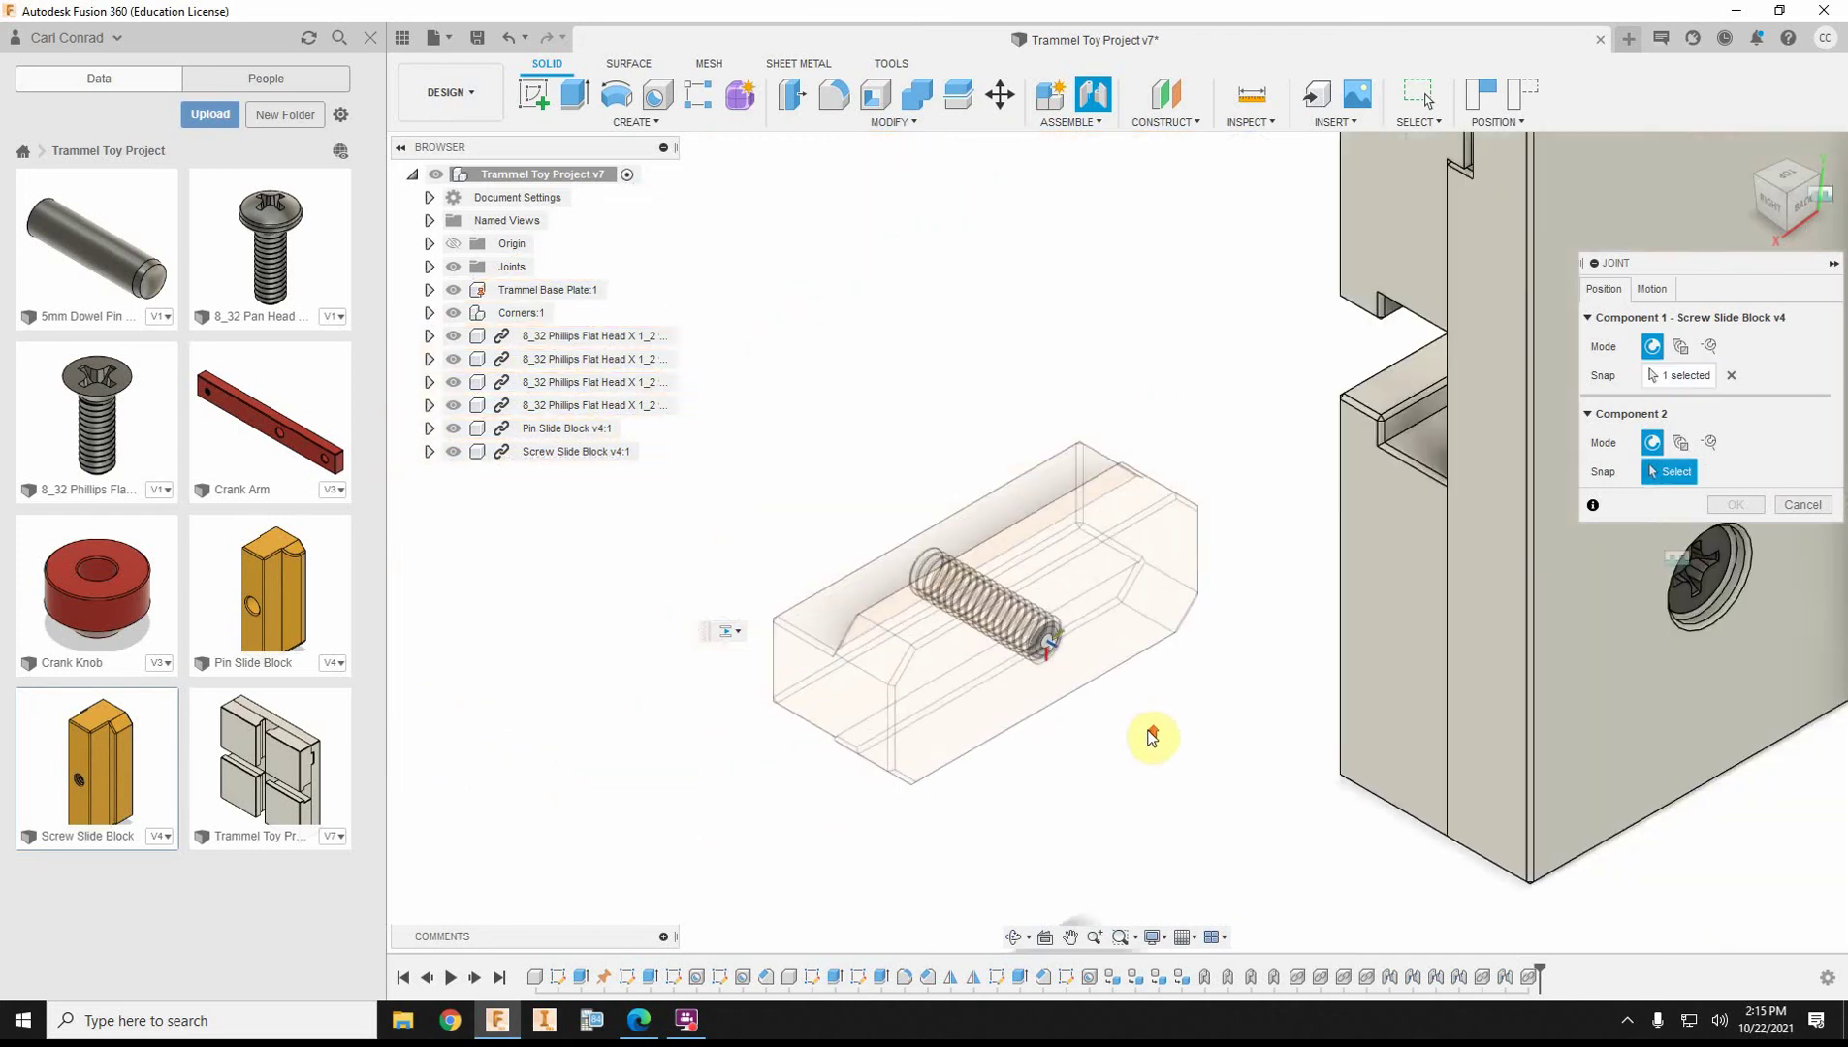
pyautogui.scroll(-2, 1220, 295)
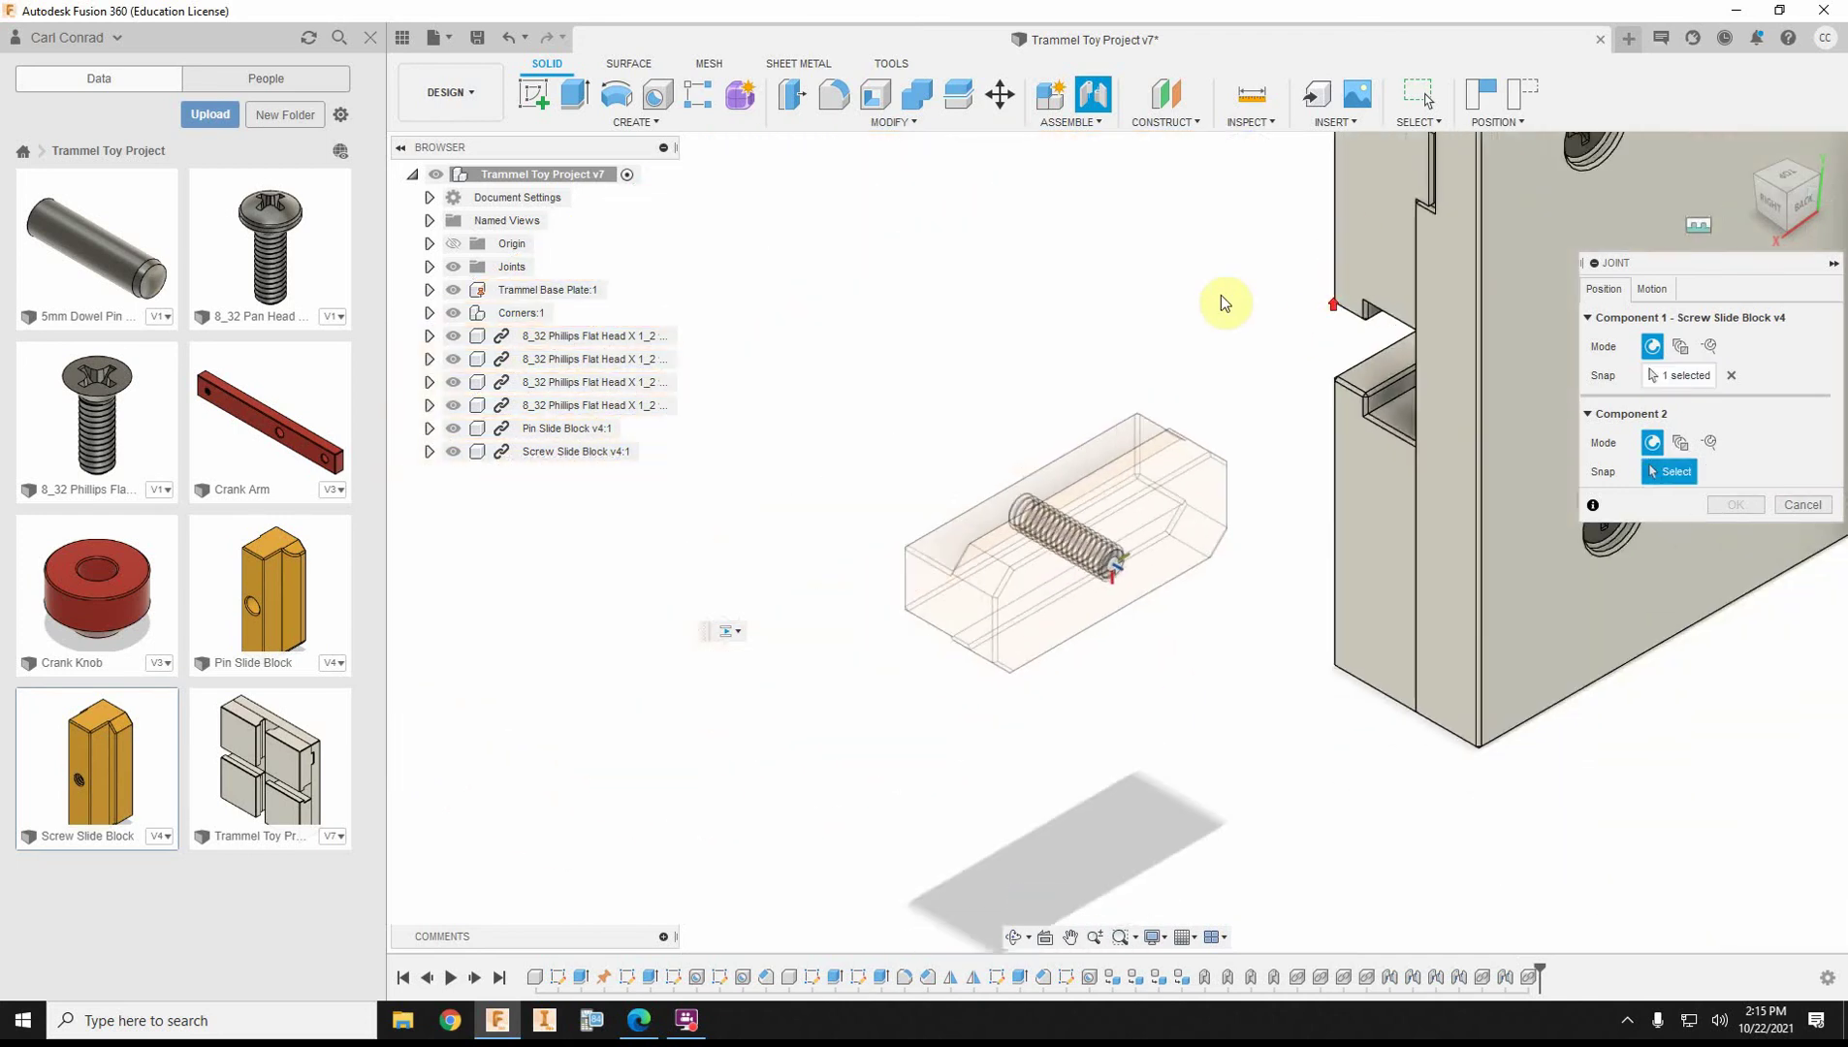
pyautogui.click(1750, 178)
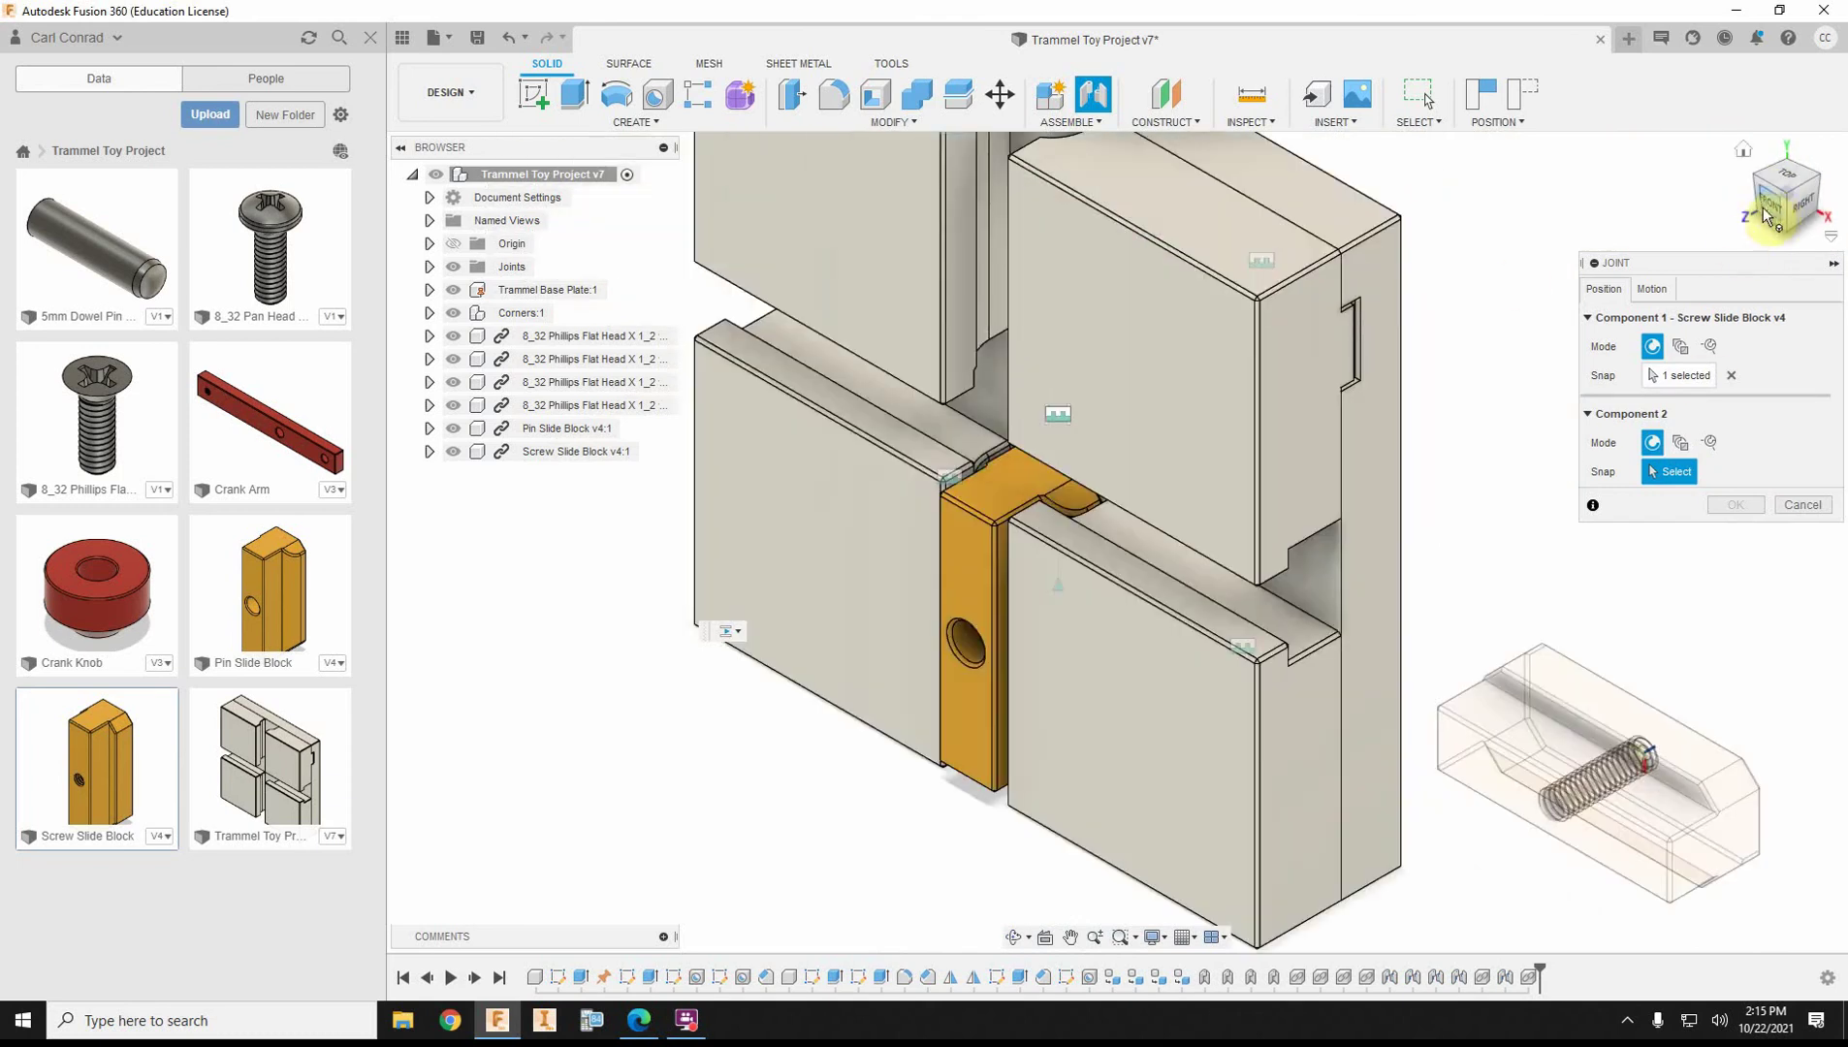
pyautogui.click(1765, 218)
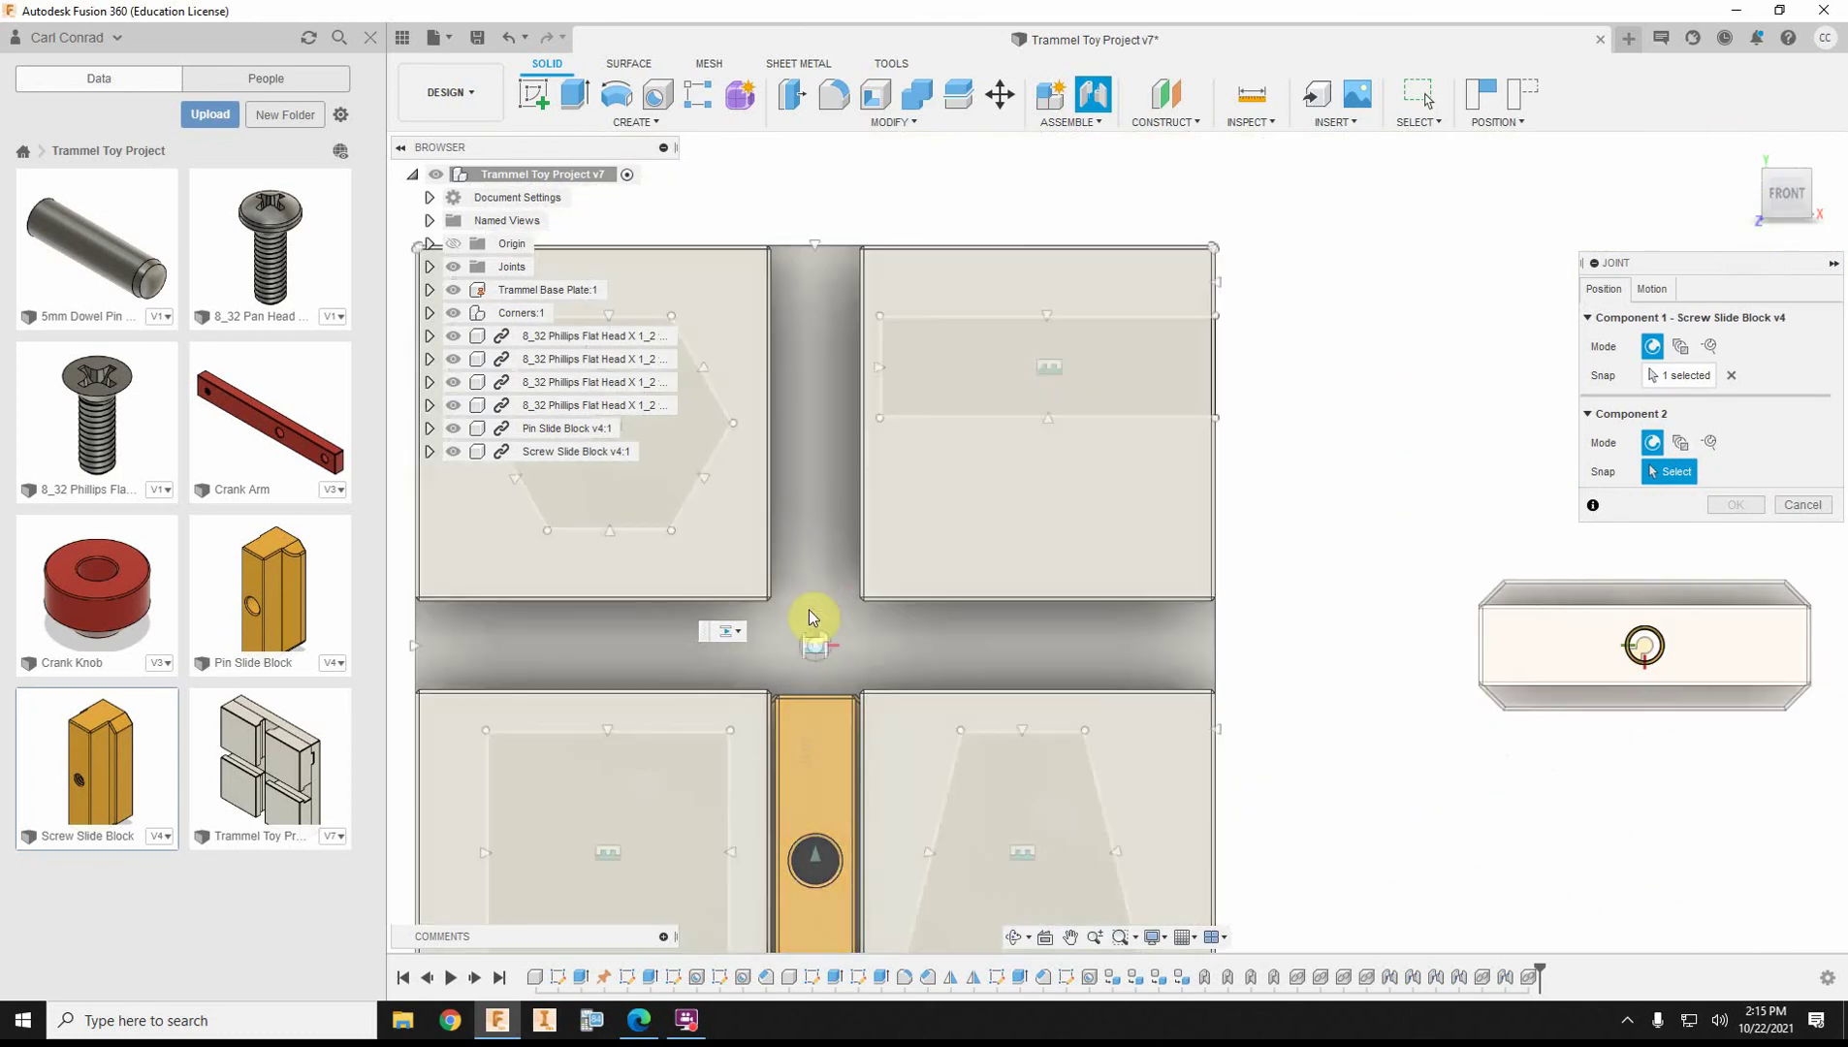
pyautogui.scroll(2, 810, 618)
pyautogui.click(818, 662)
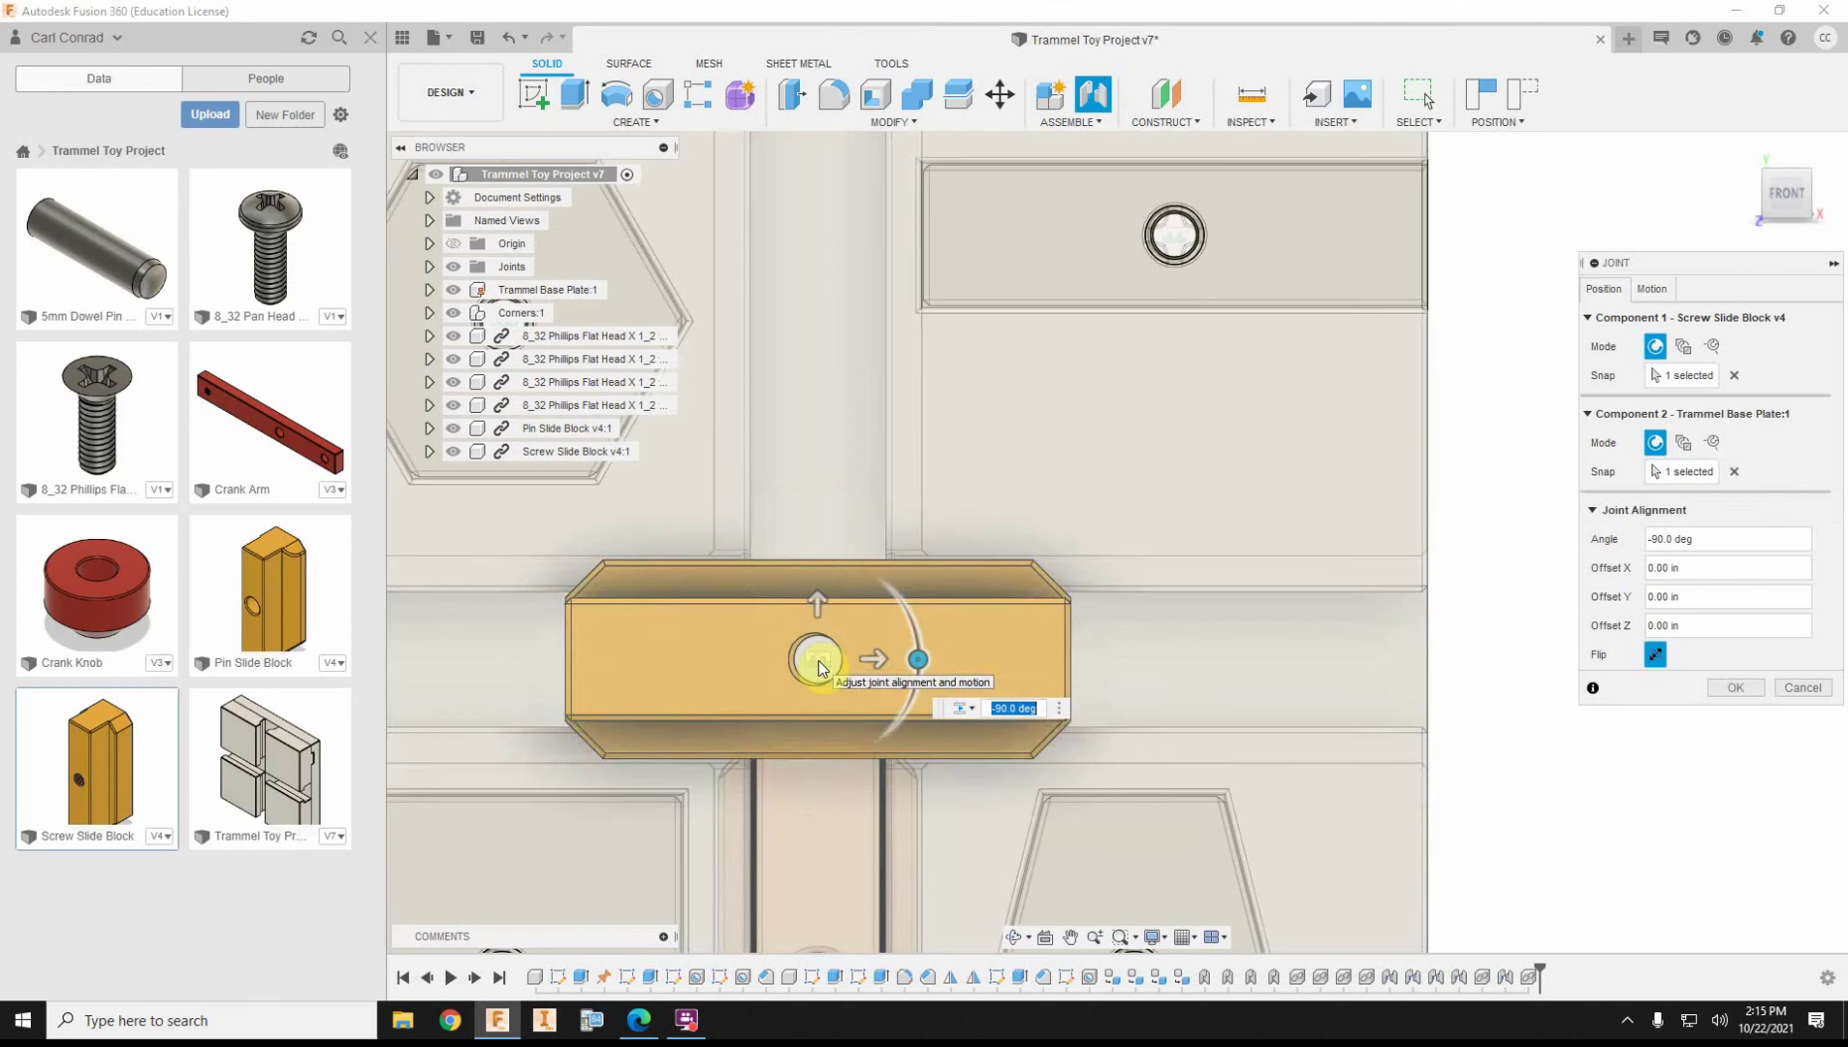
# Set the Screw Slide Block's slider joint to move along the X axis, following the horizontal channel, and complete the joint.
pyautogui.click(1812, 181)
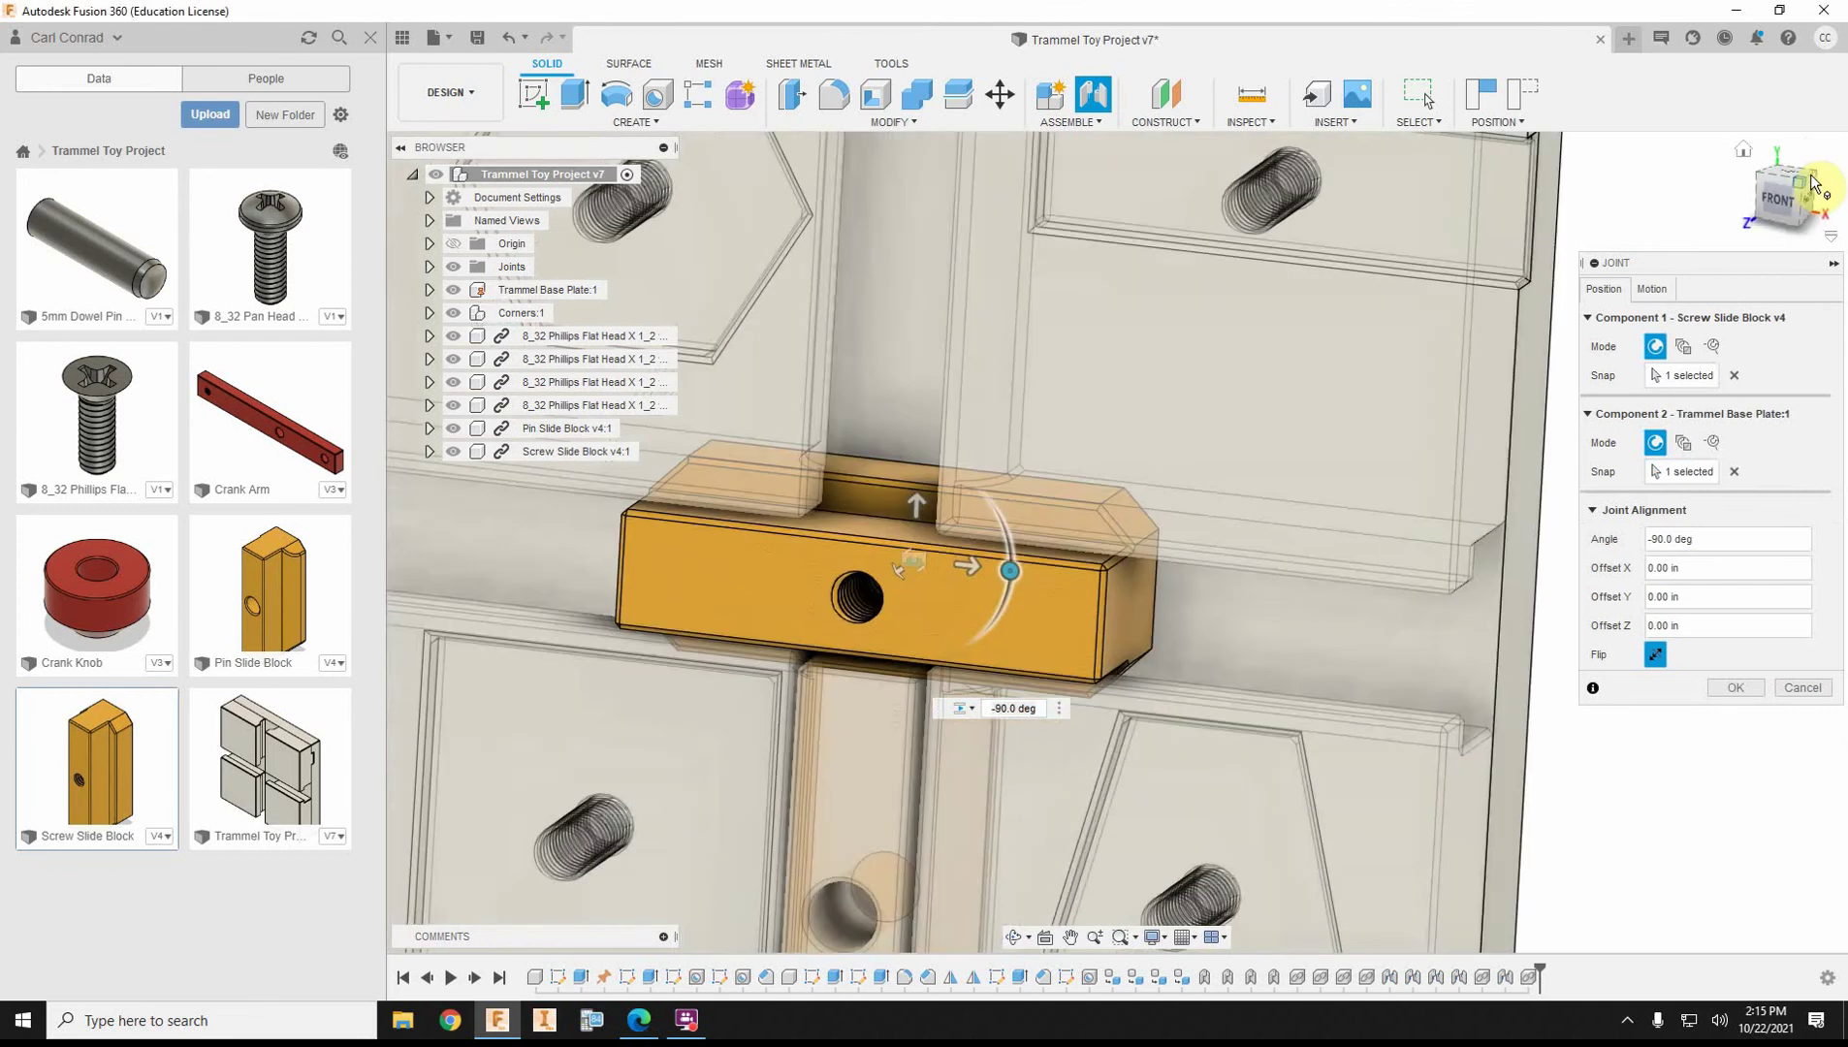
pyautogui.click(1660, 287)
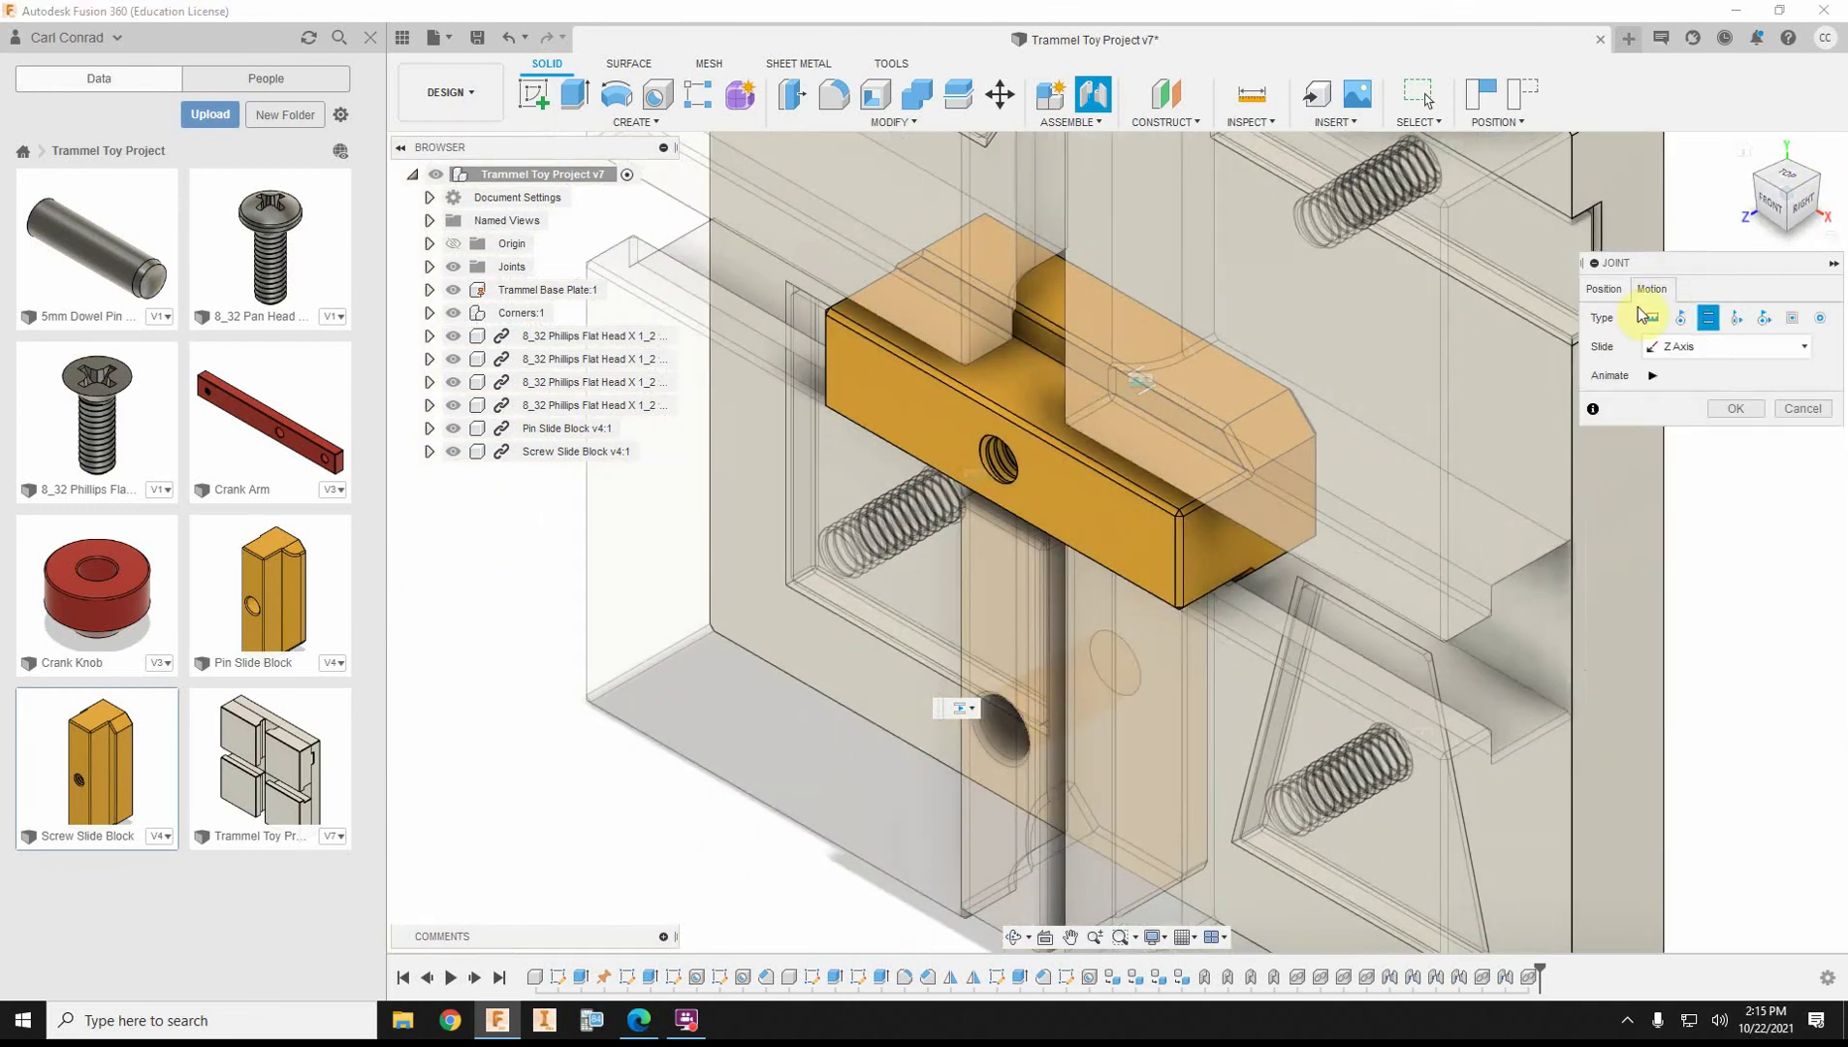
pyautogui.click(1649, 377)
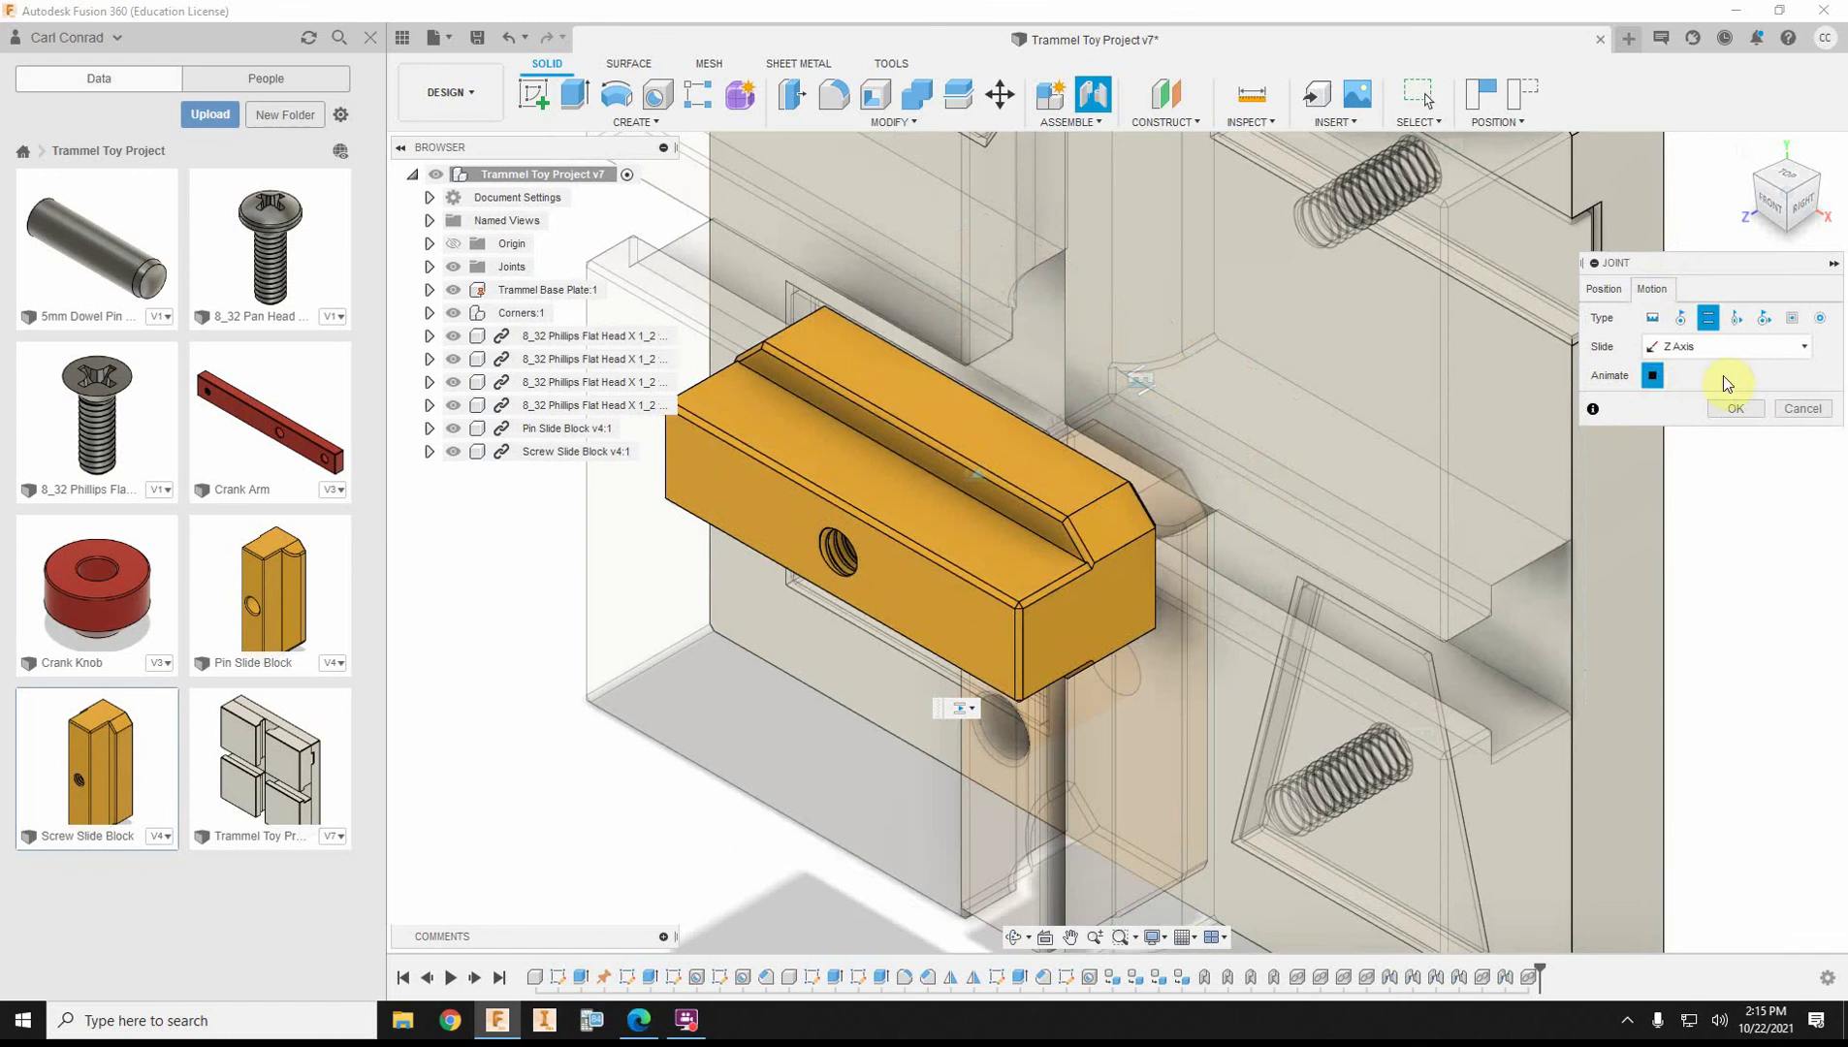
pyautogui.click(1807, 347)
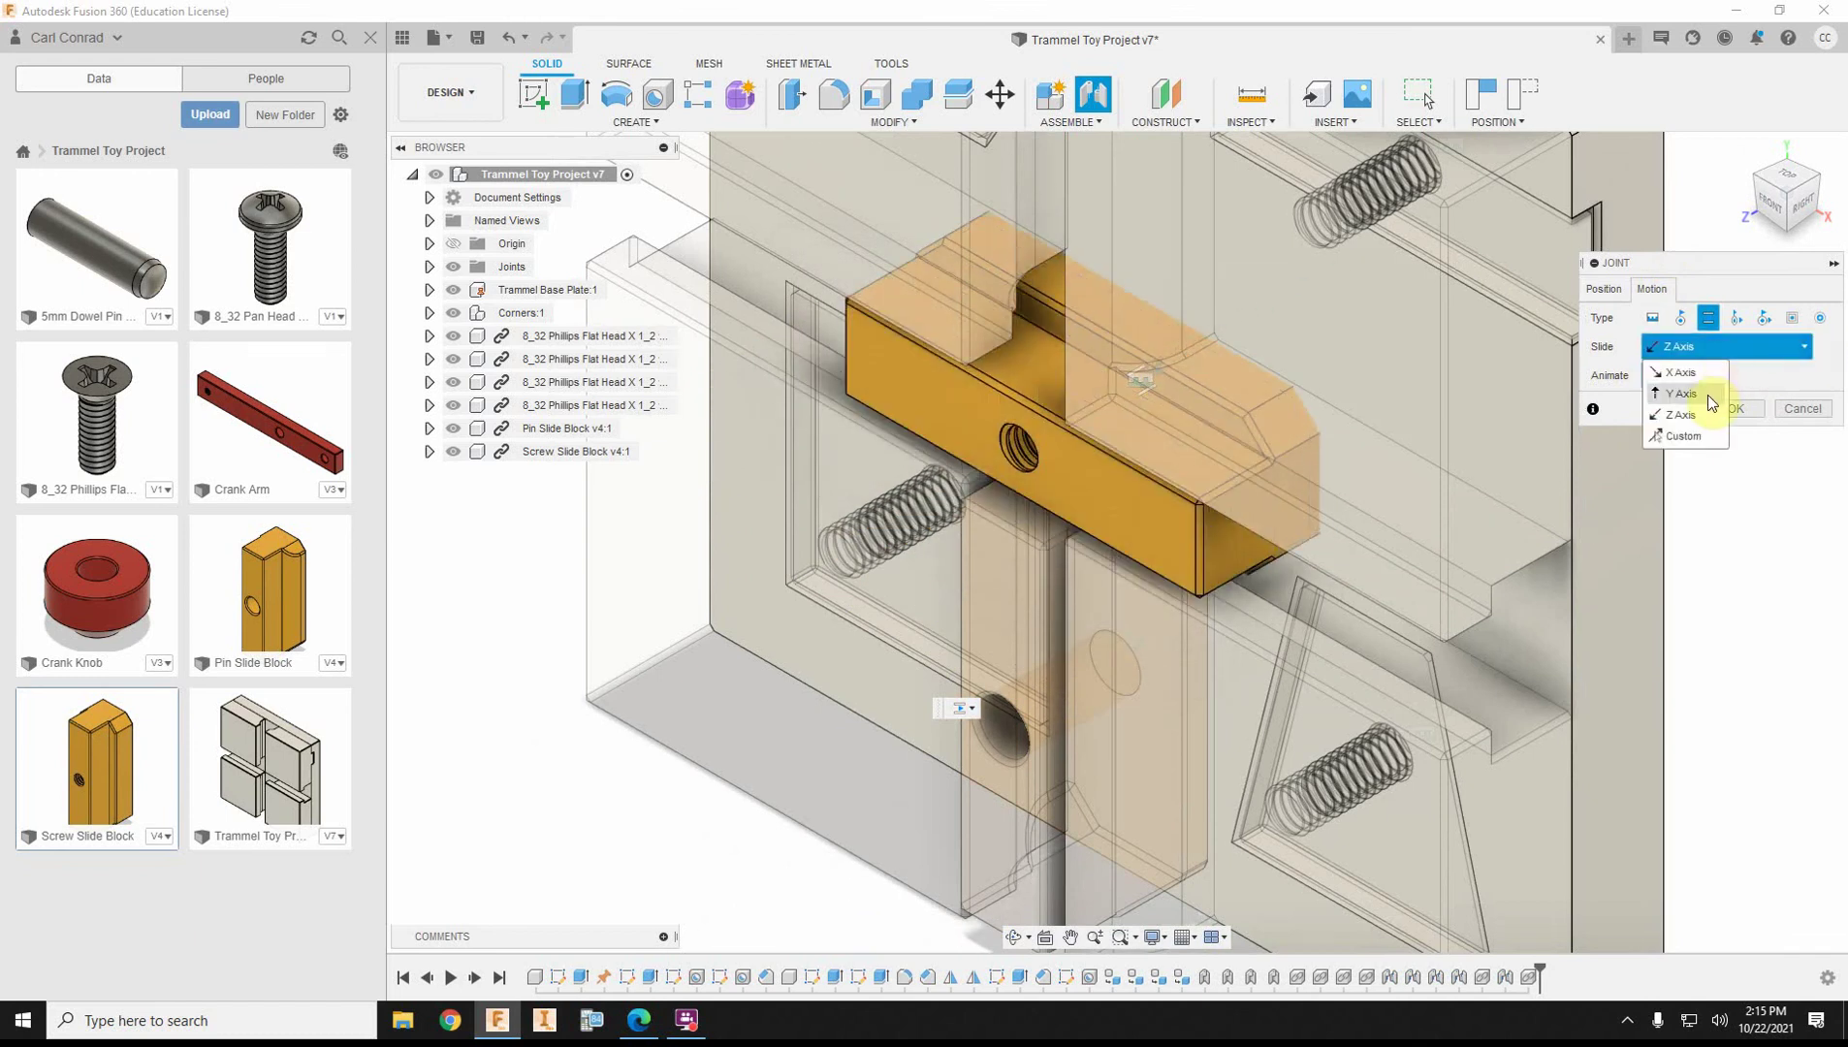
pyautogui.click(1708, 395)
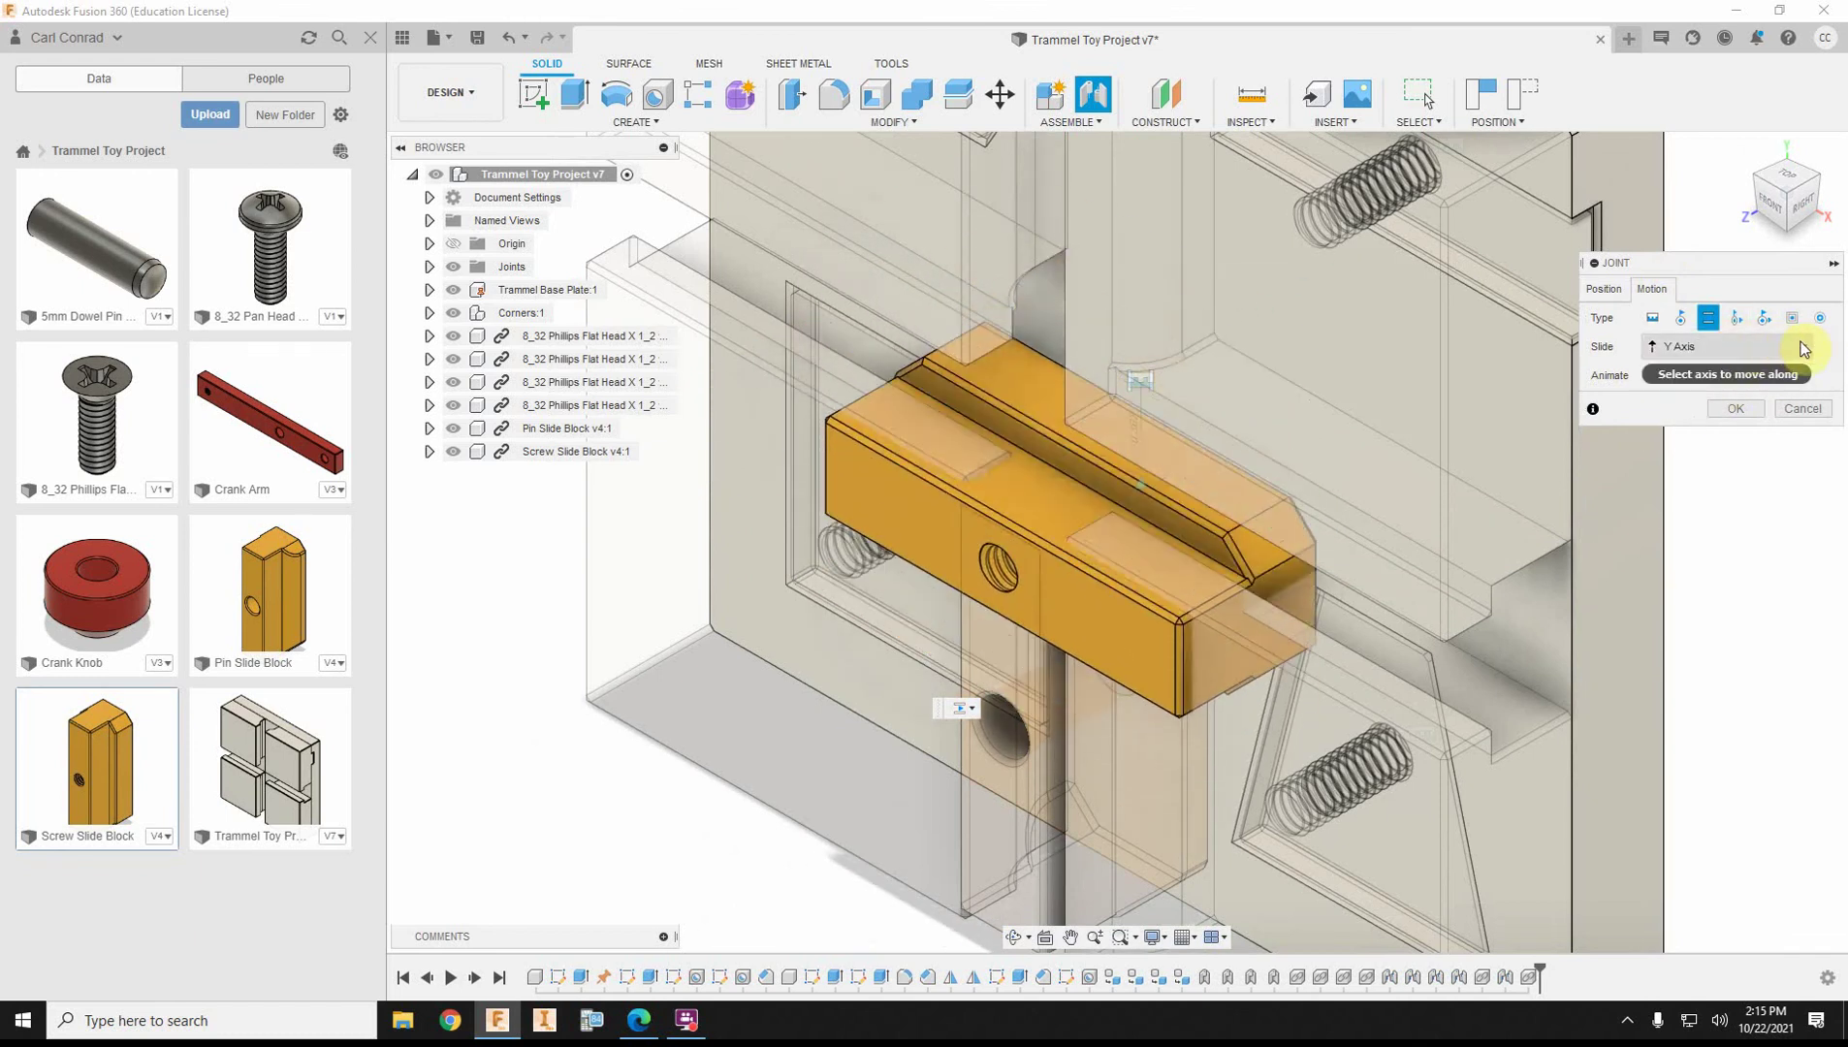
pyautogui.click(1803, 347)
pyautogui.click(1706, 374)
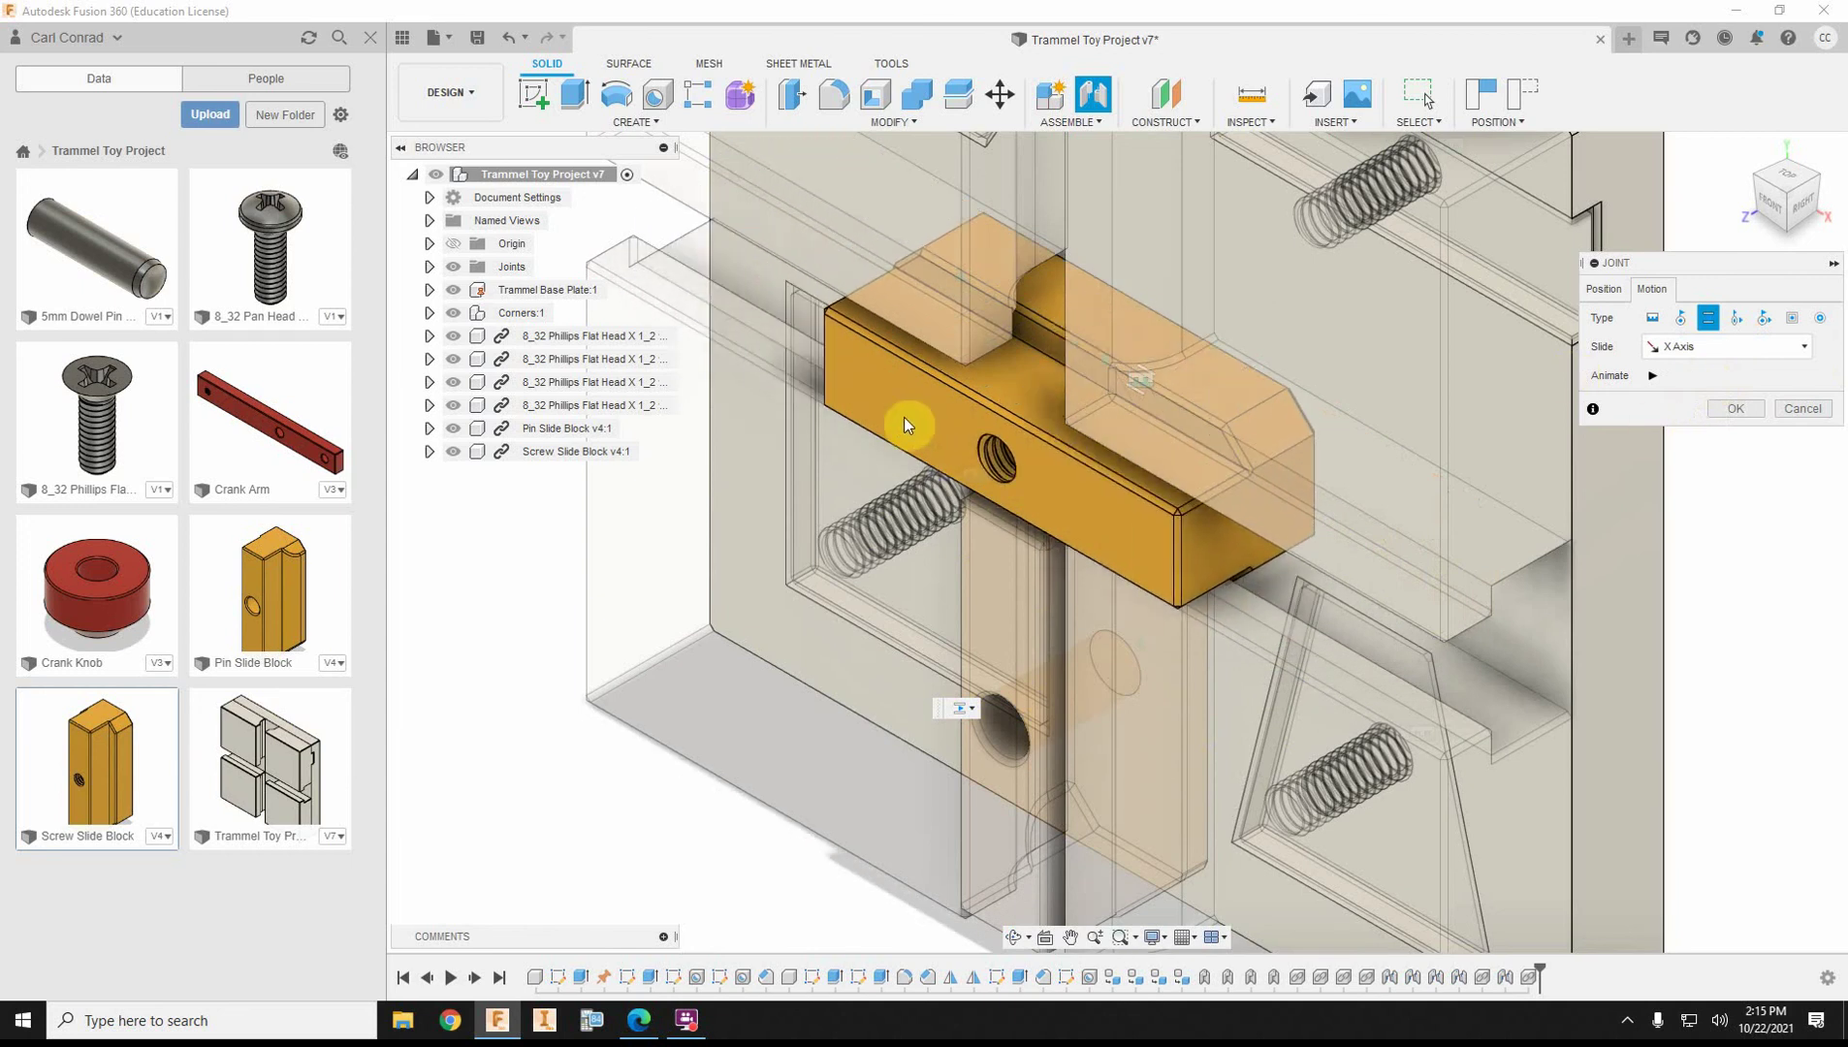
pyautogui.scroll(-5, 1285, 470)
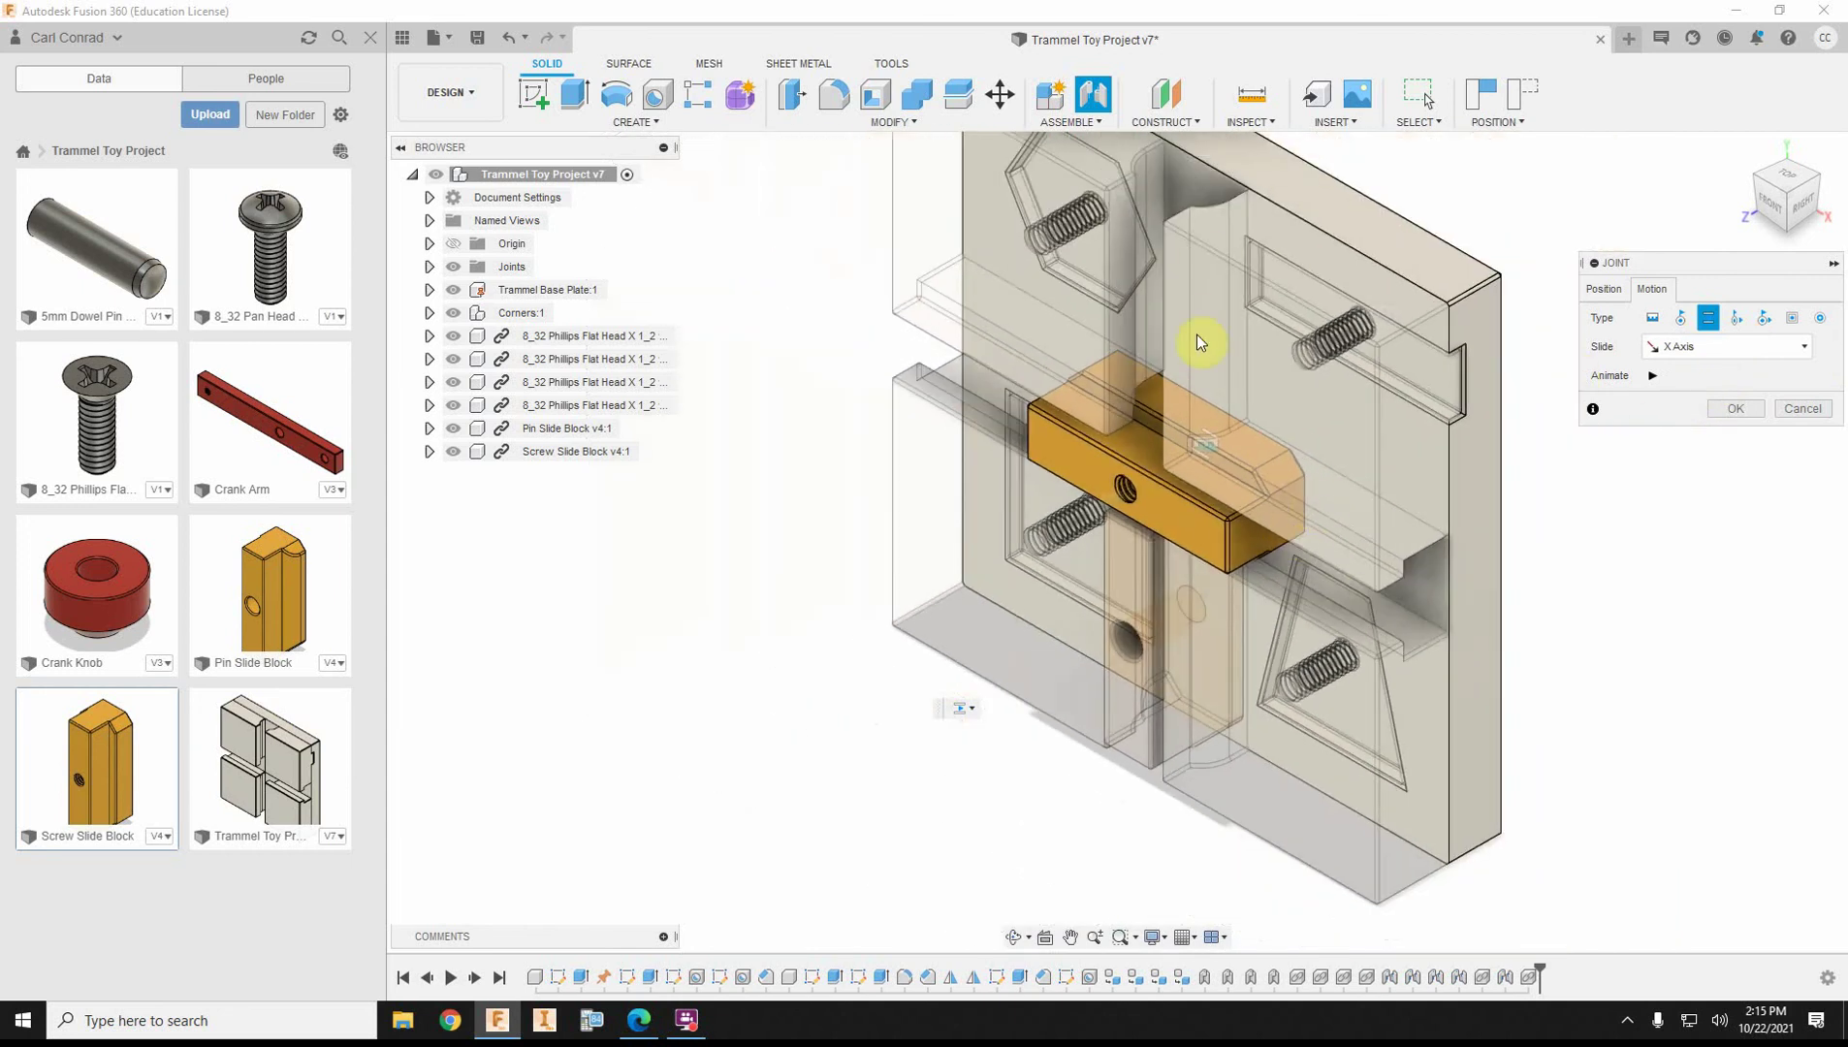
pyautogui.scroll(-2, 1250, 476)
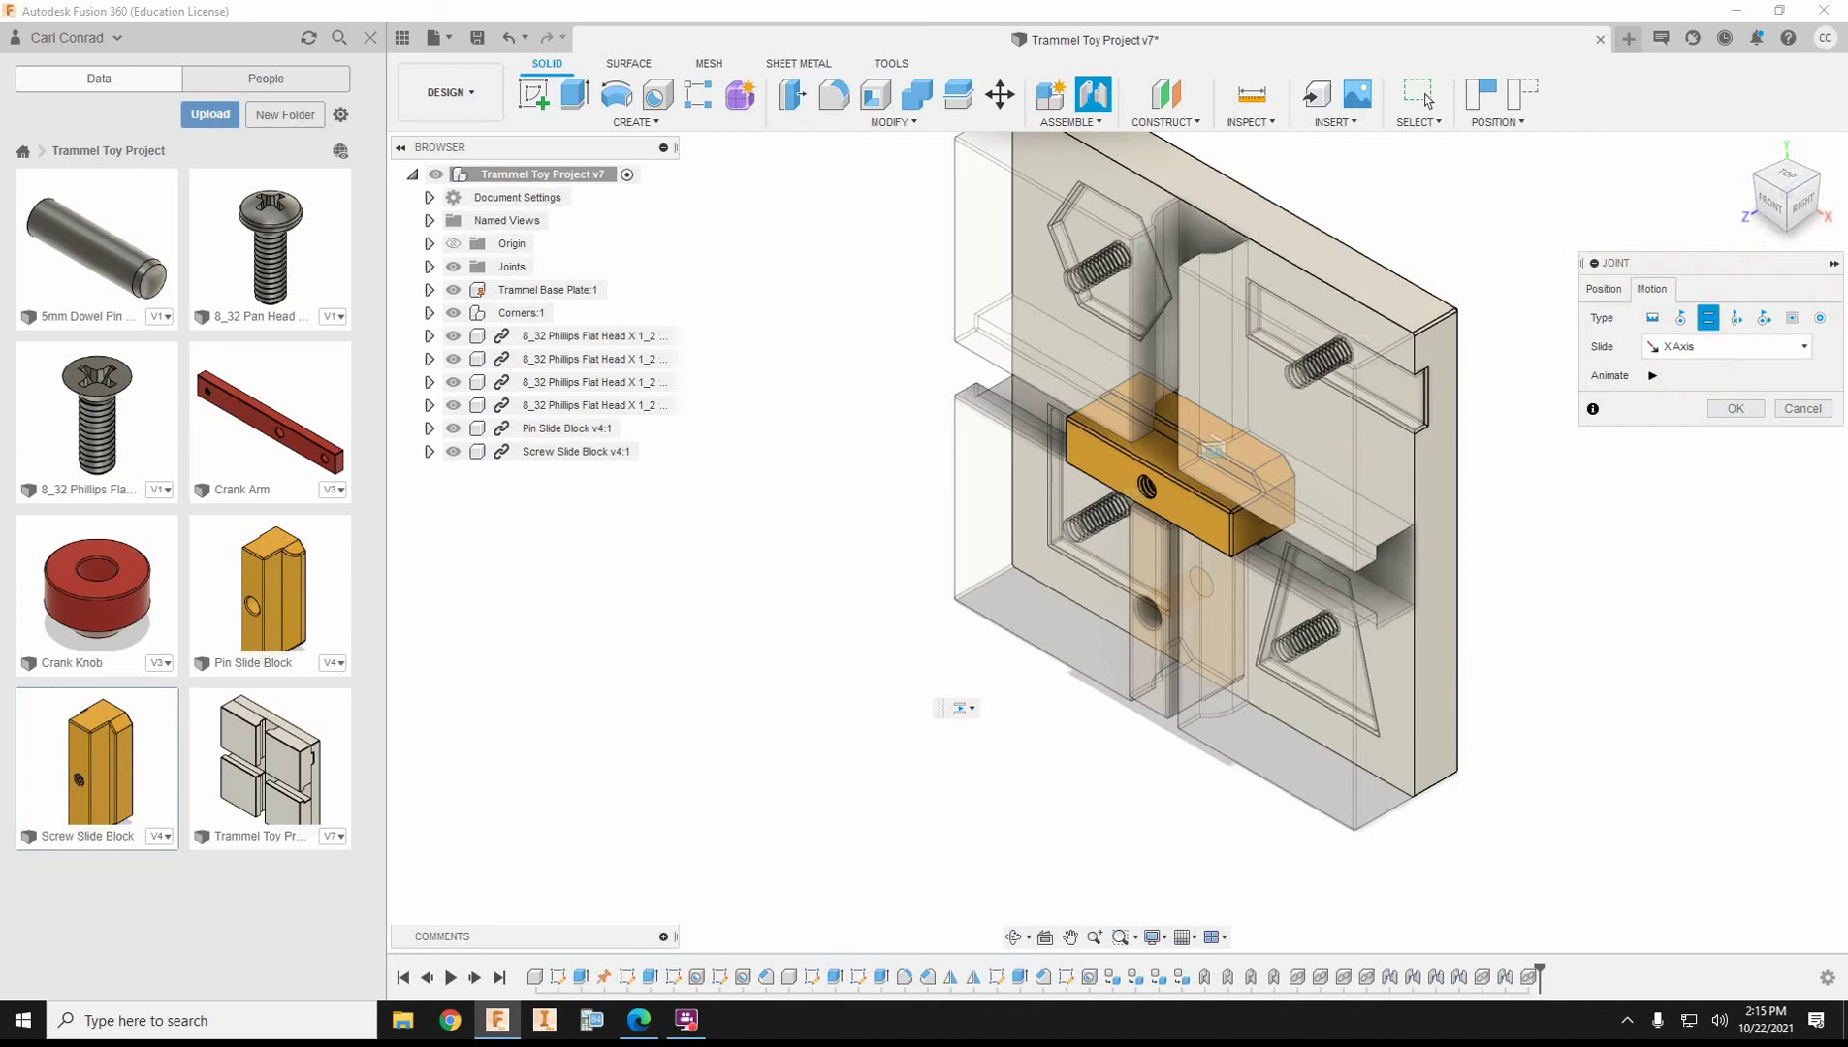
pyautogui.click(1732, 407)
# Insert the 5mm Dowel Pin X 20 into the assembly and move it 3.00 in along X, clear of the base plate.
pyautogui.scroll(5, 1592, 590)
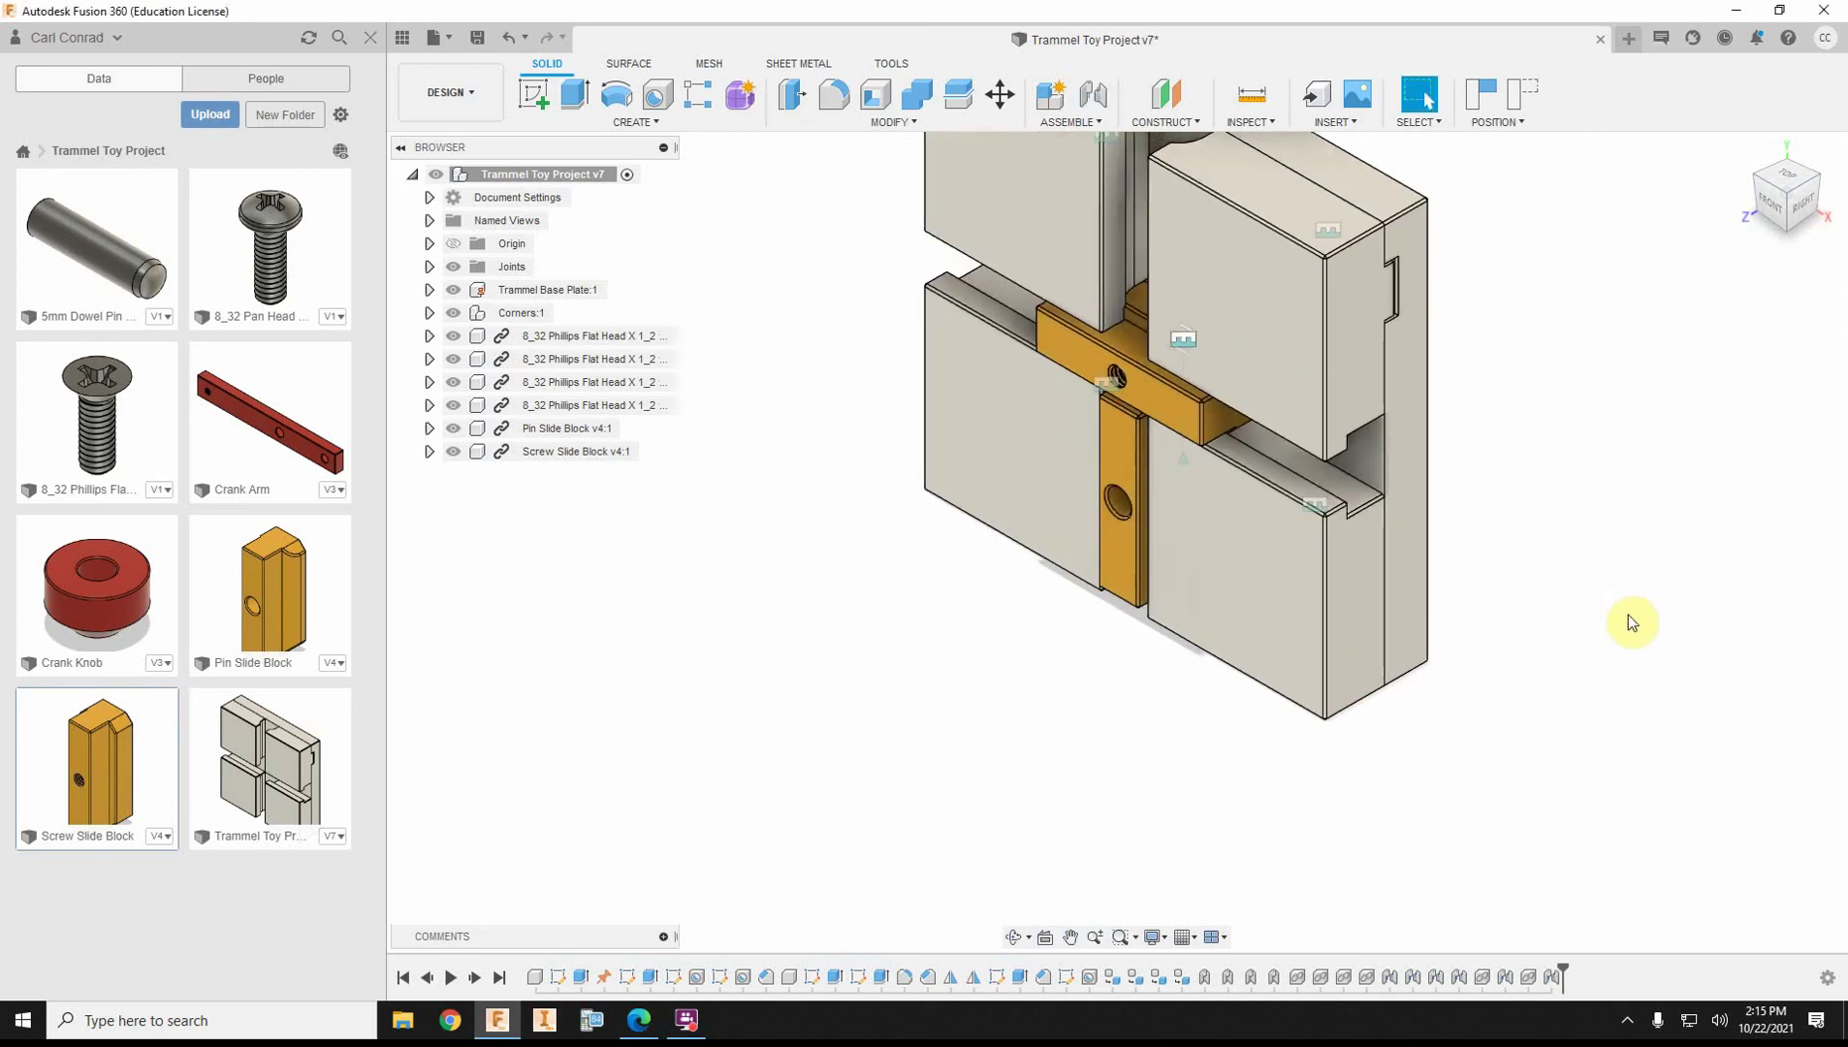
pyautogui.moveTo(106, 247); pyautogui.dragTo(841, 550)
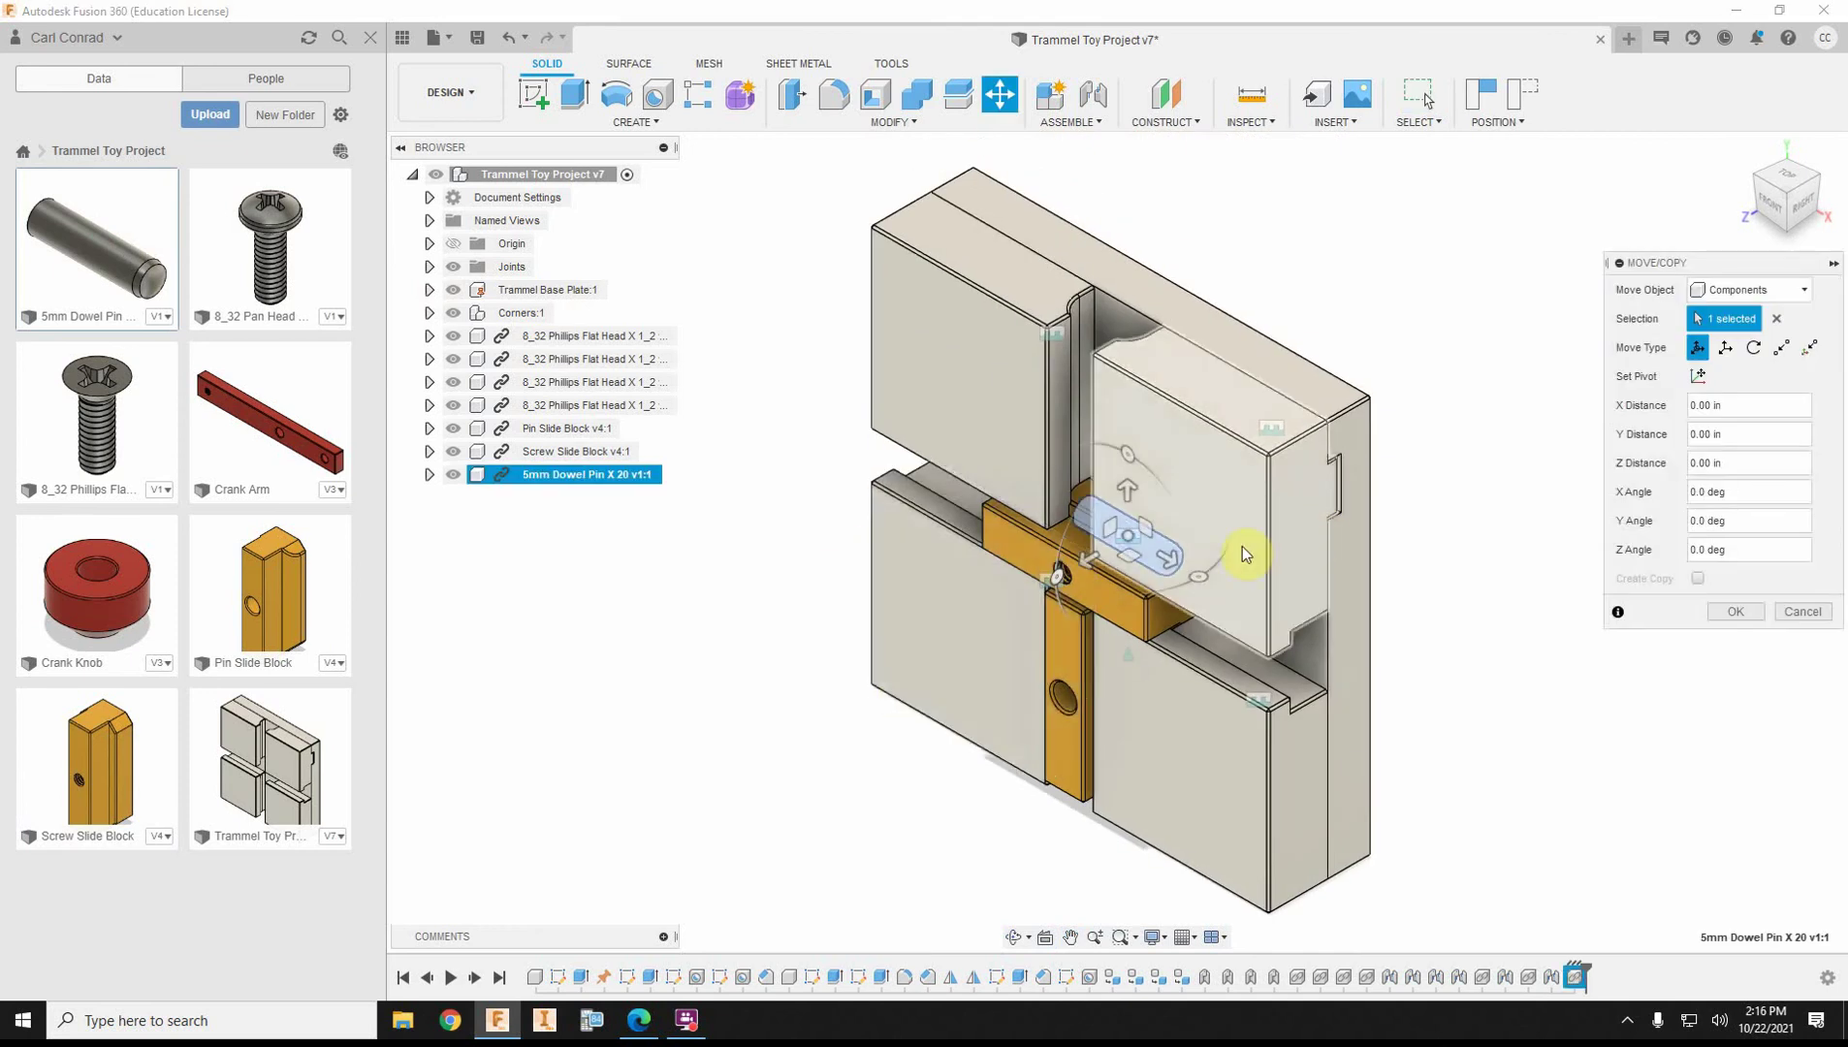
pyautogui.moveTo(1167, 558); pyautogui.dragTo(1572, 680)
pyautogui.click(1735, 610)
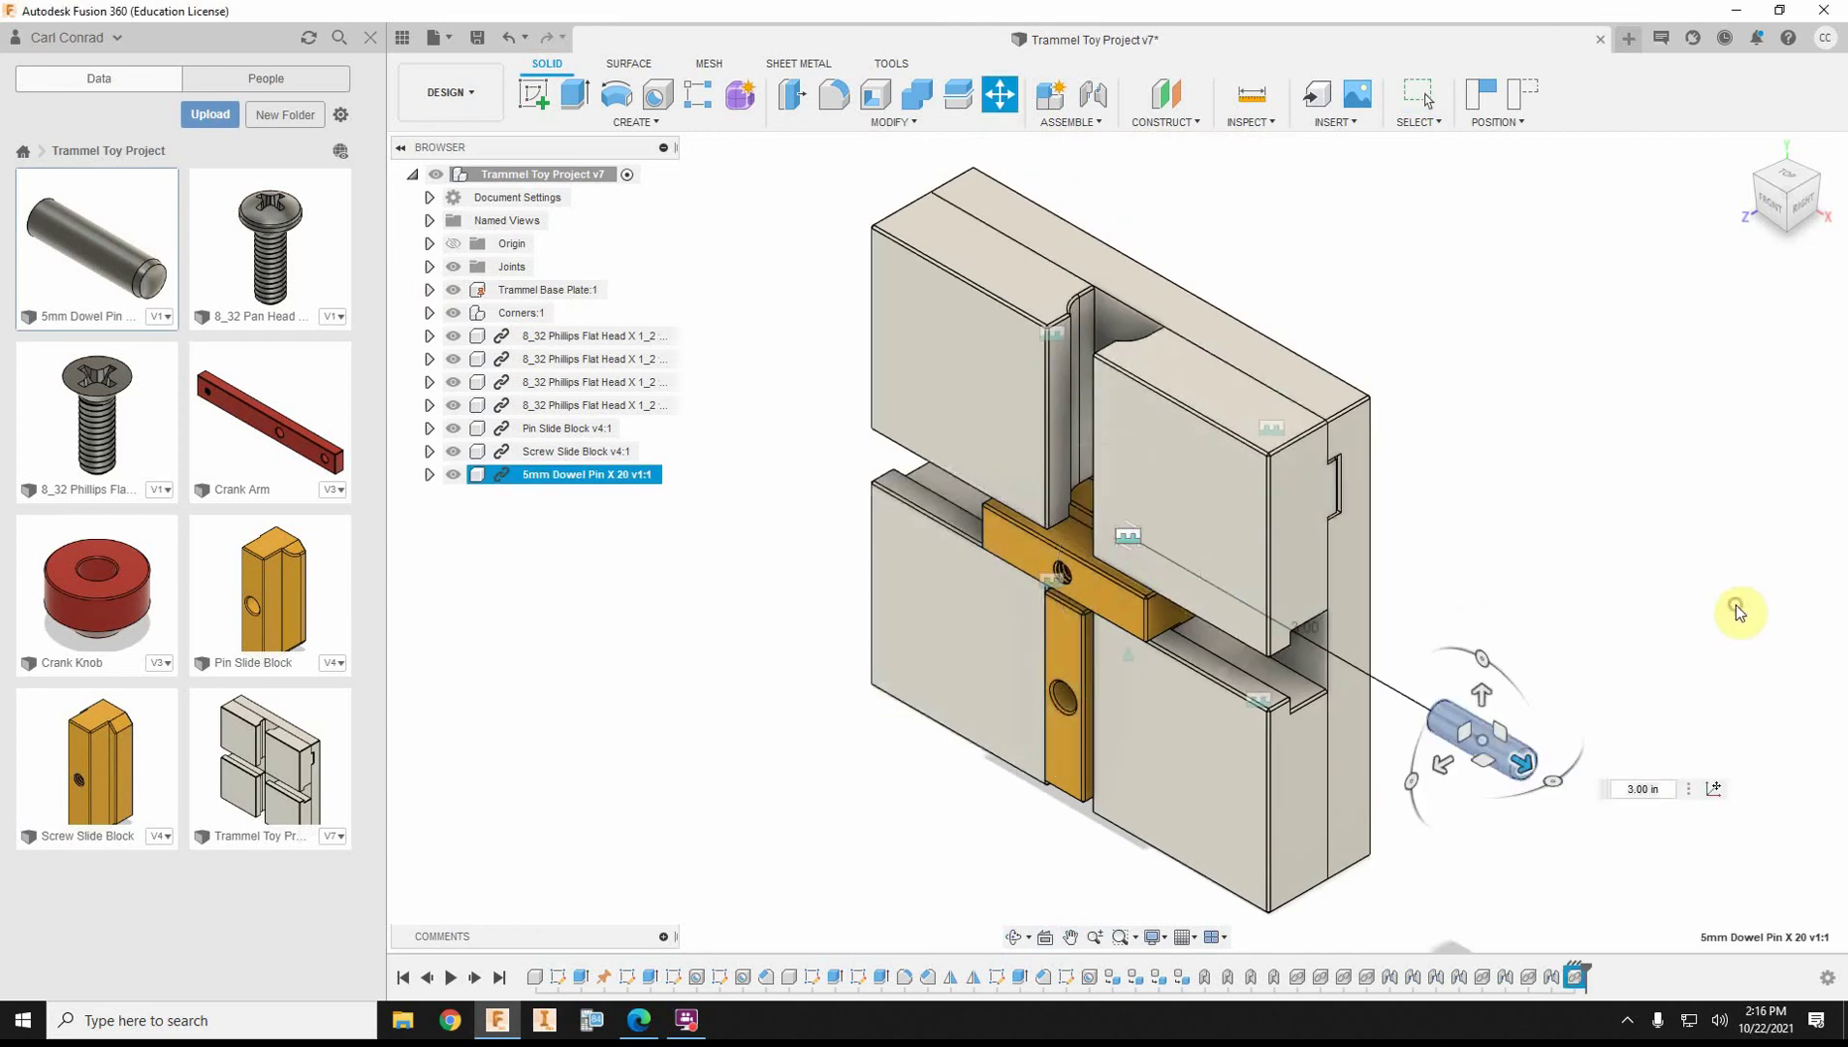
pyautogui.moveTo(1551, 623); pyautogui.dragTo(1572, 545, button='middle')
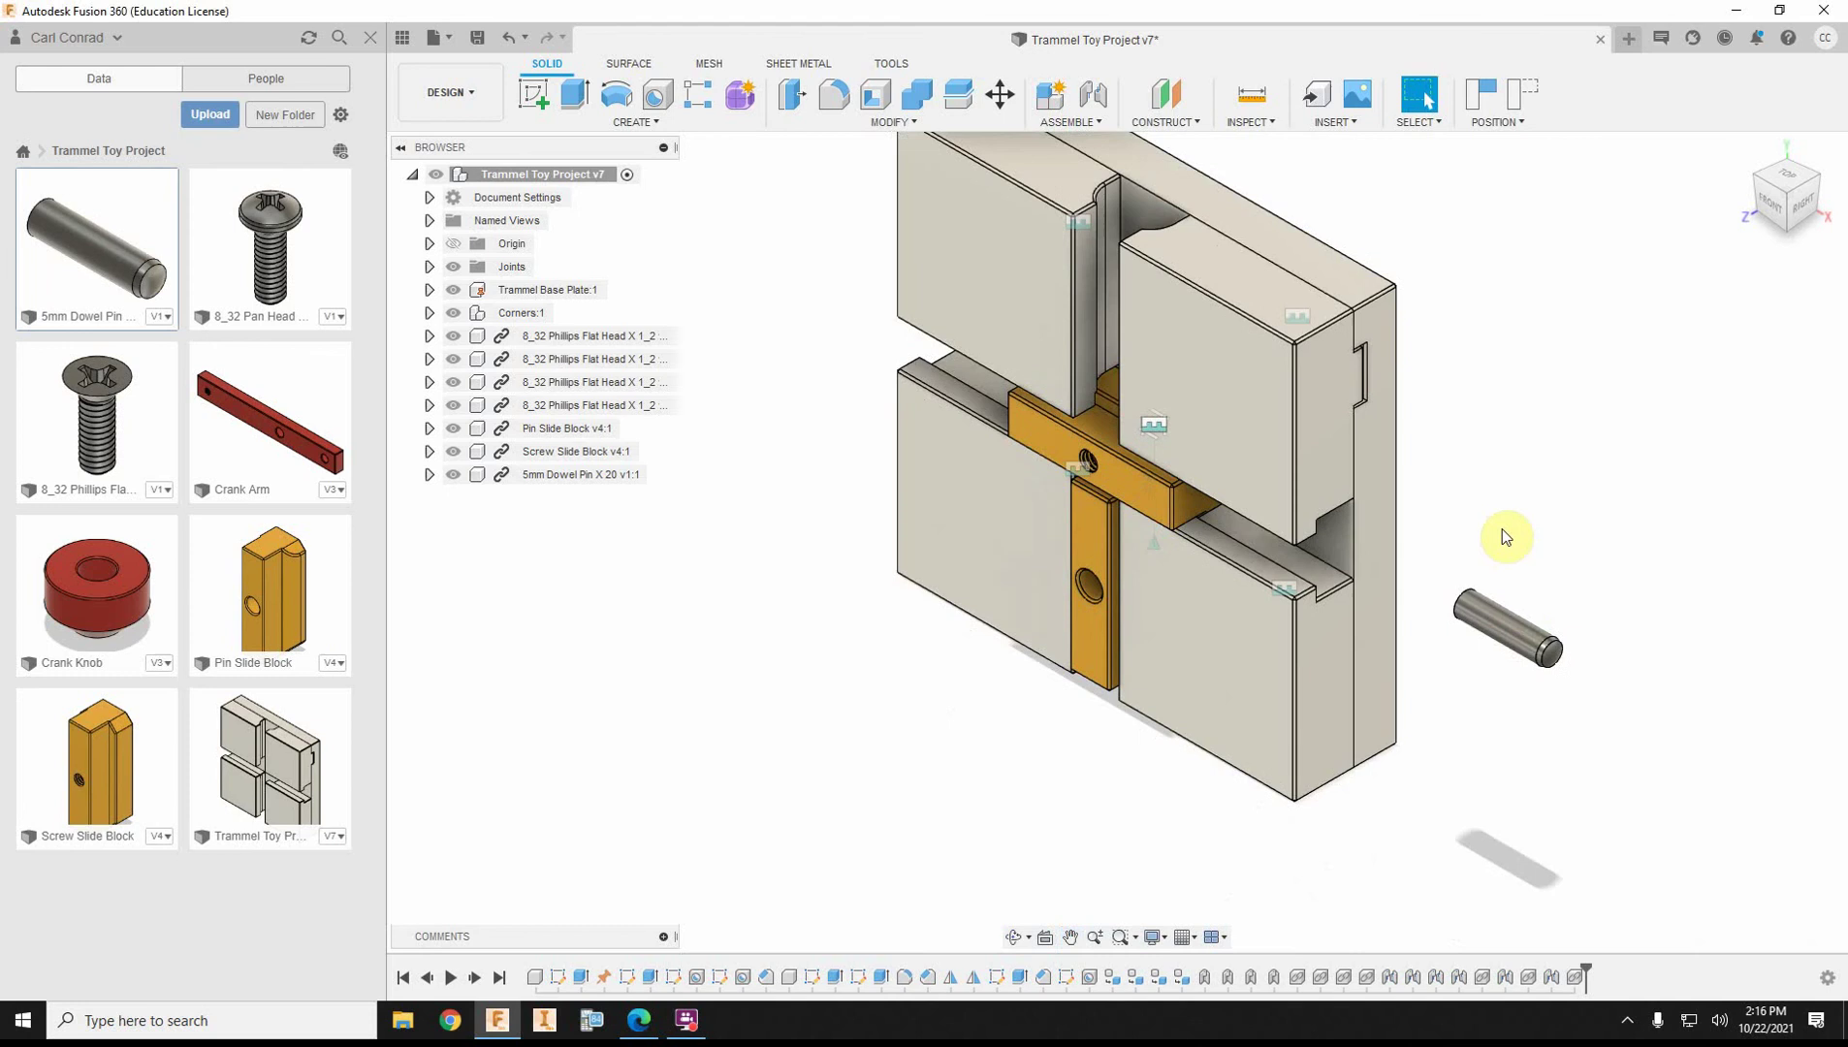
pyautogui.scroll(1, 1499, 668)
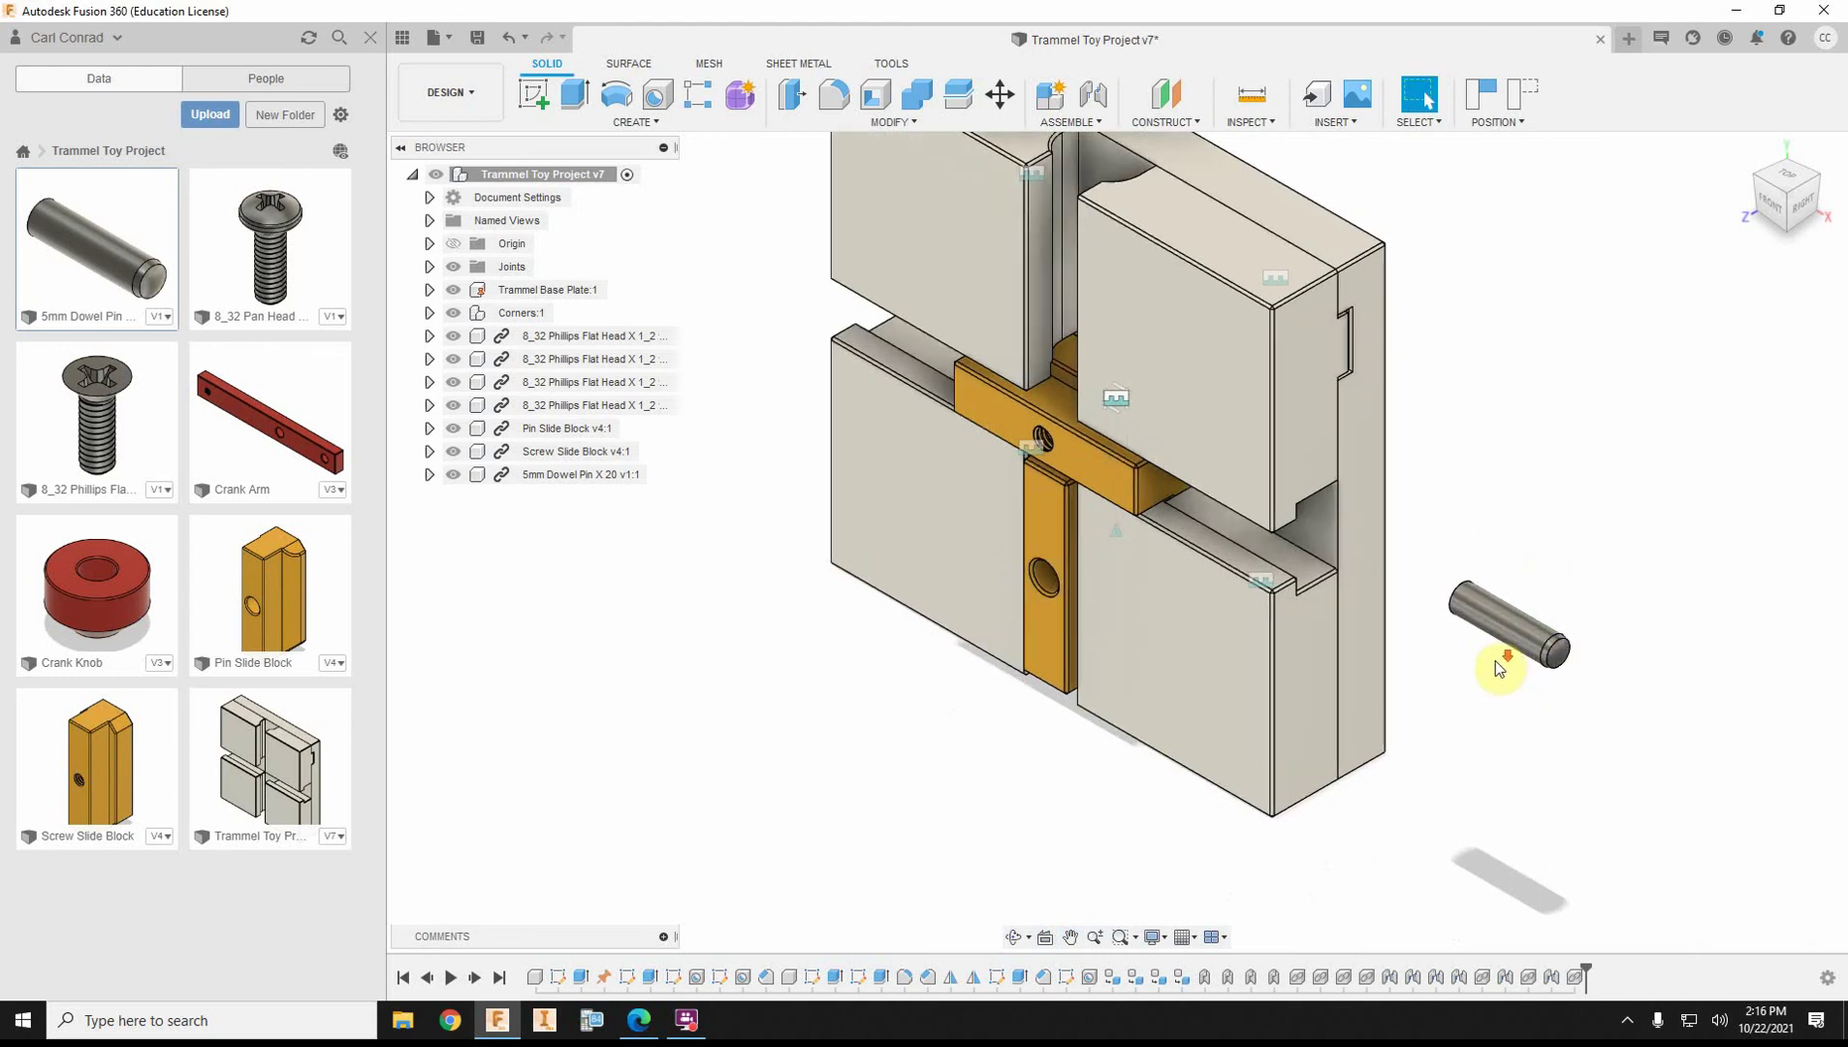
# Start a Rigid joint and place its first origin at the centre of the 5mm Dowel Pin's rear end.
pyautogui.click(1070, 122)
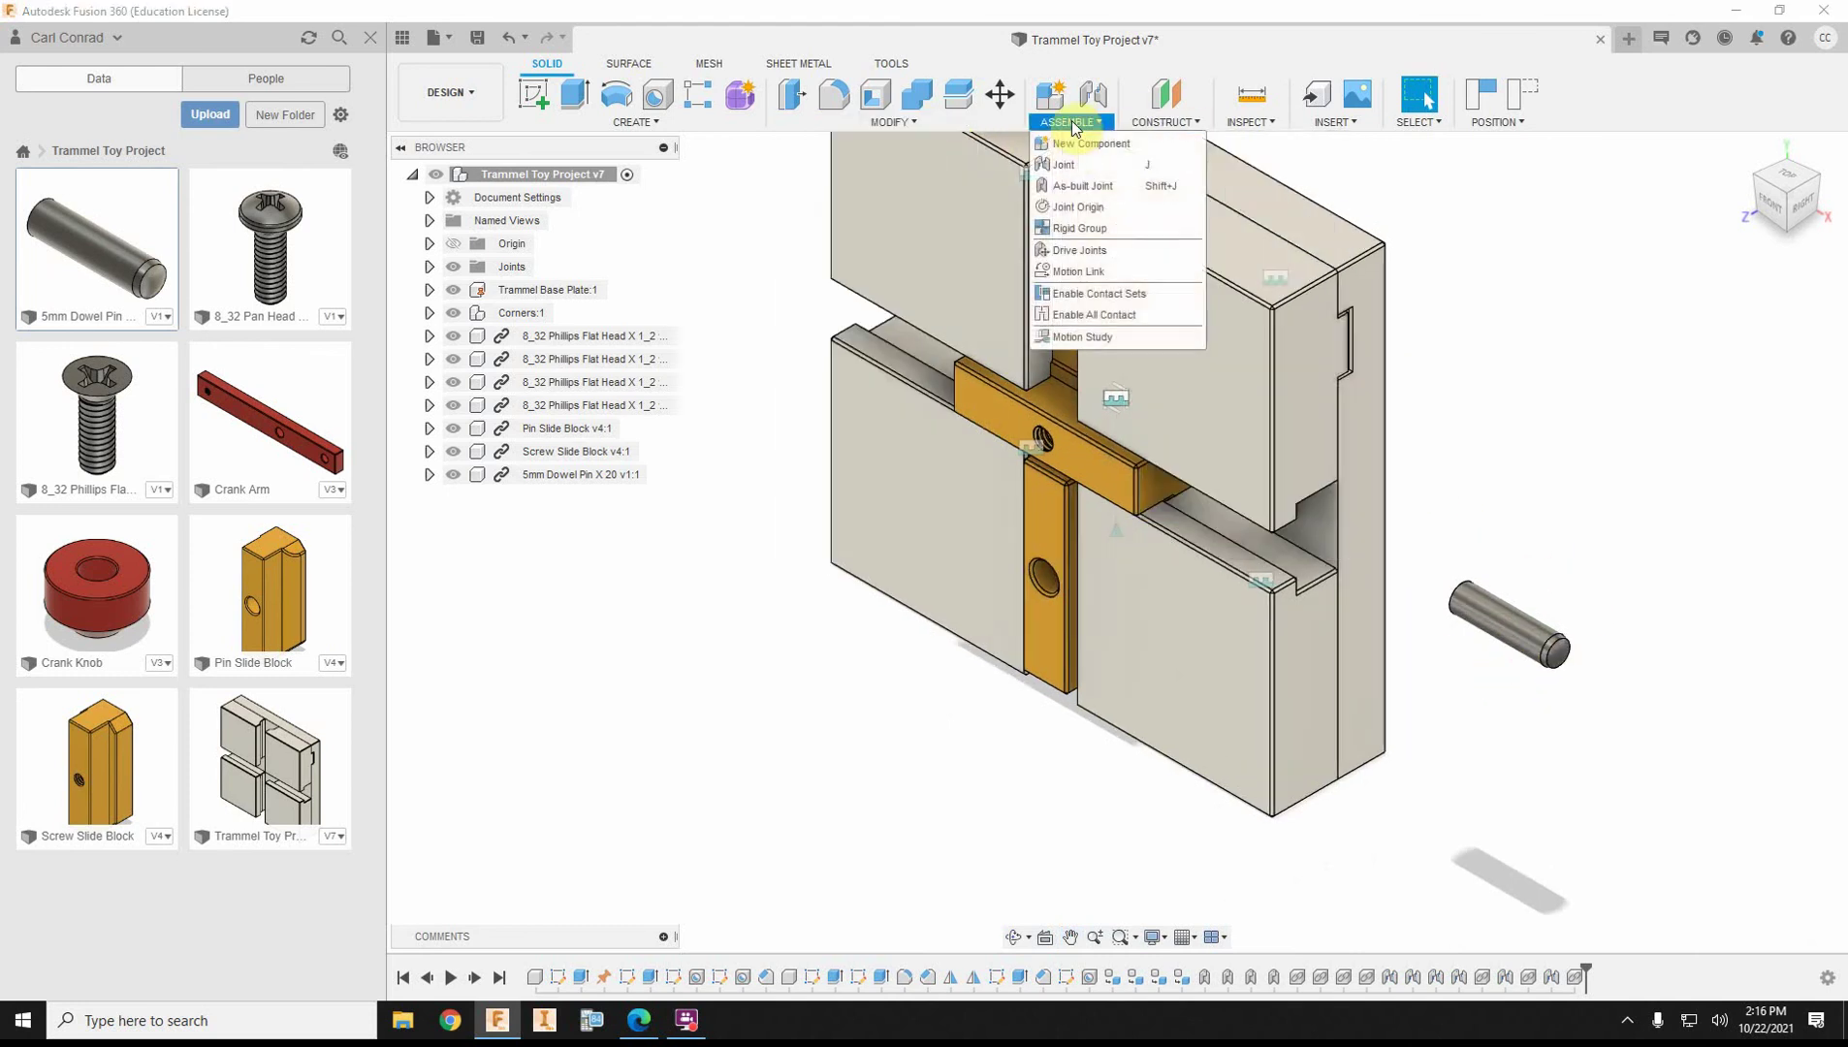
pyautogui.click(1066, 165)
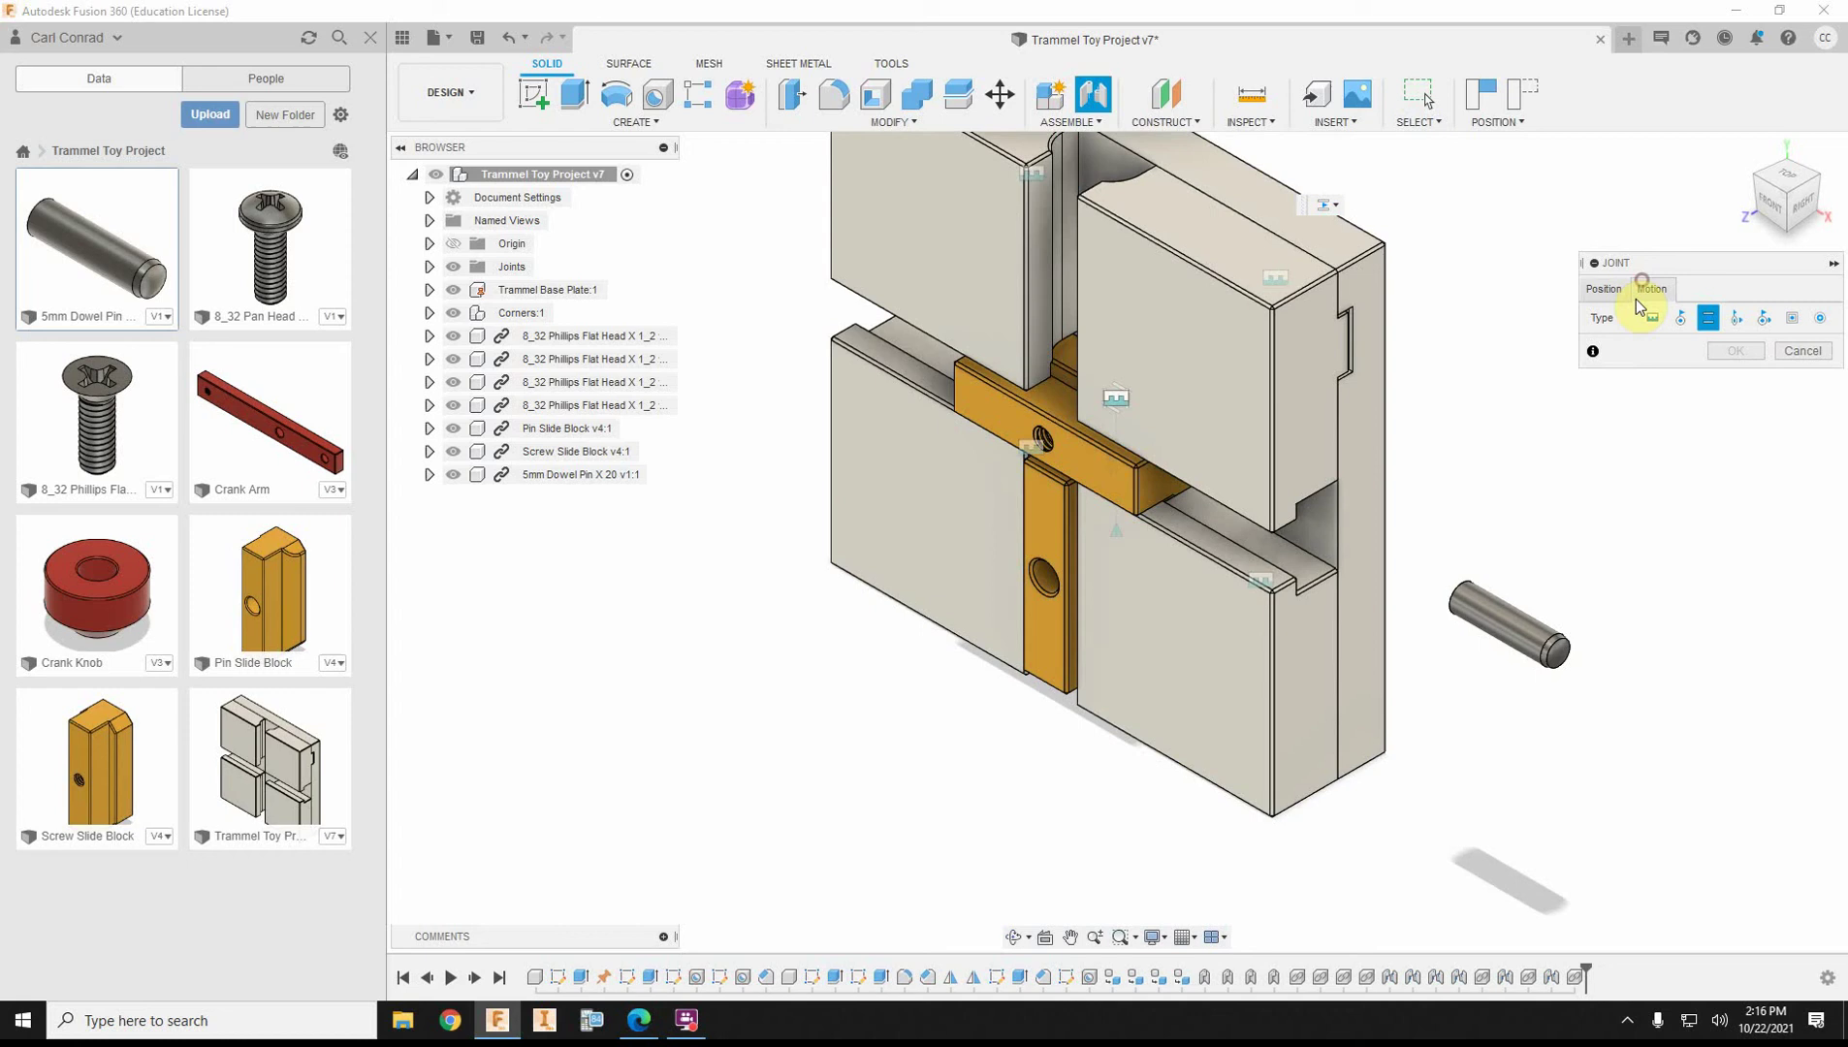
pyautogui.click(1653, 318)
pyautogui.scroll(3, 1454, 639)
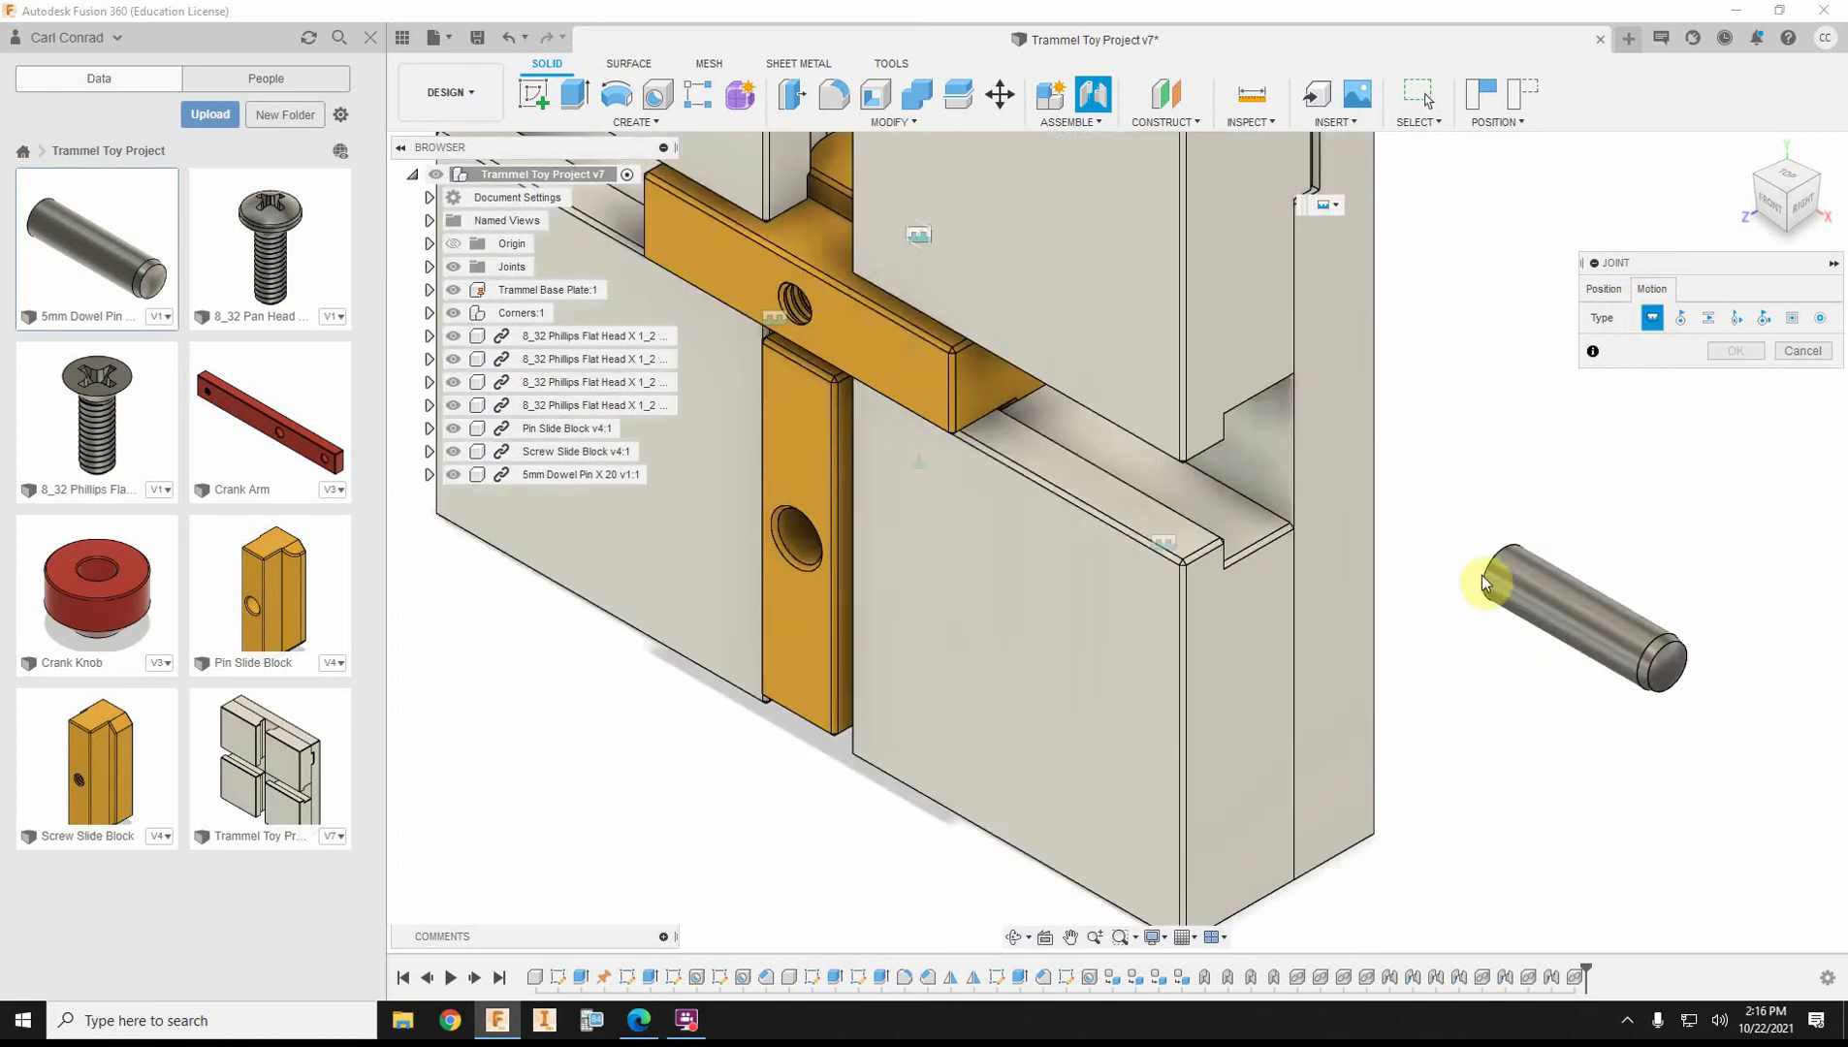
pyautogui.click(1603, 289)
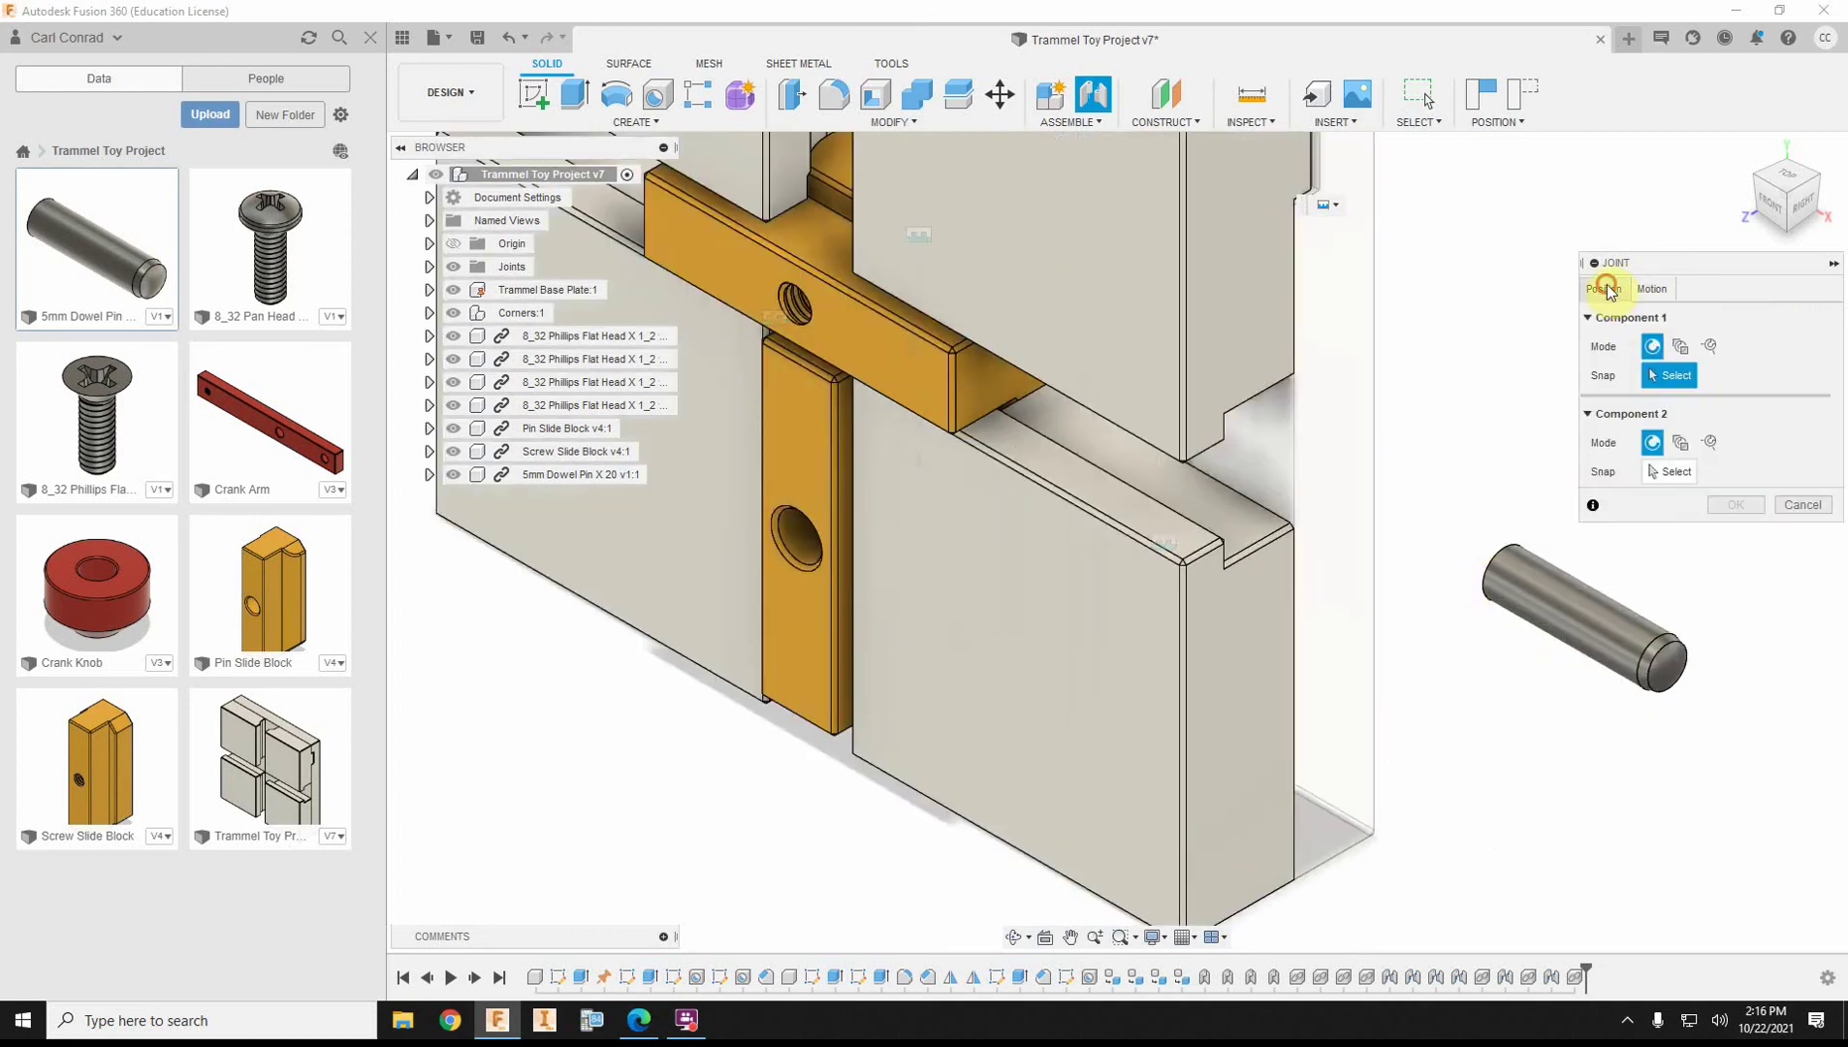
pyautogui.click(1498, 573)
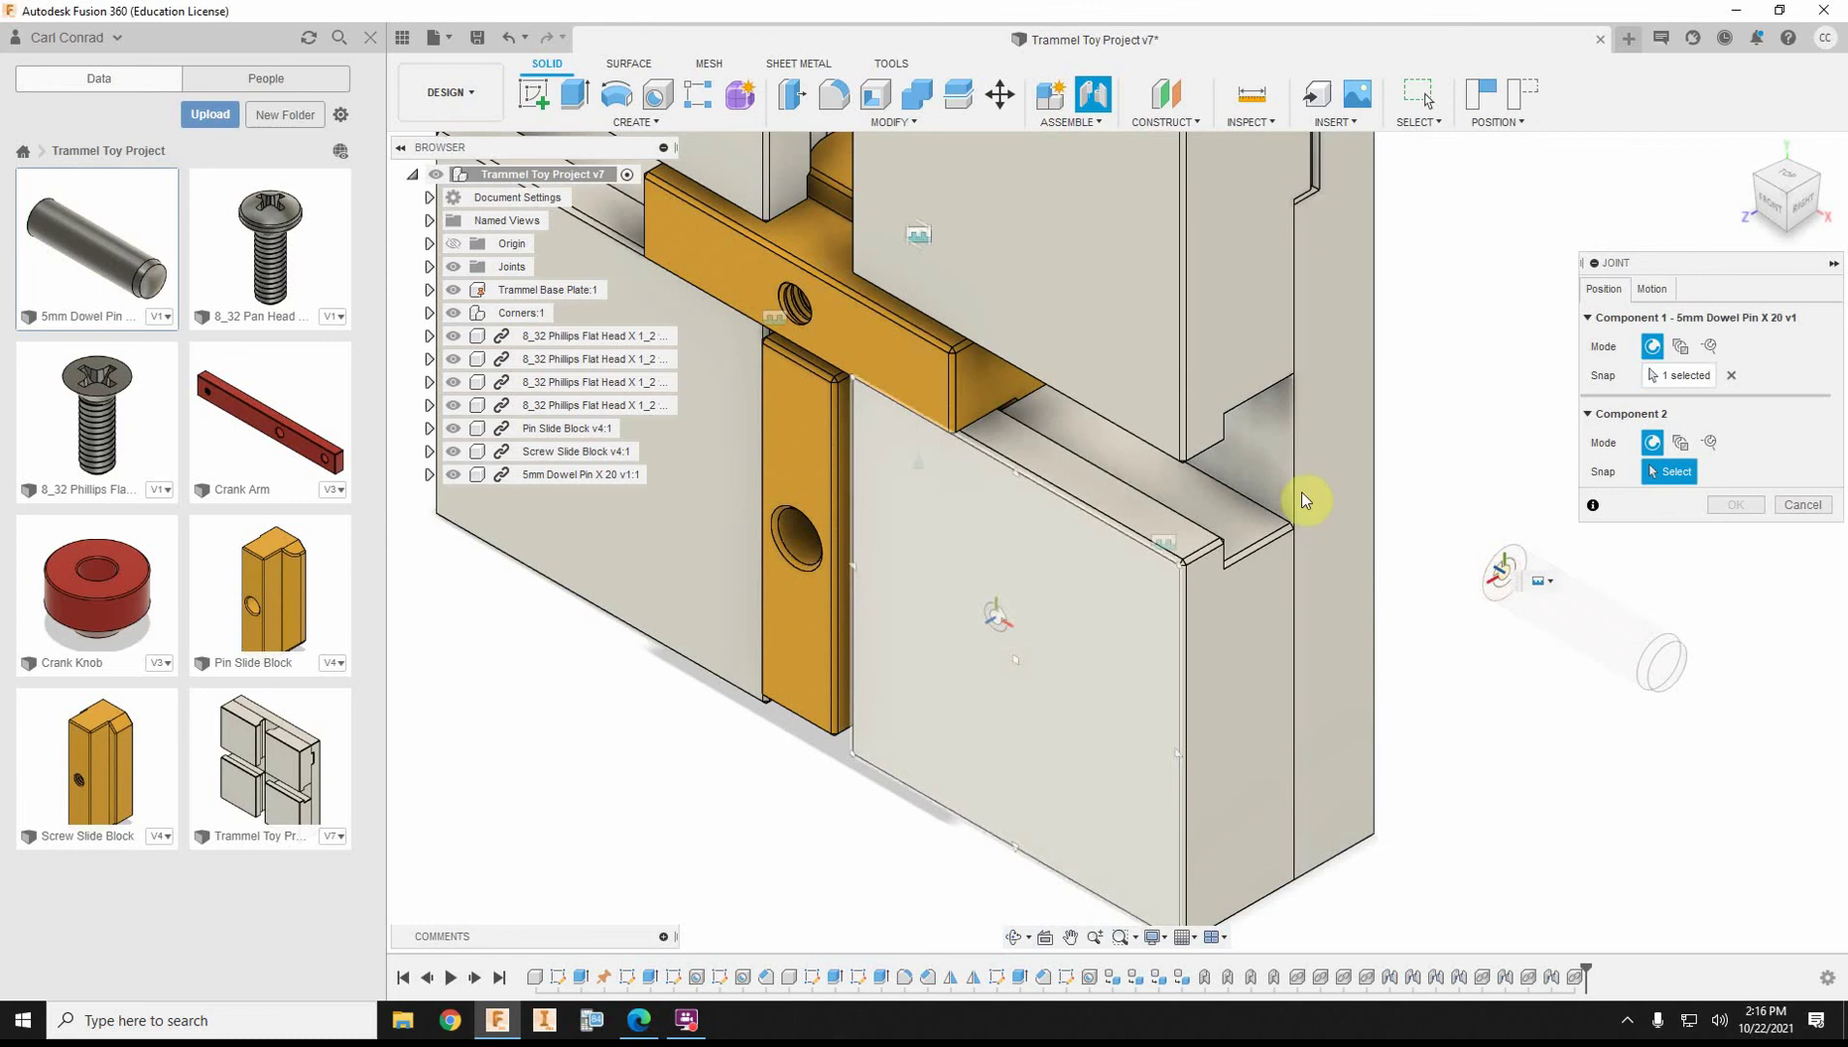
# Place the dowel pin joint's second origin at the inner end of the Pin Slide Block's hole and complete the joint.
pyautogui.click(1789, 204)
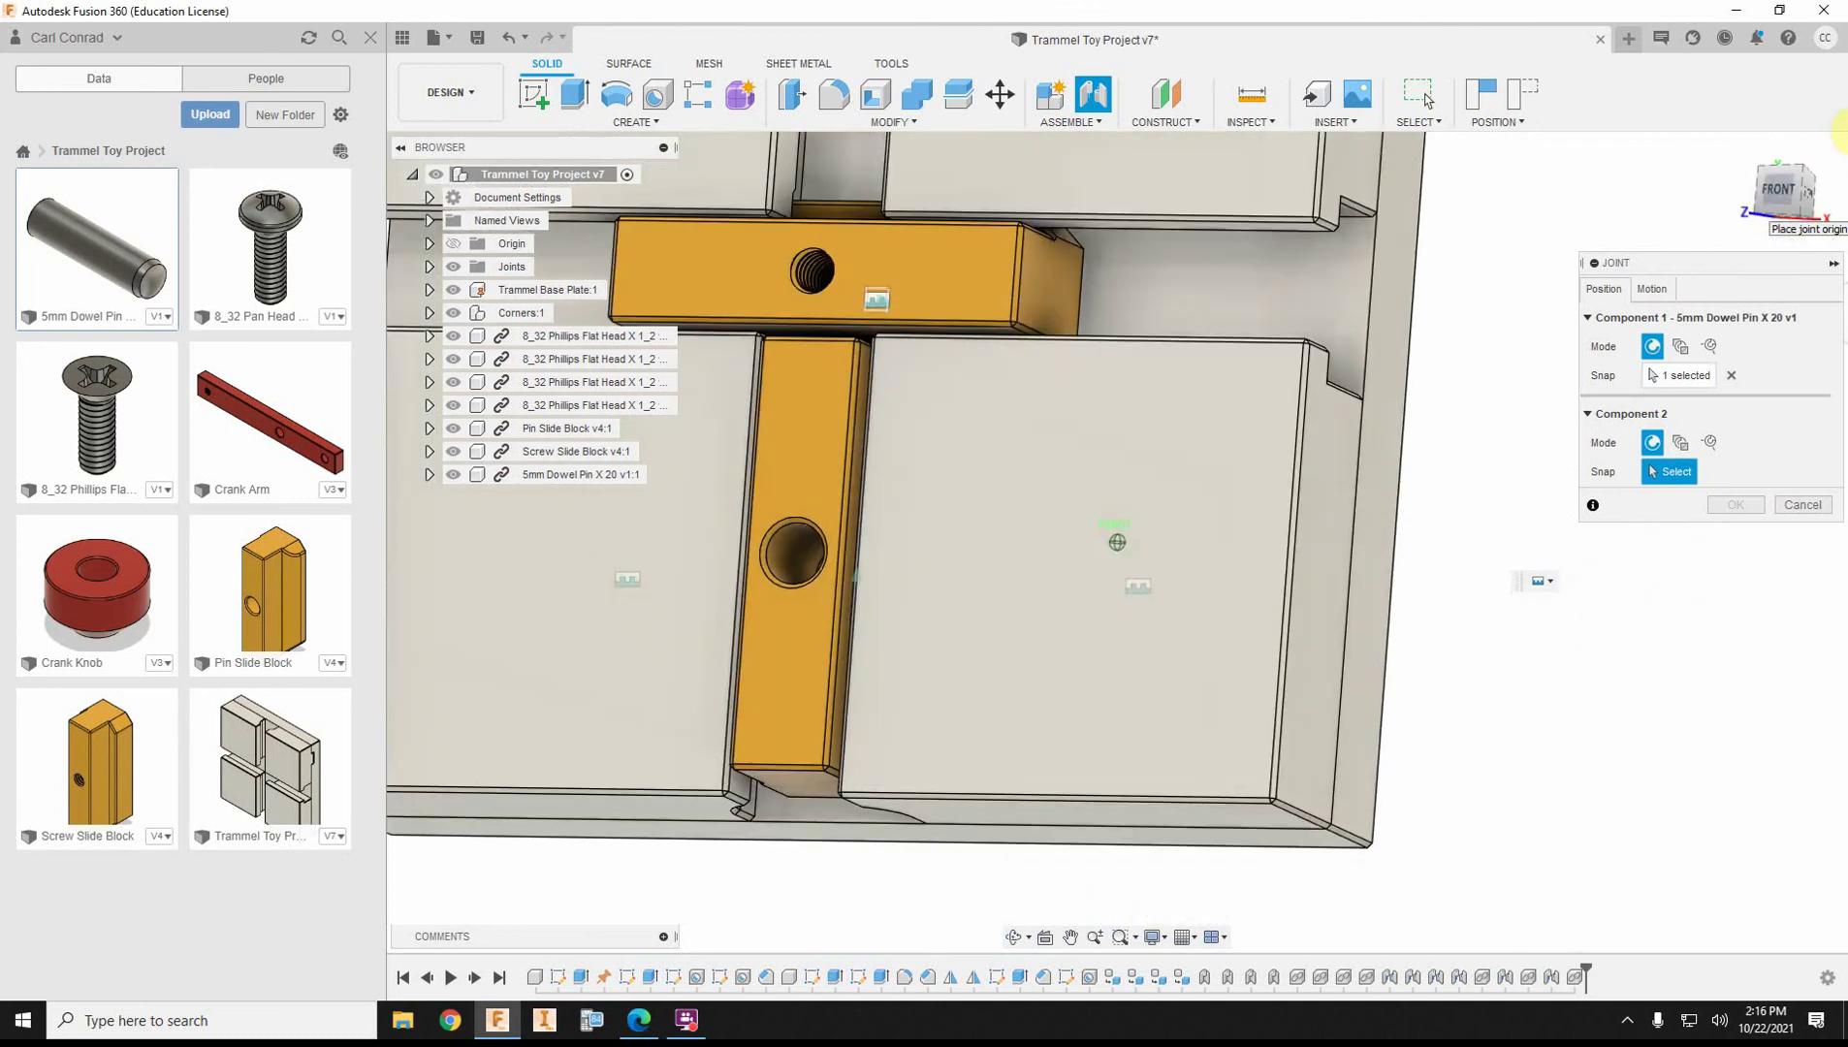
pyautogui.scroll(6, 806, 615)
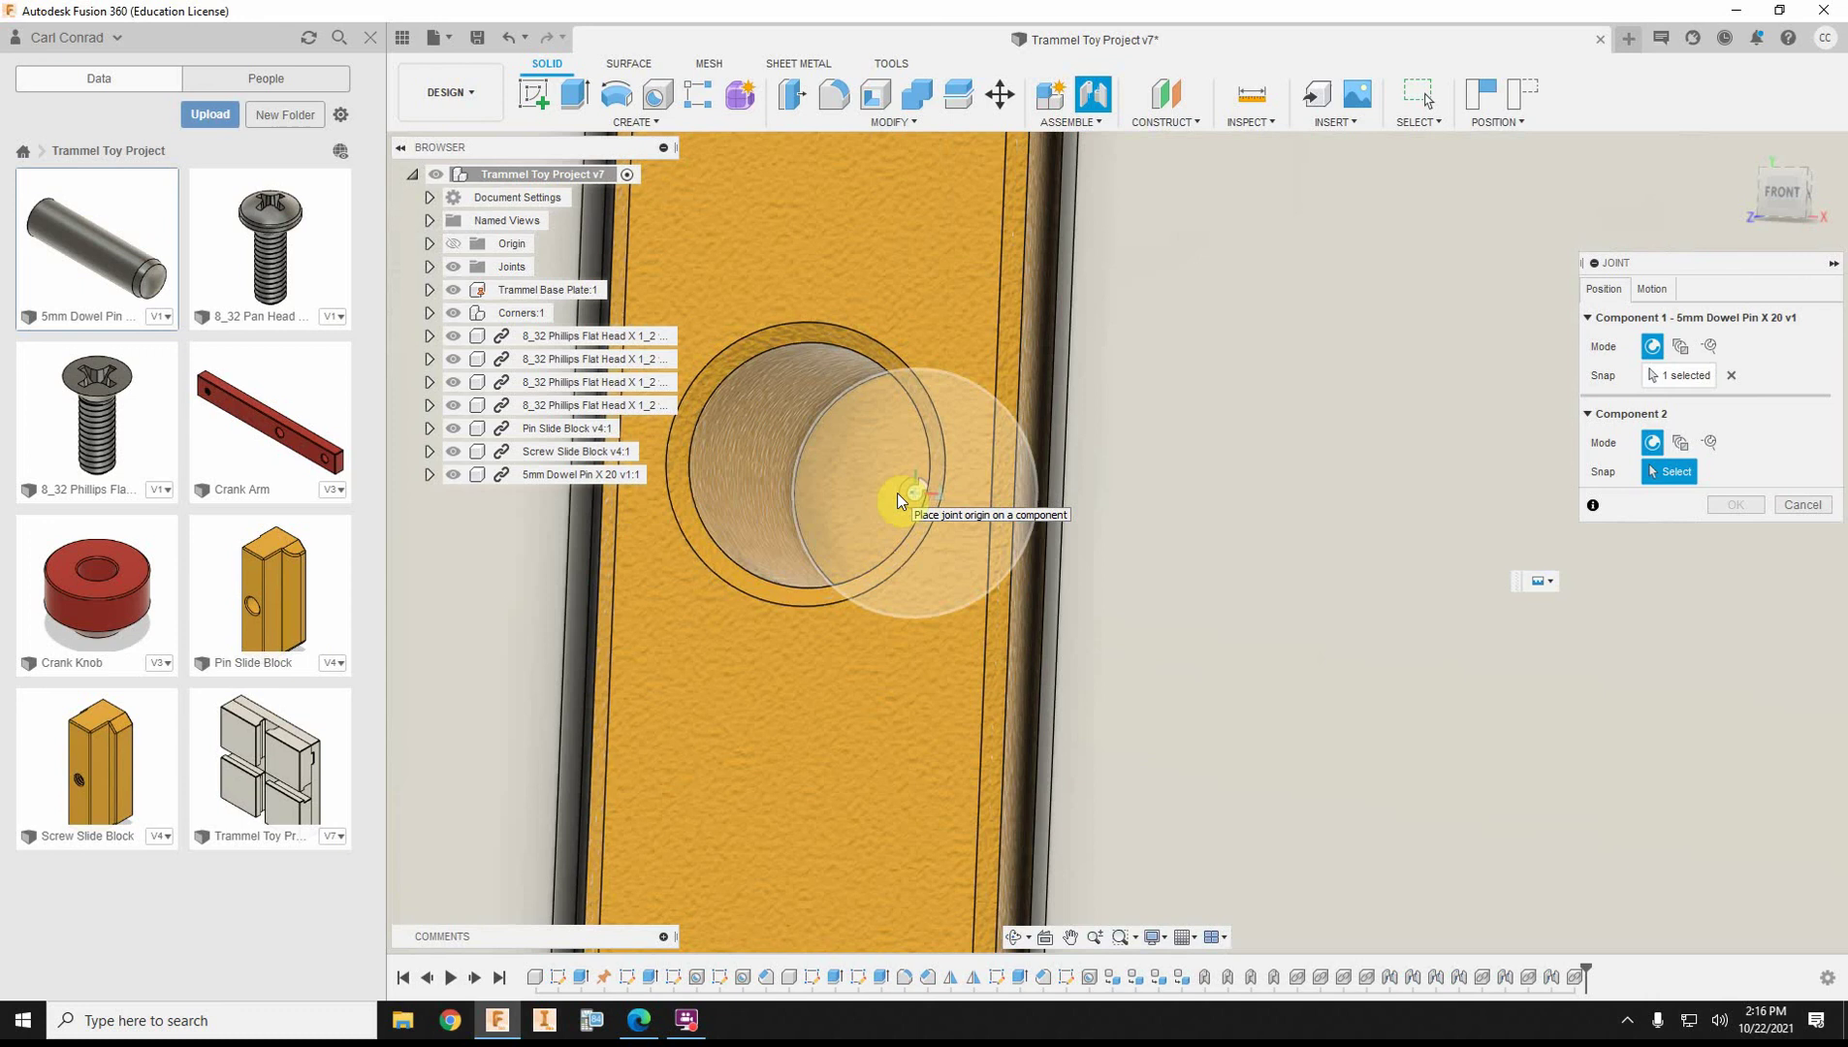
pyautogui.click(897, 493)
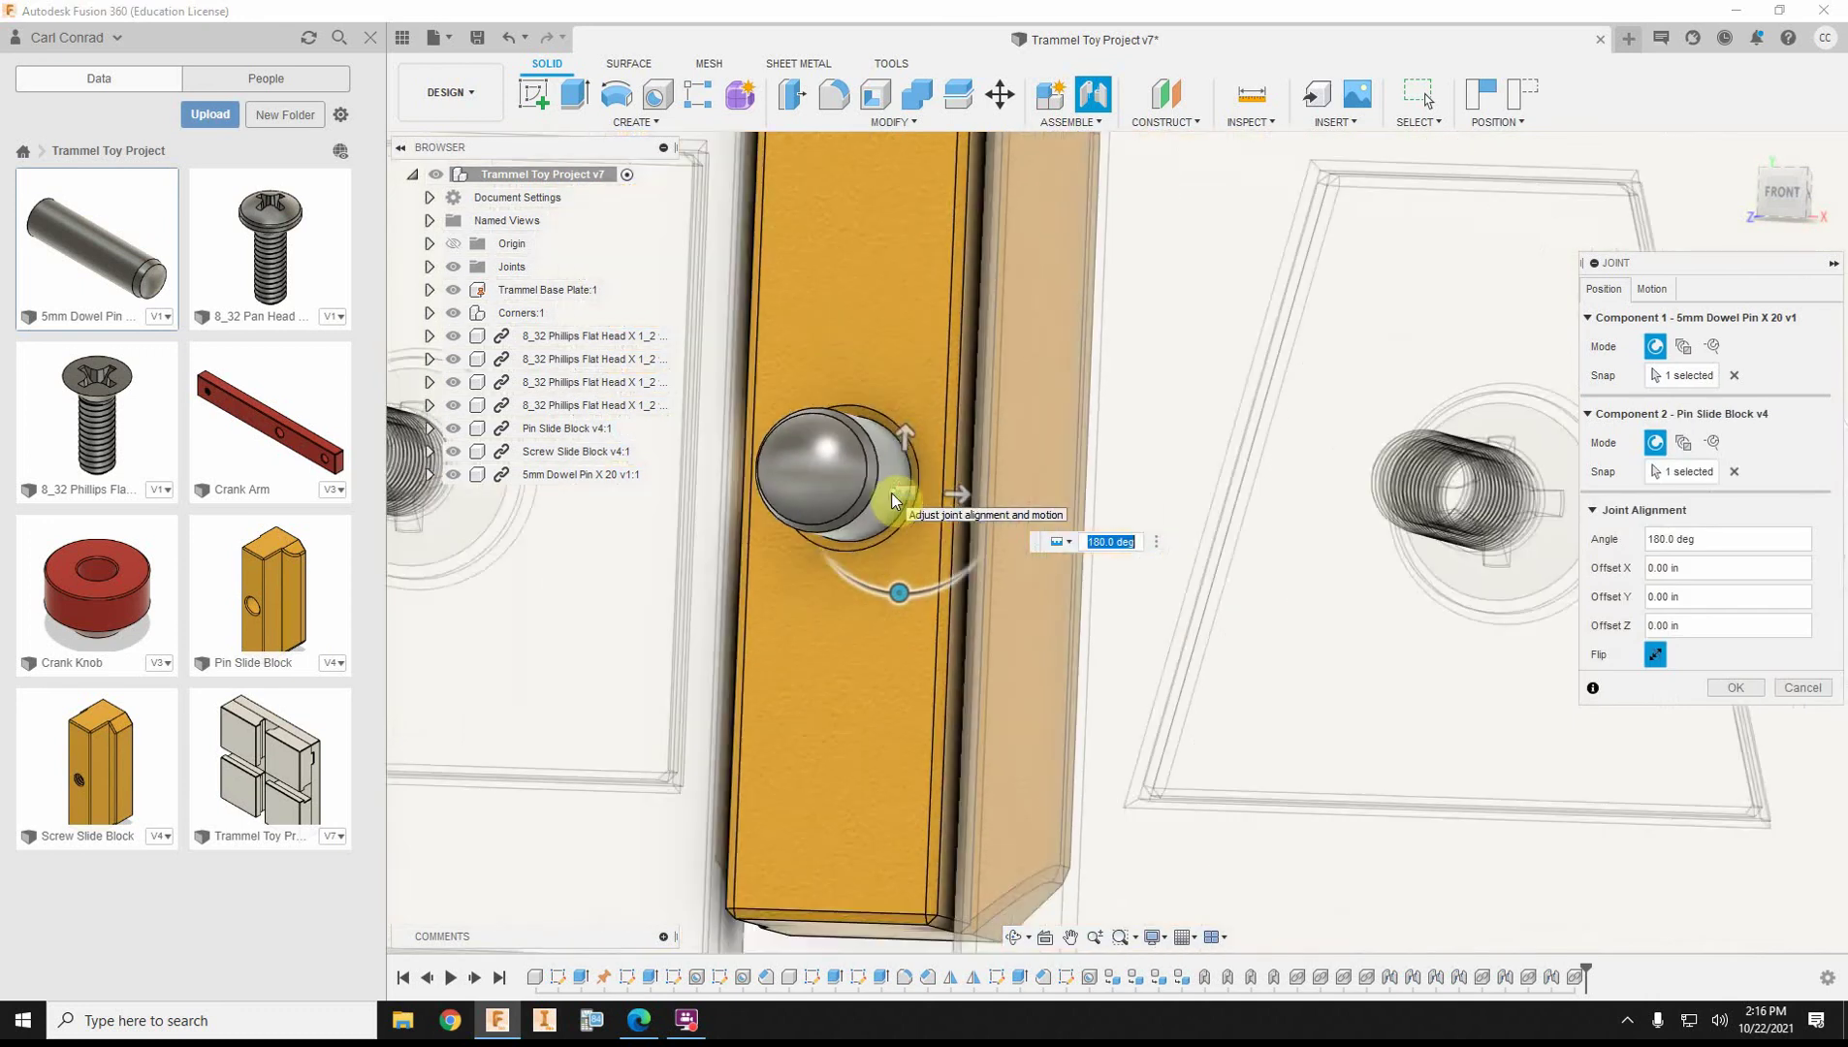
pyautogui.scroll(-3, 891, 493)
pyautogui.click(1730, 687)
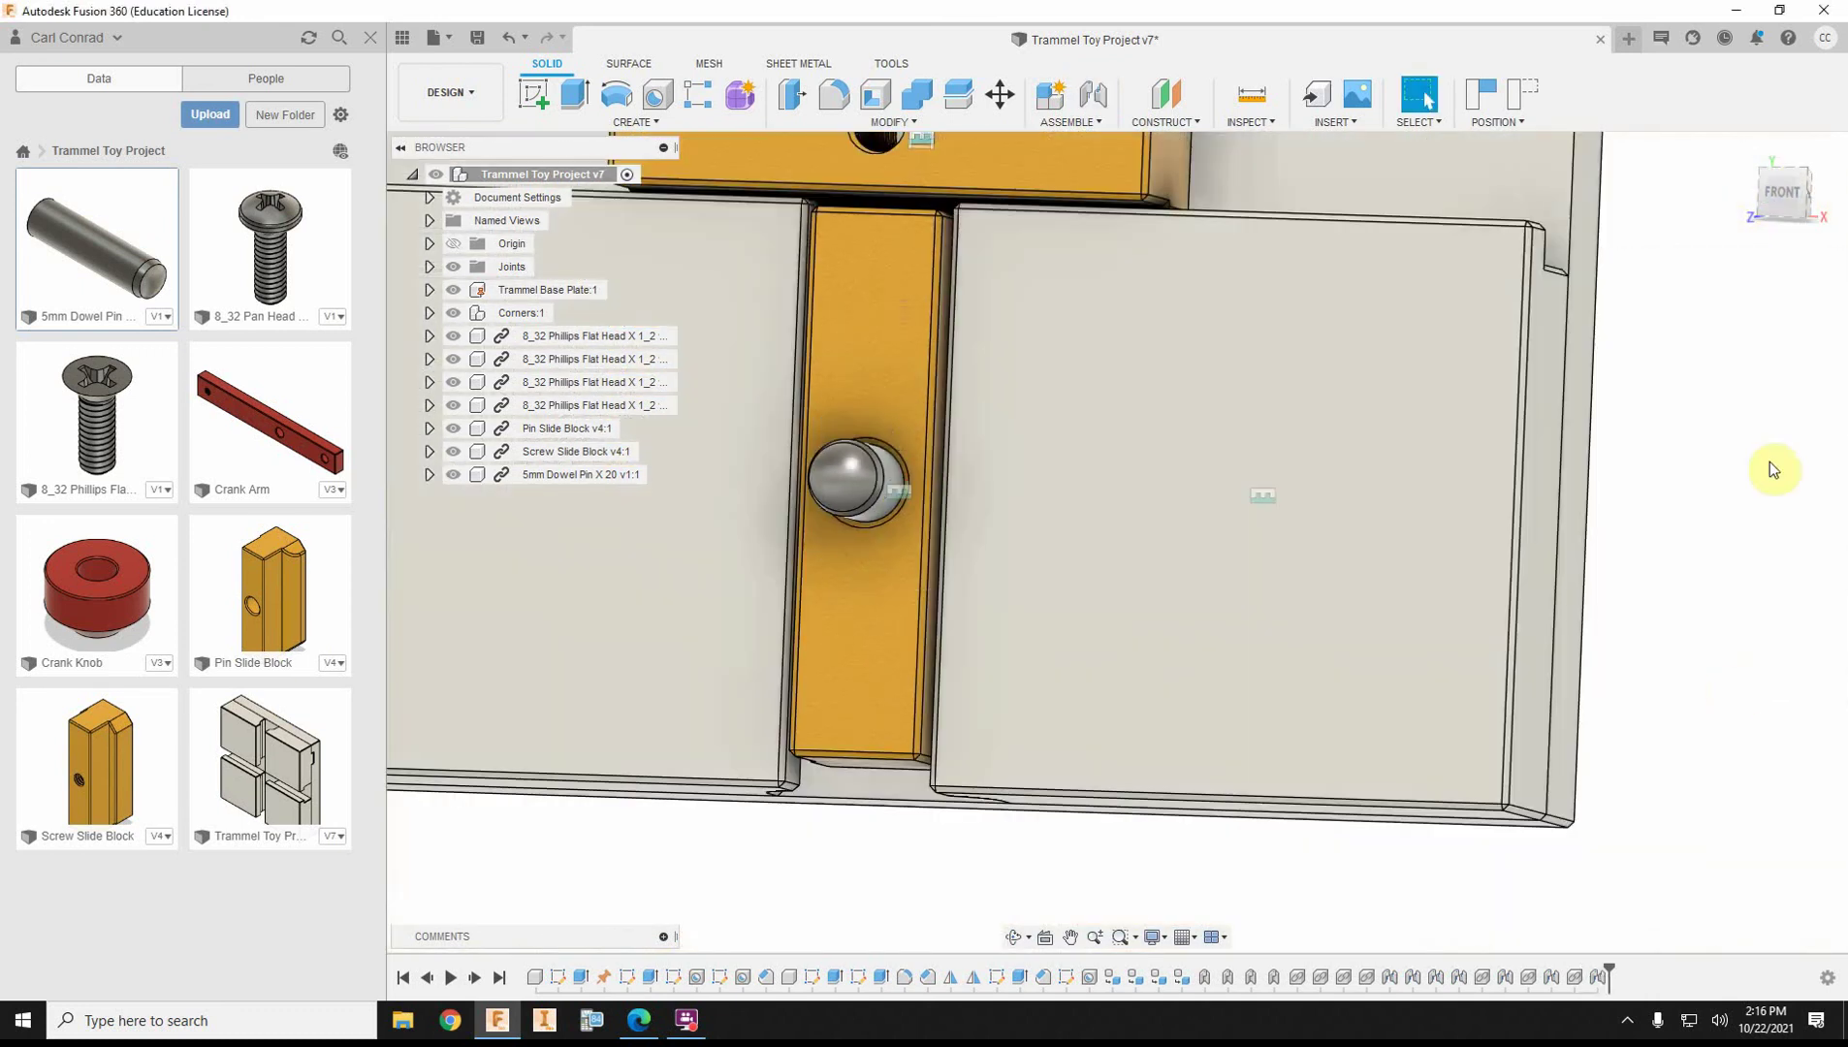
# Insert the Crank Arm into the assembly and place it beside the base plate, clear of the other parts.
pyautogui.click(1750, 147)
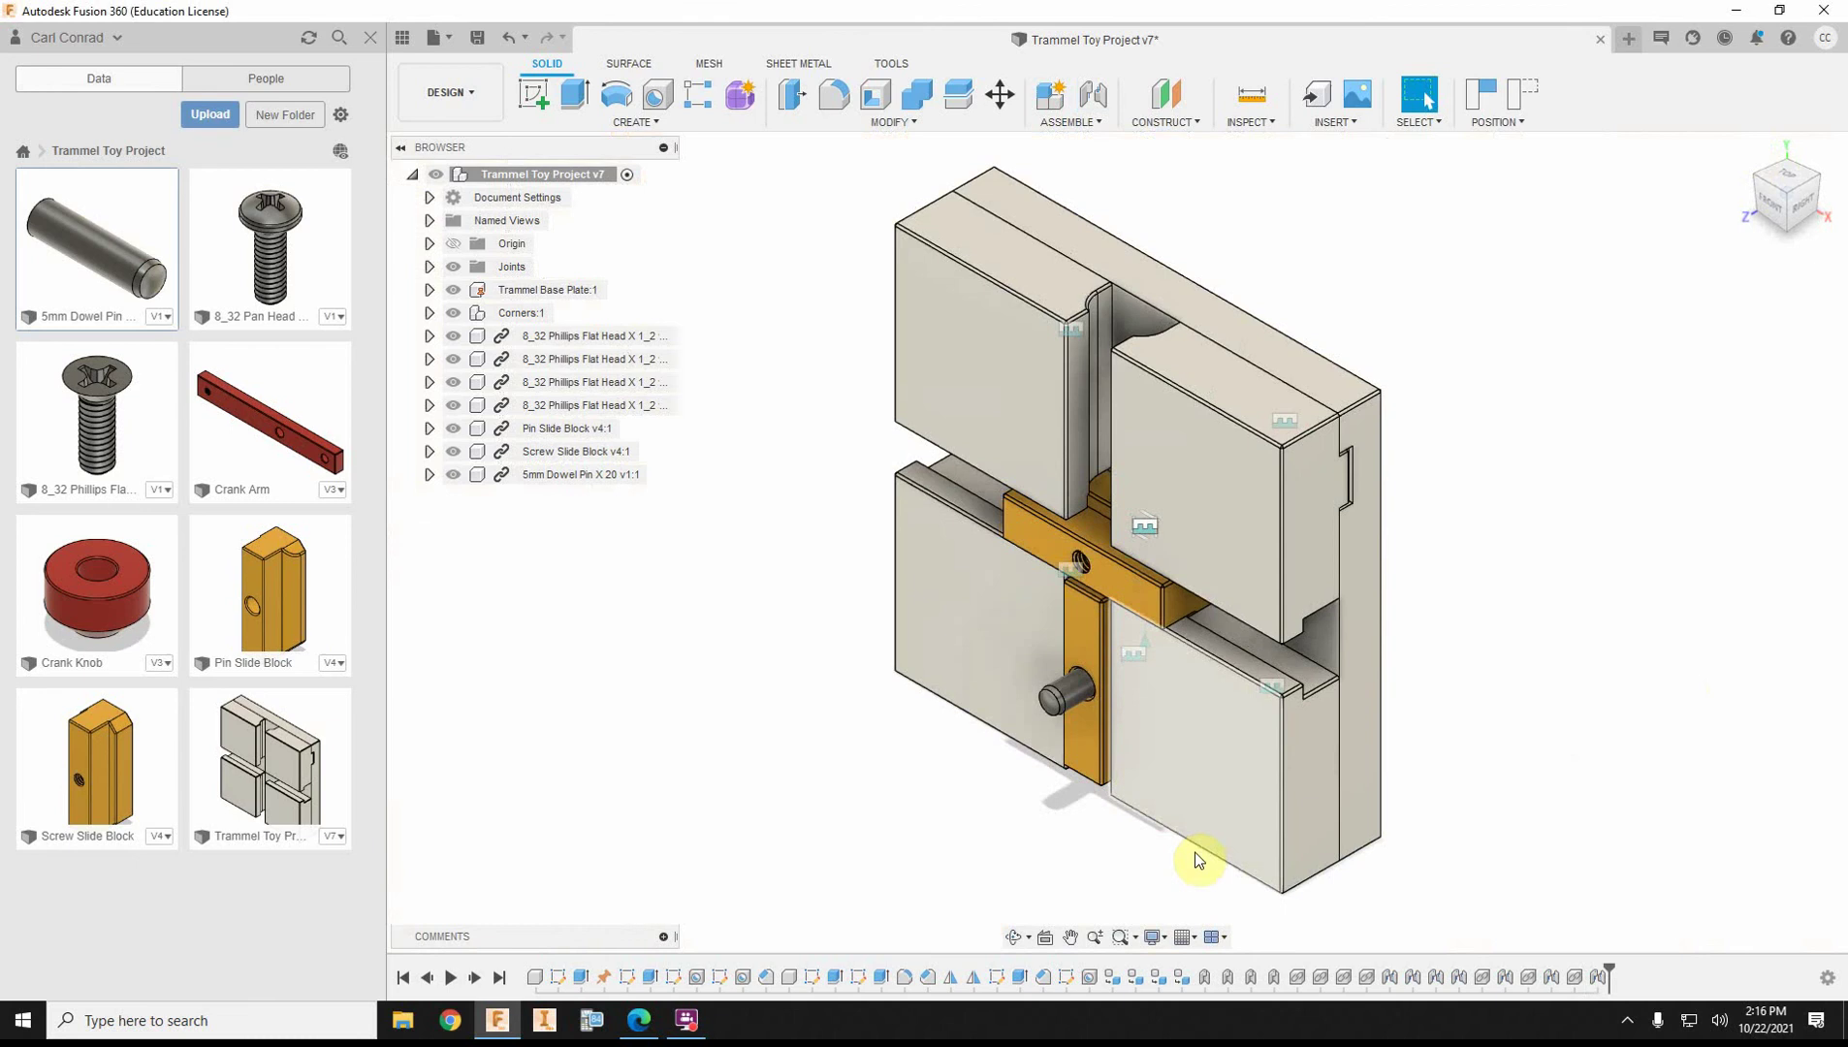
pyautogui.scroll(3, 772, 701)
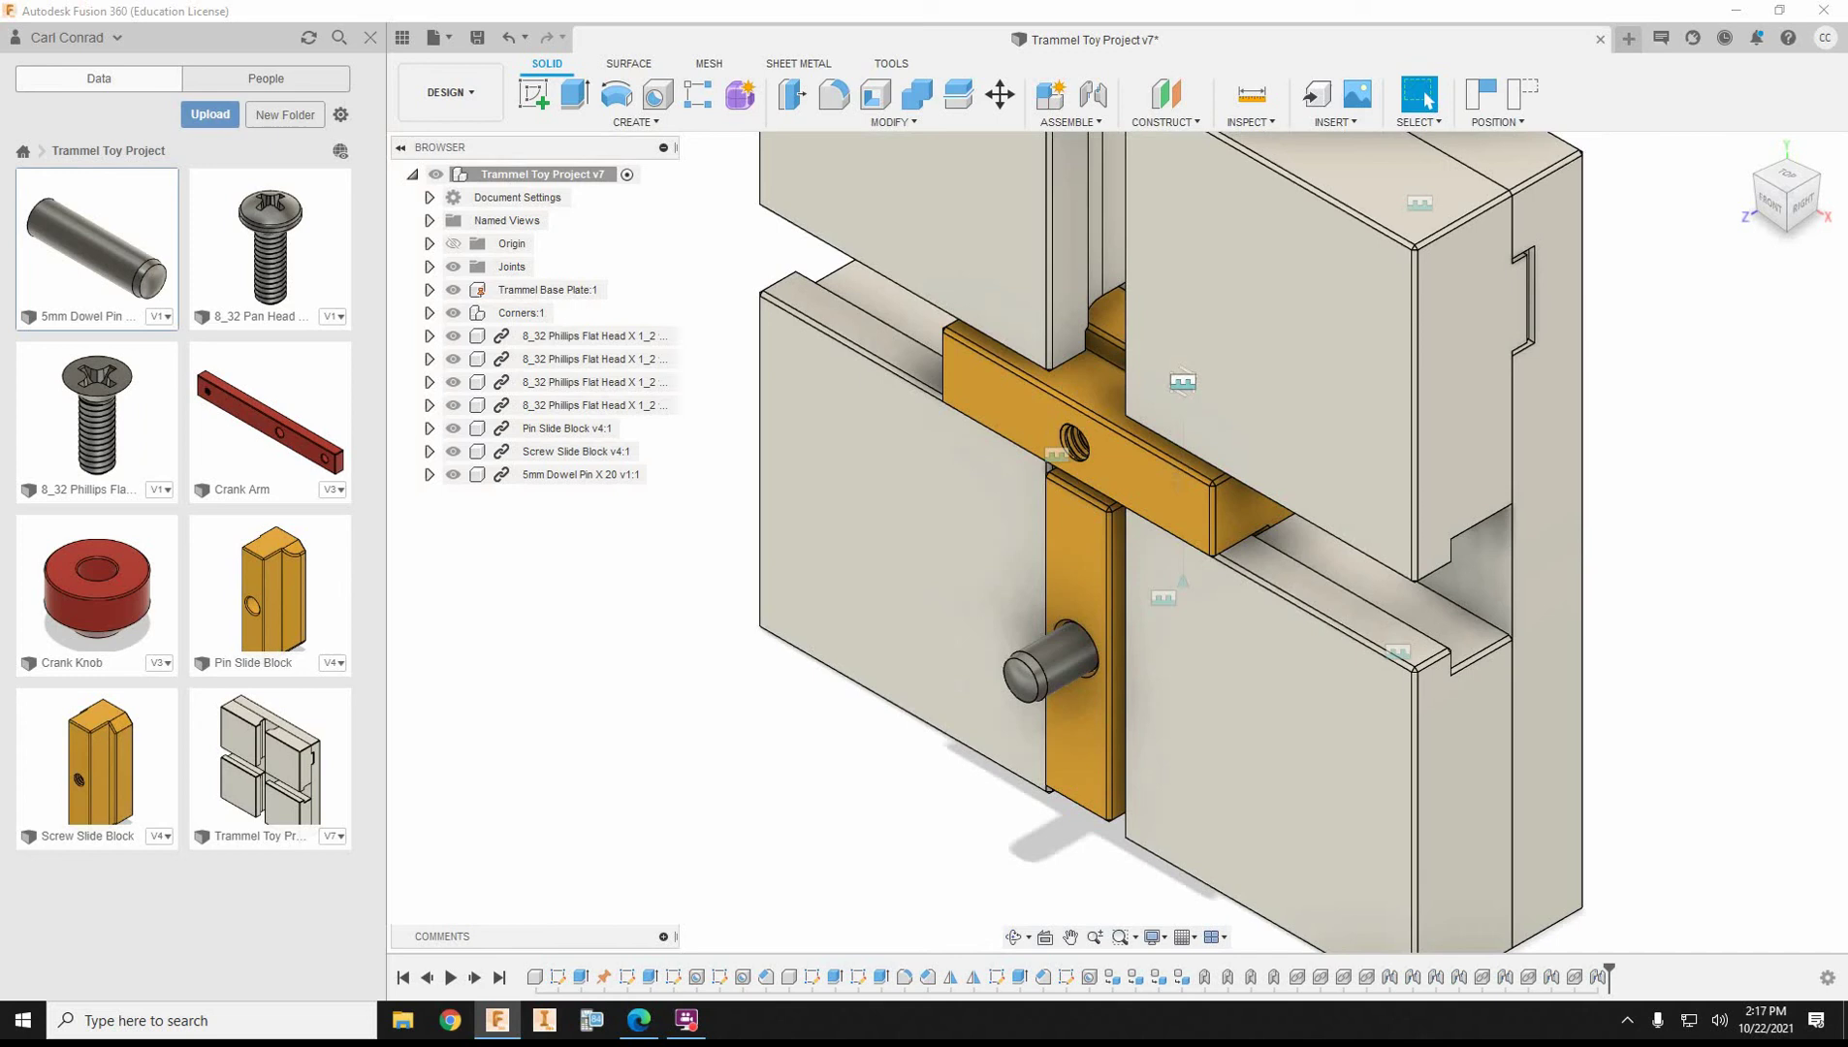
pyautogui.moveTo(258, 429); pyautogui.dragTo(1626, 586)
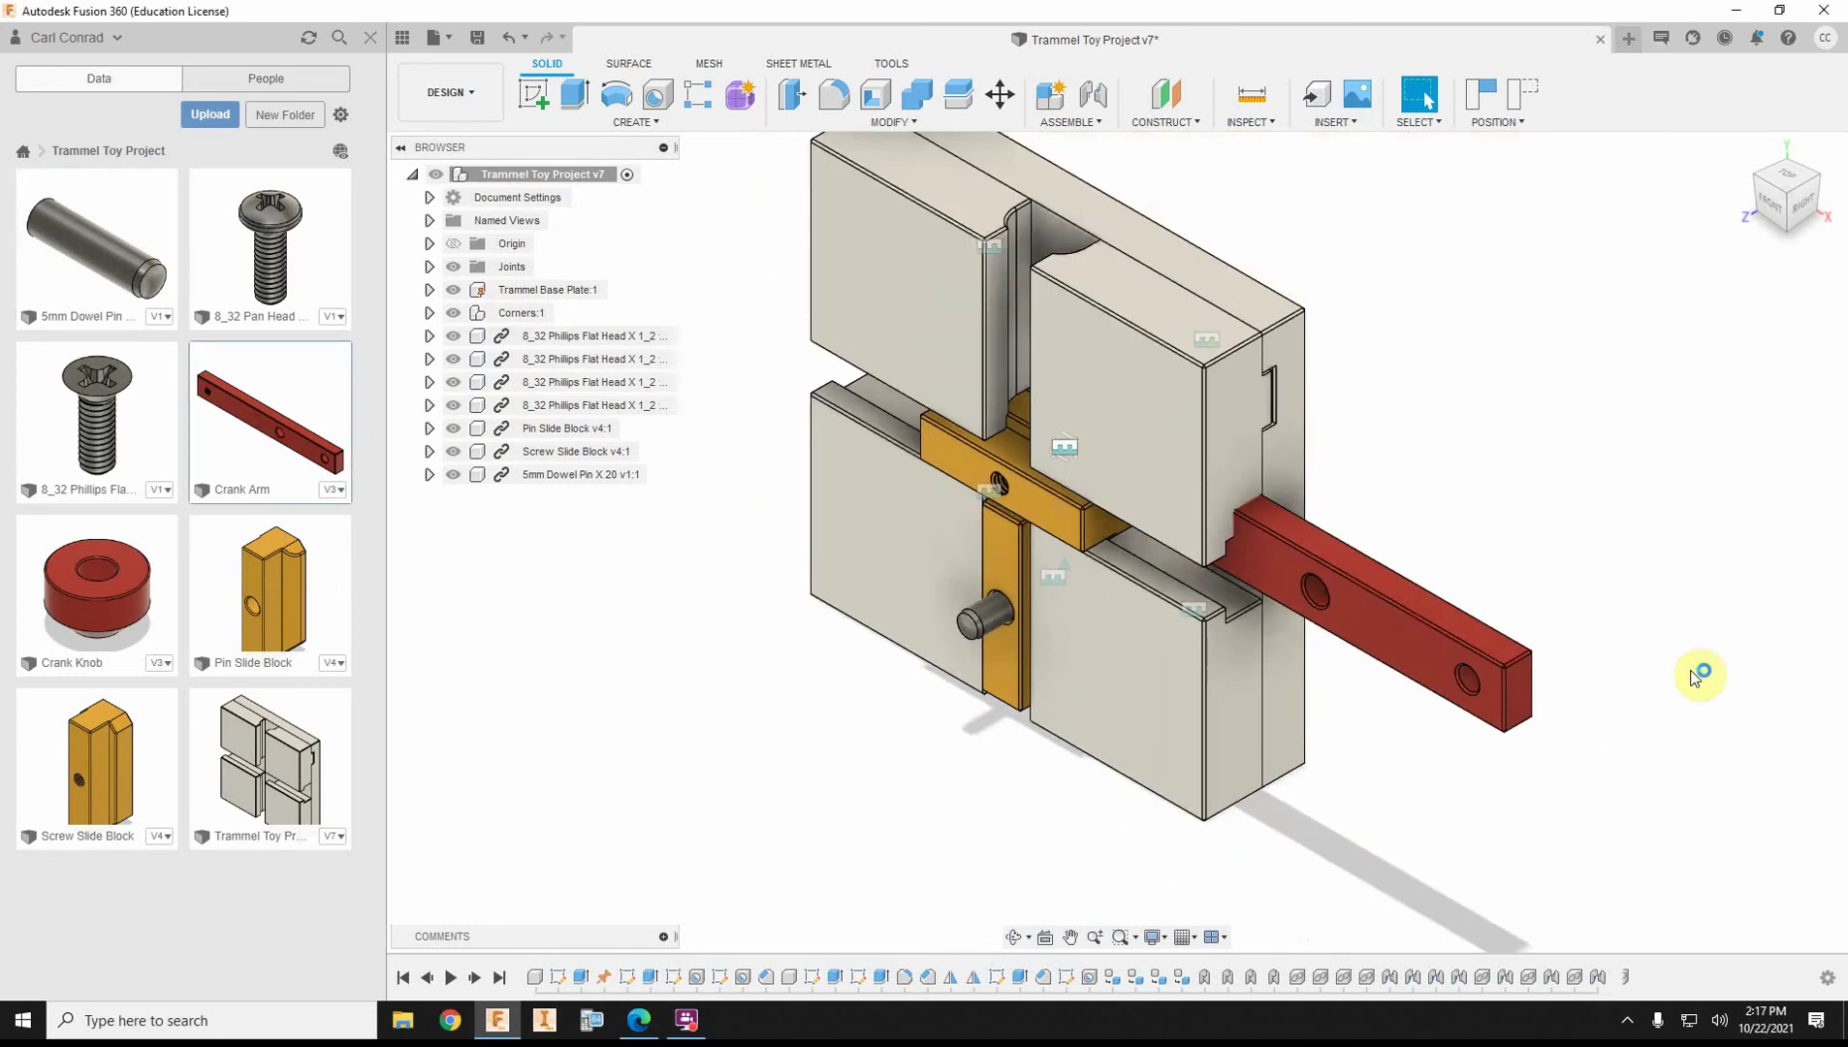
pyautogui.moveTo(1238, 569); pyautogui.dragTo(1541, 707)
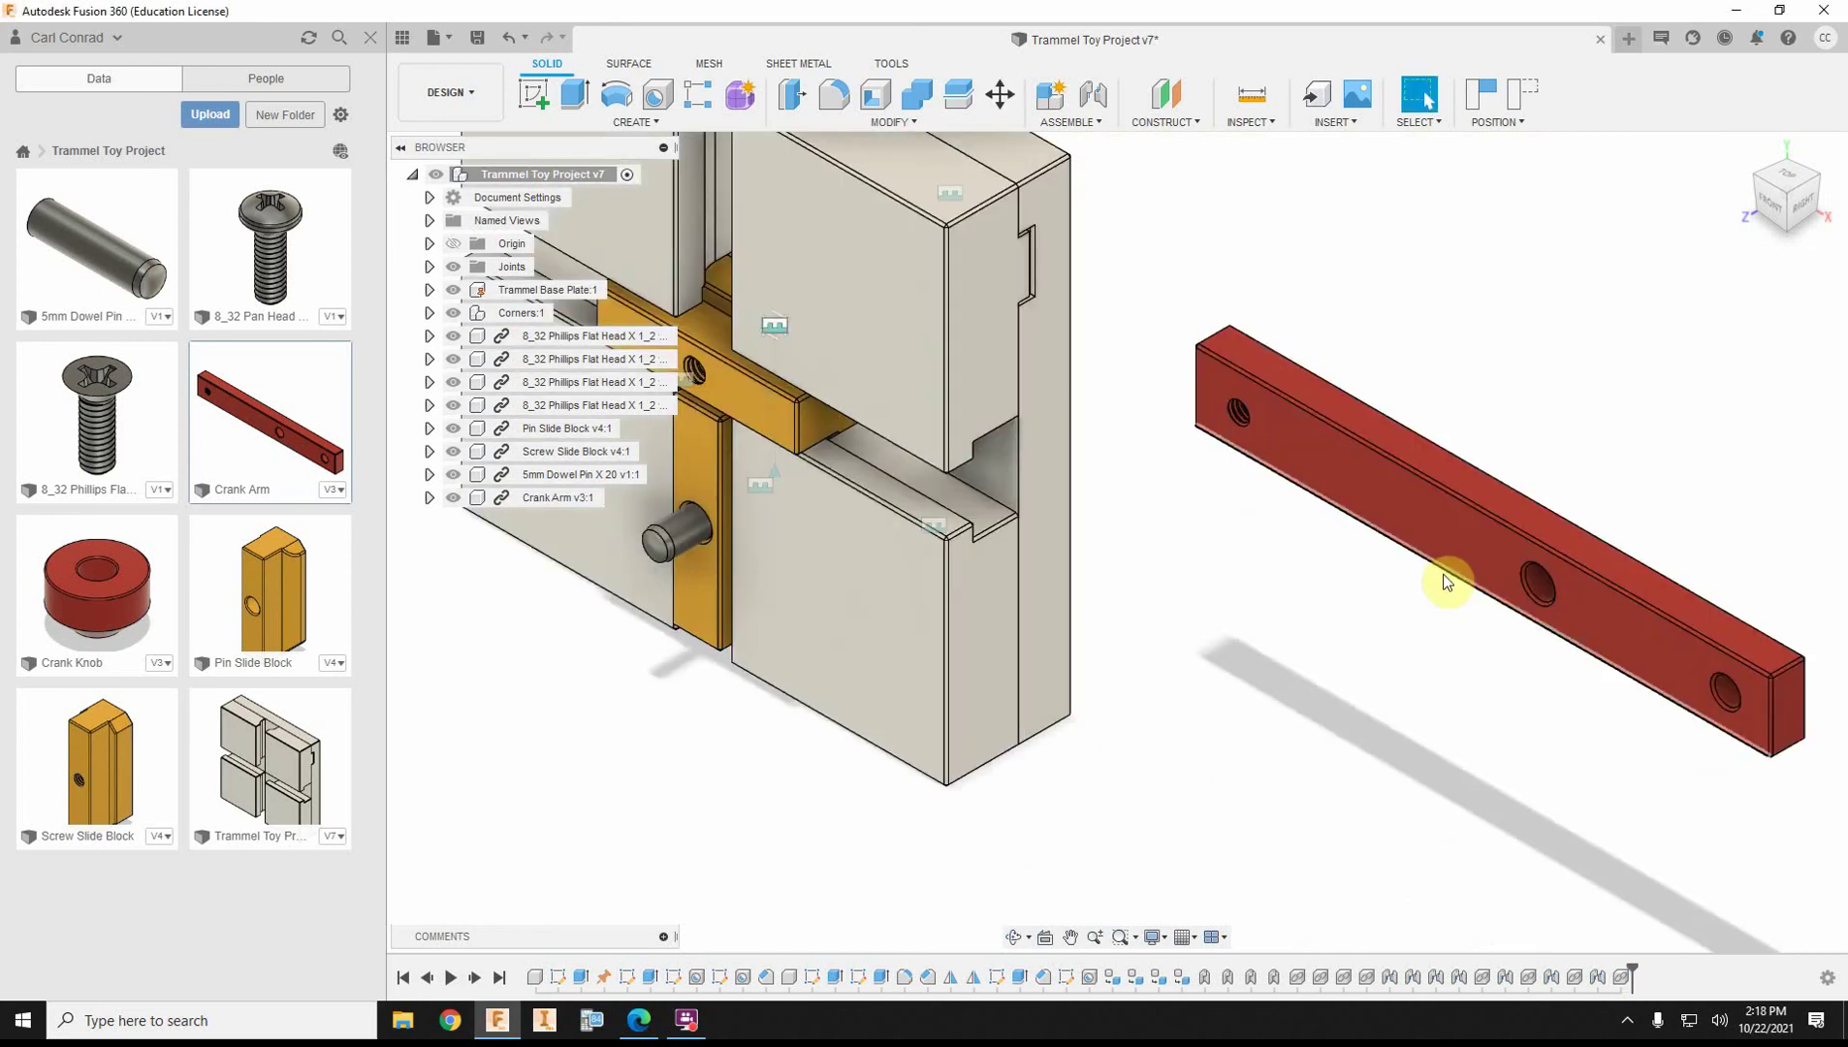
# Start a Revolute joint and place its first origin at the centre of the Crank Arm's middle hole.
pyautogui.moveTo(1784, 192); pyautogui.dragTo(1778, 192)
pyautogui.click(1070, 122)
pyautogui.click(1066, 165)
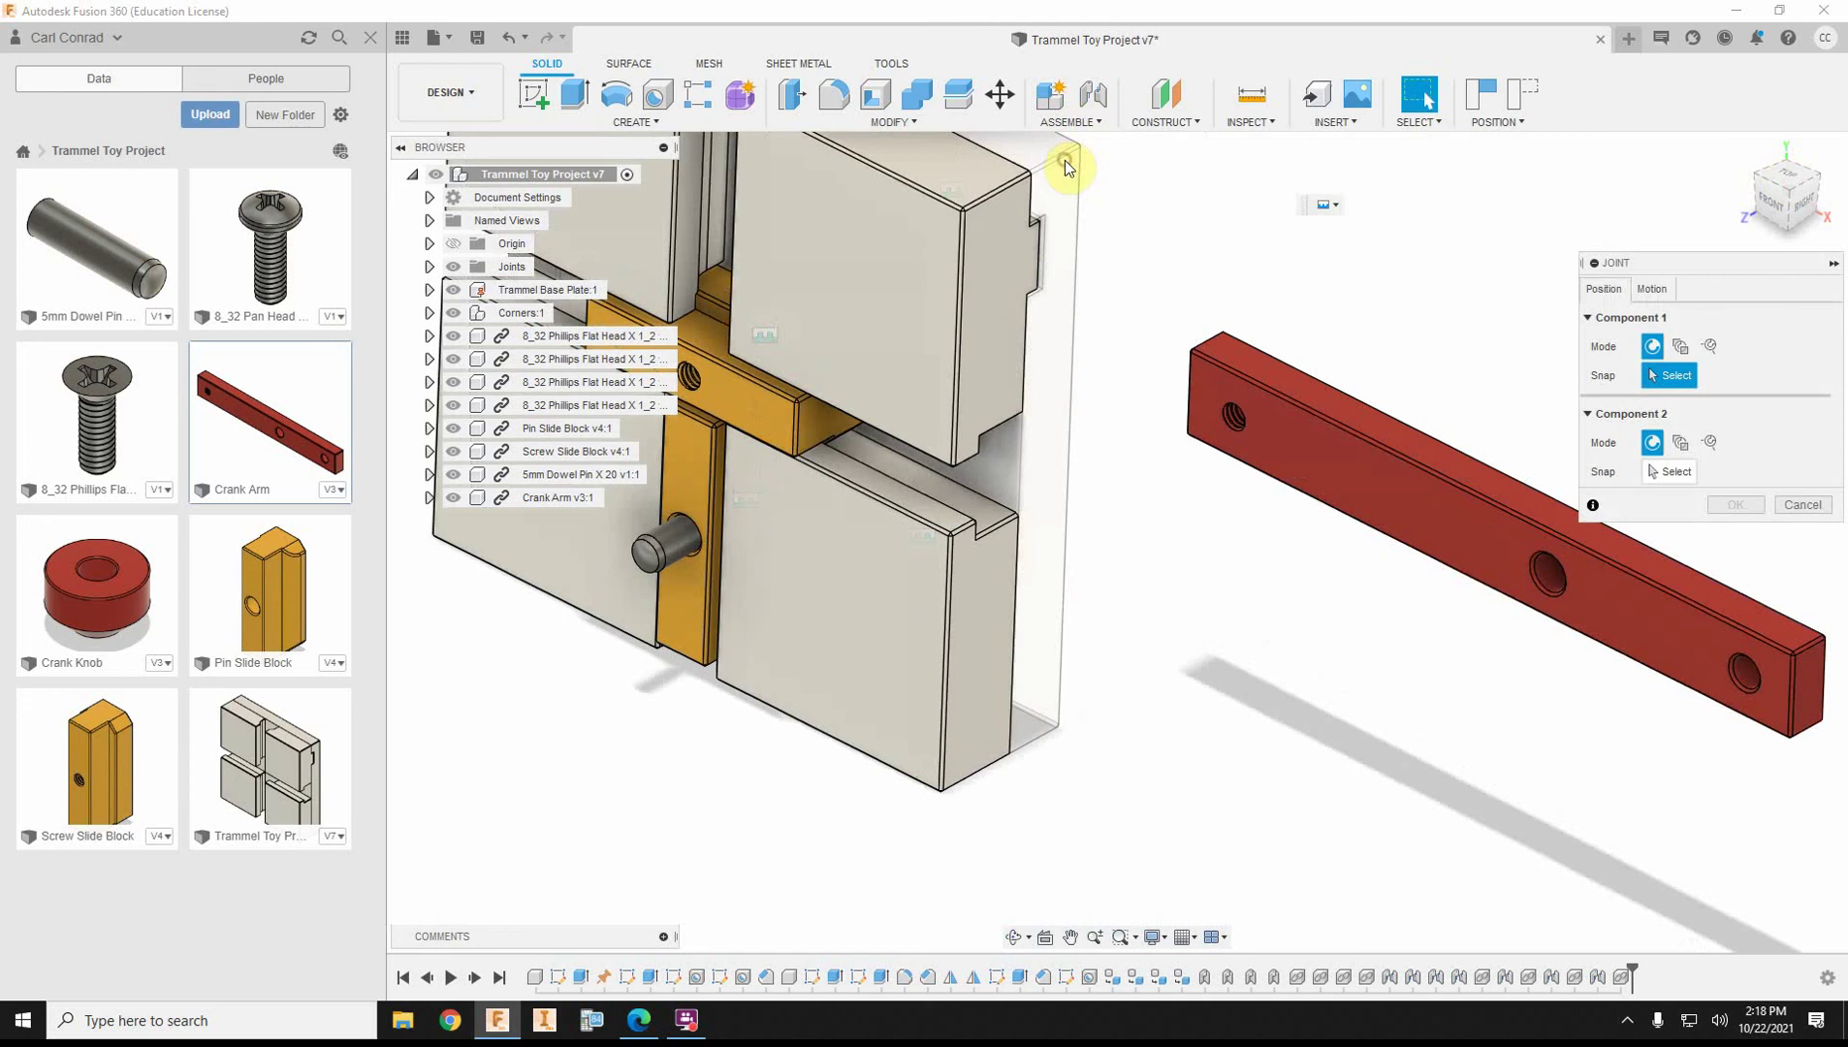
pyautogui.click(1650, 290)
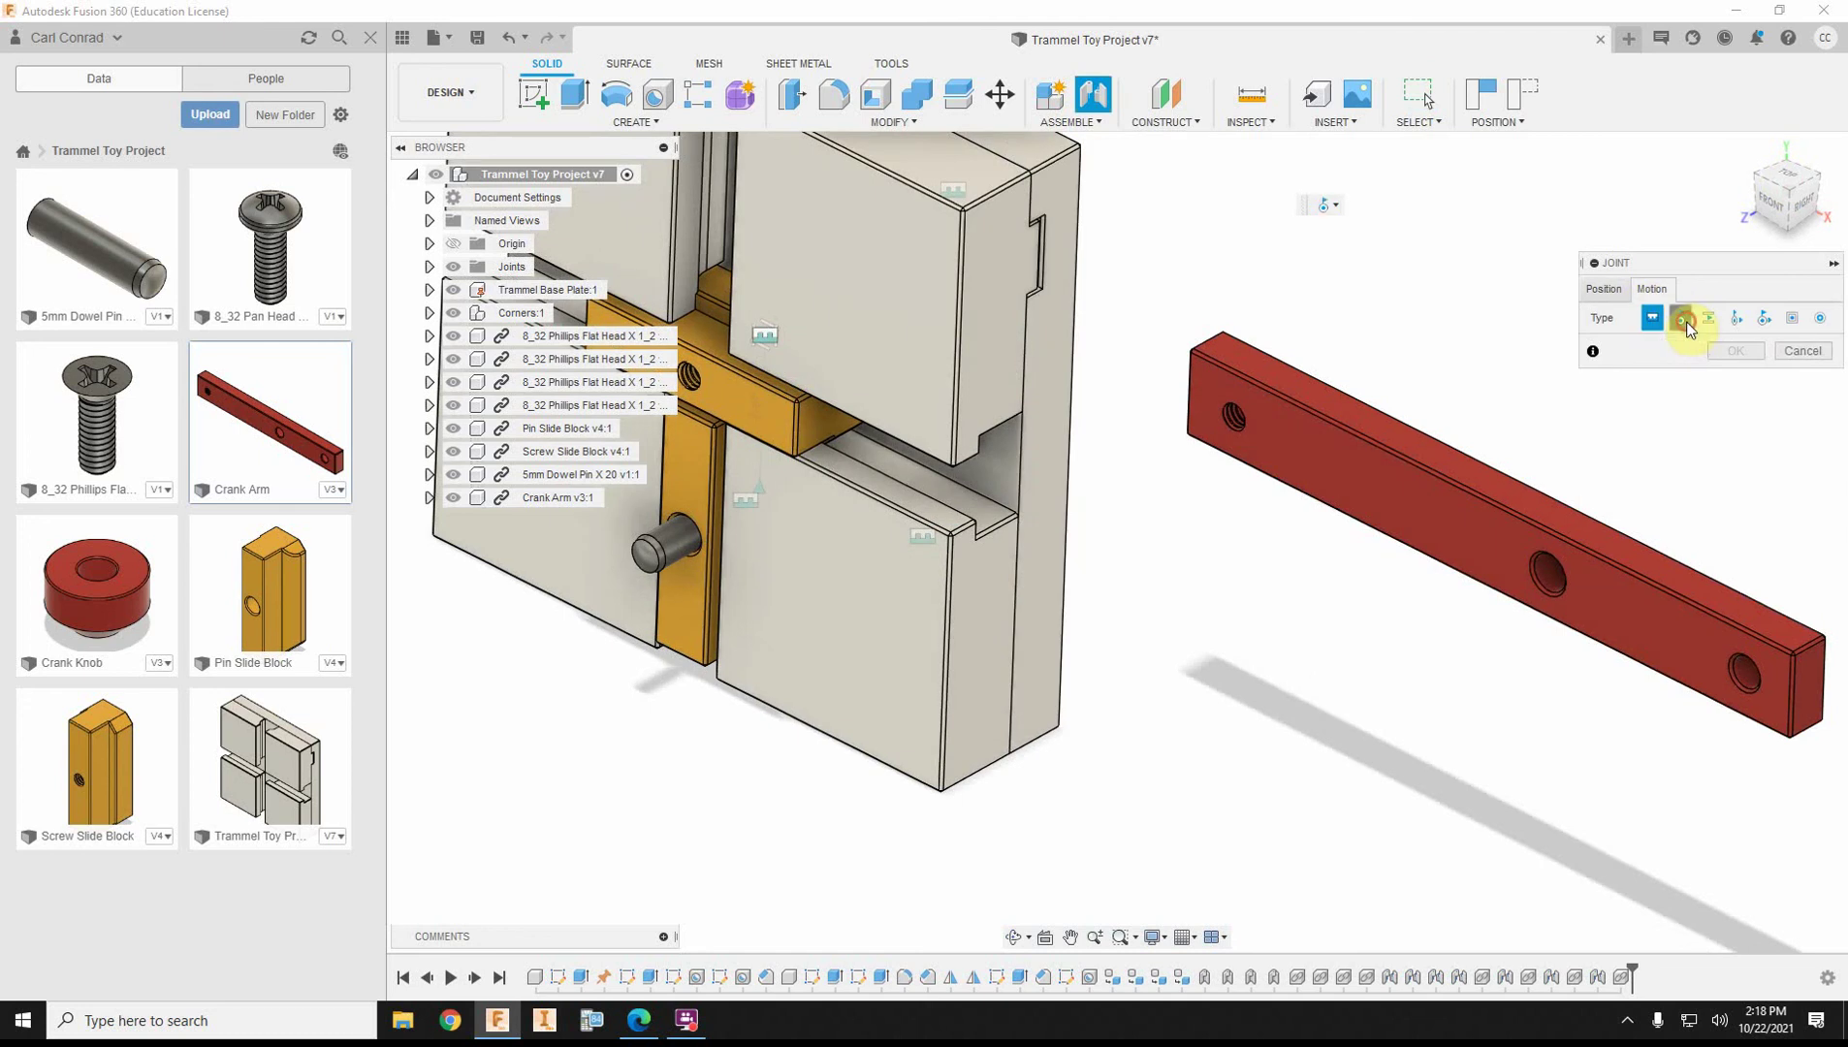
pyautogui.scroll(-3, 1668, 664)
pyautogui.scroll(3, 1555, 676)
pyautogui.click(1604, 289)
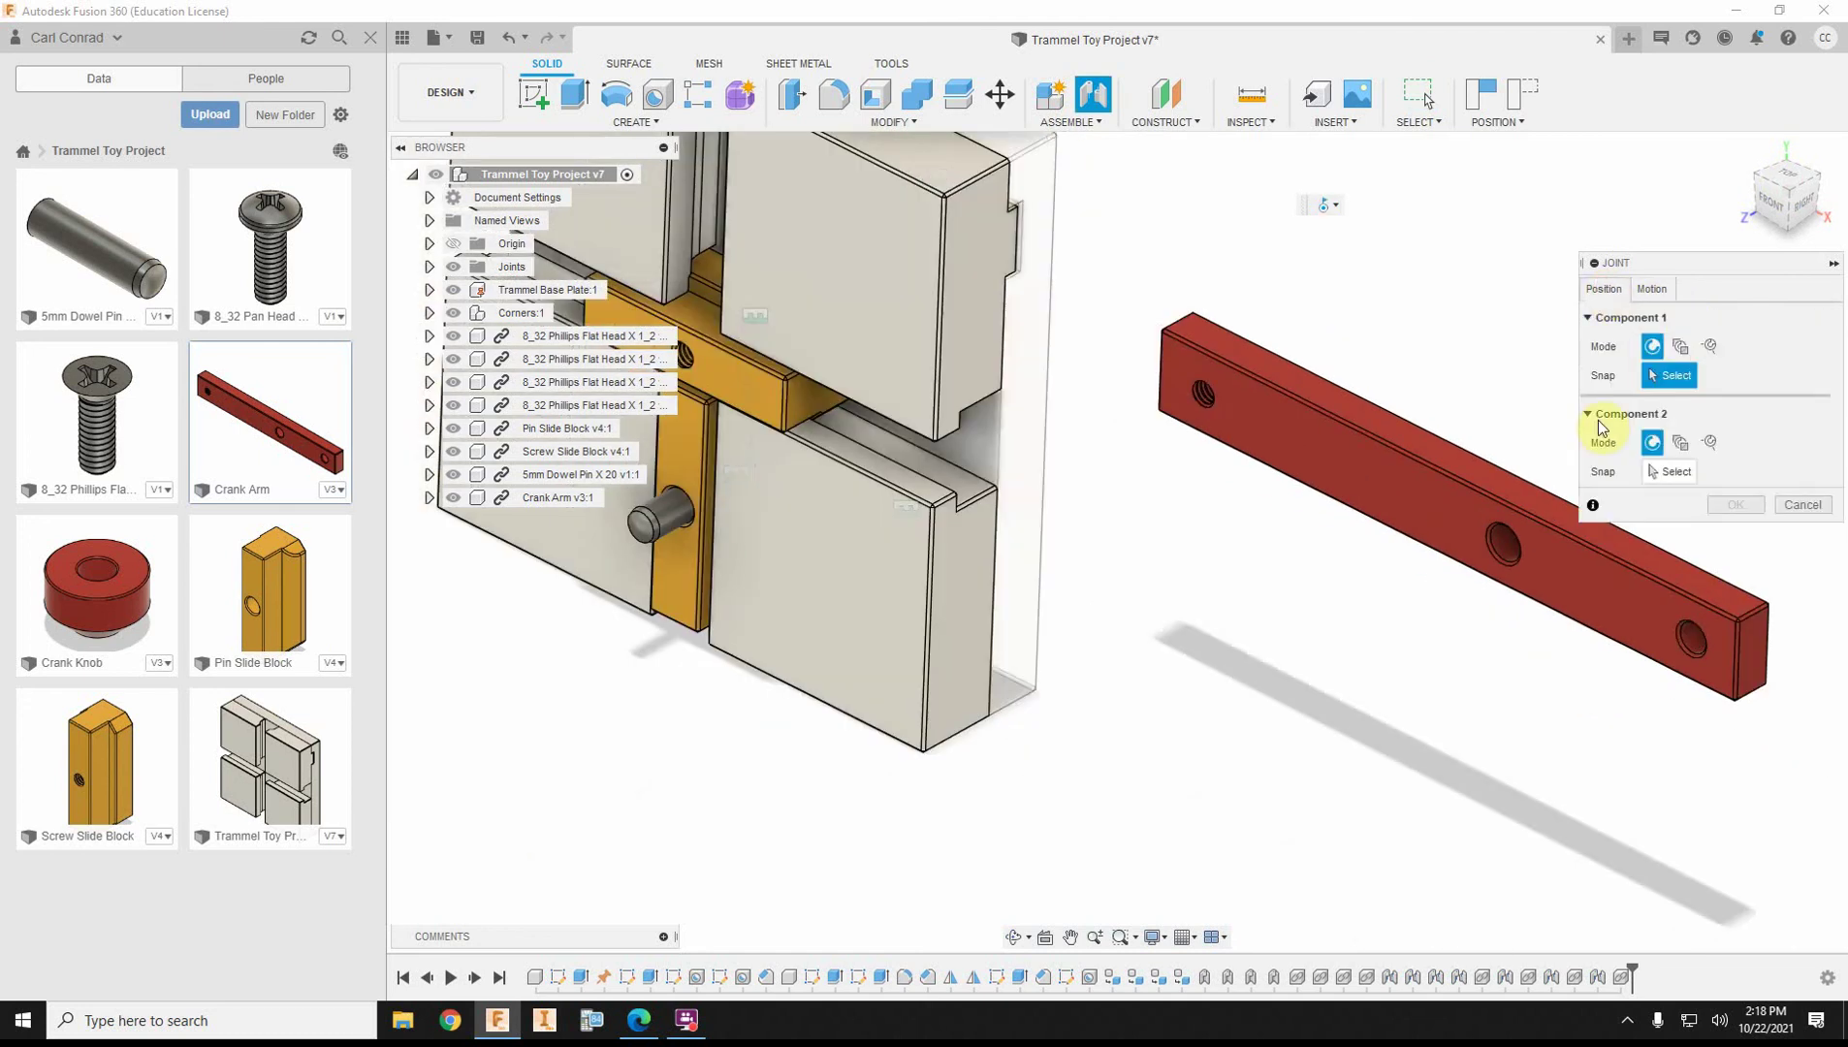
pyautogui.scroll(-2, 1552, 655)
pyautogui.scroll(1, 1549, 655)
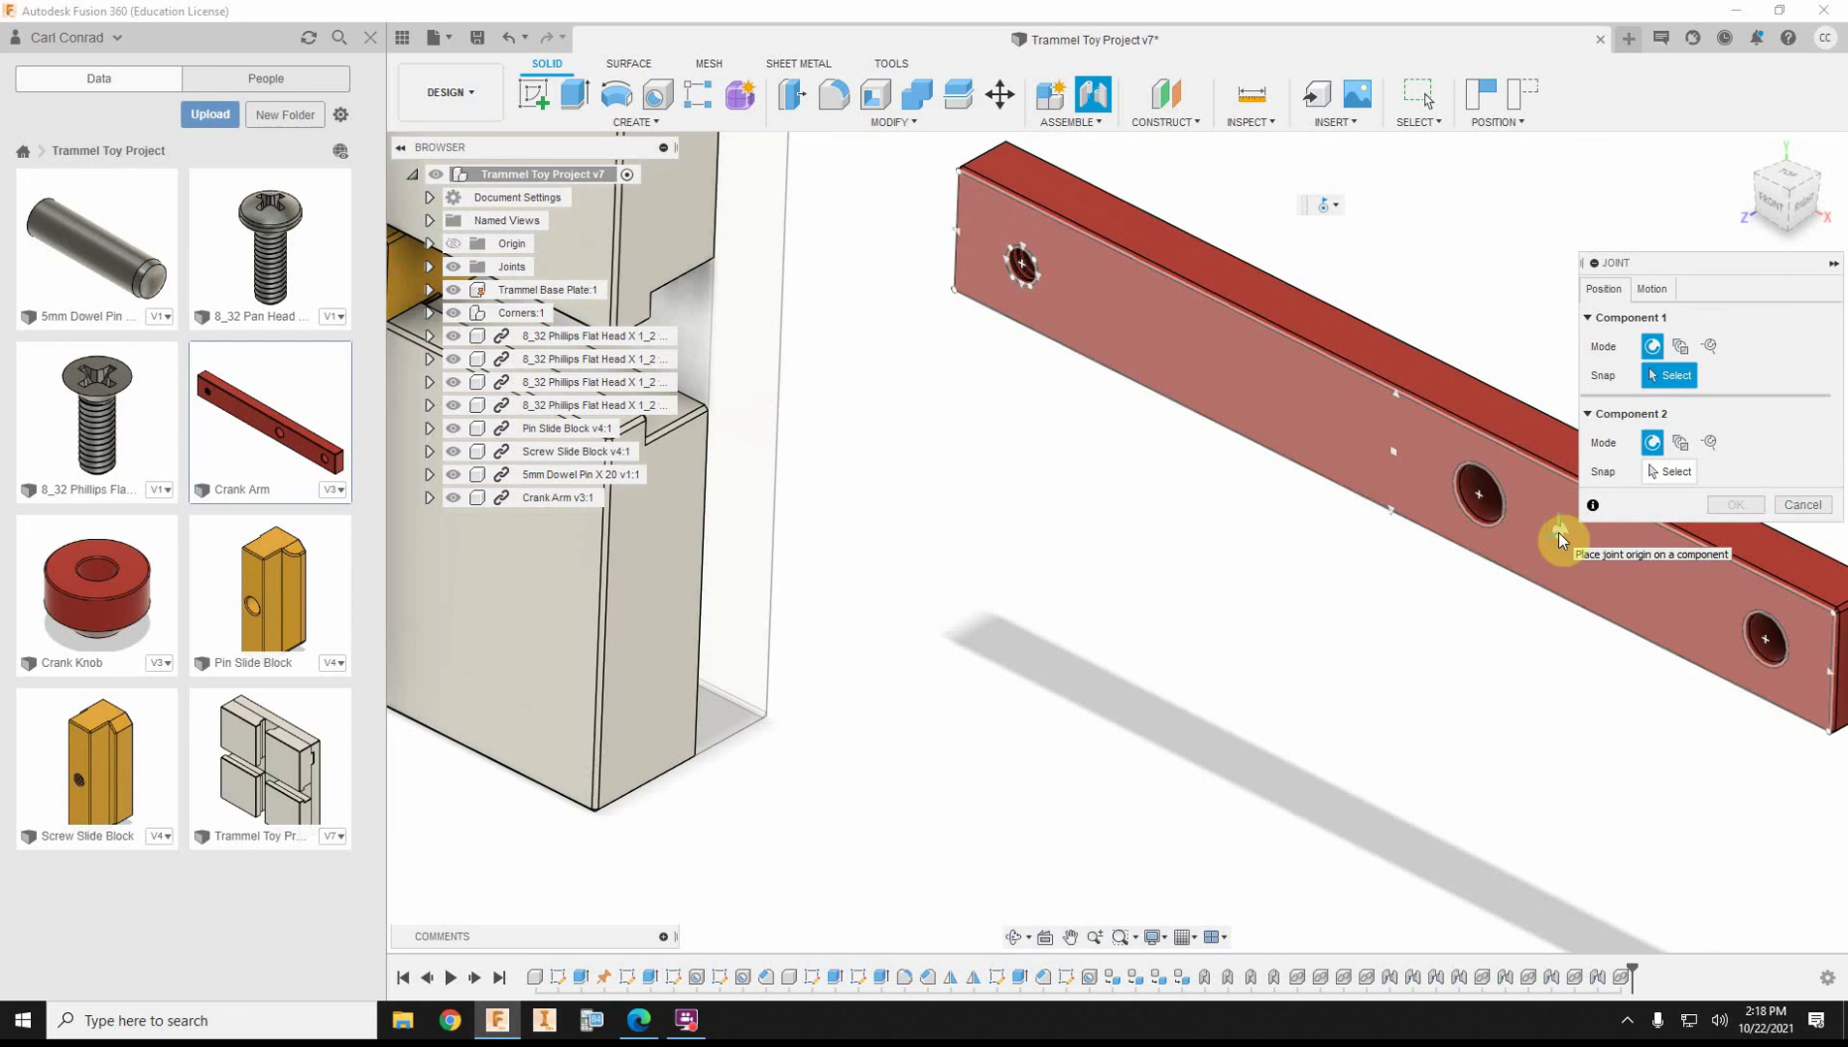
pyautogui.click(1558, 532)
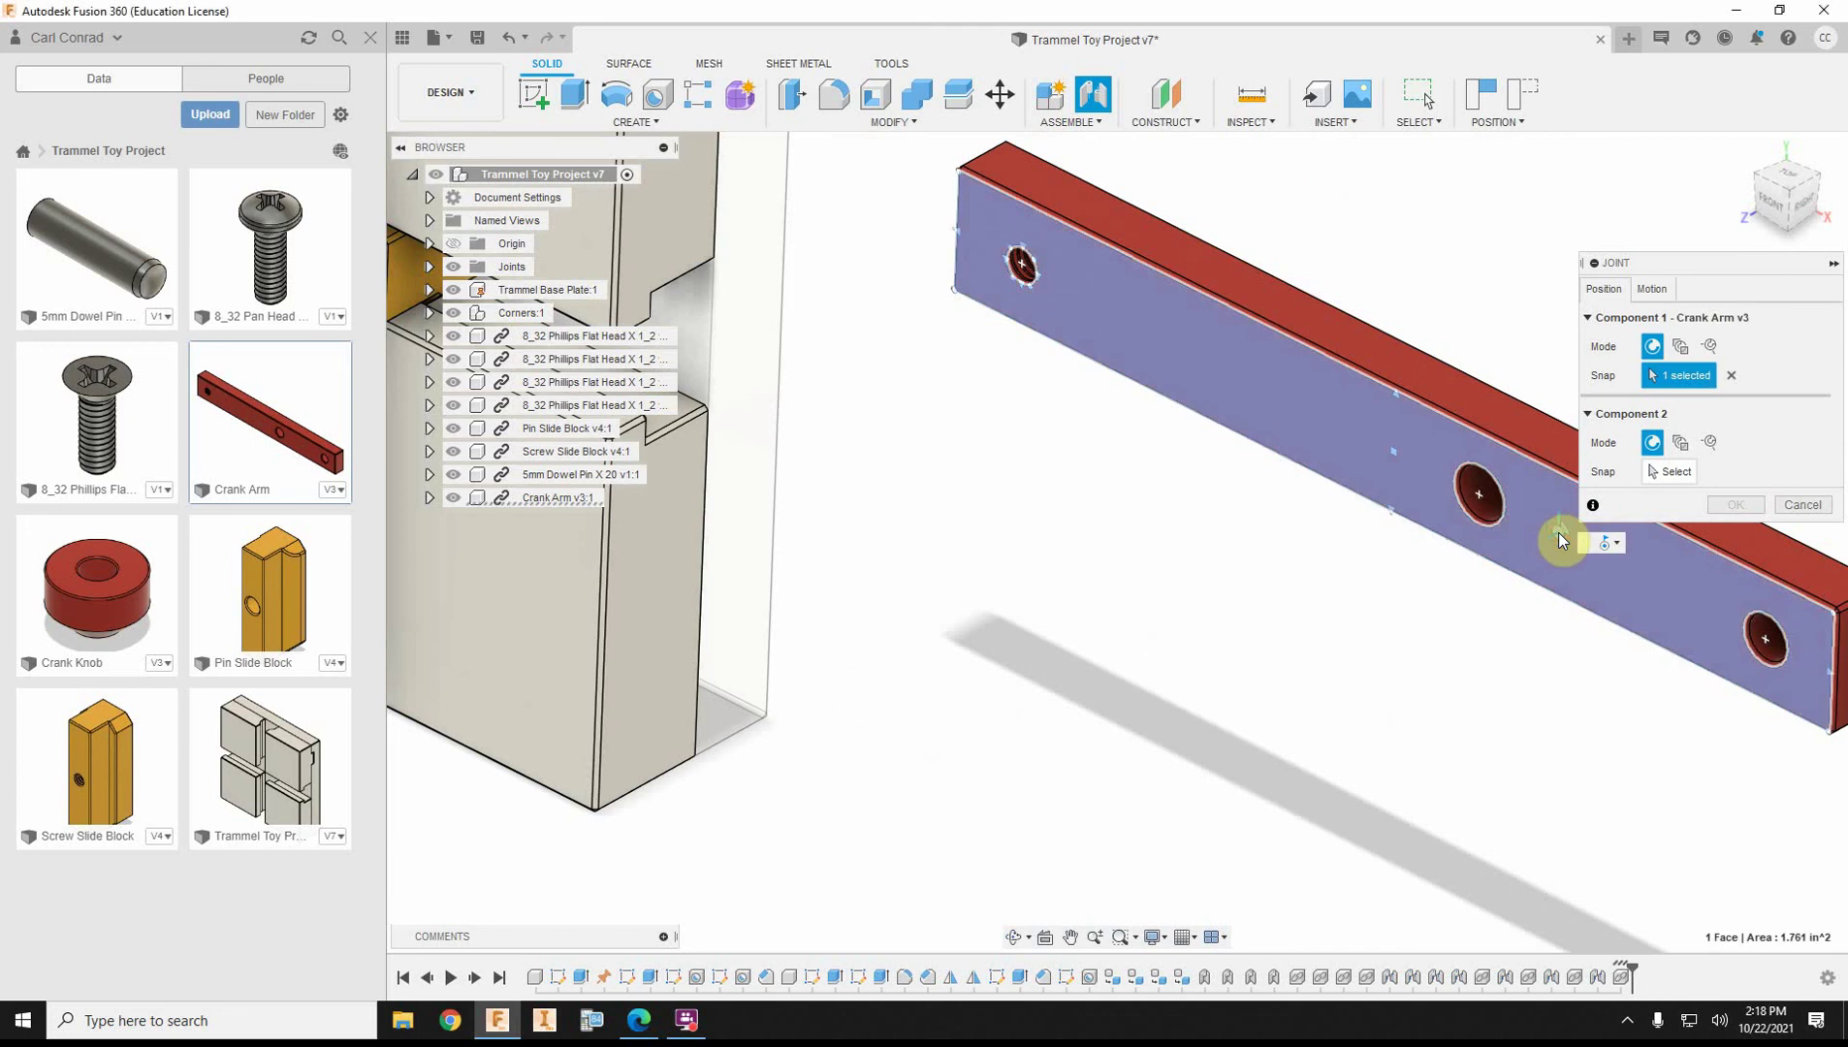
pyautogui.click(1479, 501)
# Place the Crank Arm joint's second origin at the centre of the Pin Slide Block's front hole and complete the joint.
pyautogui.scroll(1, 1332, 646)
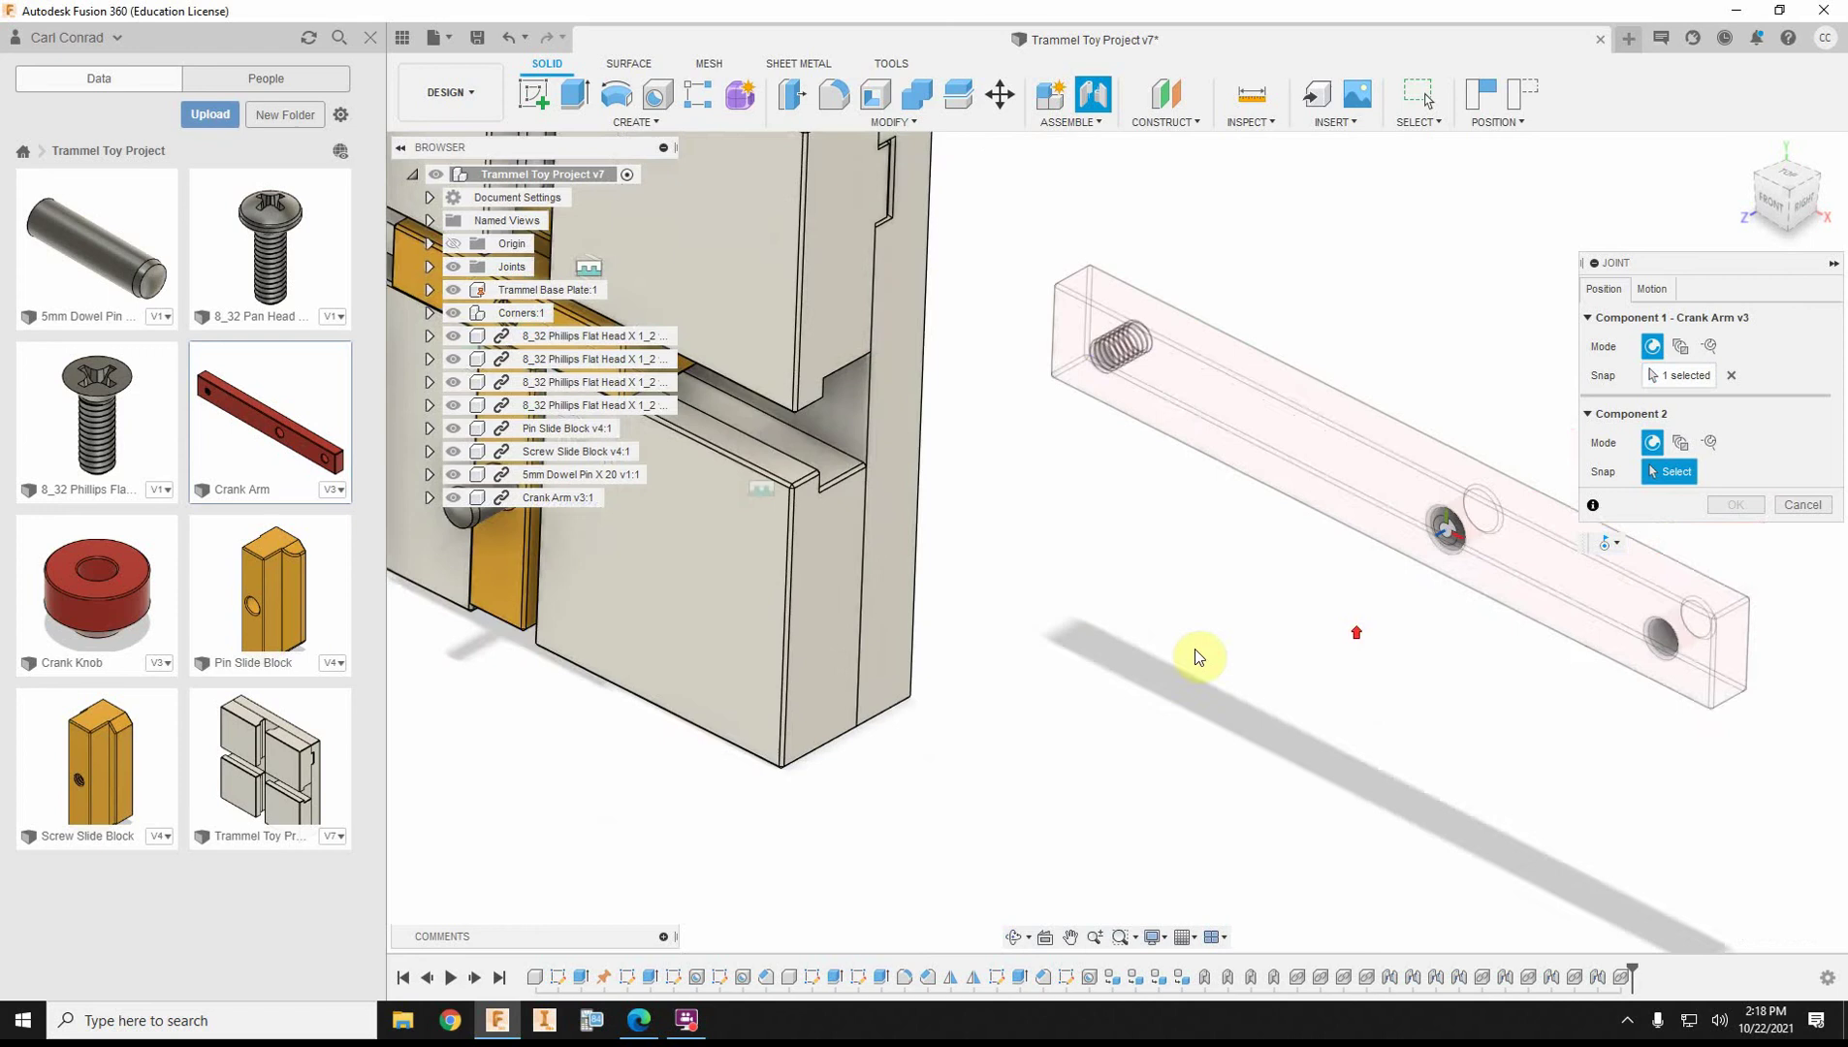
pyautogui.moveTo(506, 728); pyautogui.dragTo(1129, 870, button='middle')
pyautogui.scroll(-2, 1128, 870)
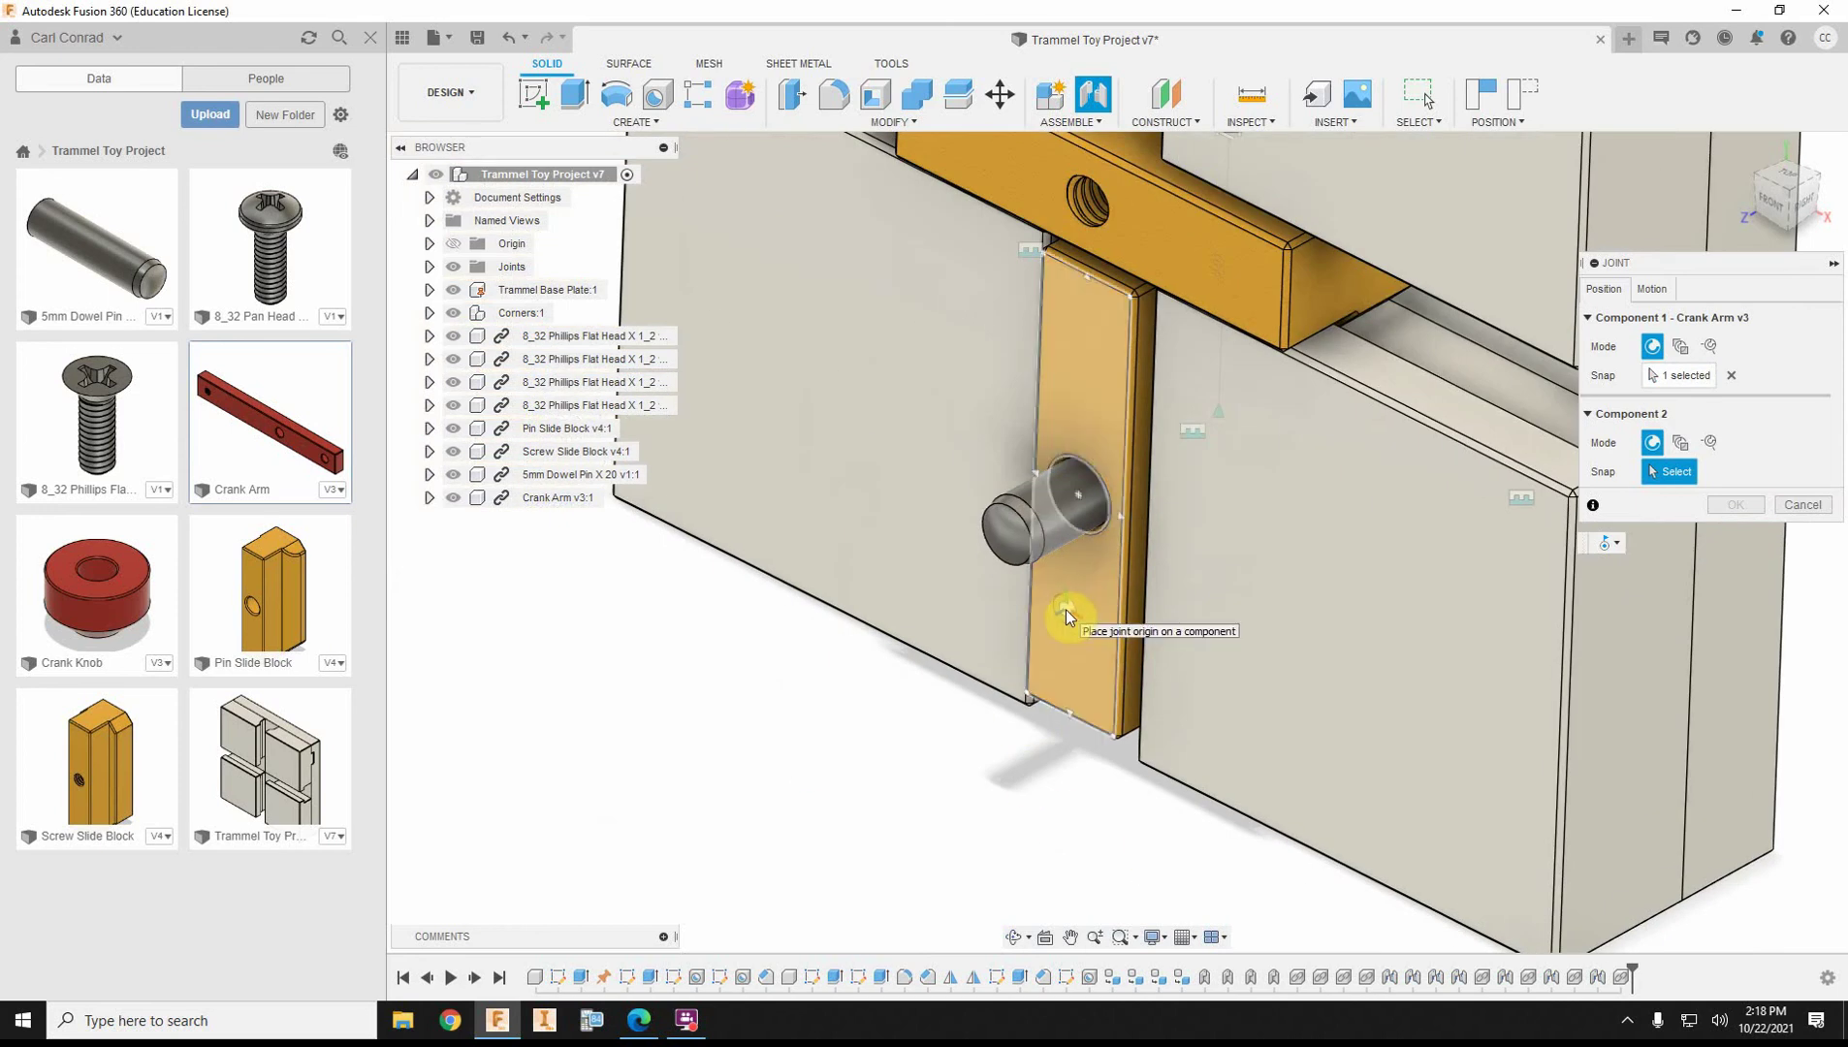
pyautogui.click(1078, 495)
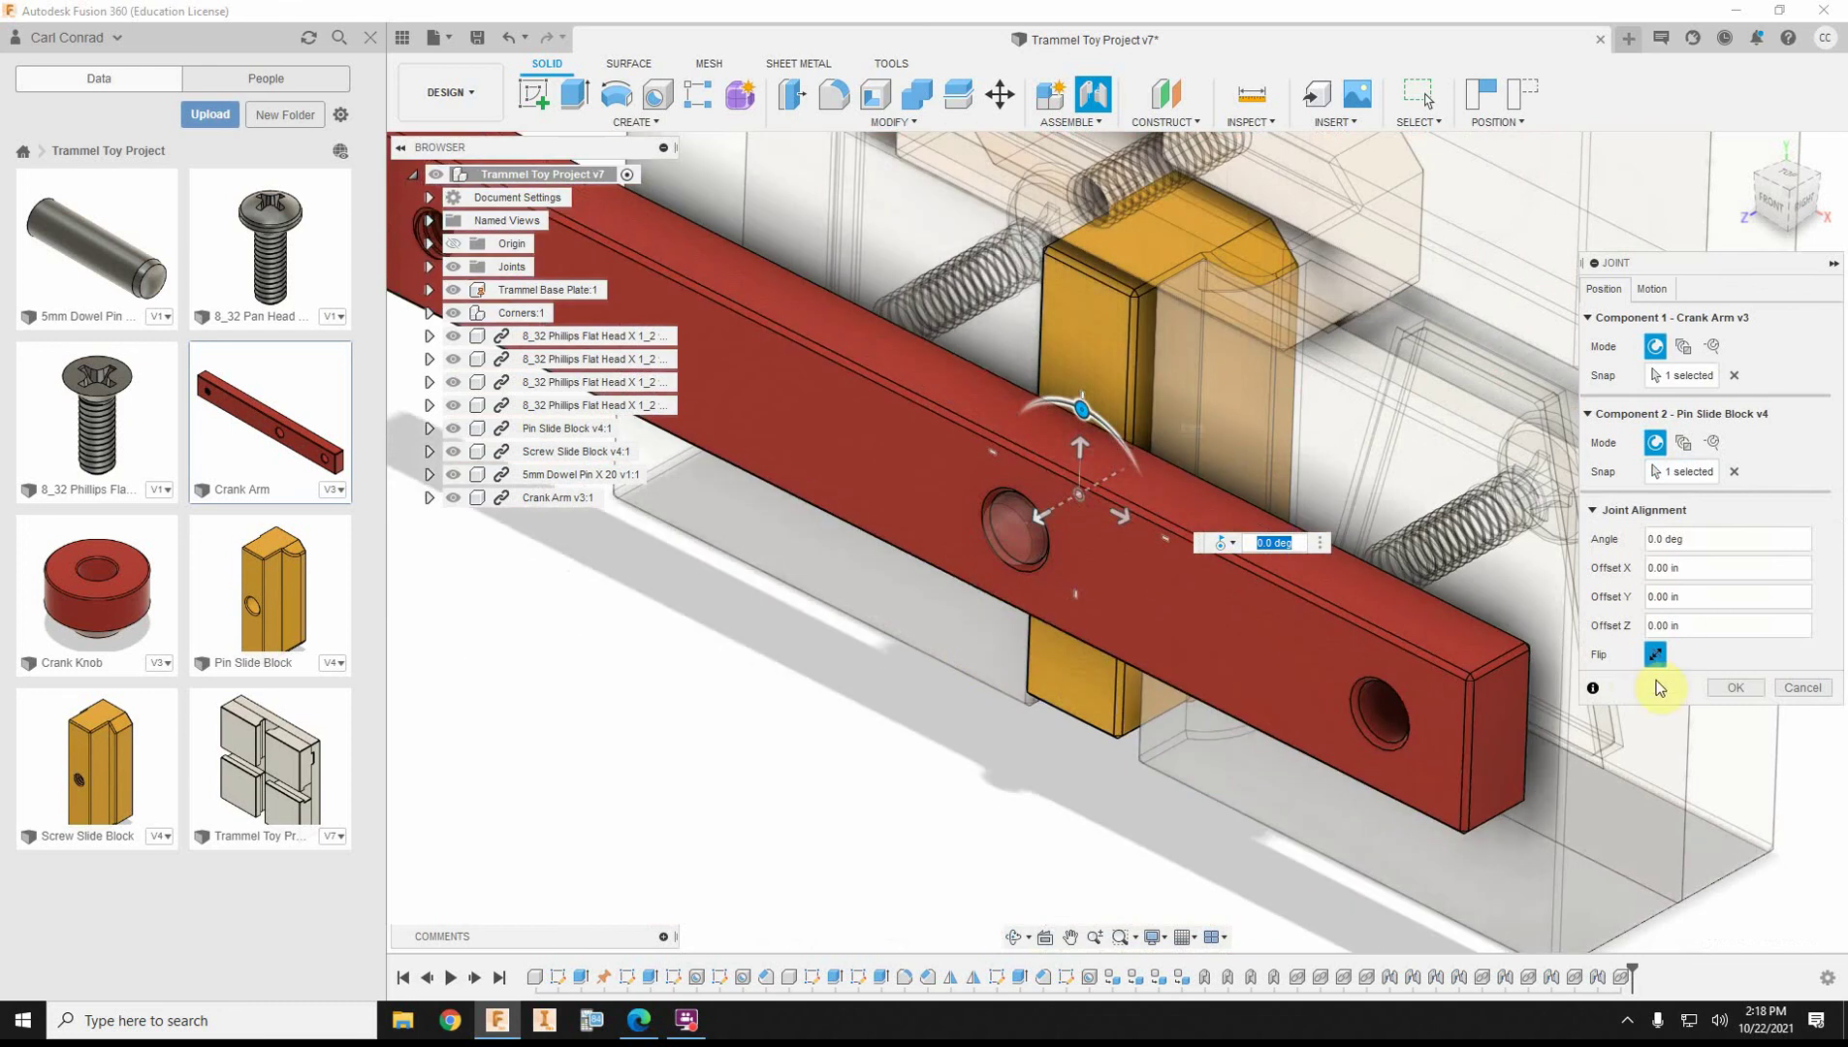
pyautogui.click(1731, 687)
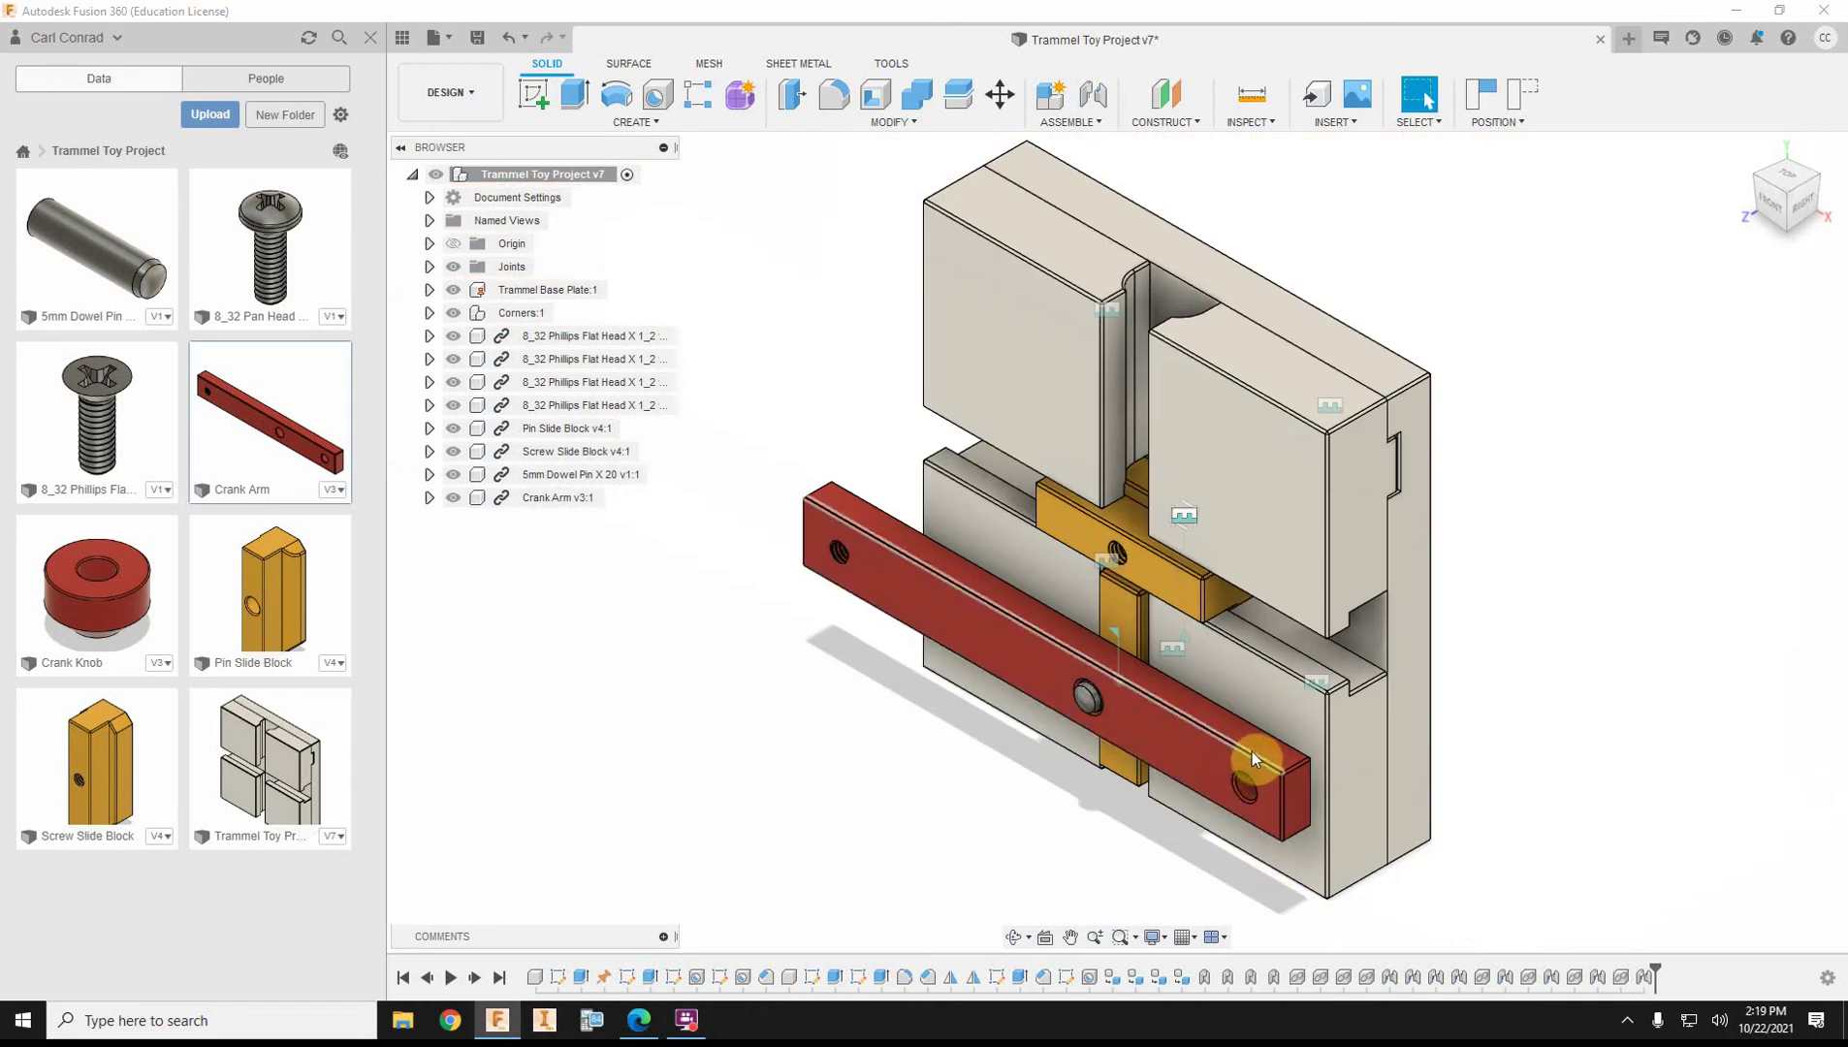
# Slide the Crank Arm slightly down the vertical channel and turn its revolute joint until the arm stands vertical.
pyautogui.moveTo(1256, 740); pyautogui.dragTo(1258, 775)
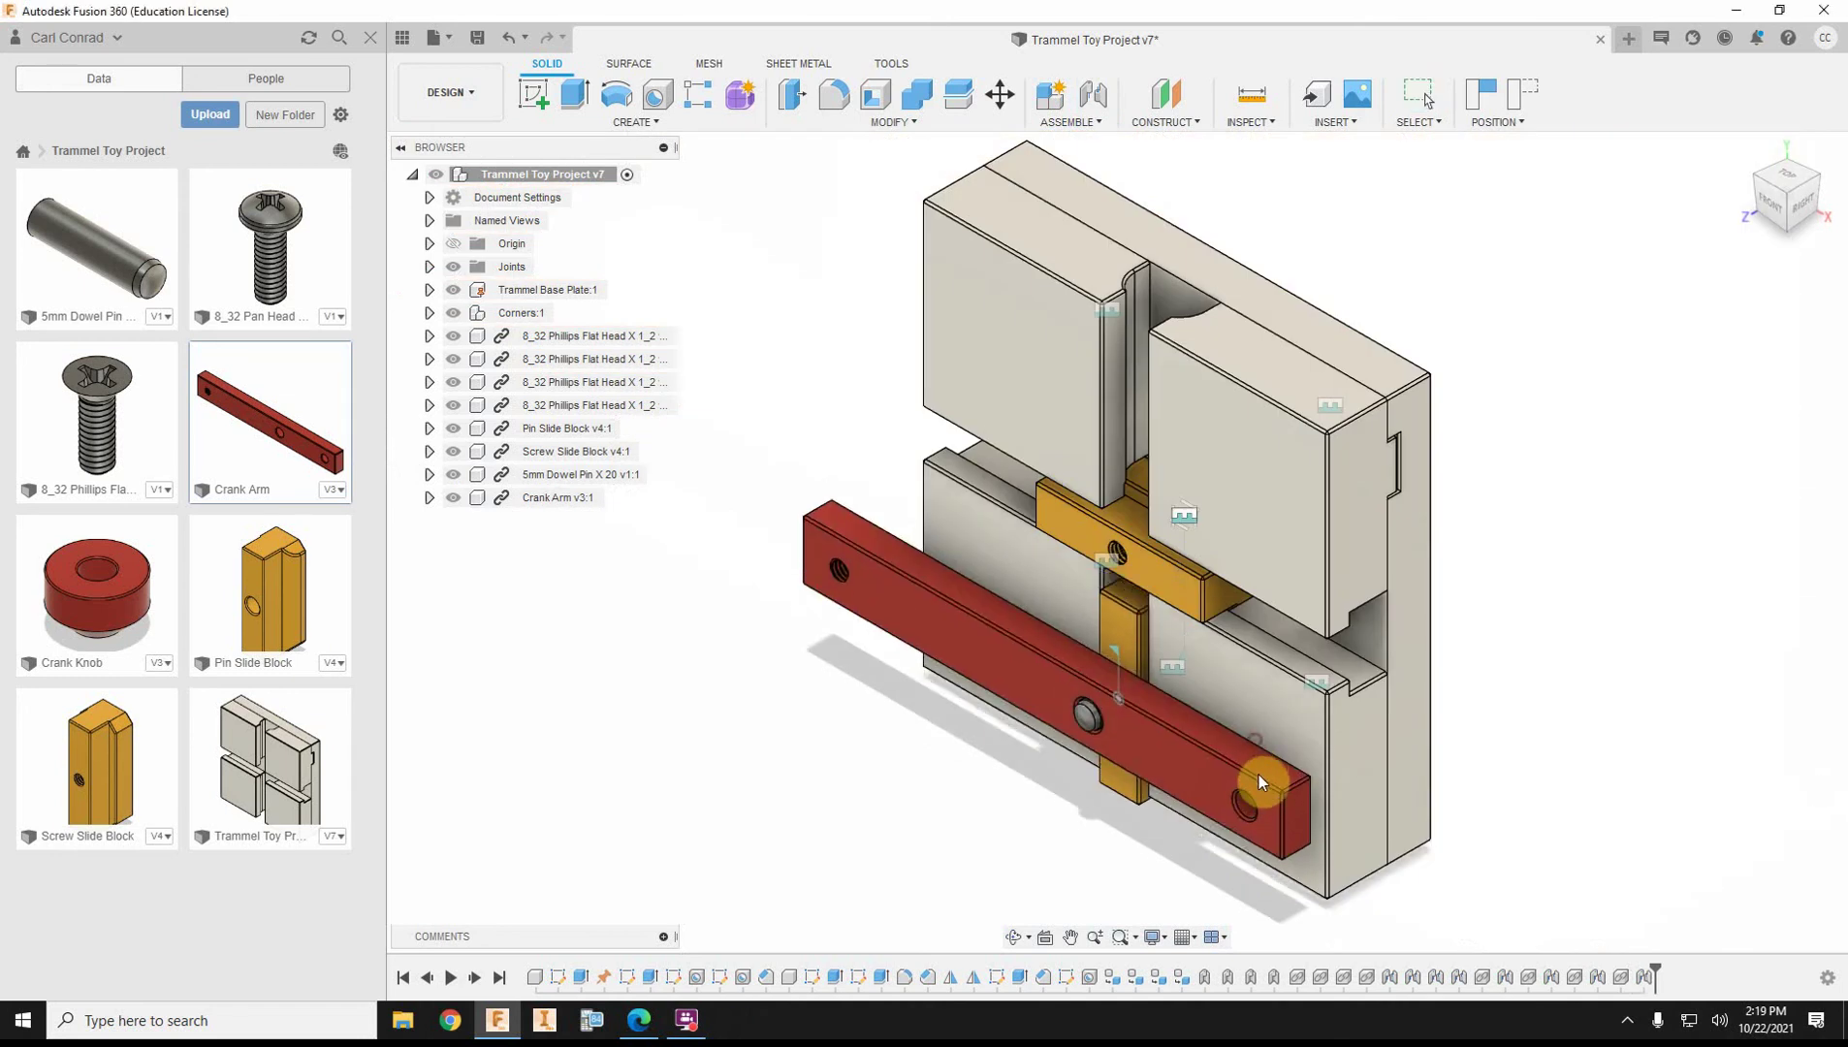
pyautogui.click(1114, 667)
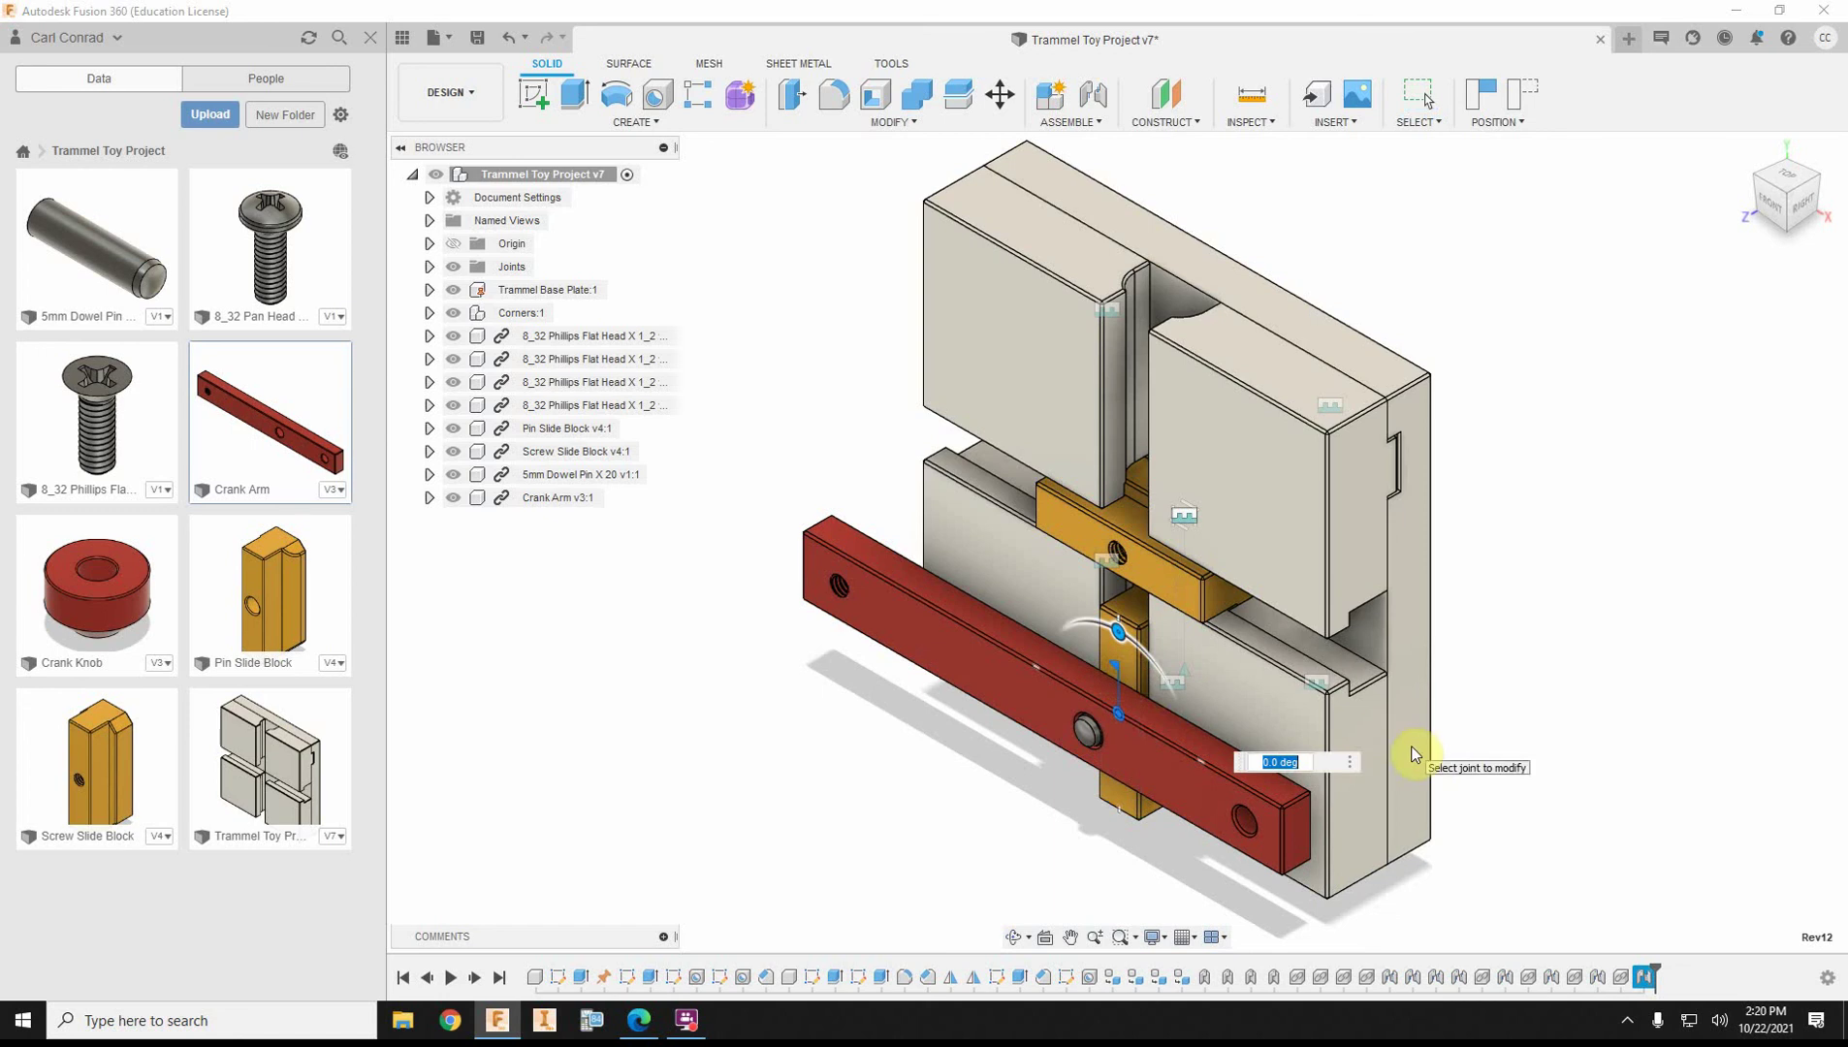
pyautogui.press('Return')
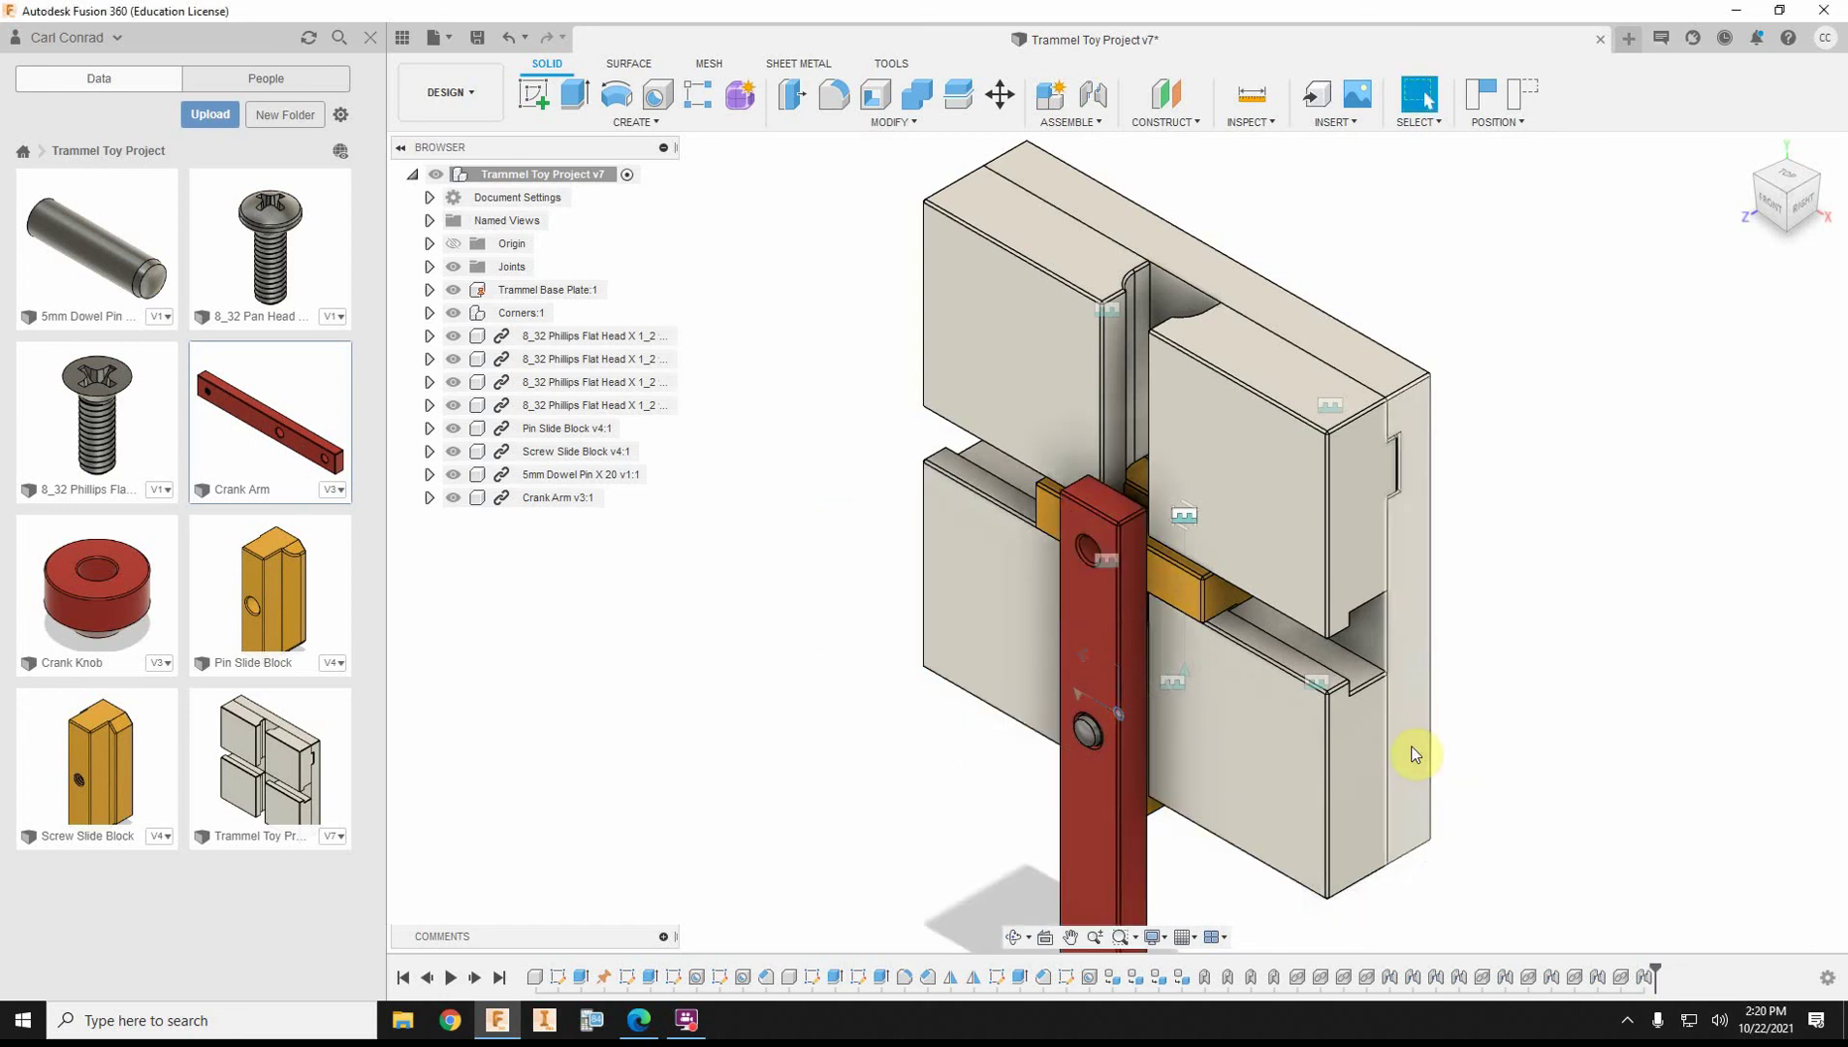
# Slide the Crank Arm and Pin Slide Block up past the base plate's upper edge, and the Screw Slide Block outward to the horizontal channel's right end.
pyautogui.scroll(-1, 1224, 797)
pyautogui.moveTo(1223, 797); pyautogui.dragTo(1246, 636, button='middle')
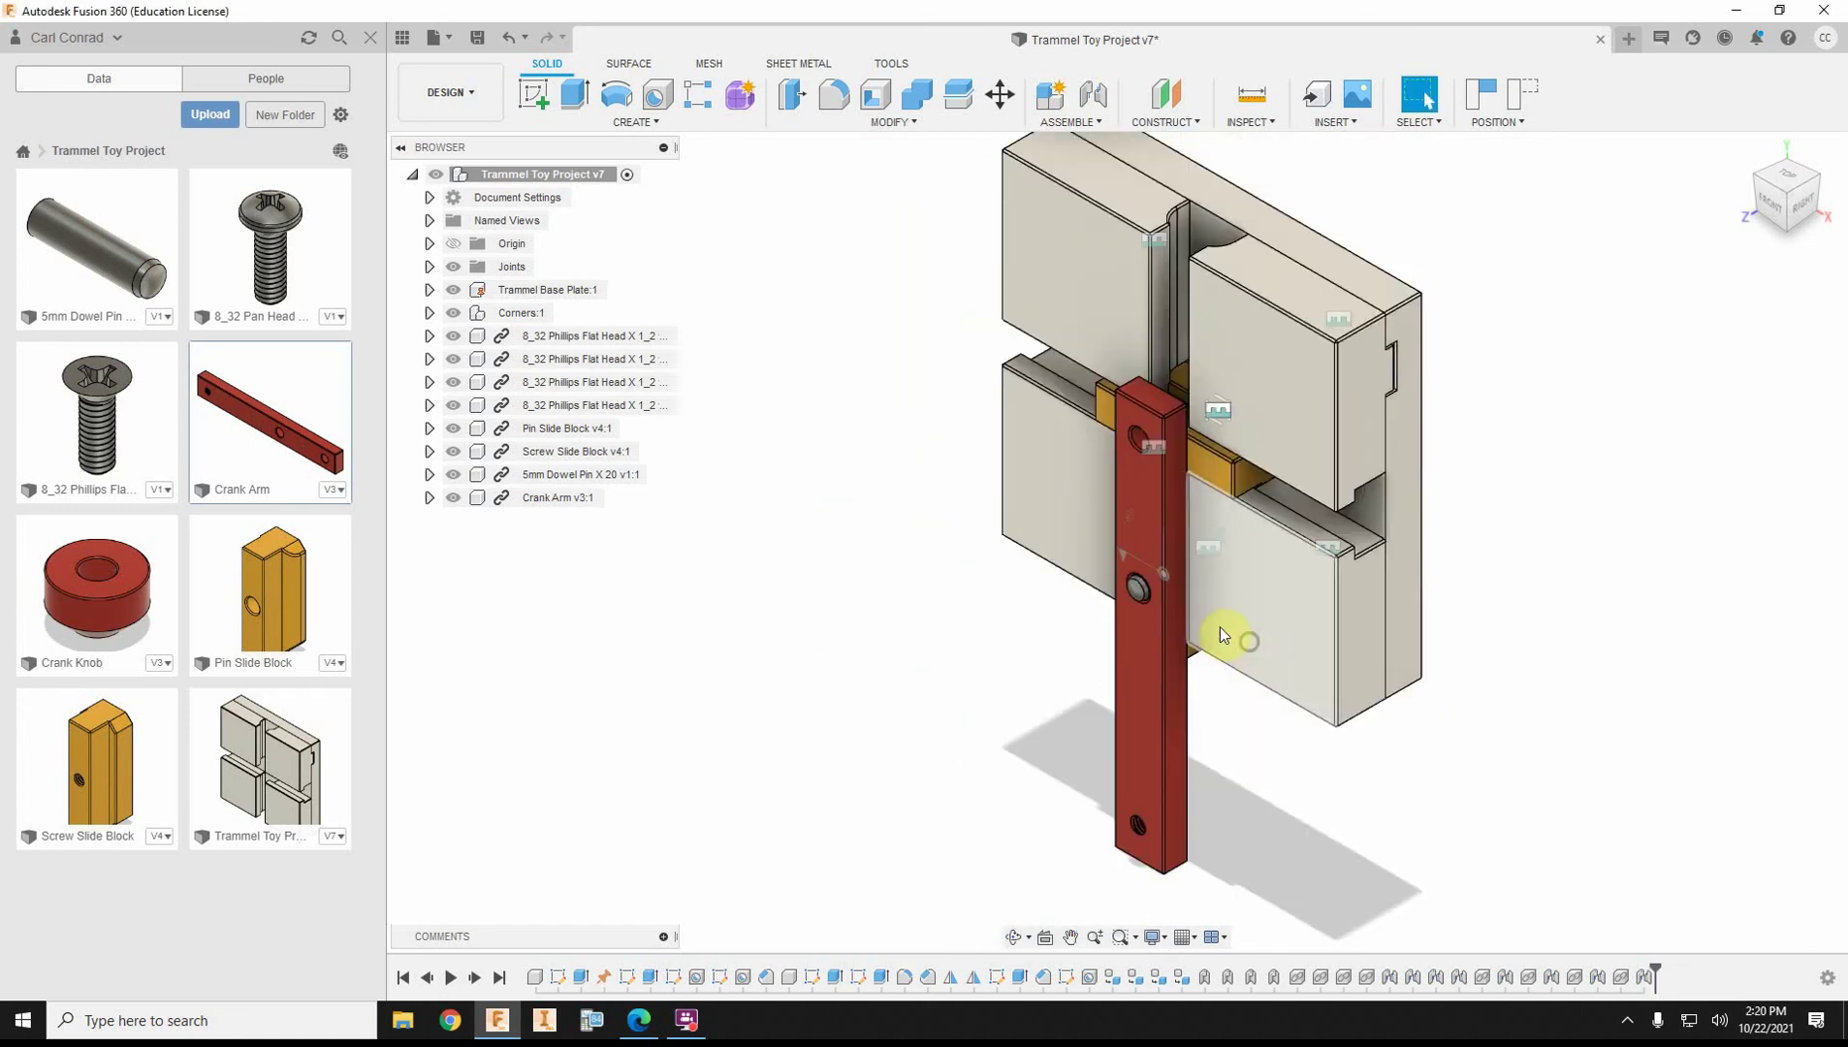
pyautogui.click(1142, 569)
pyautogui.scroll(2, 1126, 682)
pyautogui.moveTo(1125, 682); pyautogui.dragTo(1187, 716, button='middle')
pyautogui.moveTo(1190, 759); pyautogui.dragTo(1162, 263)
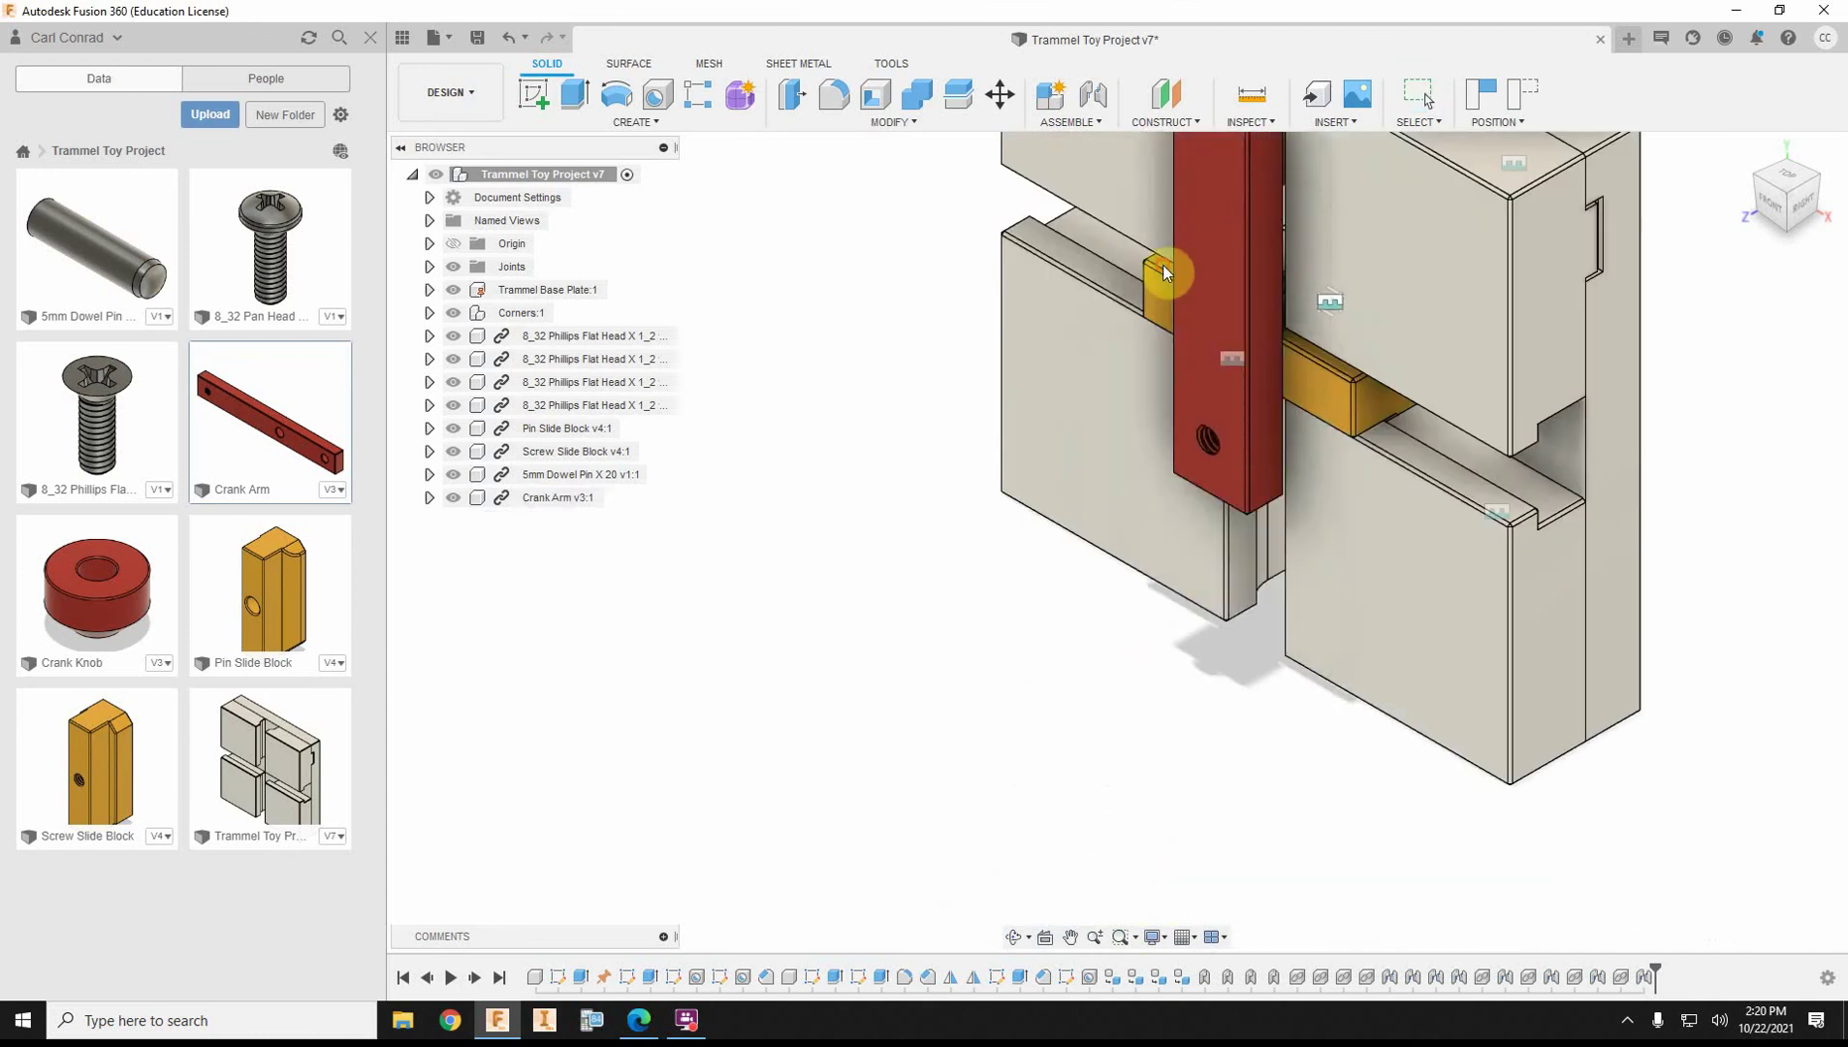
pyautogui.scroll(-5, 1414, 289)
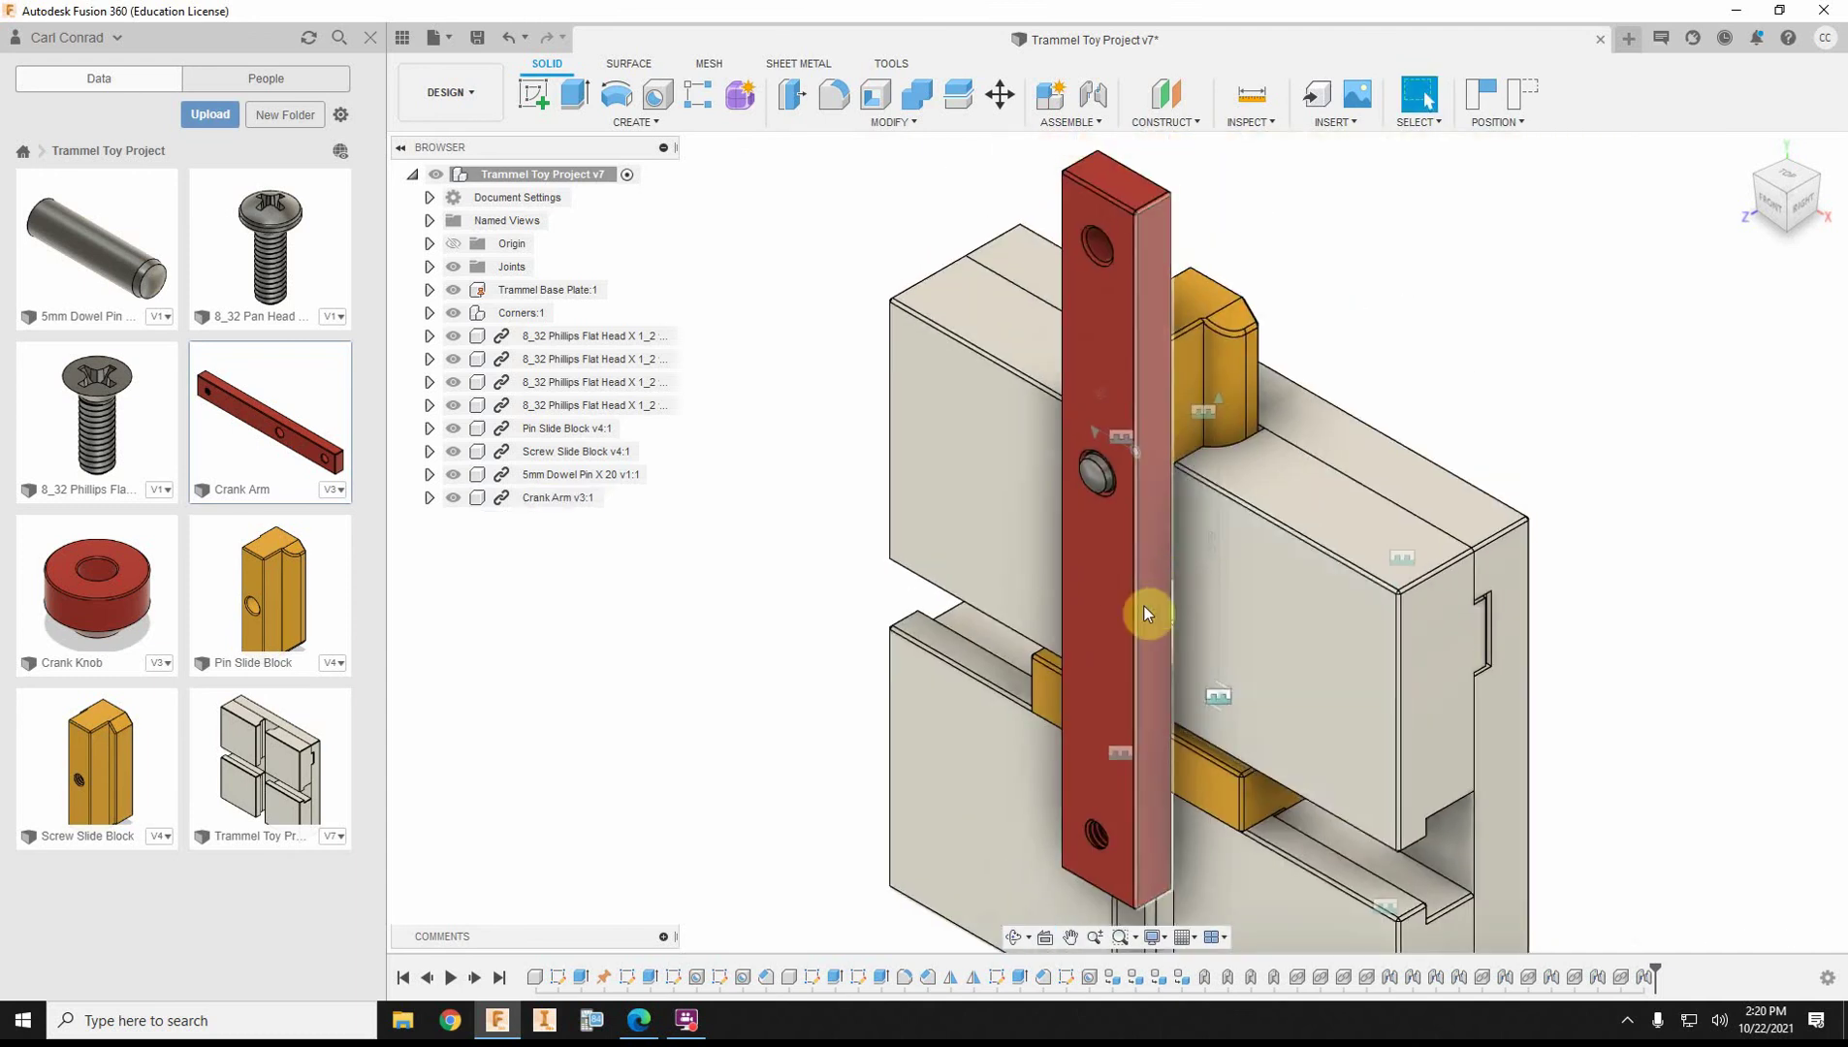
pyautogui.moveTo(1143, 607); pyautogui.dragTo(1371, 566)
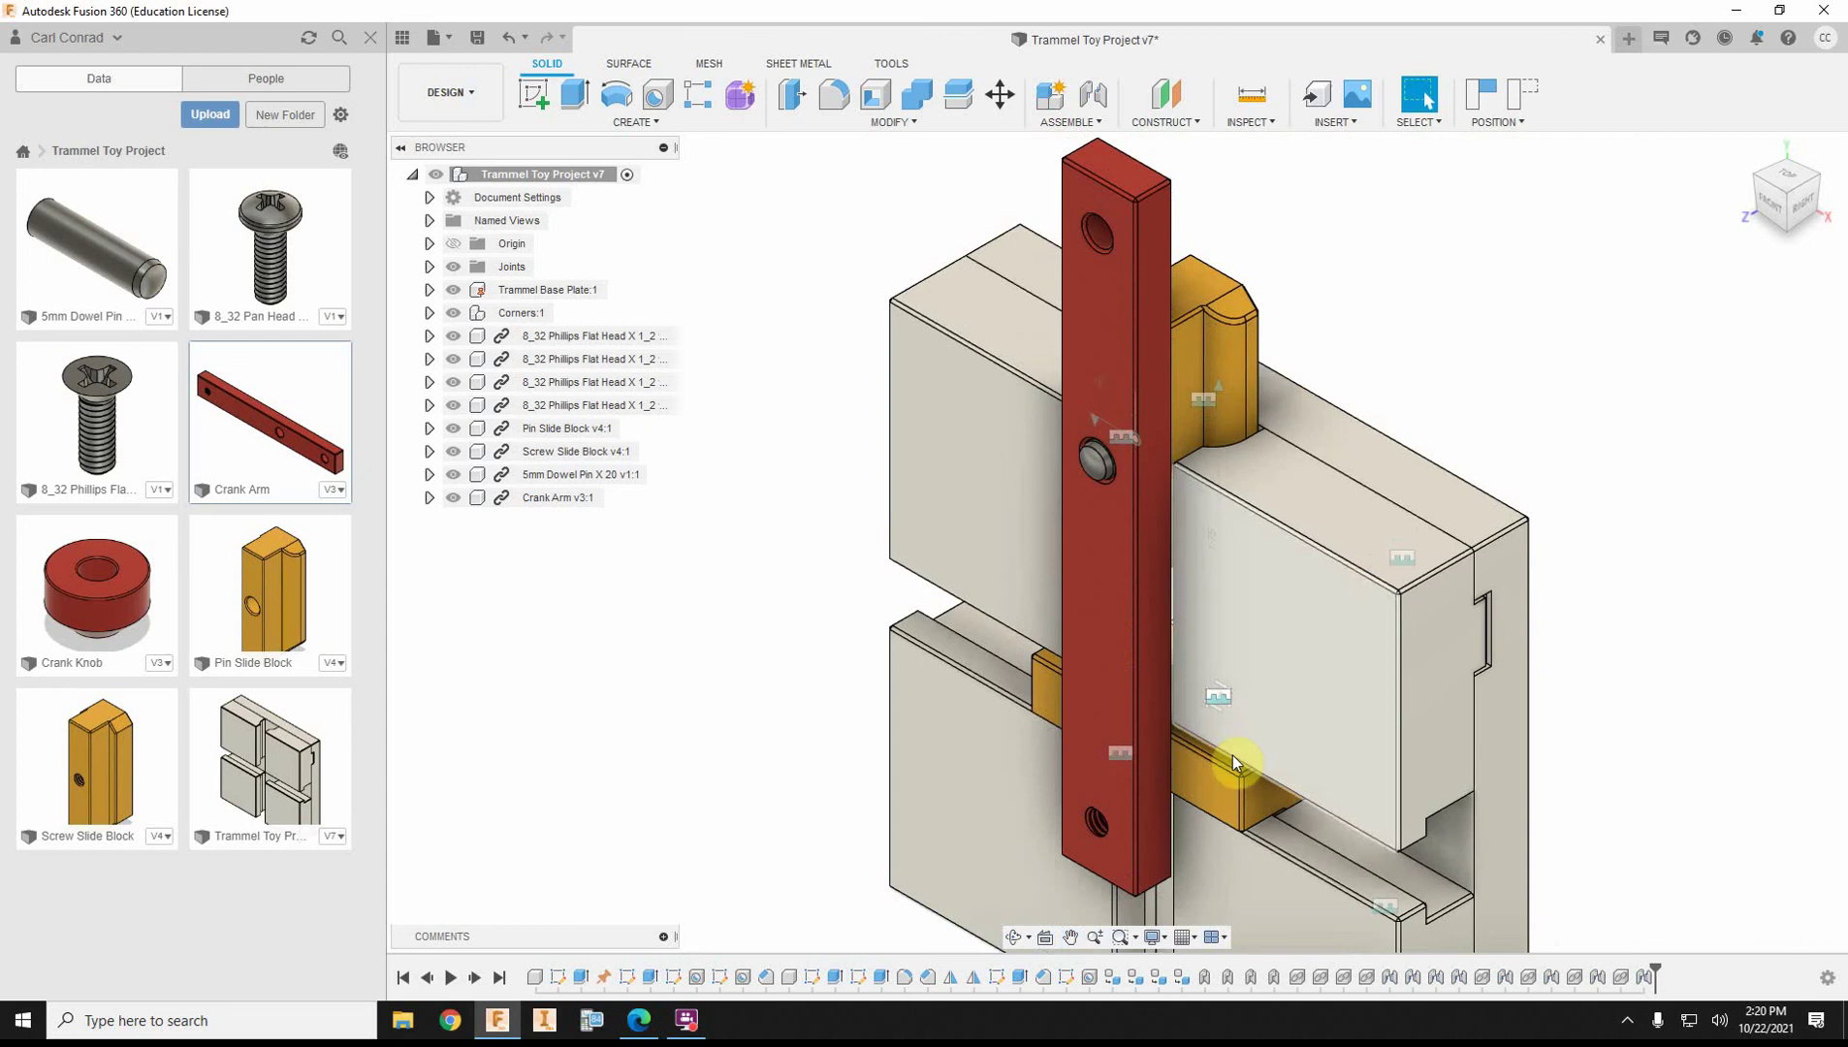
pyautogui.moveTo(1223, 806); pyautogui.dragTo(1425, 854)
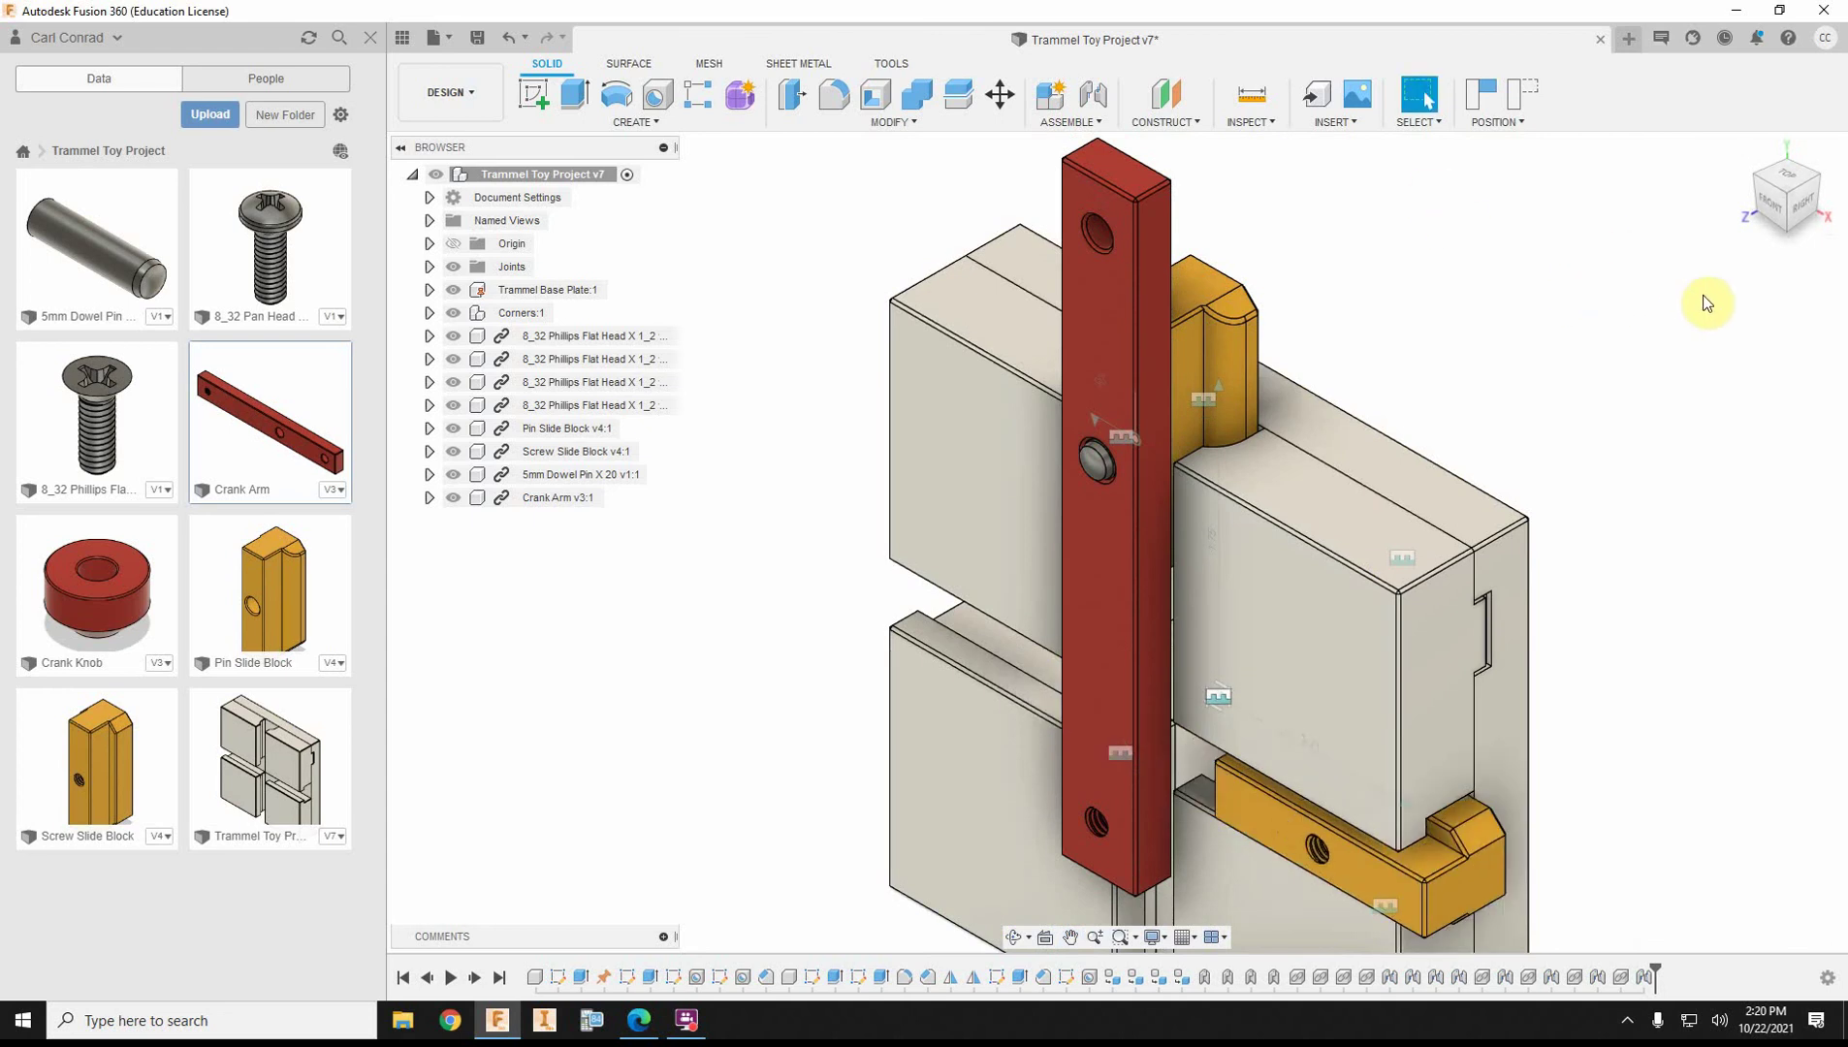
# Start a Revolute joint and place its first origin at the centre of the Crank Arm's upper end hole on the back face.
pyautogui.click(1816, 179)
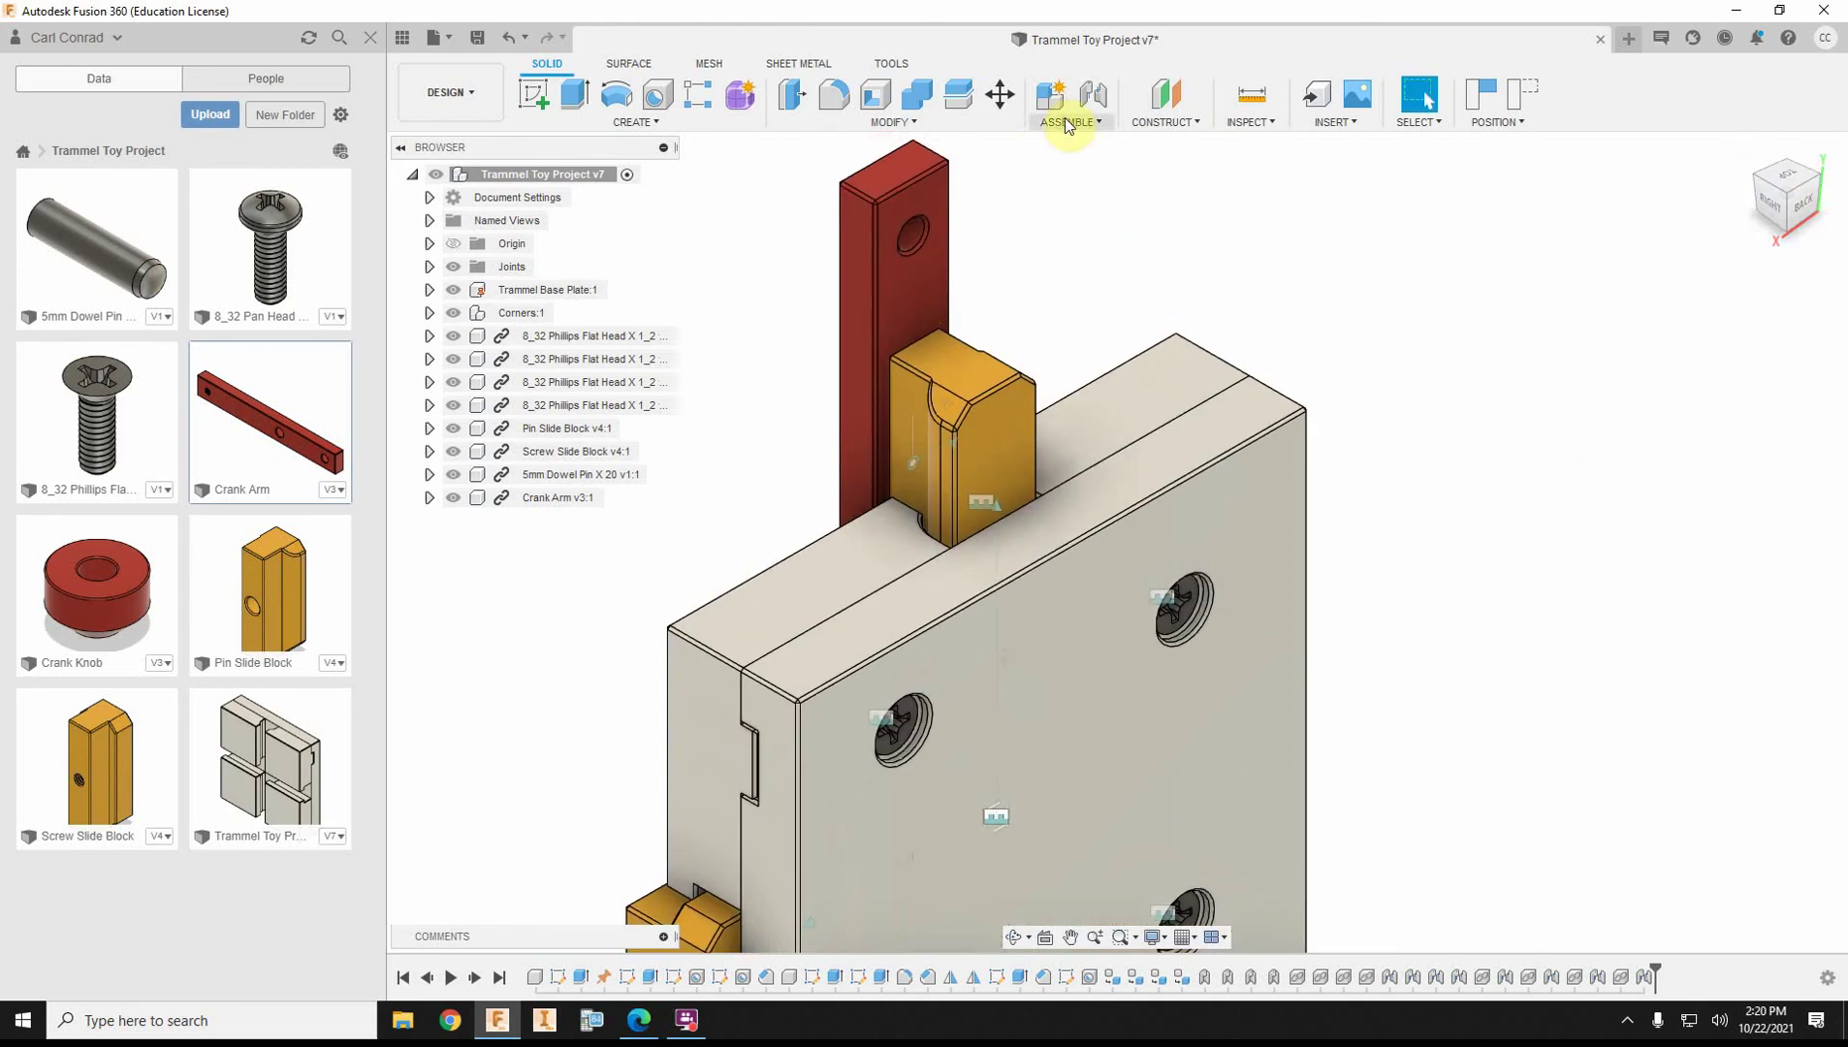
pyautogui.click(1064, 123)
pyautogui.click(1063, 171)
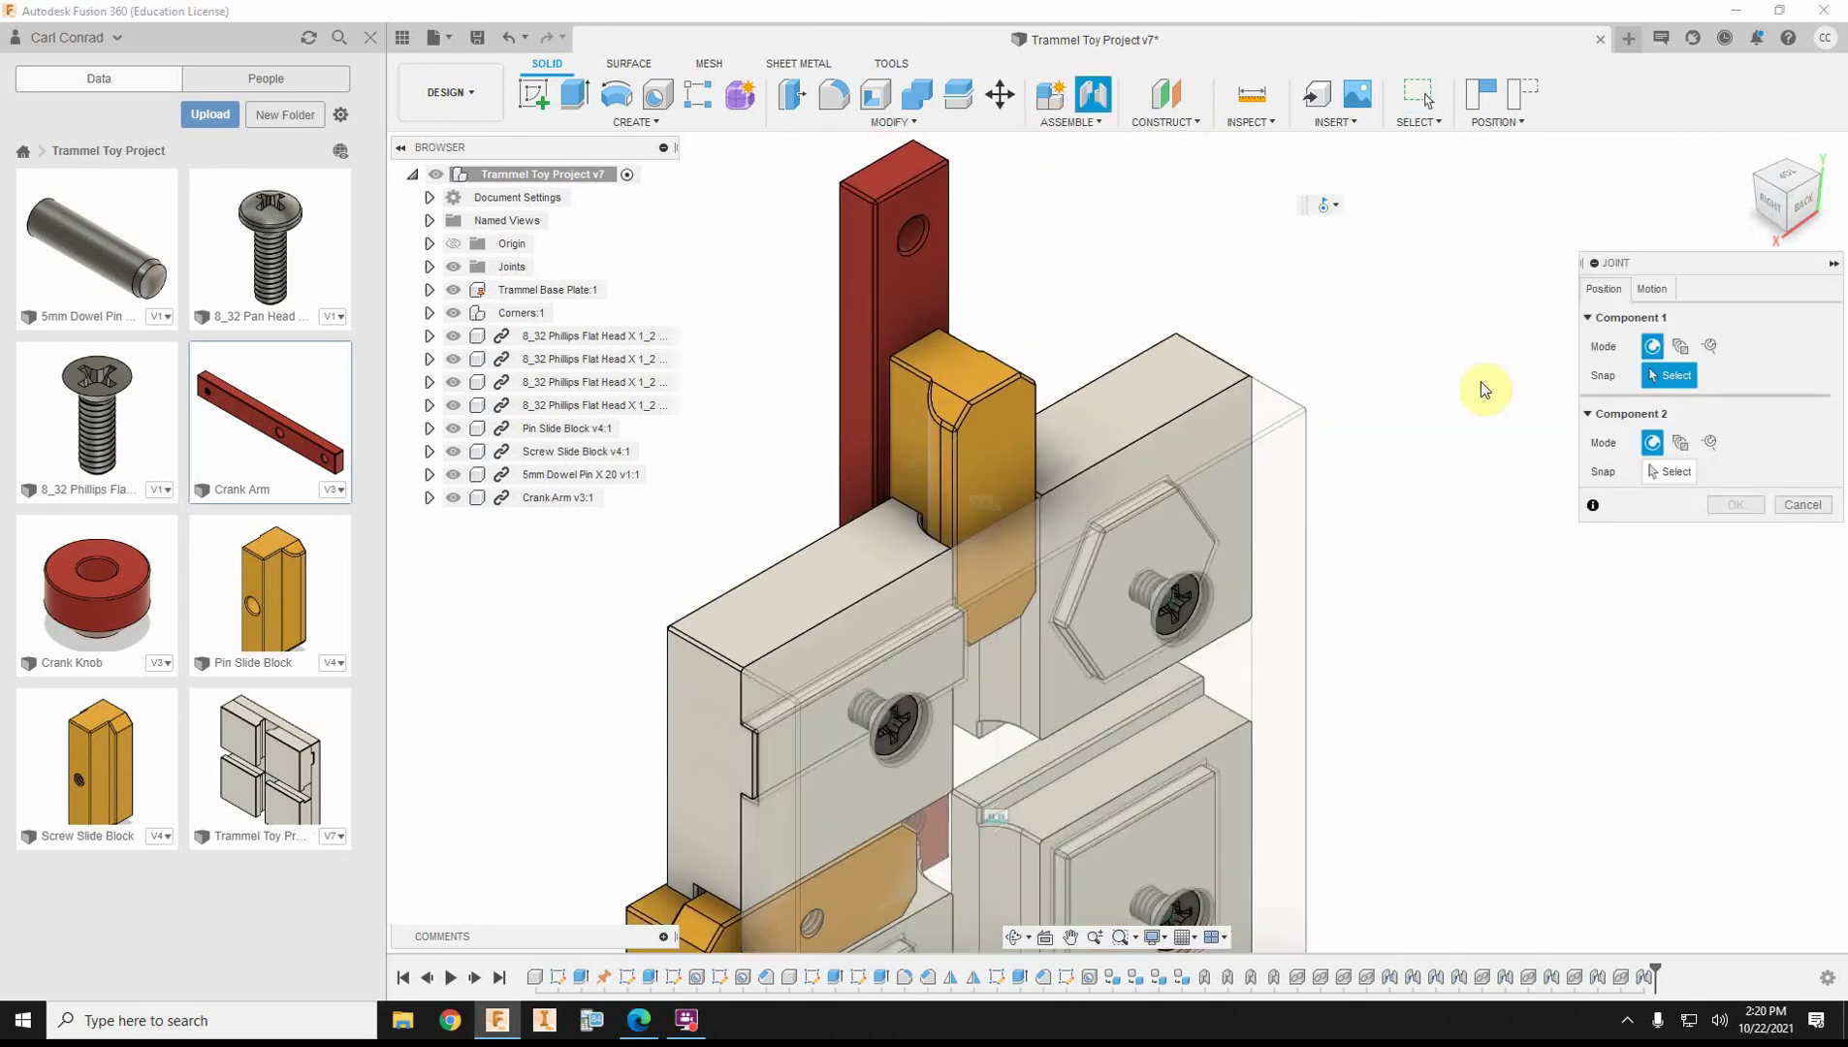
pyautogui.click(1651, 289)
pyautogui.click(1601, 291)
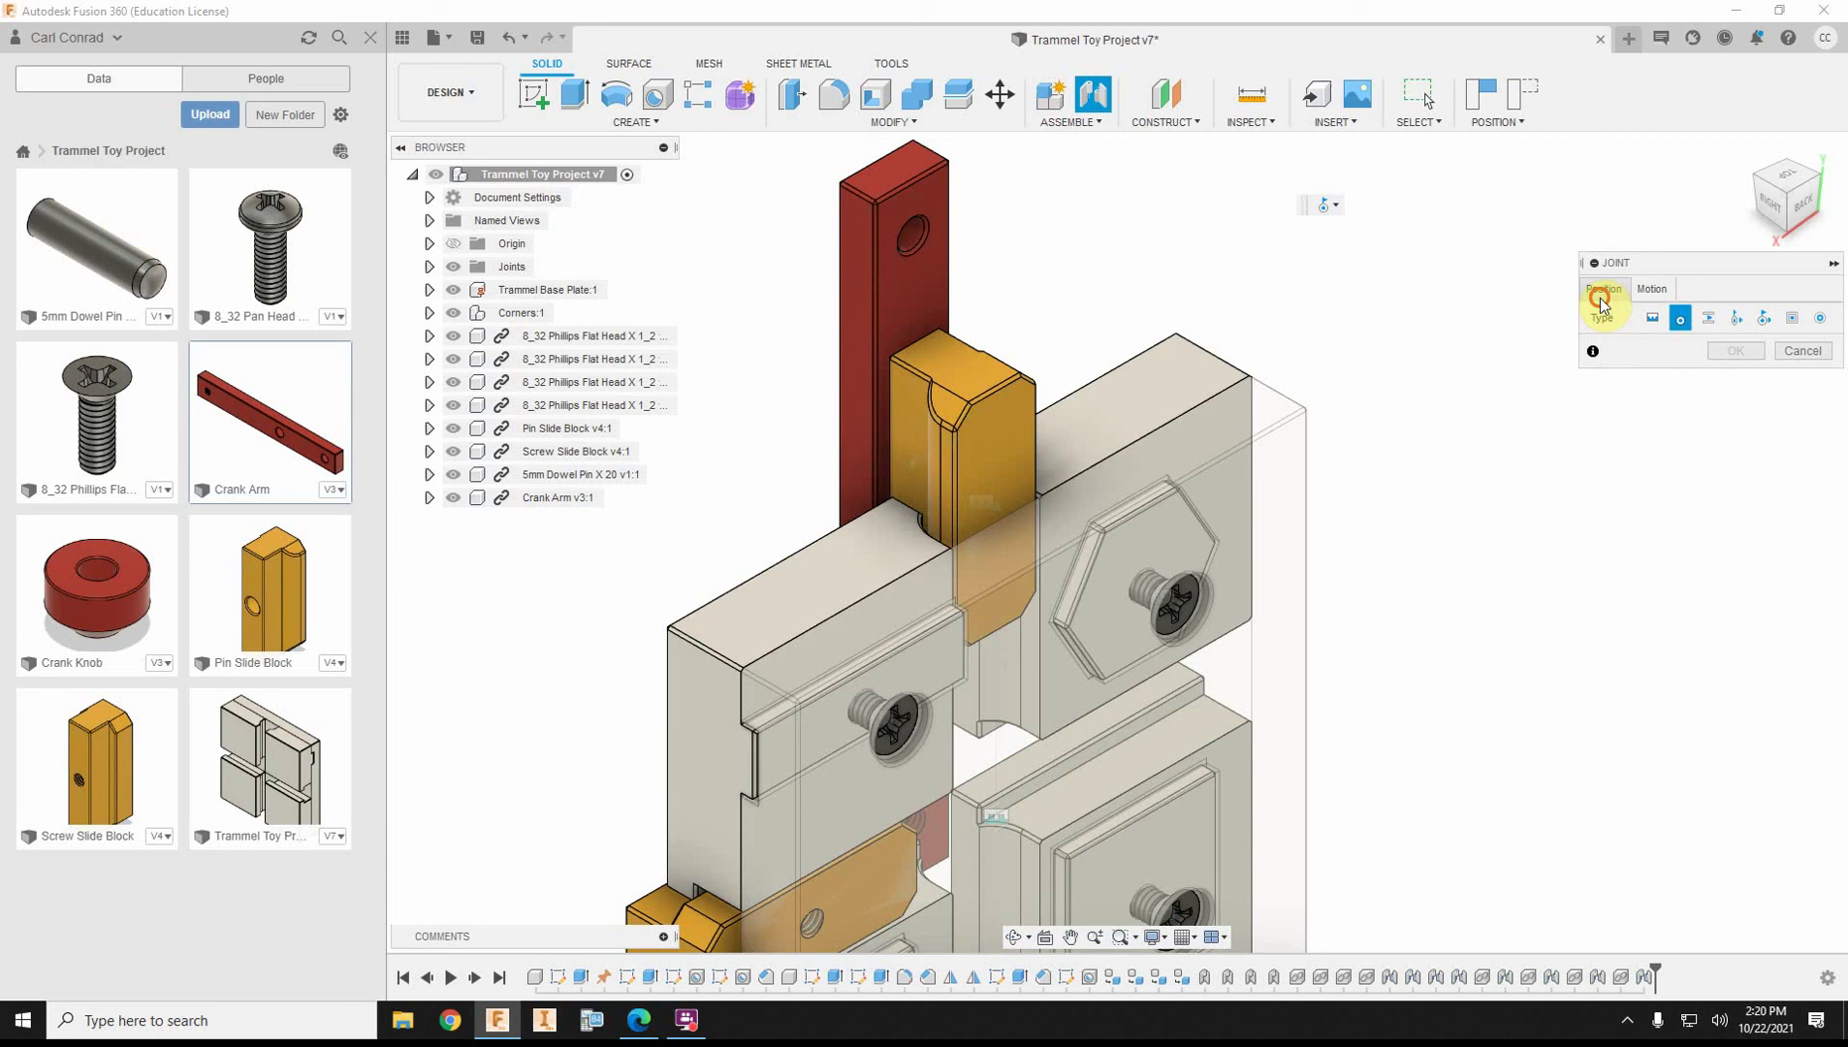
pyautogui.click(914, 290)
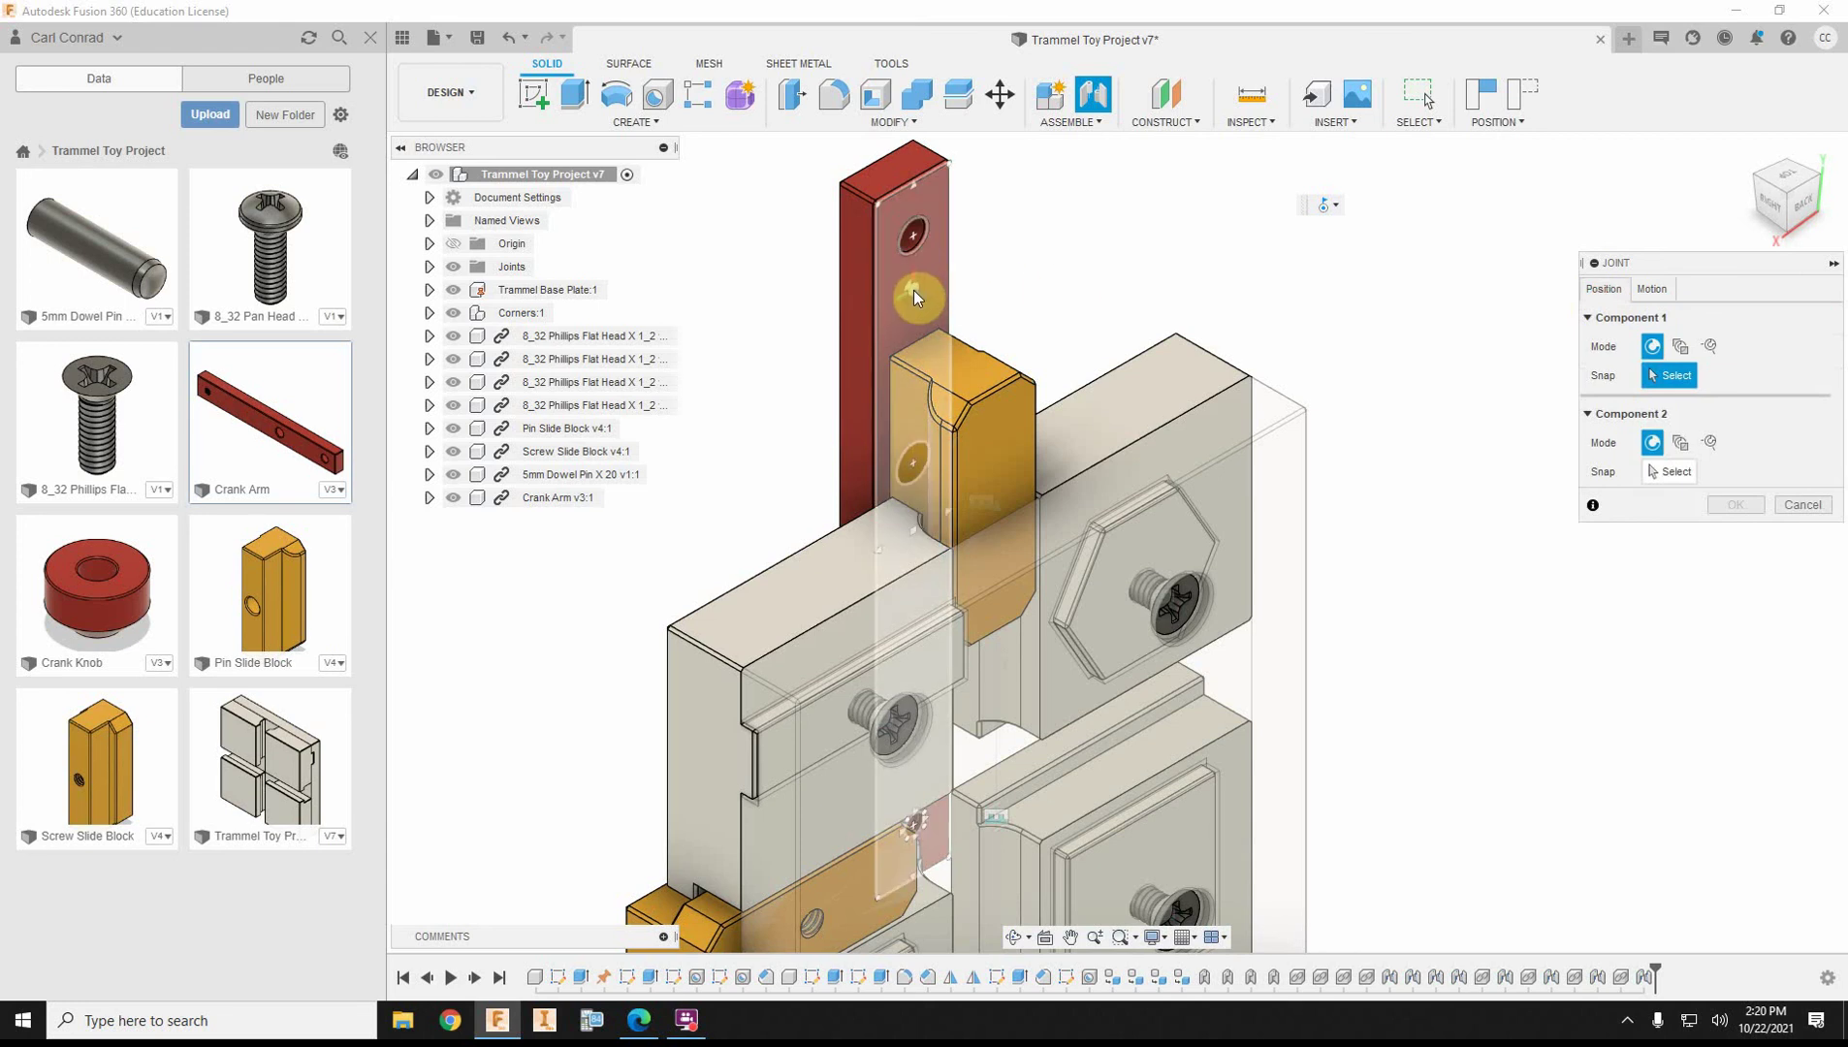
pyautogui.click(914, 291)
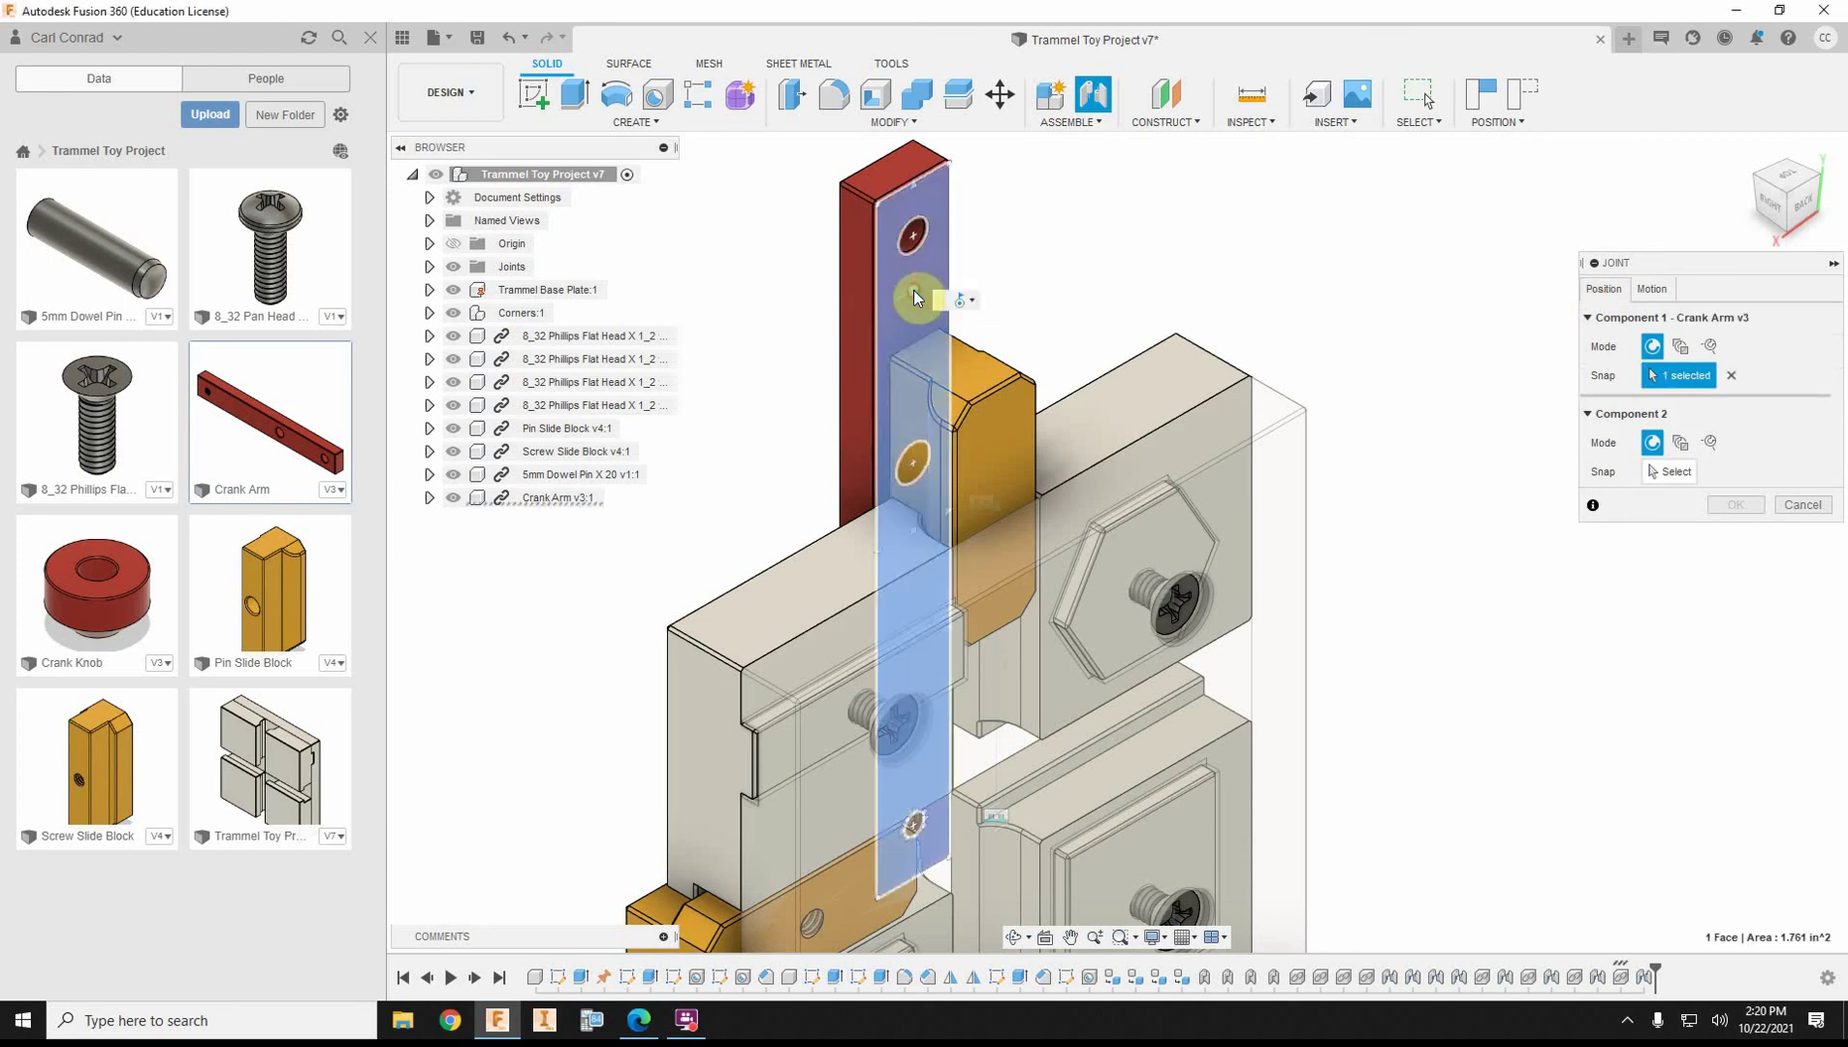
pyautogui.click(918, 238)
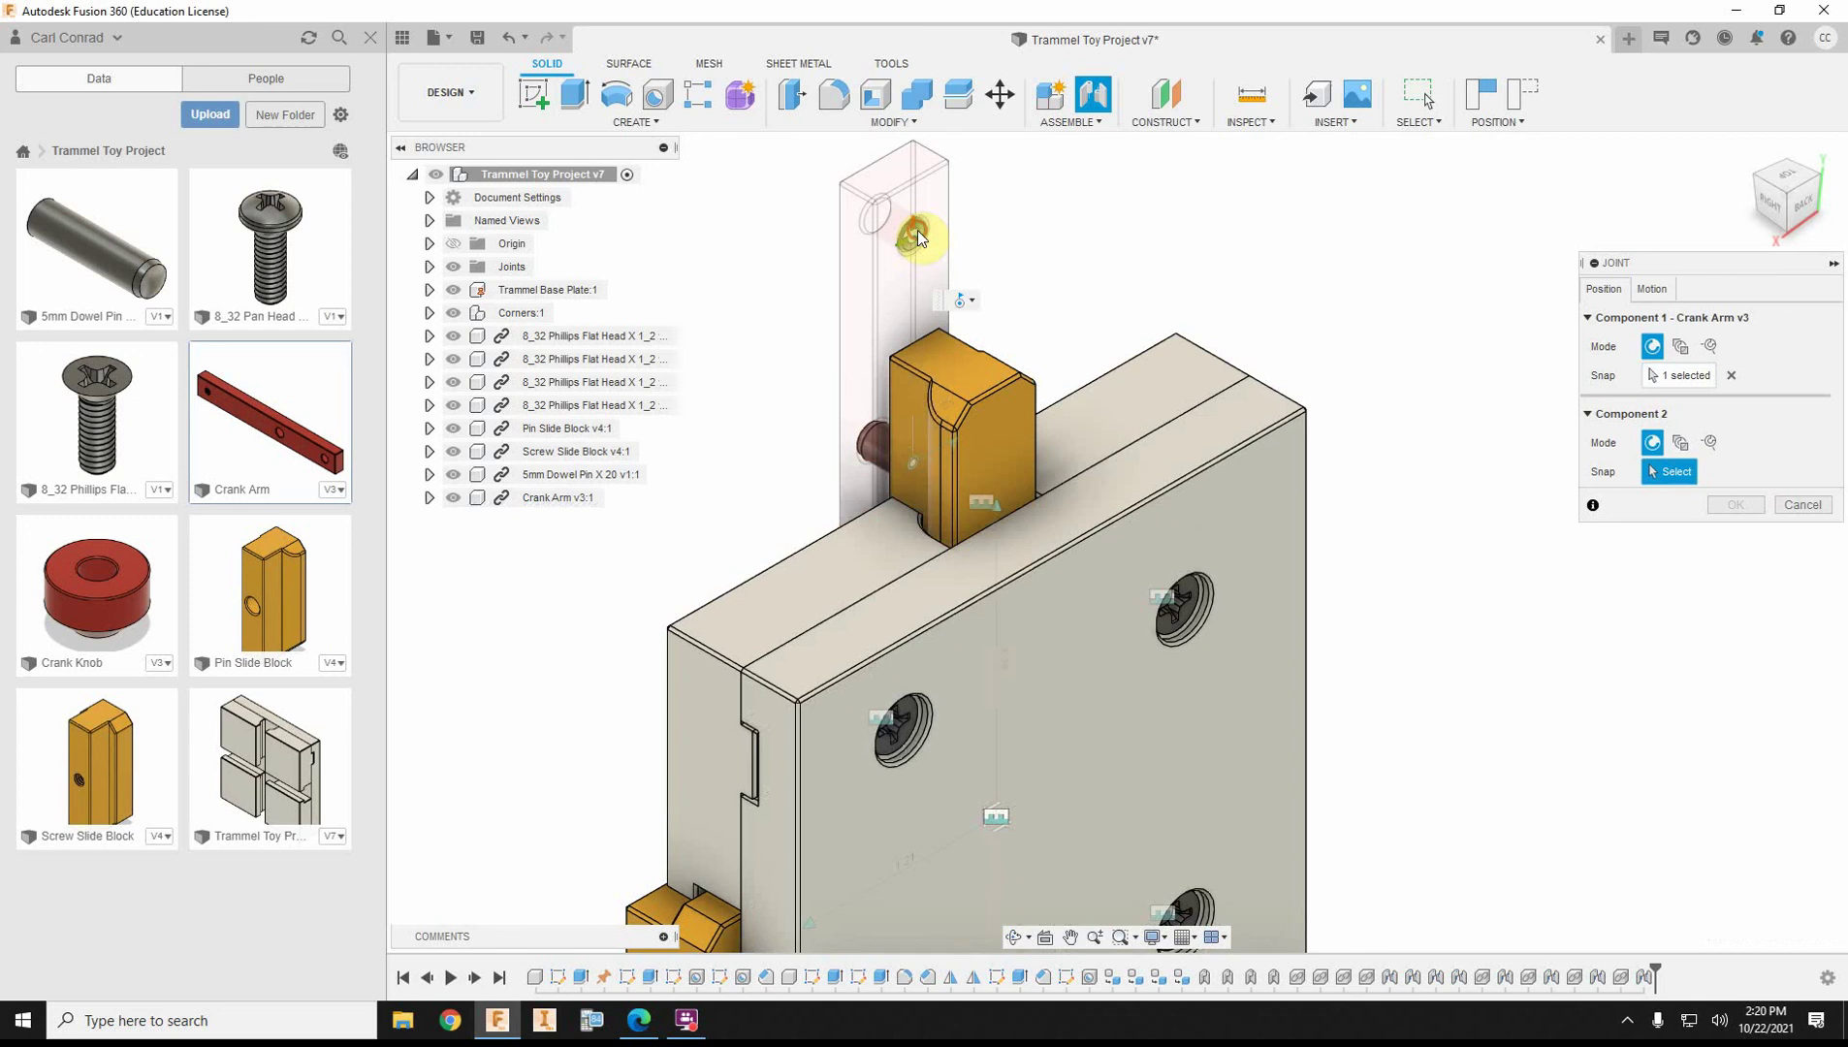
# Place the revolute joint's second origin at the centre of the Screw Slide Block's front hole and complete the joint.
pyautogui.click(1751, 179)
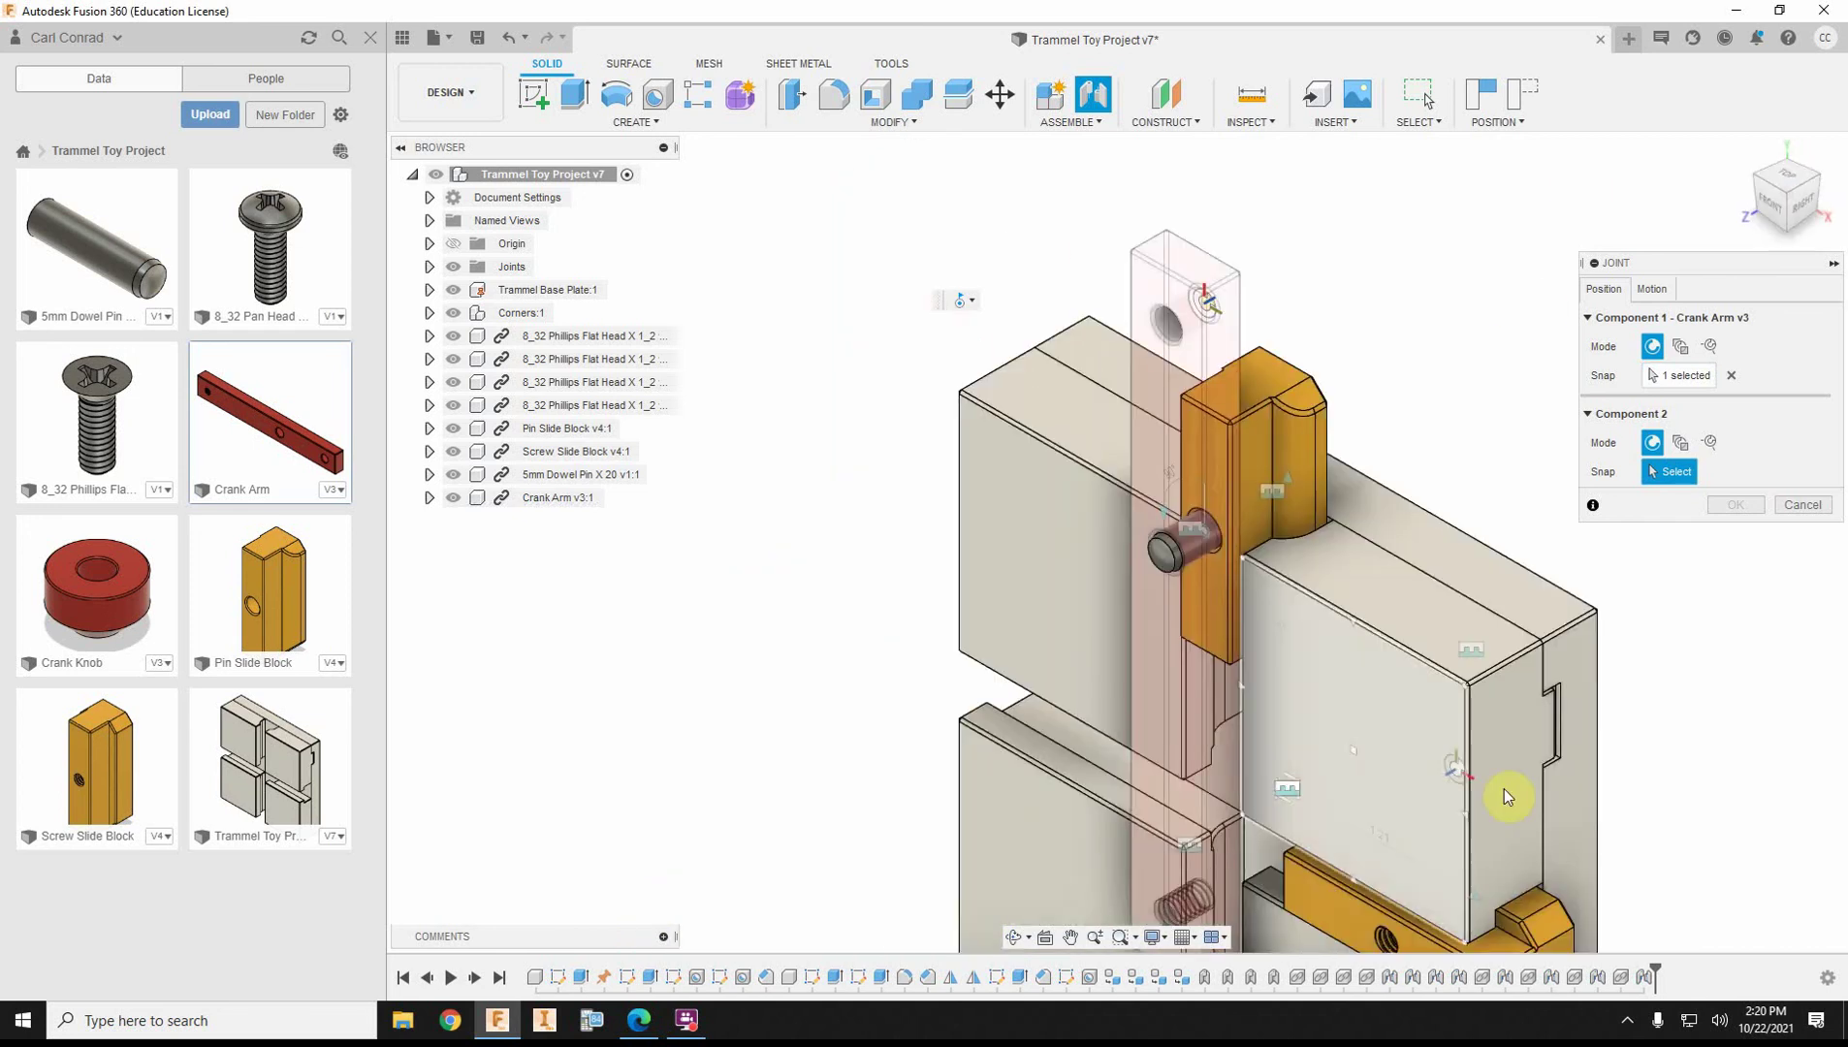
pyautogui.scroll(10, 1497, 782)
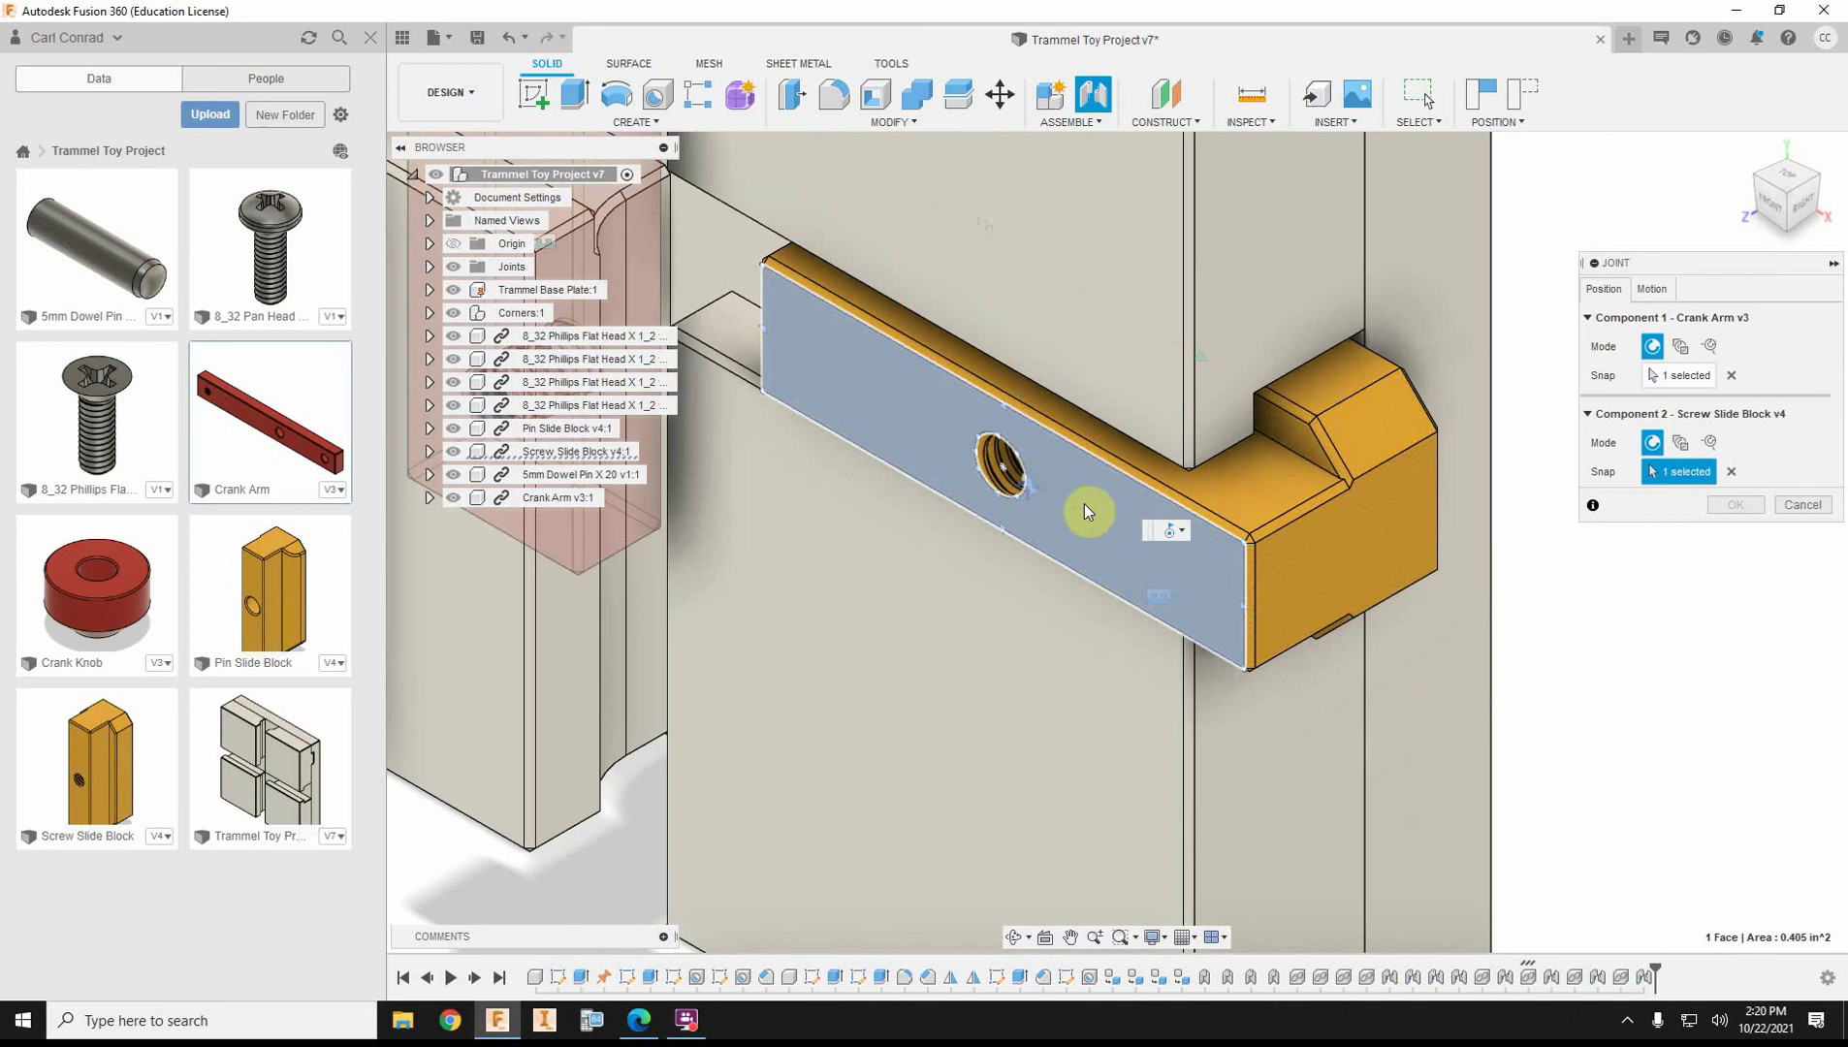
pyautogui.click(1002, 475)
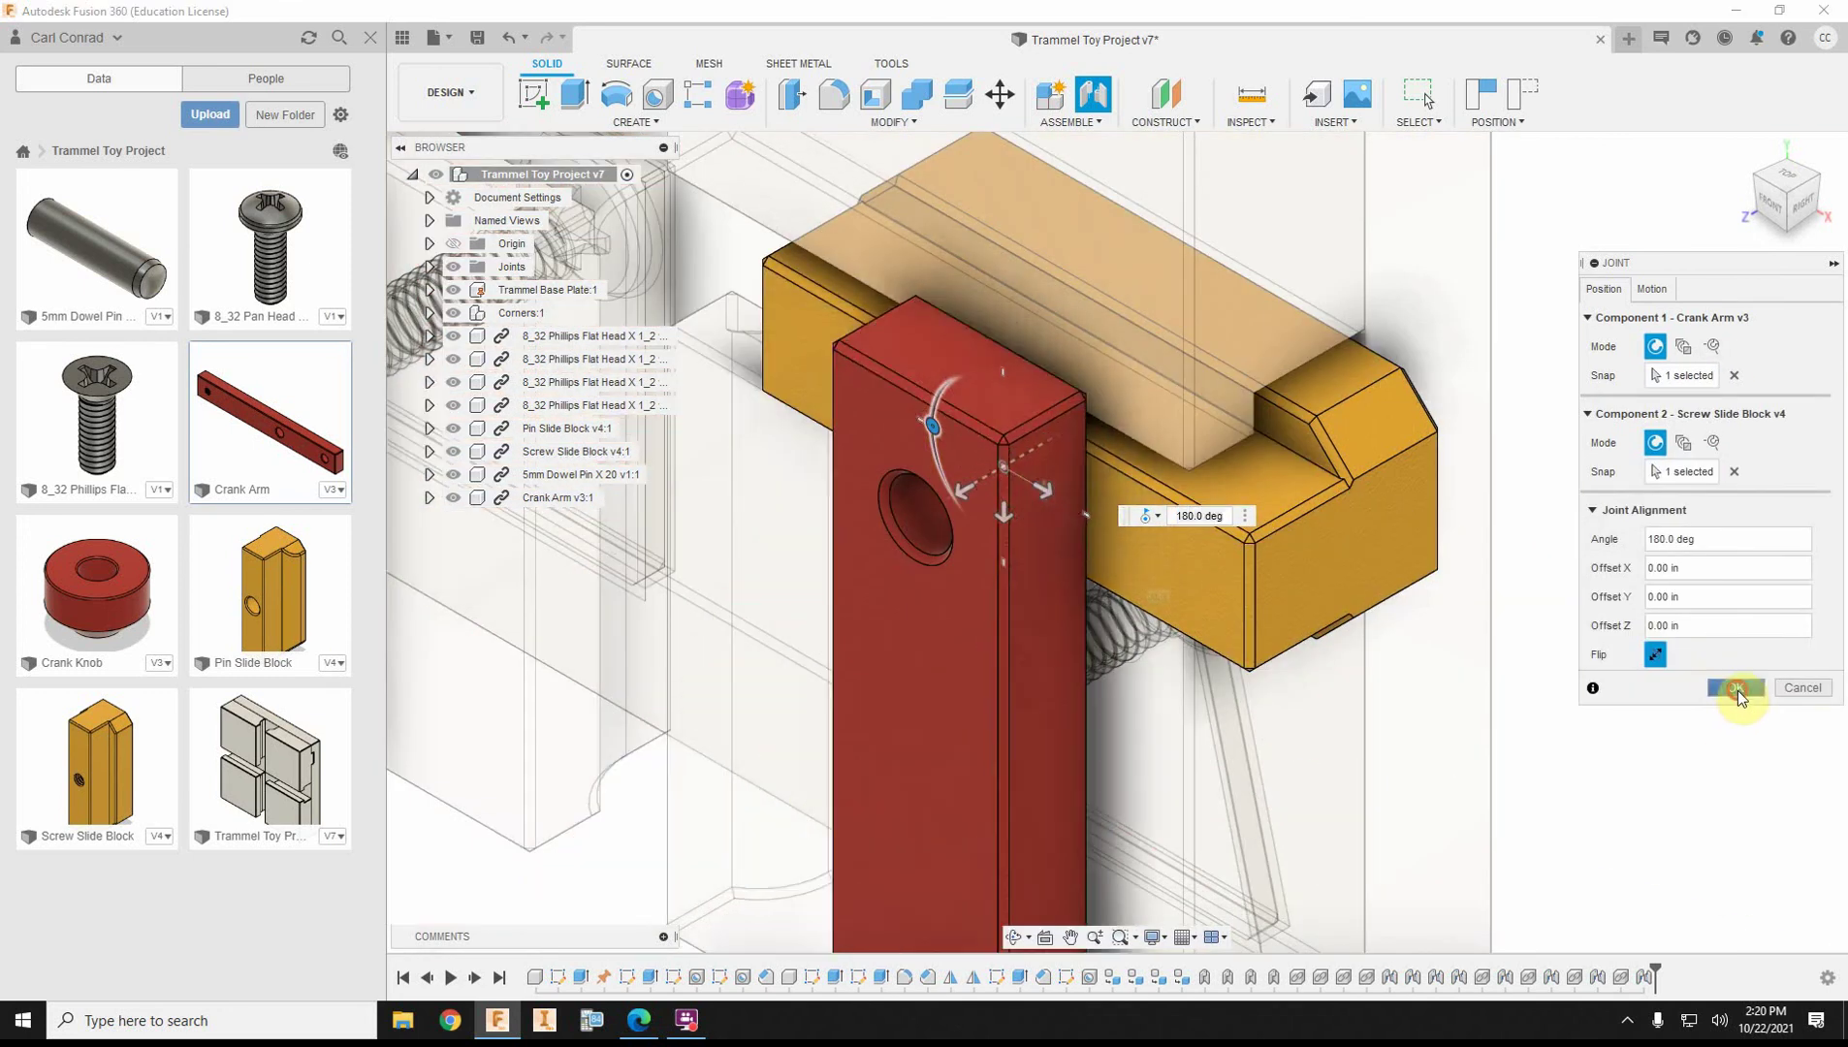
pyautogui.click(1735, 688)
# Swing the Crank Arm upward through its jointed motion until it leans diagonally across the upper half of the base plate.
pyautogui.click(1742, 153)
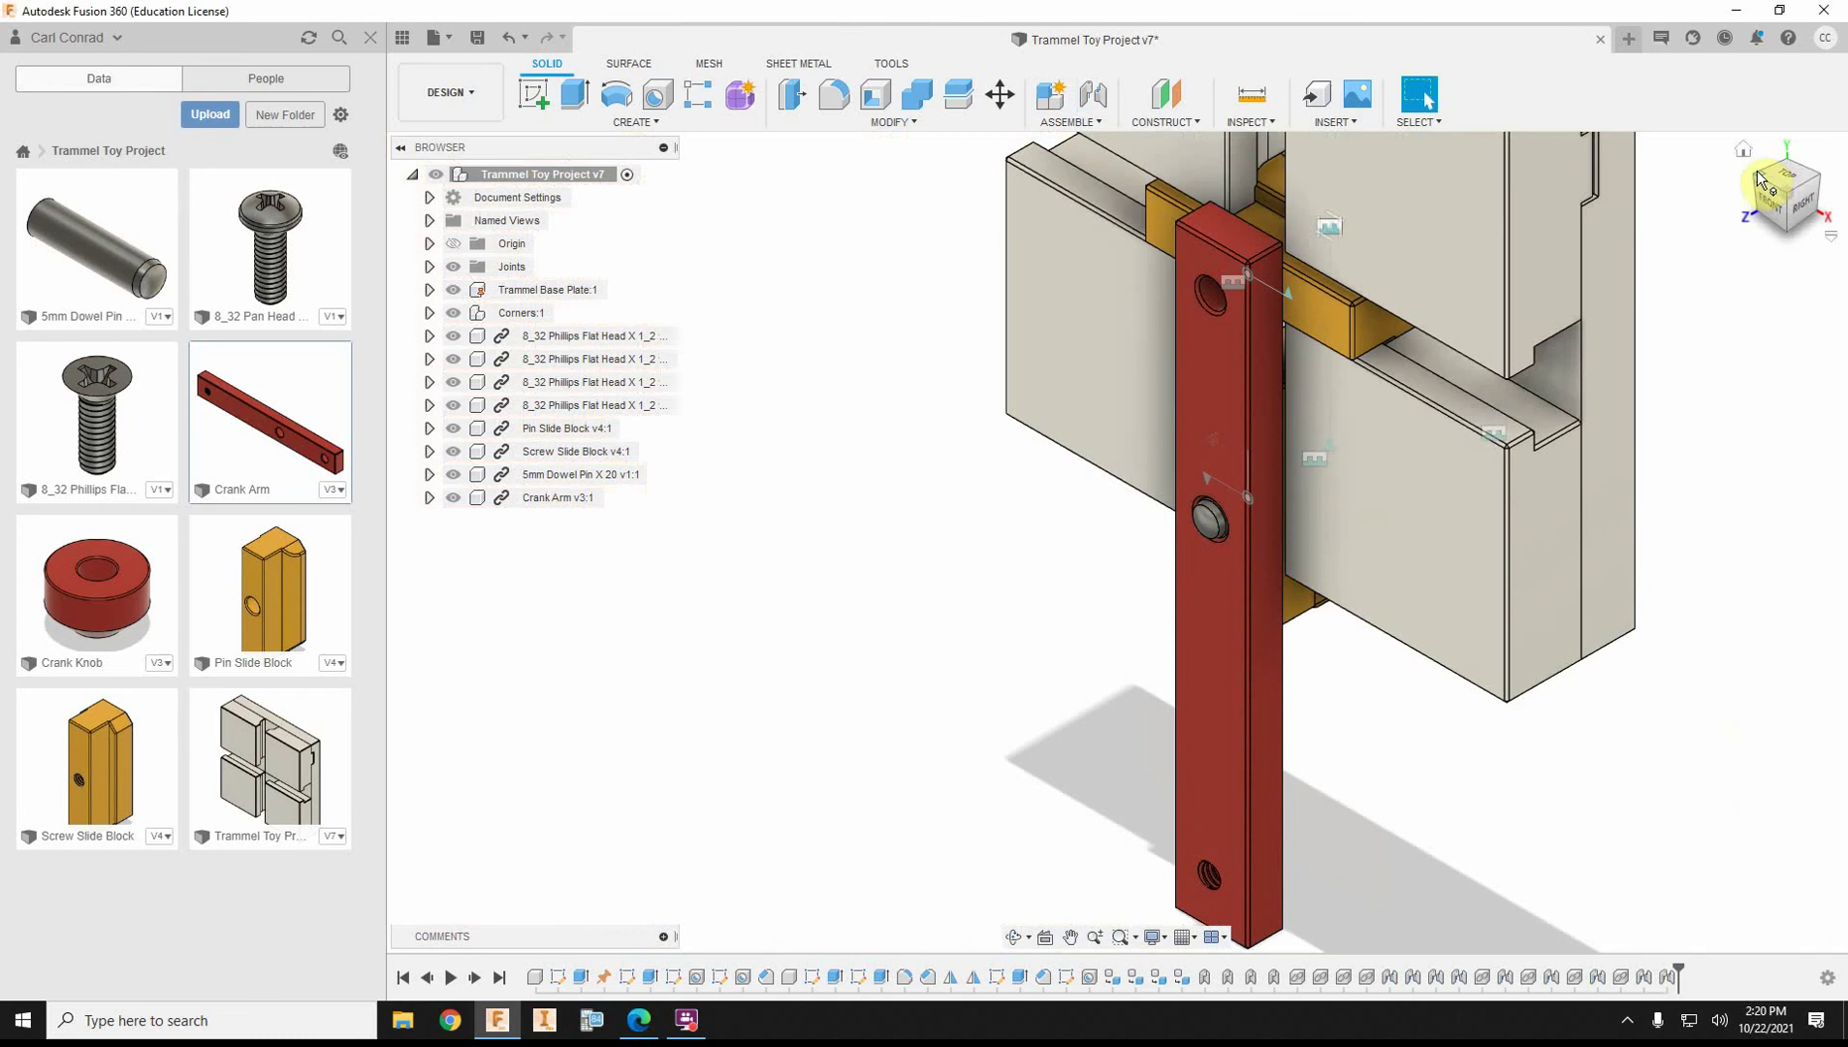
pyautogui.moveTo(1068, 763); pyautogui.dragTo(1134, 5)
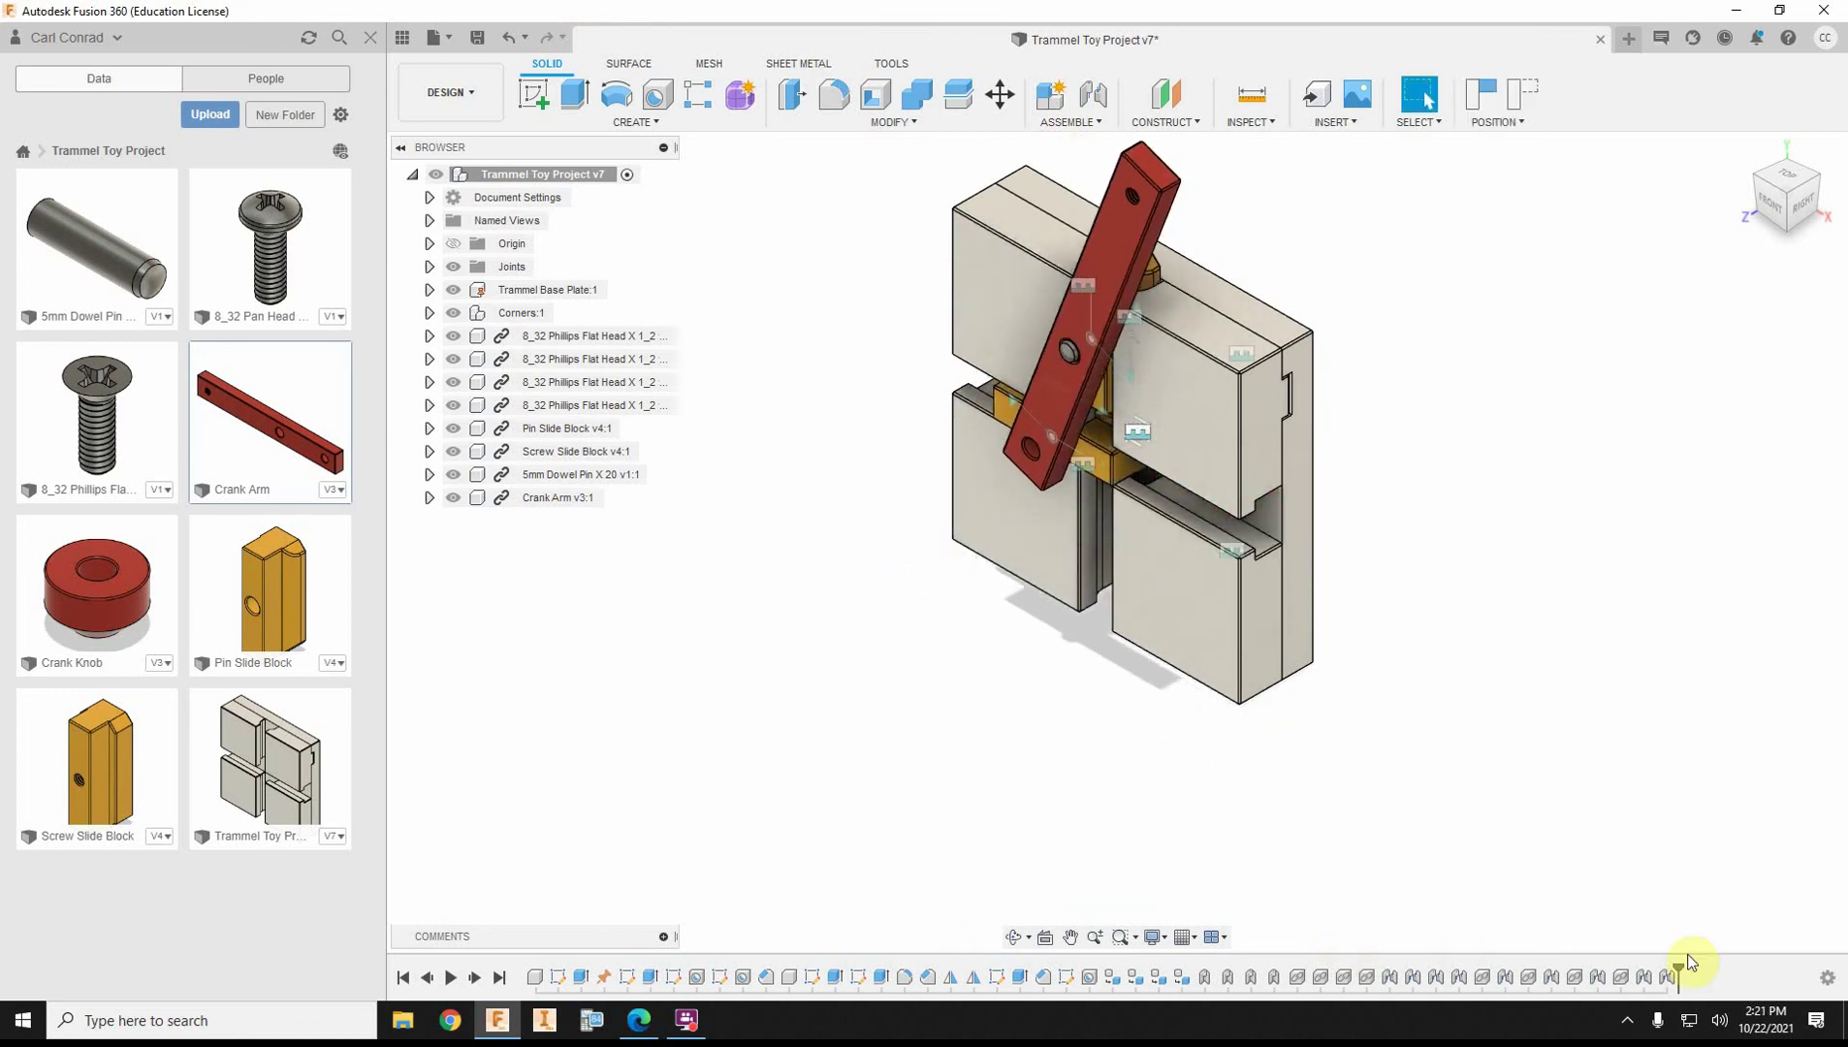
pyautogui.scroll(5, 908, 433)
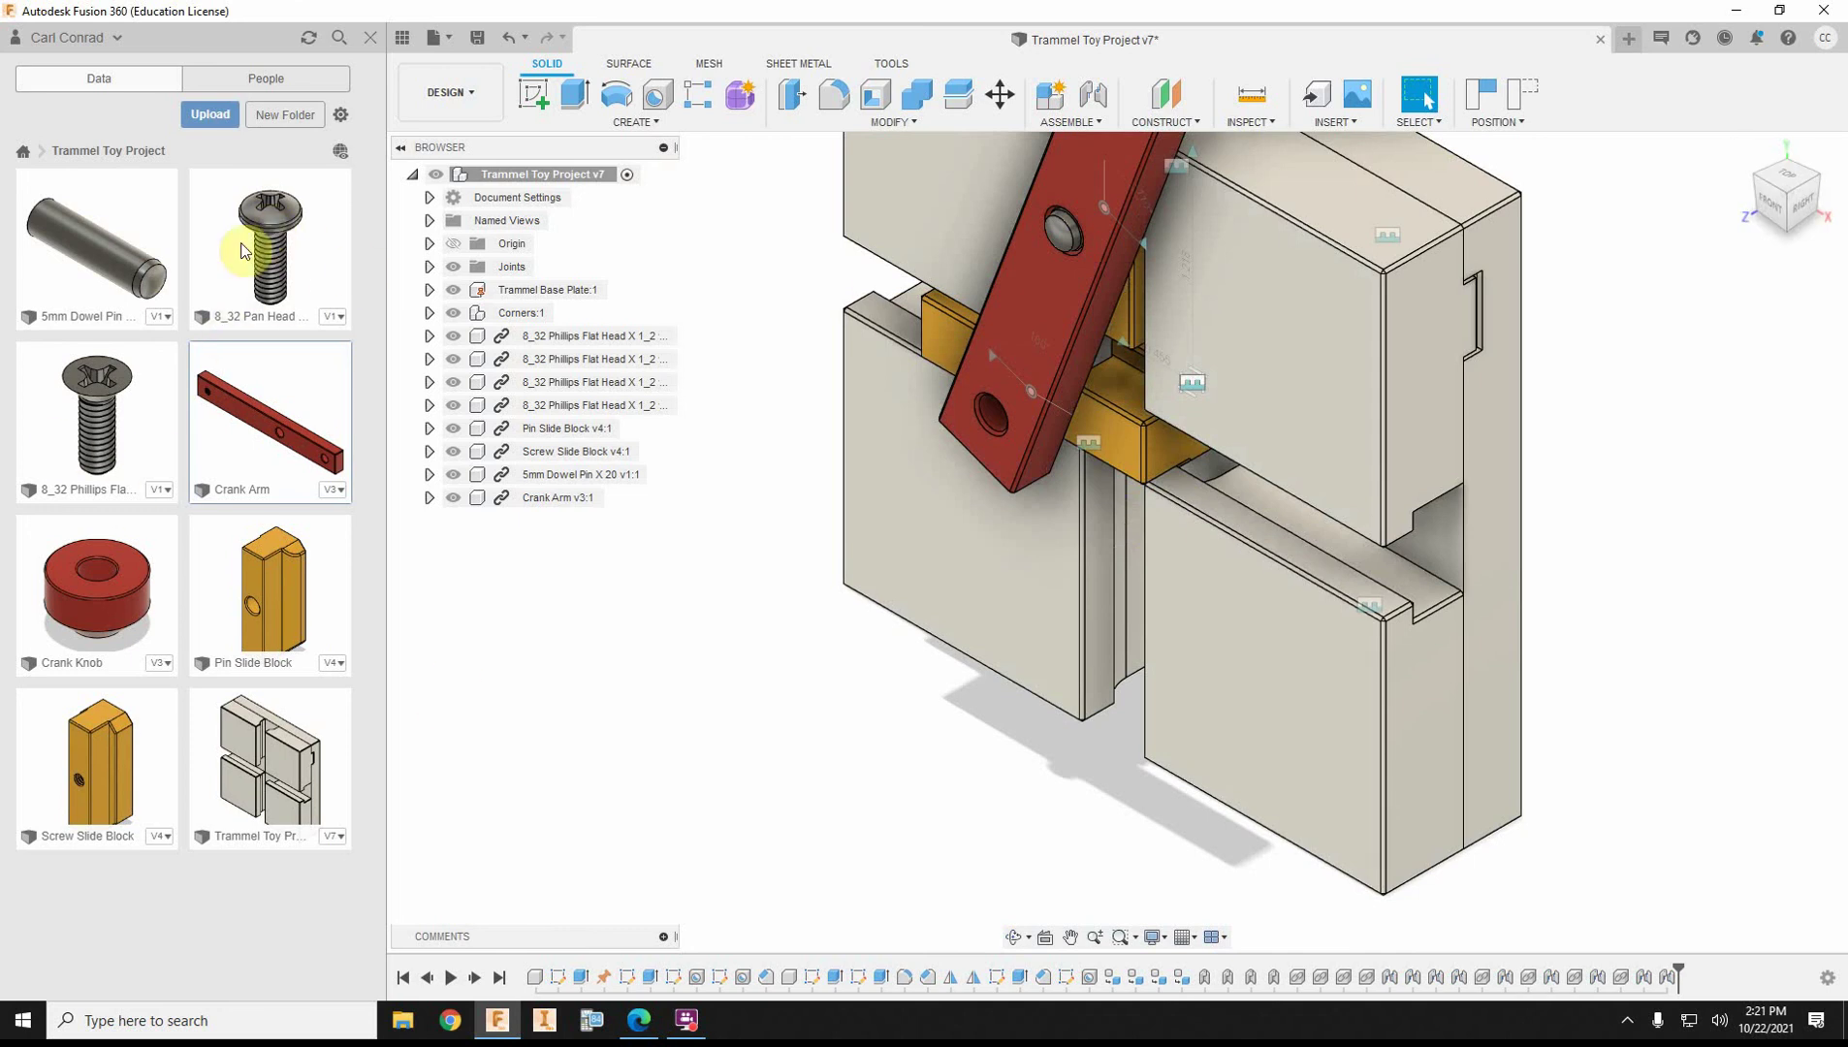
# Insert the 8_32 Pan Head Phillips screw in front of the assembly, moved 2.70 in along Z and rotated -80° about Y.
pyautogui.moveTo(279, 242); pyautogui.dragTo(831, 799)
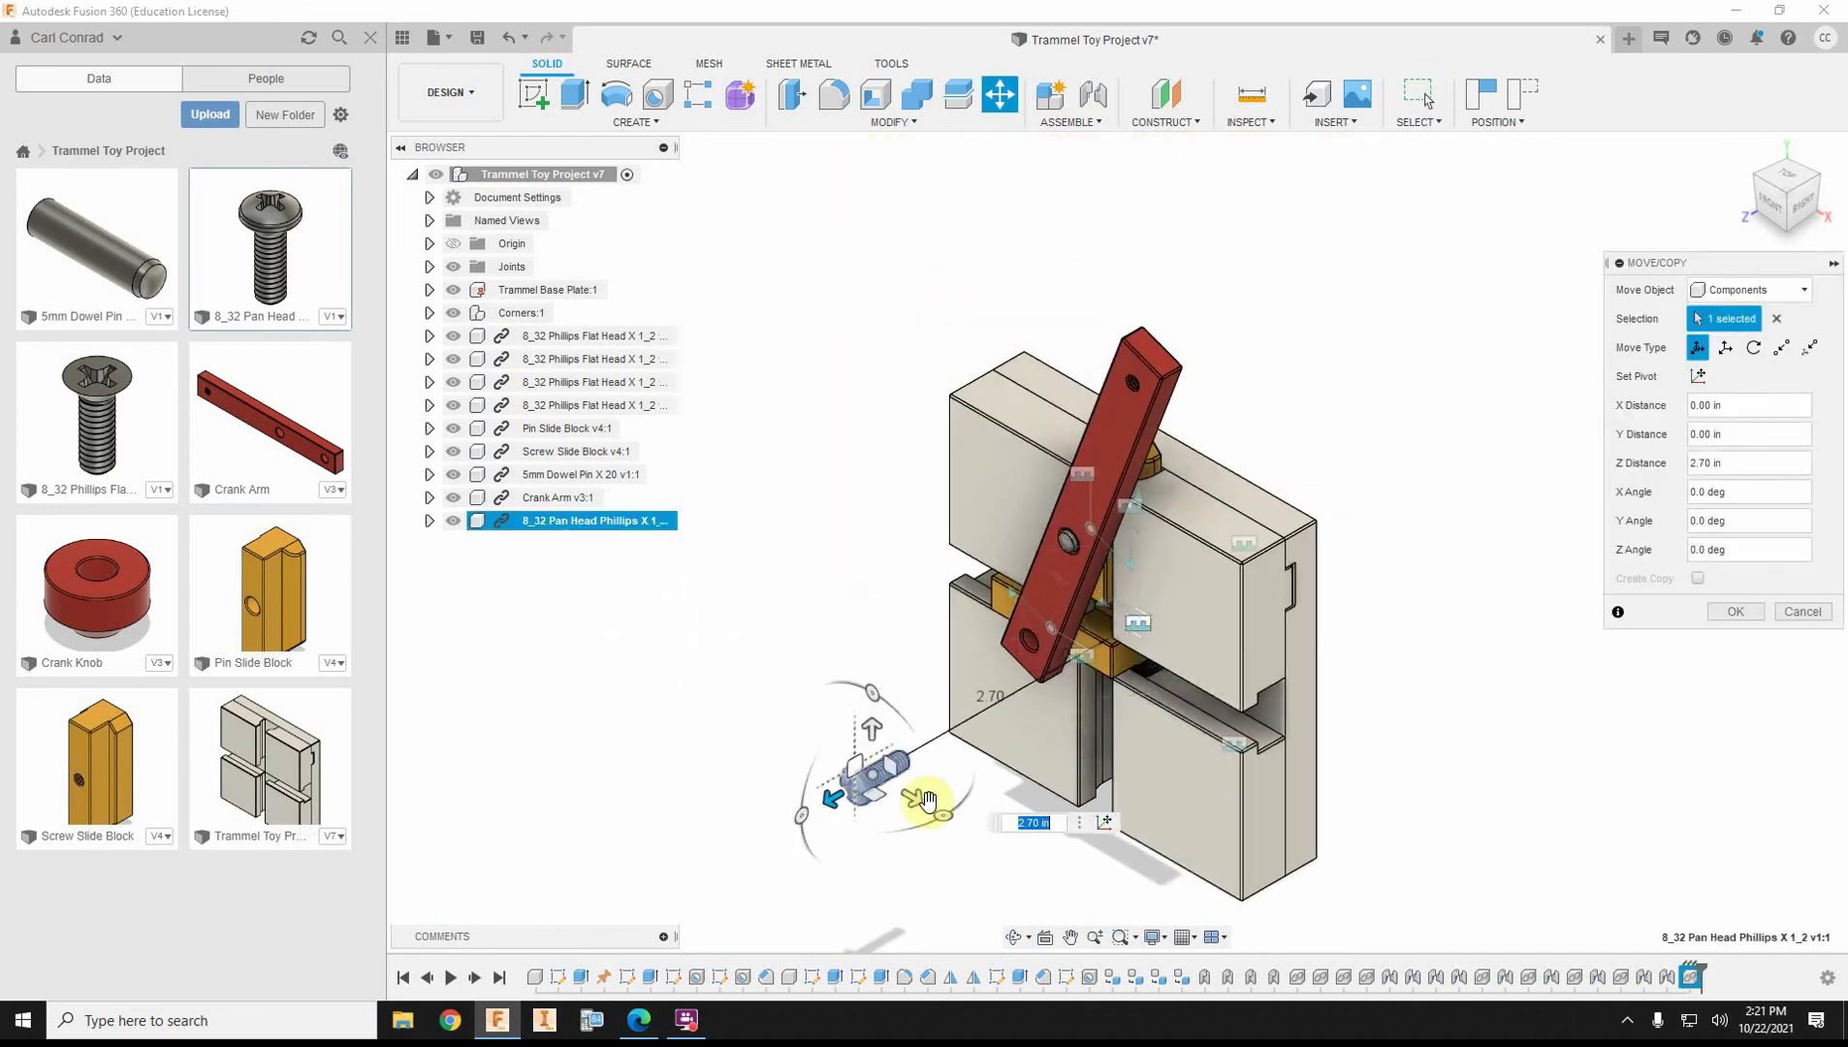
pyautogui.moveTo(948, 802); pyautogui.dragTo(818, 828)
pyautogui.scroll(5, 891, 837)
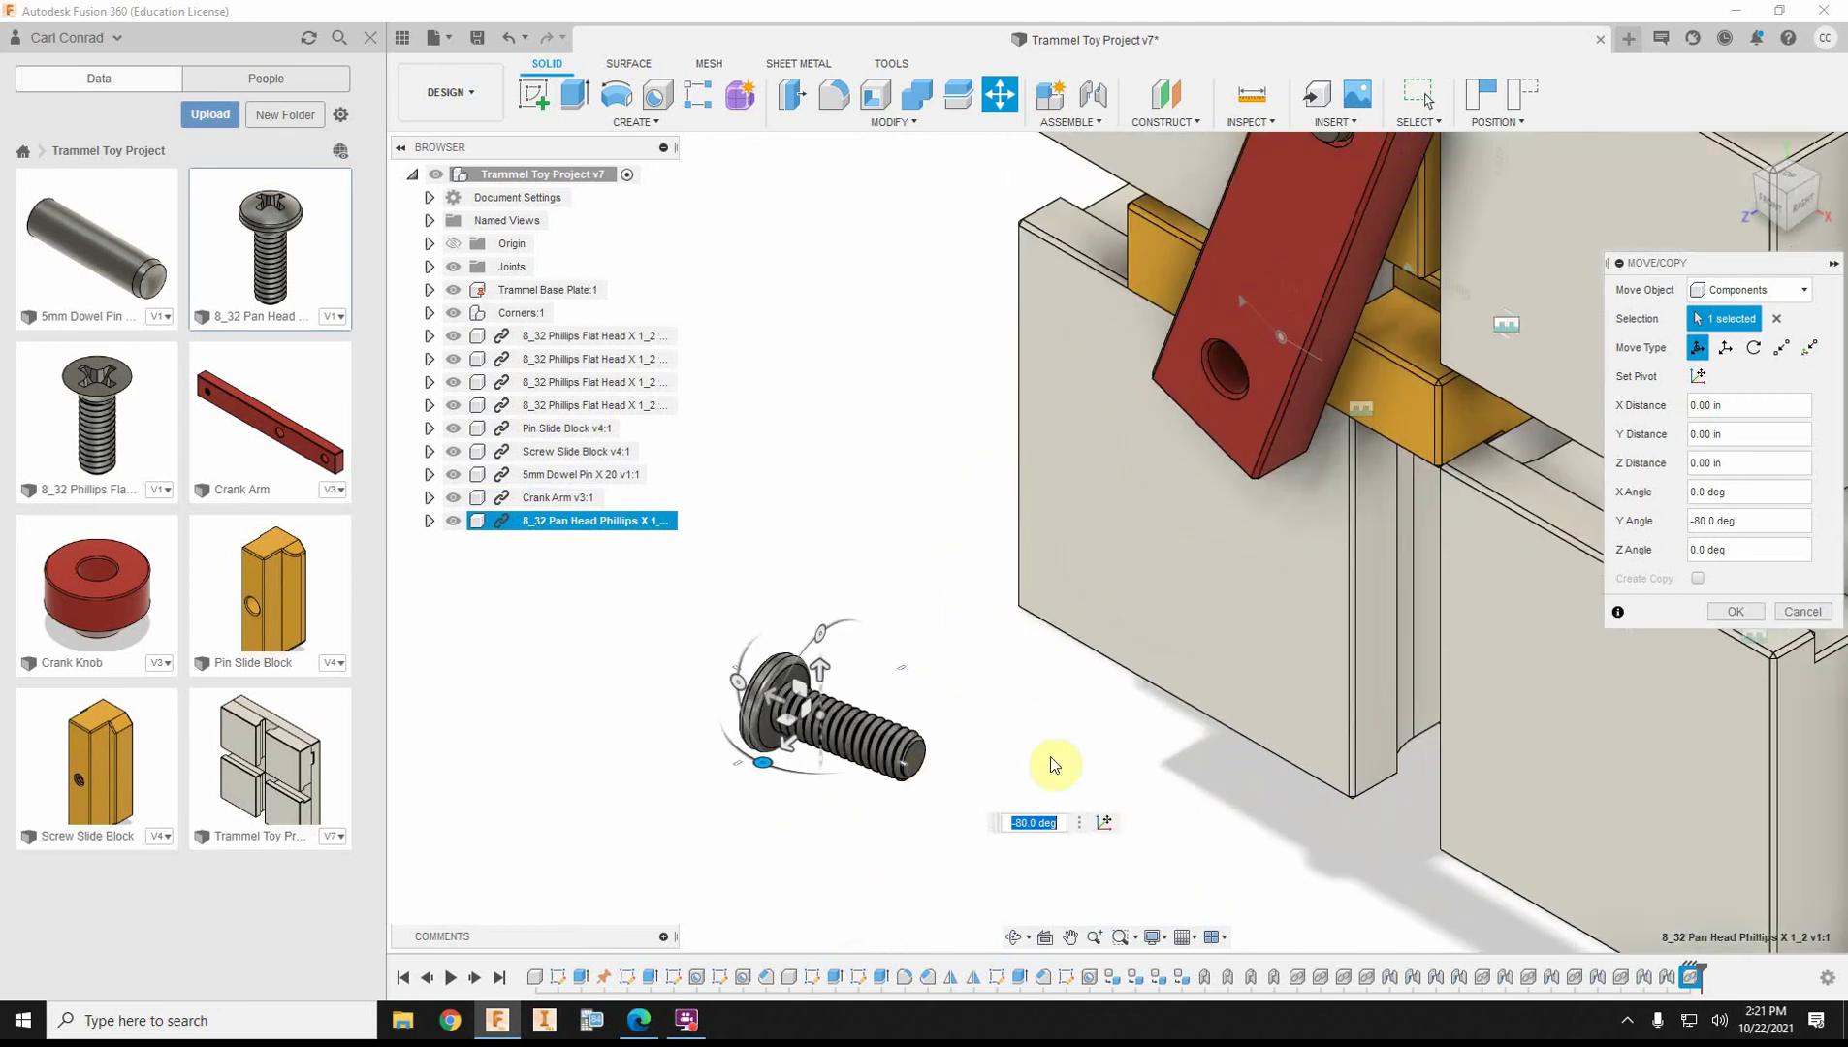
pyautogui.click(1736, 614)
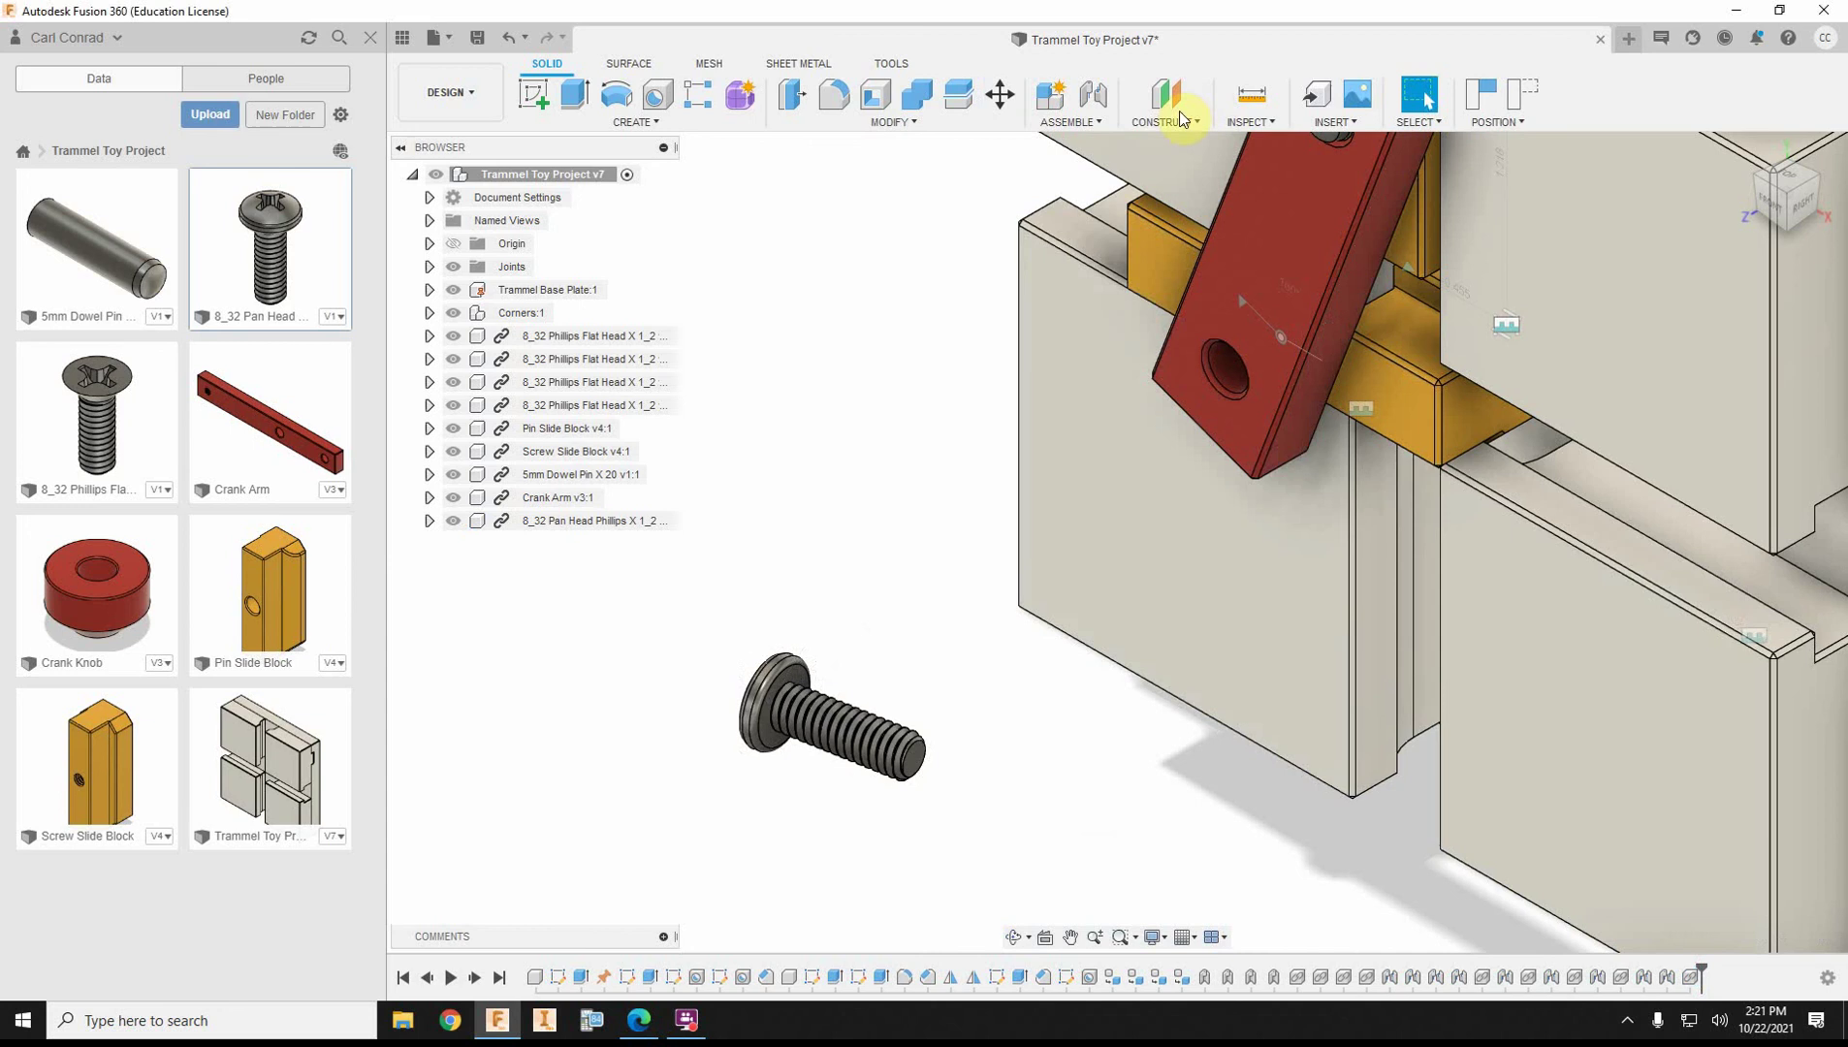
# Start a Rigid joint and place its first origin at the centre of the Screw Slide Block's front hole.
pyautogui.click(1047, 122)
pyautogui.click(1064, 167)
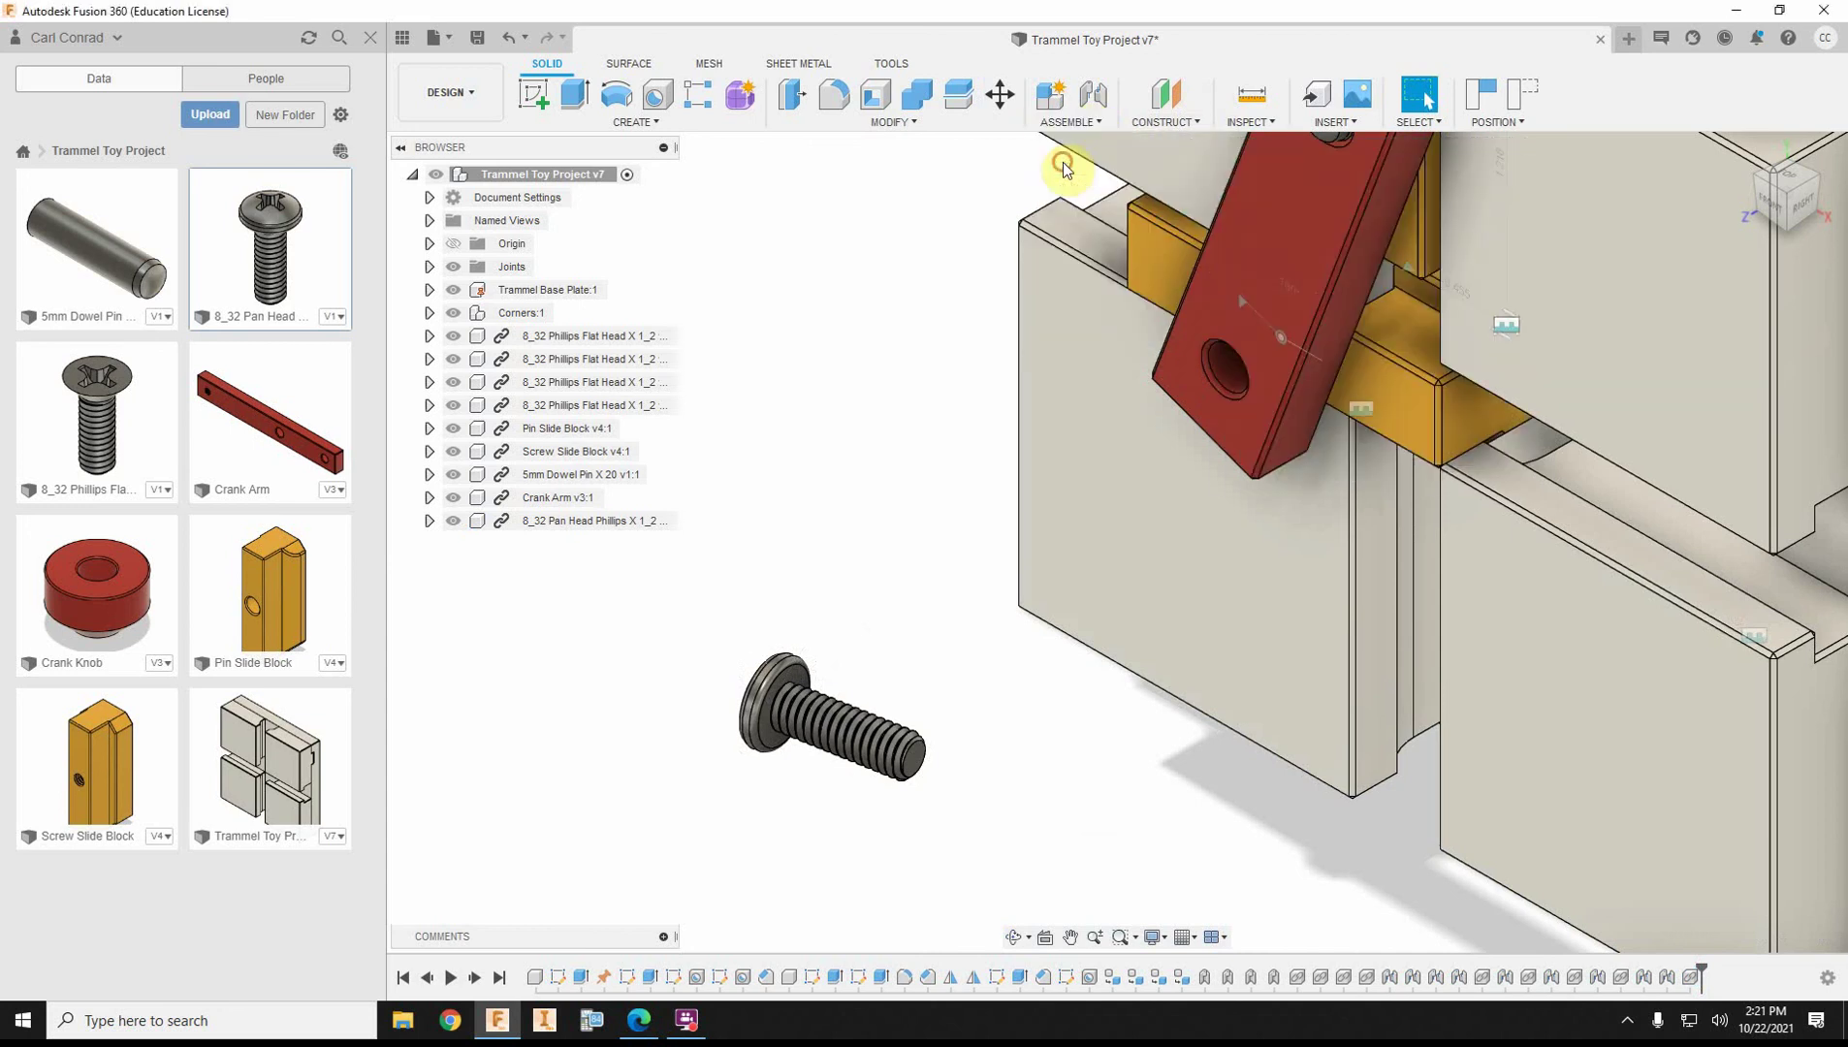
pyautogui.click(1651, 289)
pyautogui.click(773, 732)
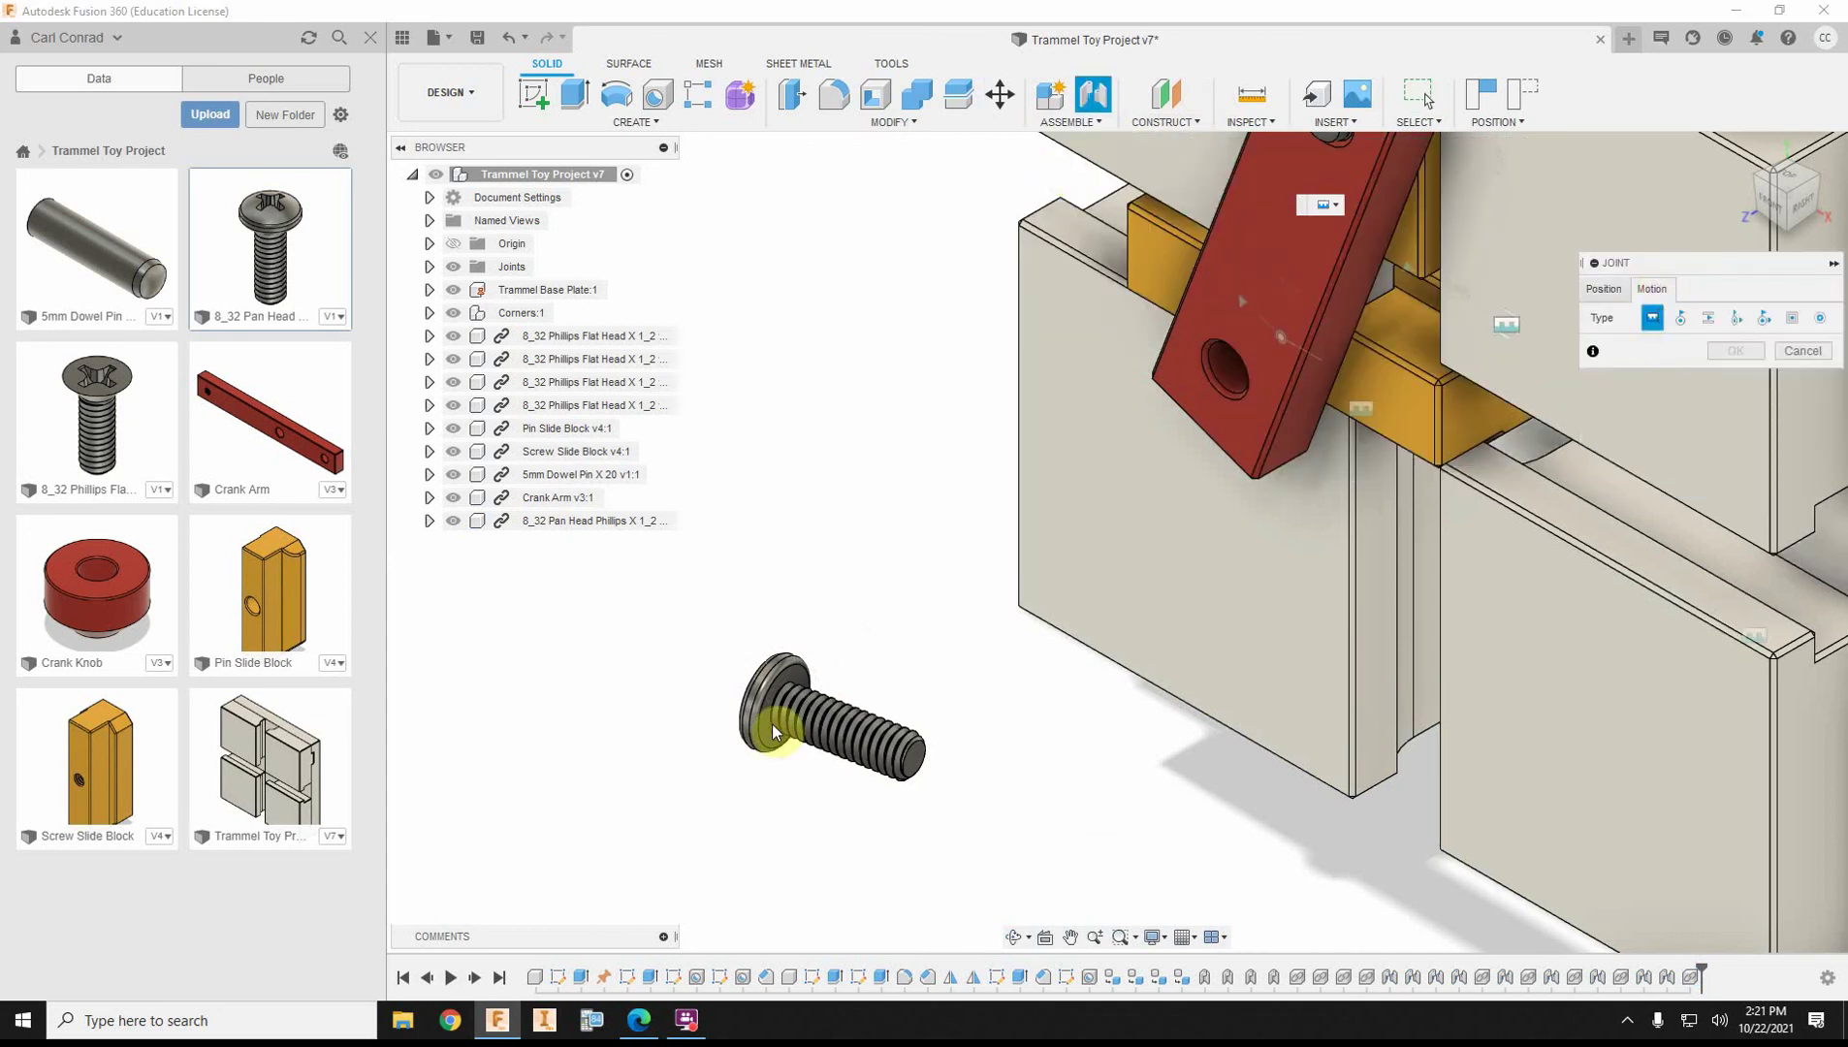
pyautogui.click(1604, 289)
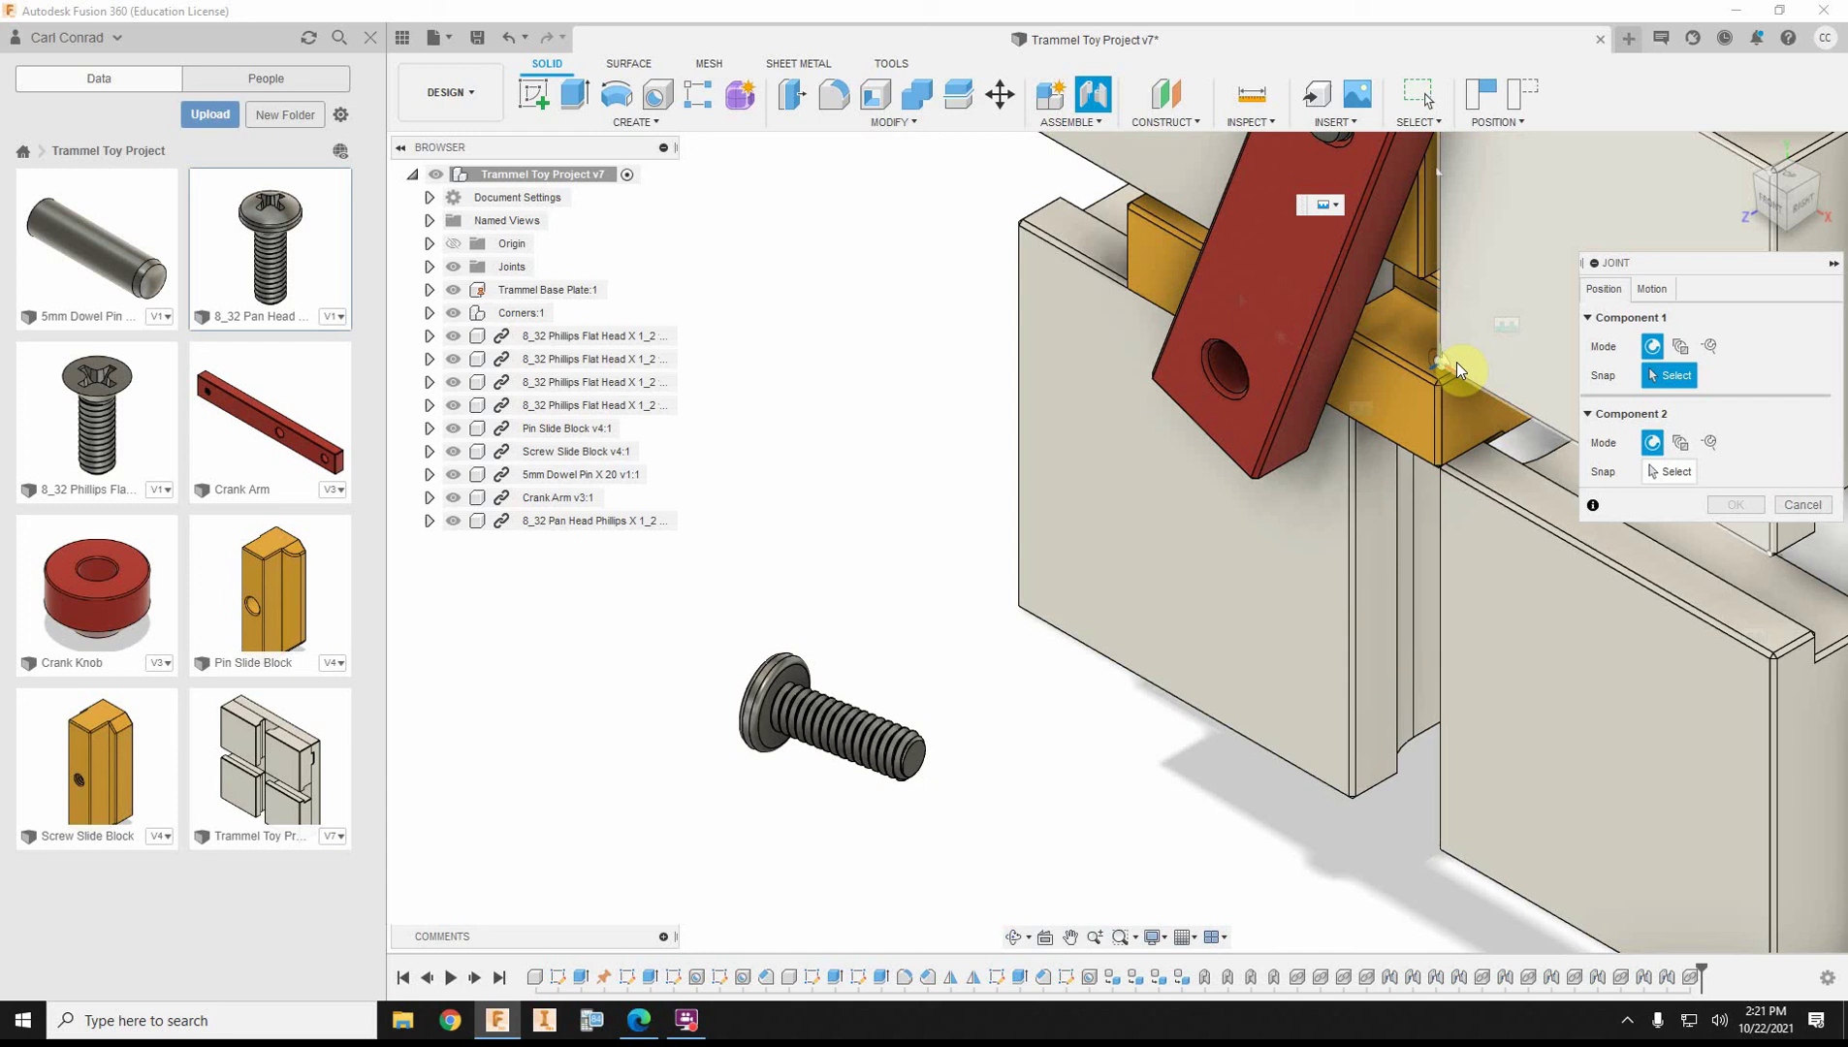
pyautogui.click(1401, 413)
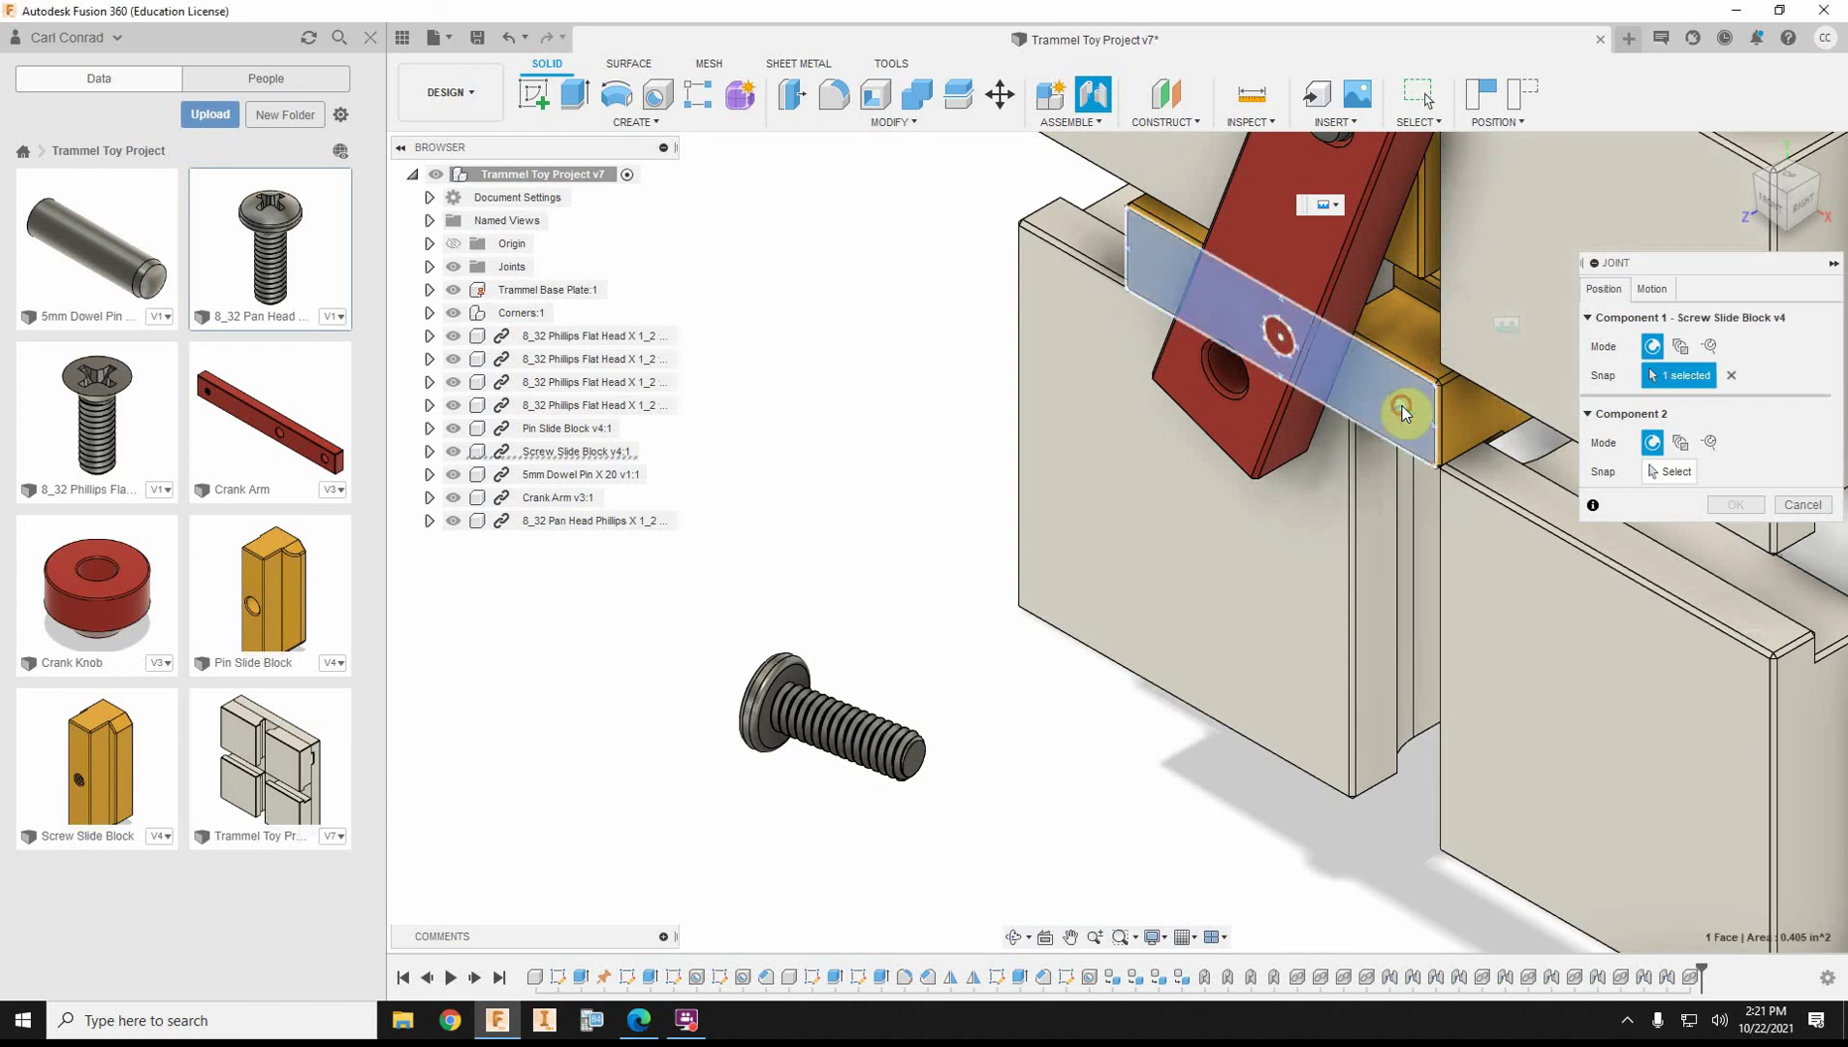
pyautogui.click(1281, 335)
# Place the rigid joint's second origin at the centre of the pan head screw's underside, where the head meets the shank.
pyautogui.scroll(3, 744, 775)
pyautogui.scroll(5, 744, 775)
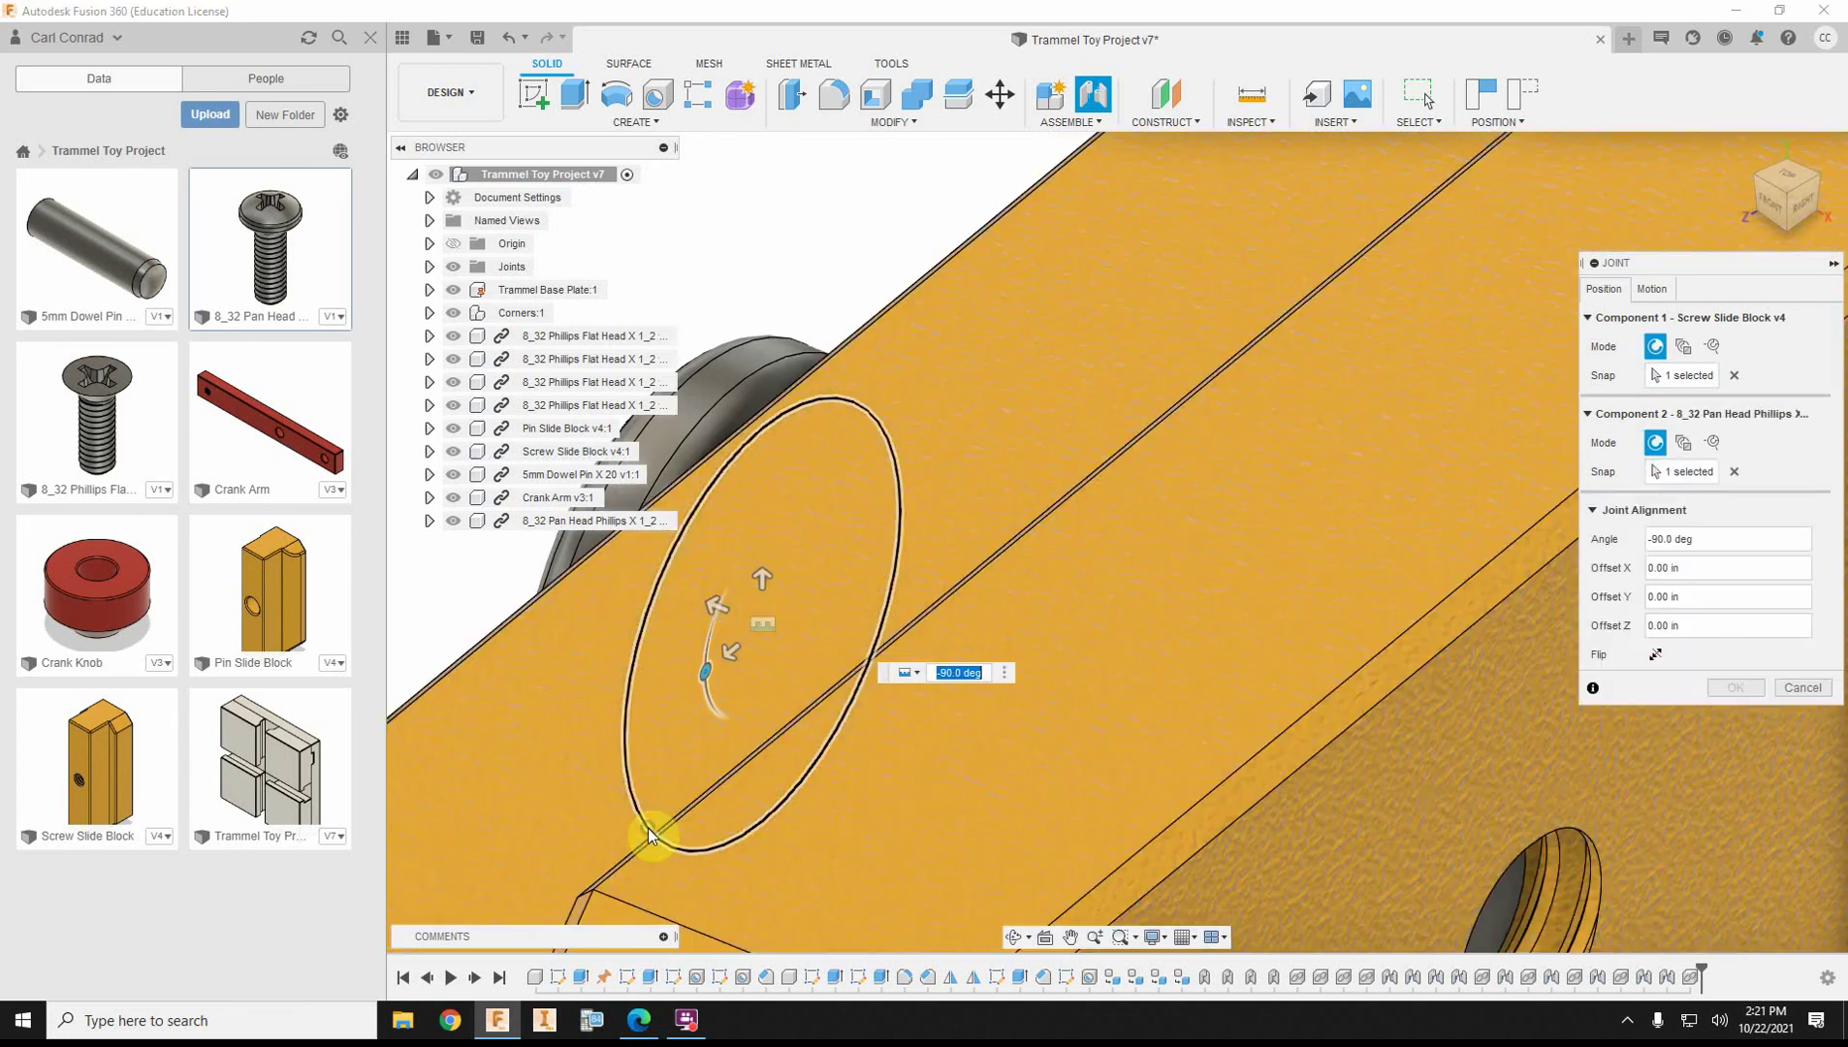
pyautogui.click(1785, 180)
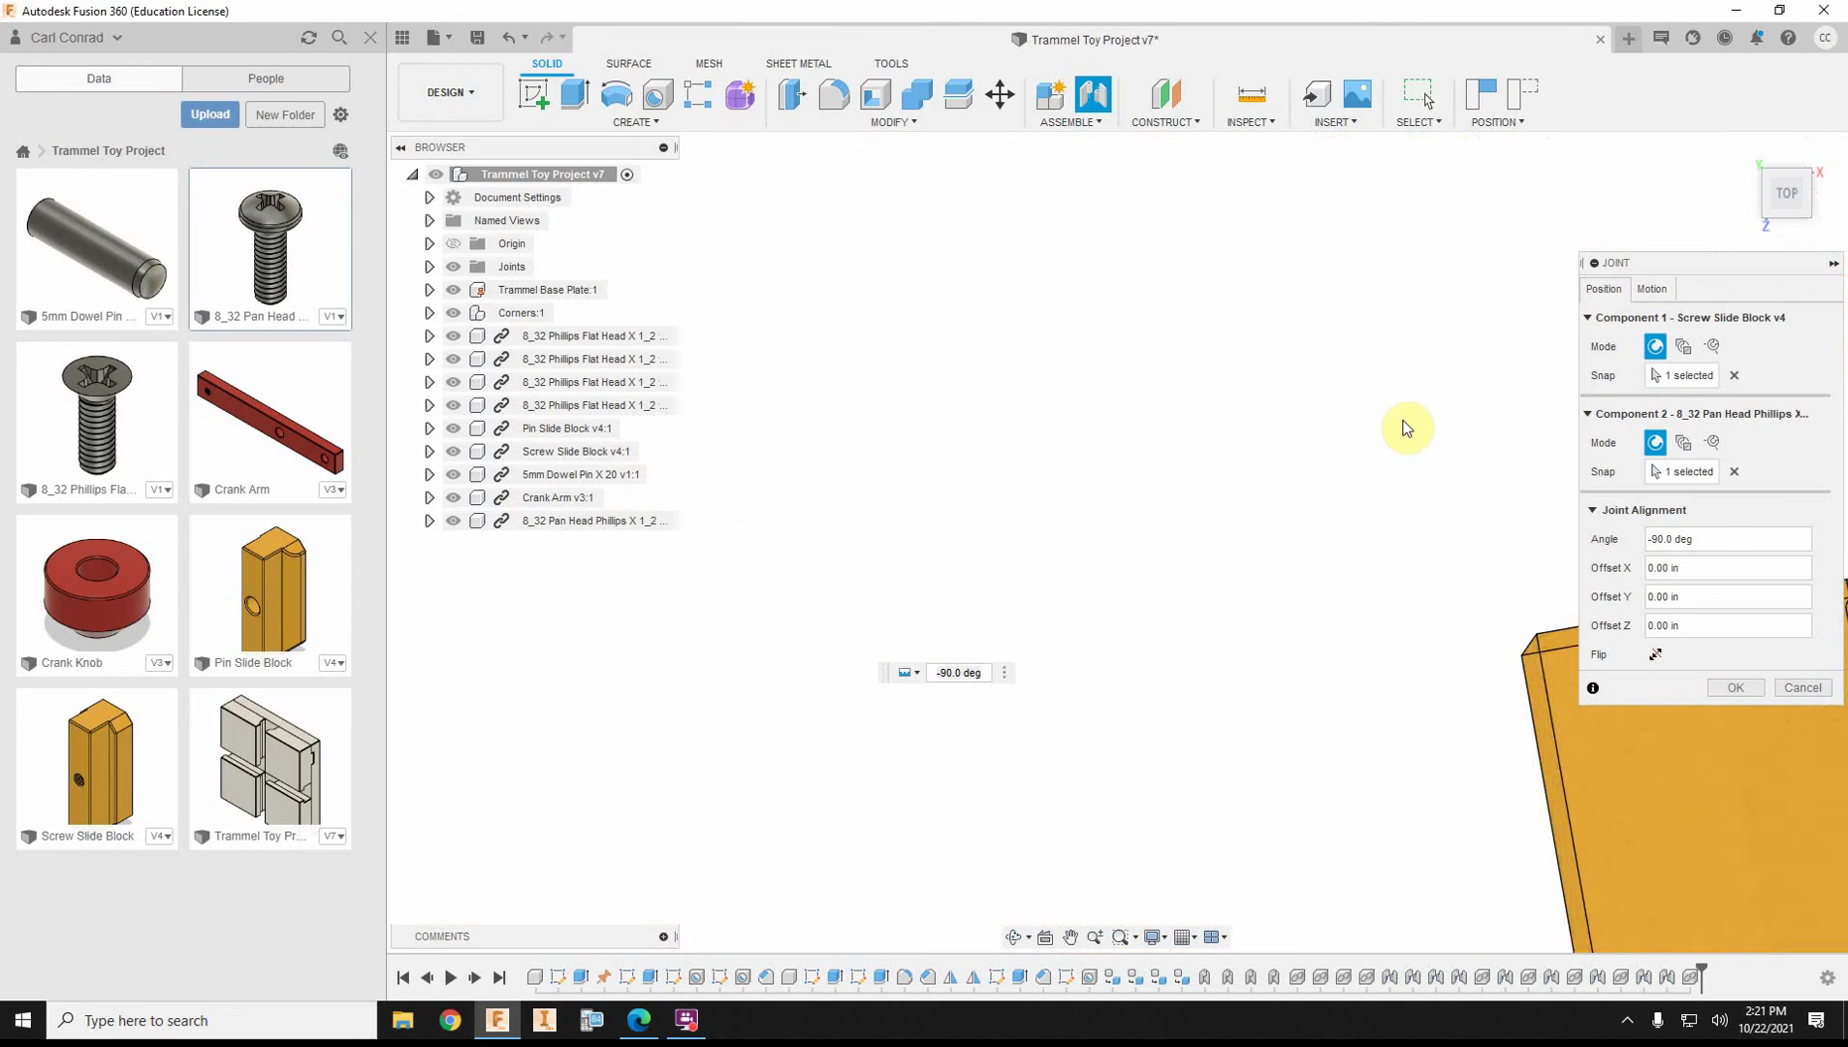
pyautogui.scroll(-4, 1443, 493)
pyautogui.moveTo(1377, 446); pyautogui.dragTo(1190, 110, button='middle')
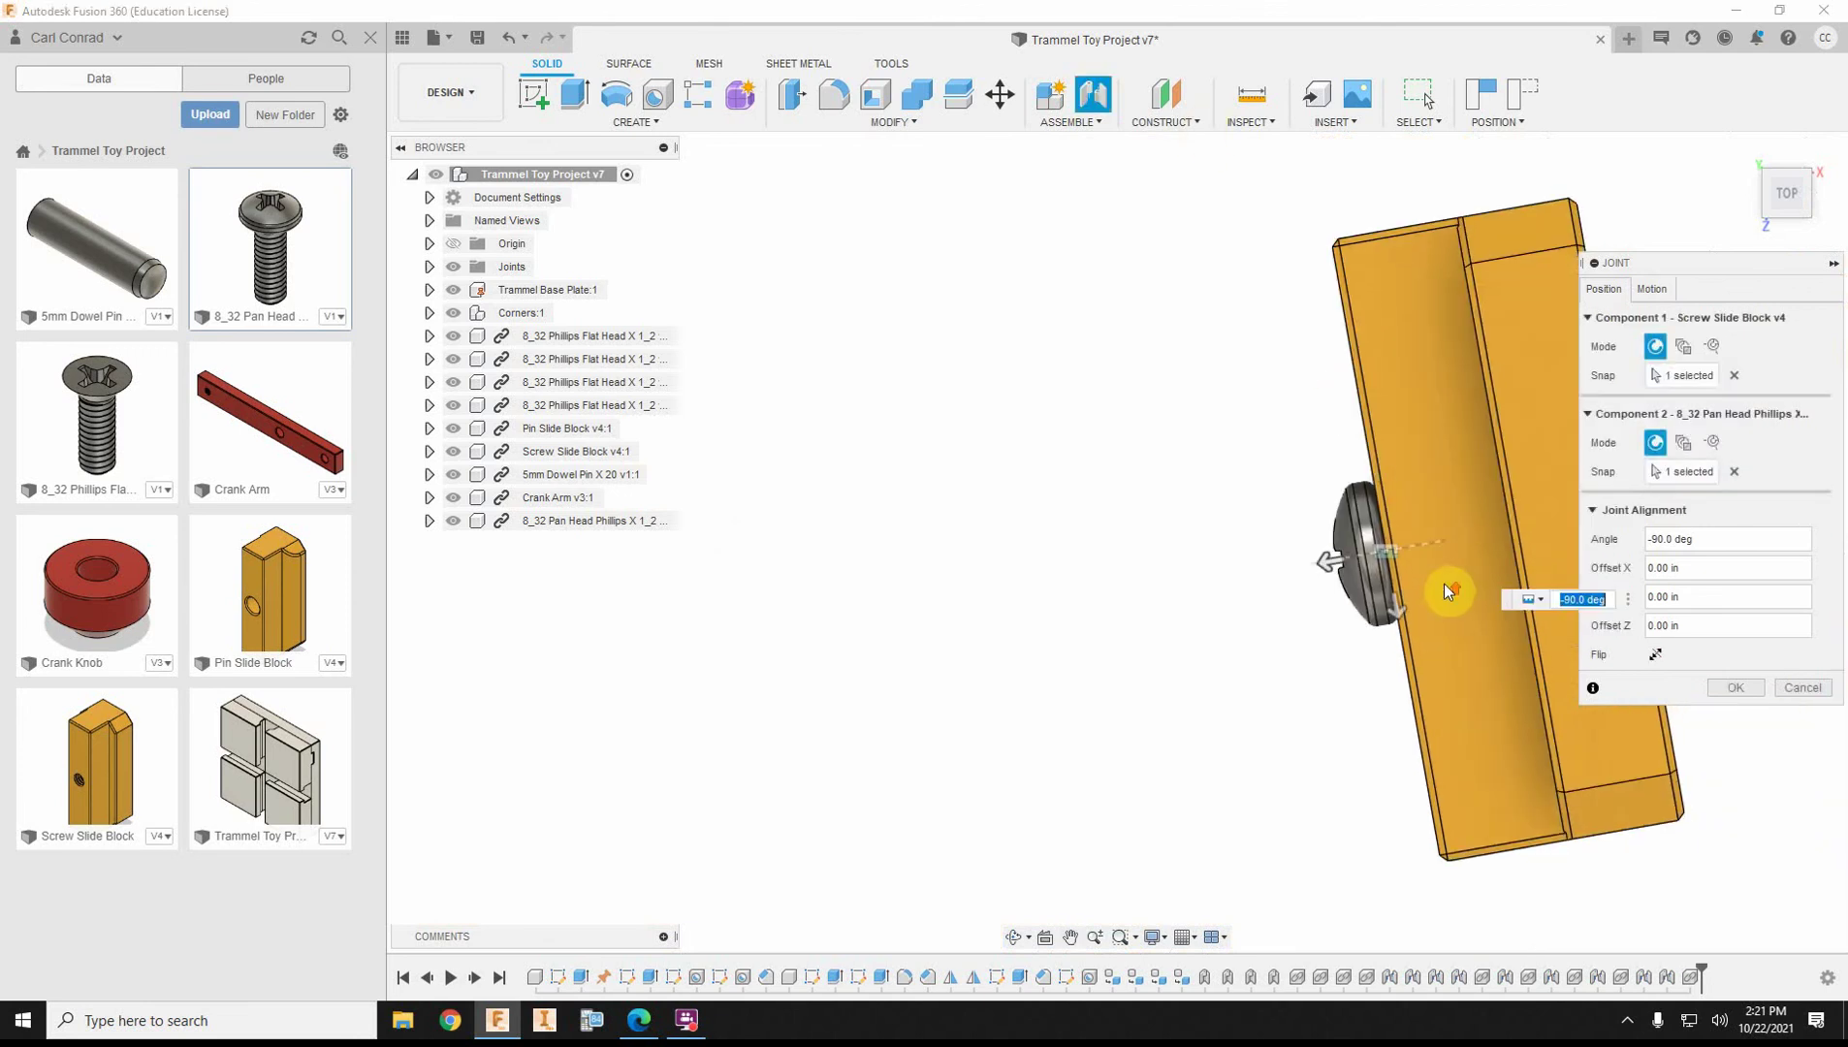
pyautogui.scroll(3, 1434, 582)
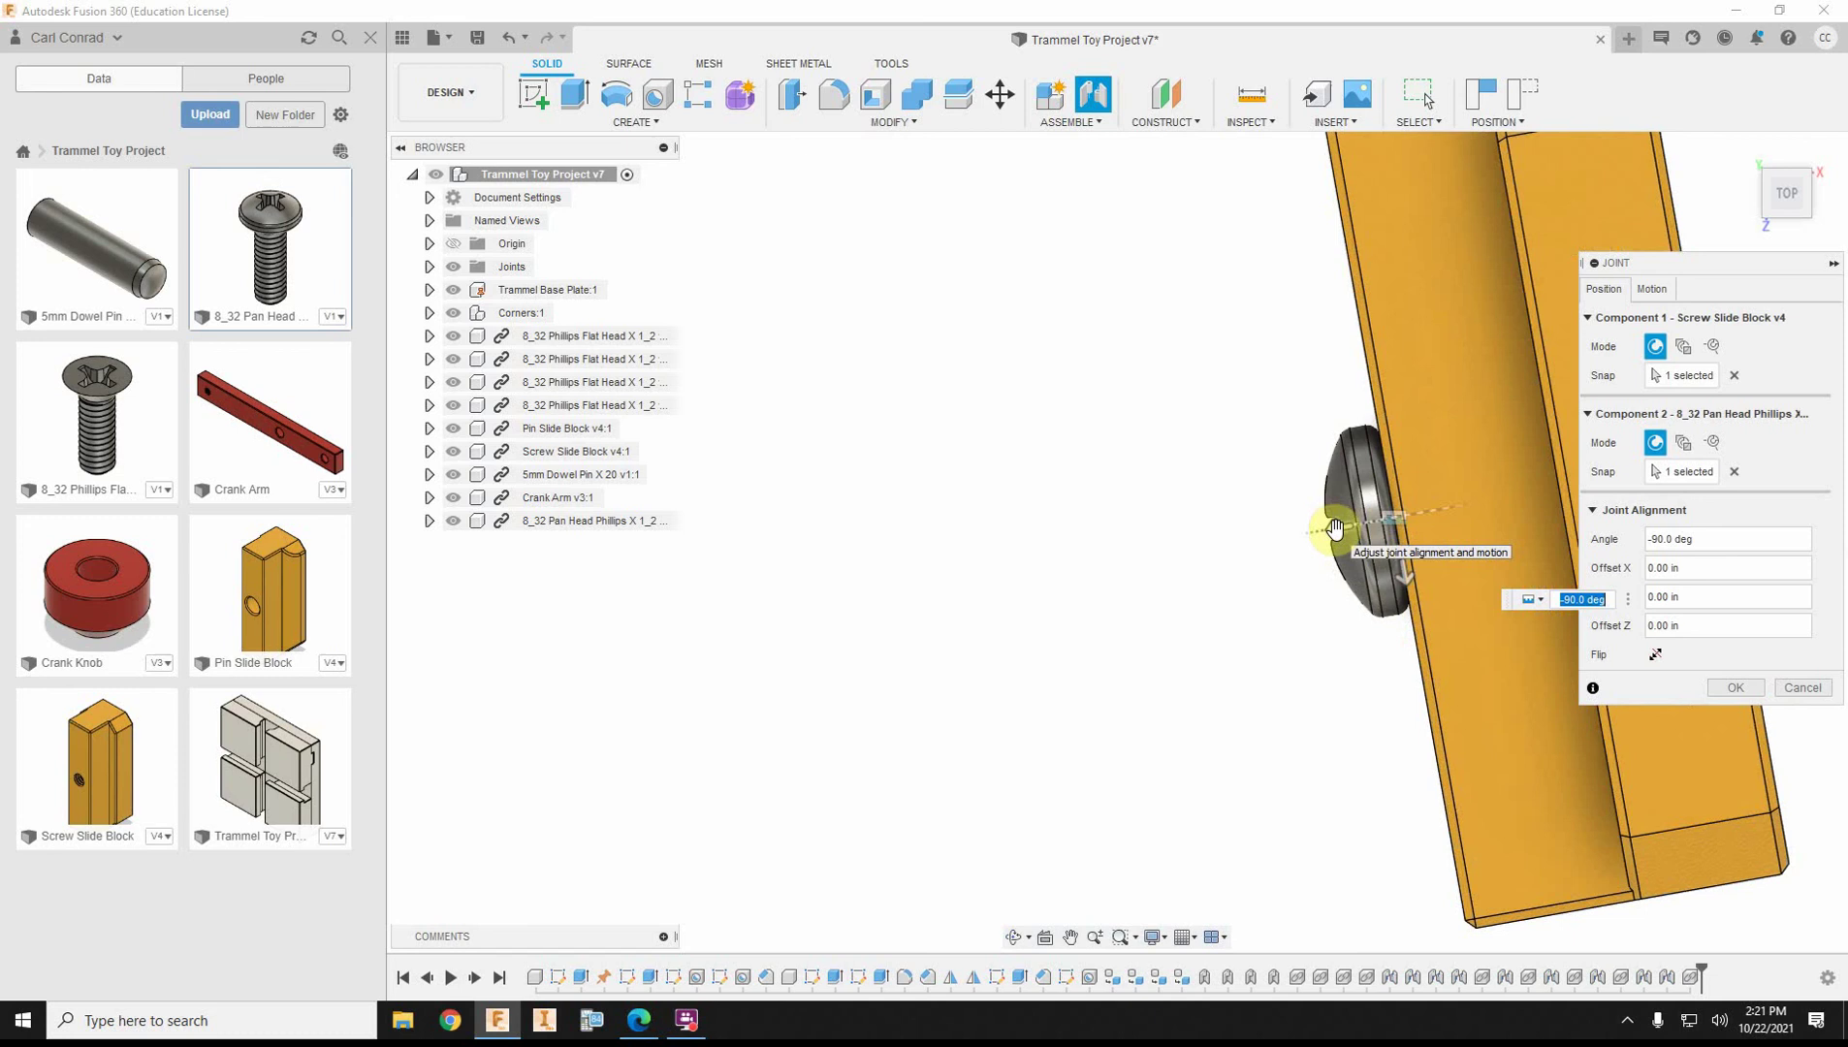
# Set the screw joint's Z offset to 0.26 in and try flipping the joint direction.
pyautogui.moveTo(1335, 528); pyautogui.dragTo(1176, 548)
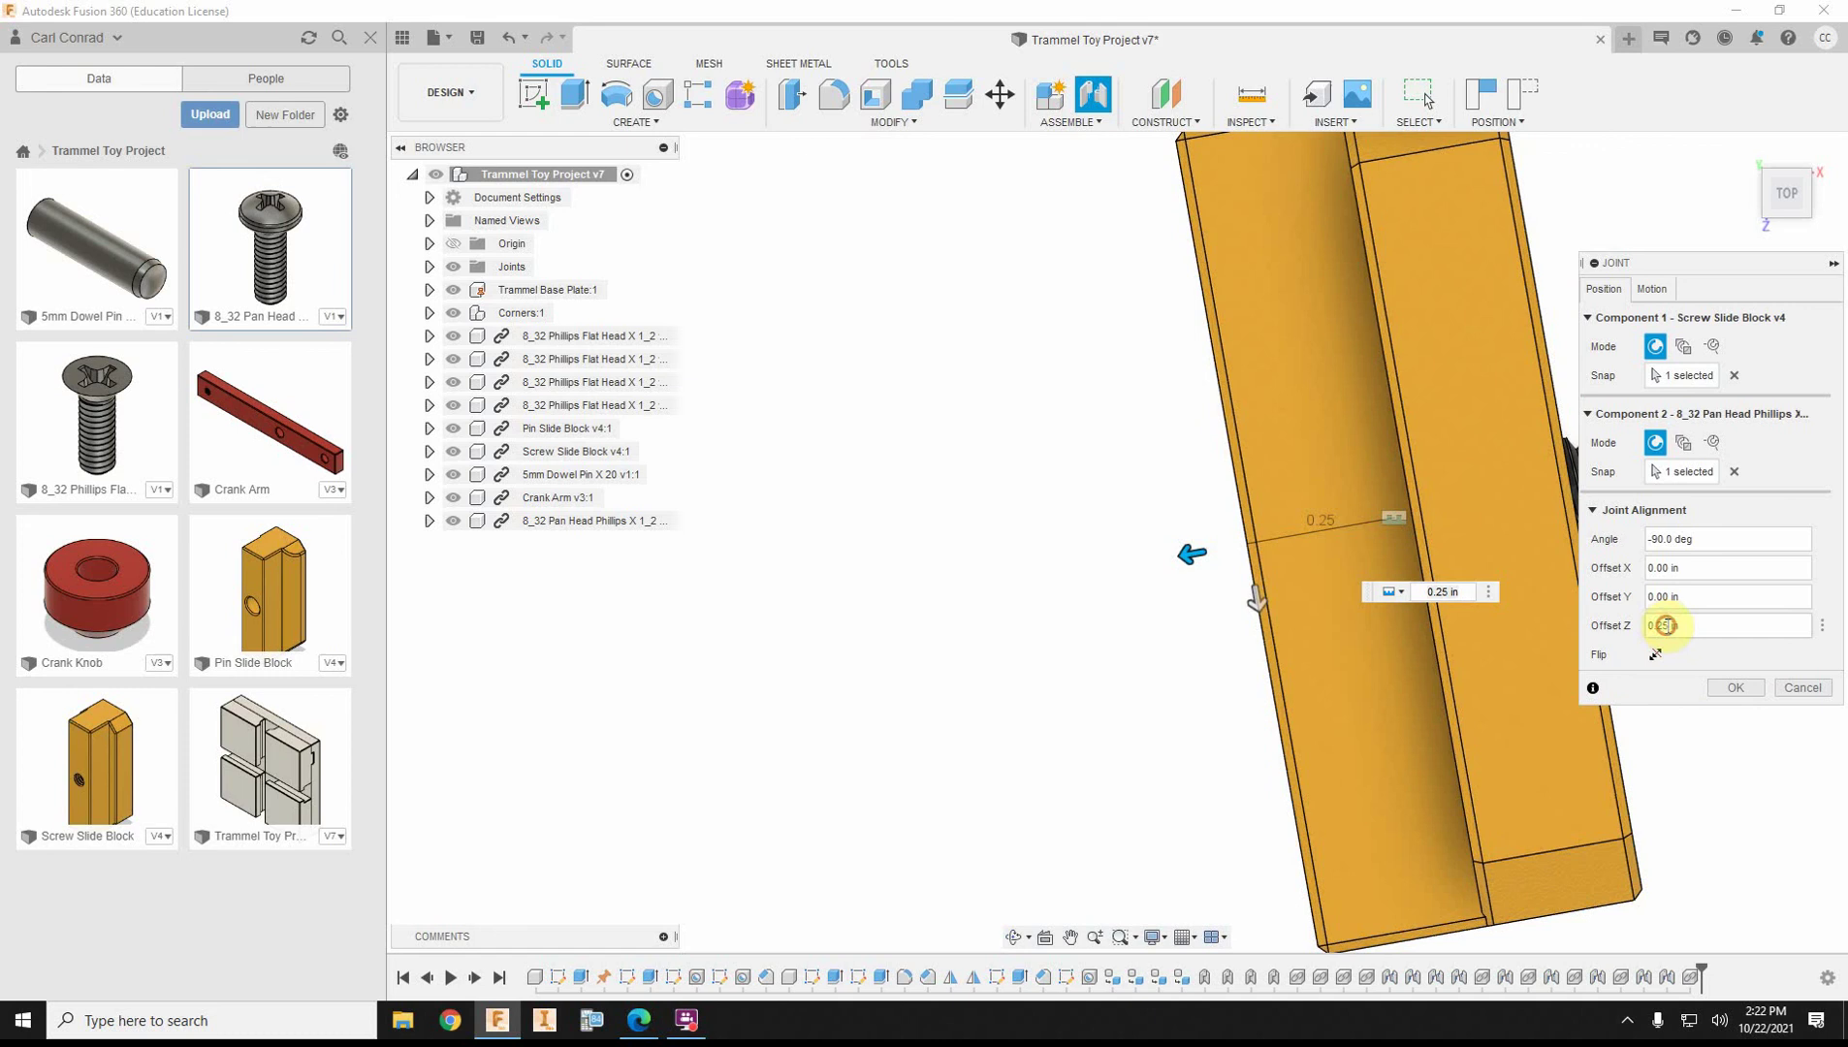
pyautogui.write('0.26')
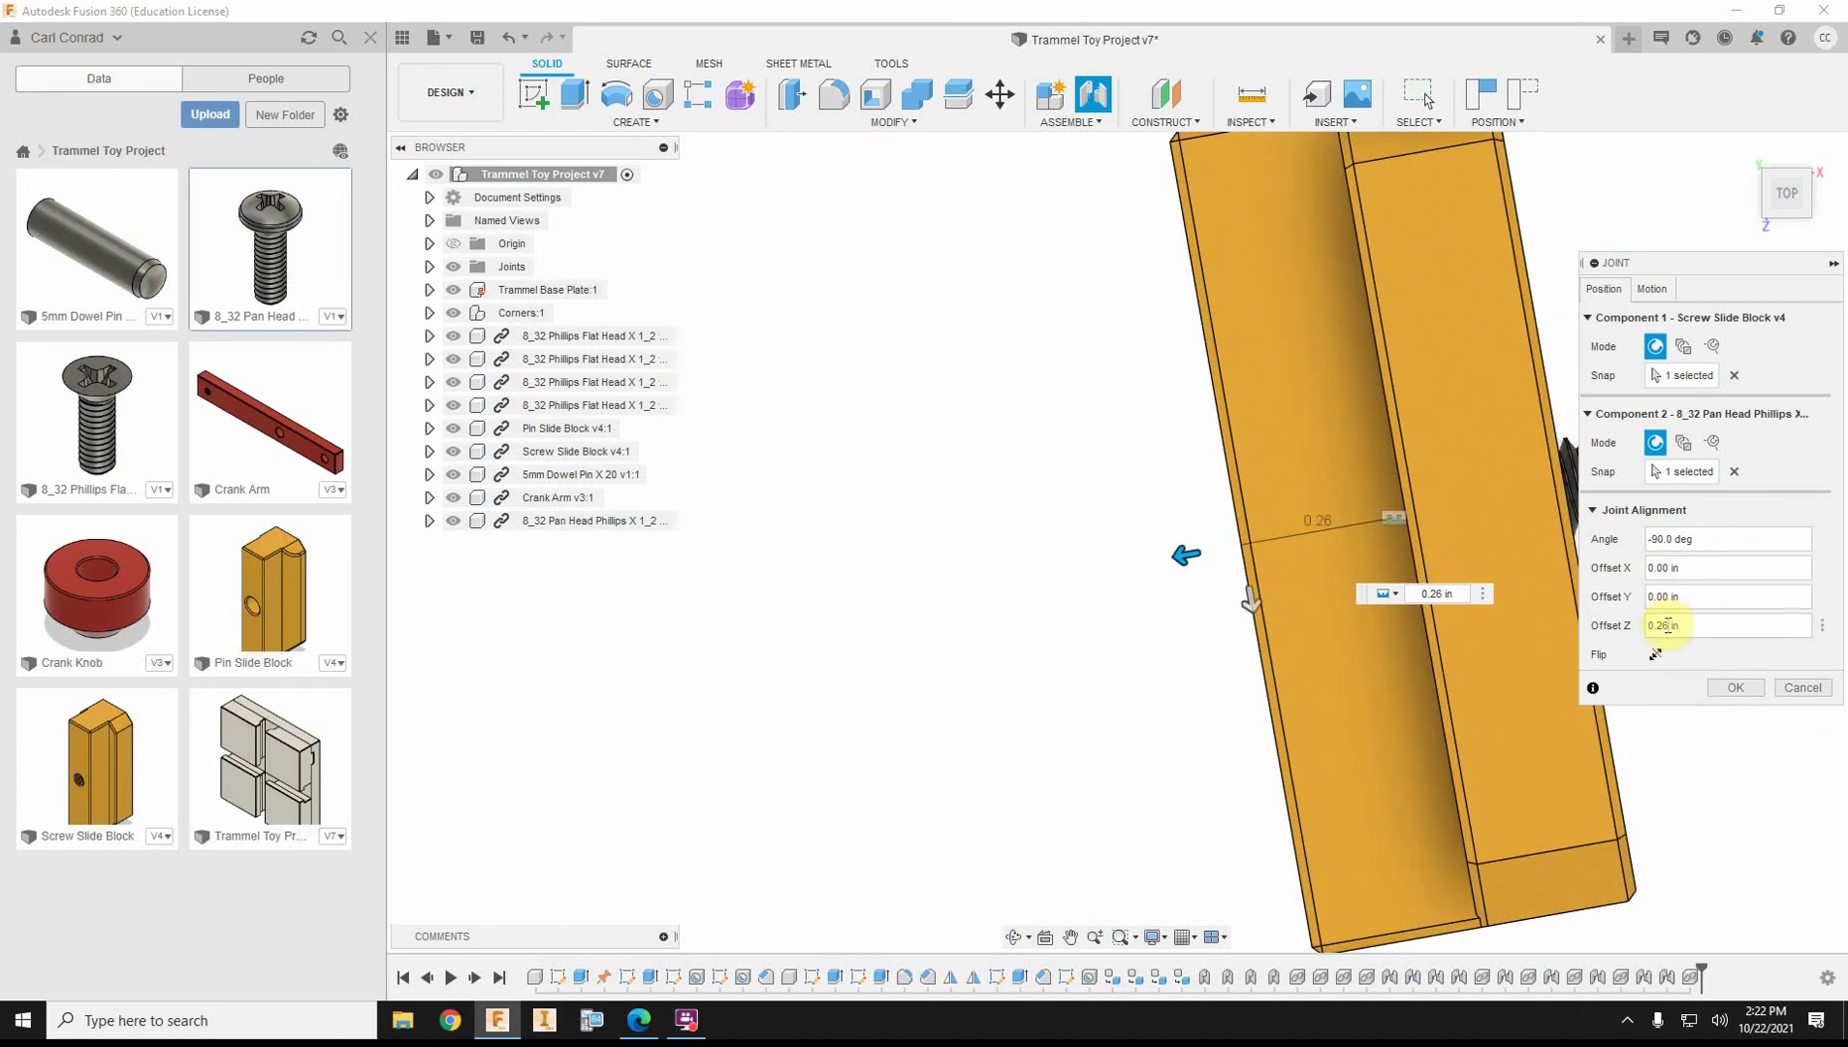
pyautogui.scroll(-3, 1503, 499)
pyautogui.moveTo(1505, 330); pyautogui.dragTo(1124, 300, button='middle')
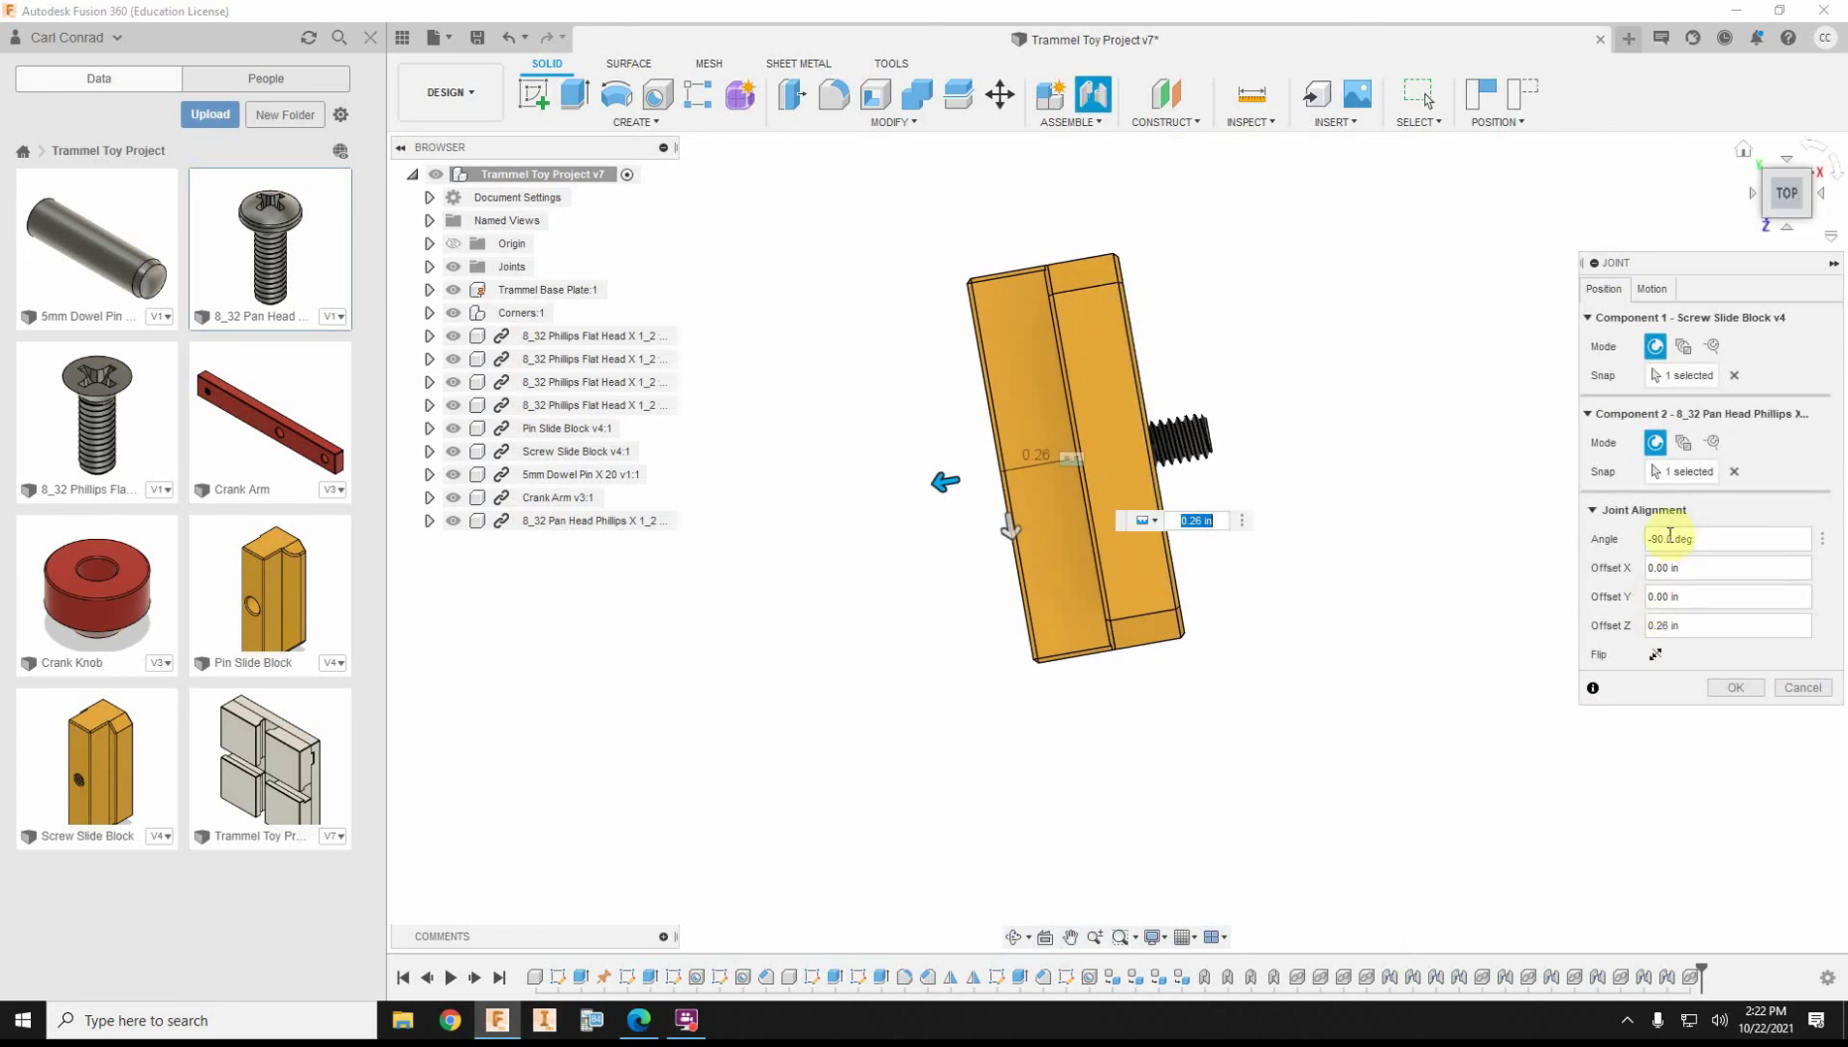
pyautogui.click(1654, 655)
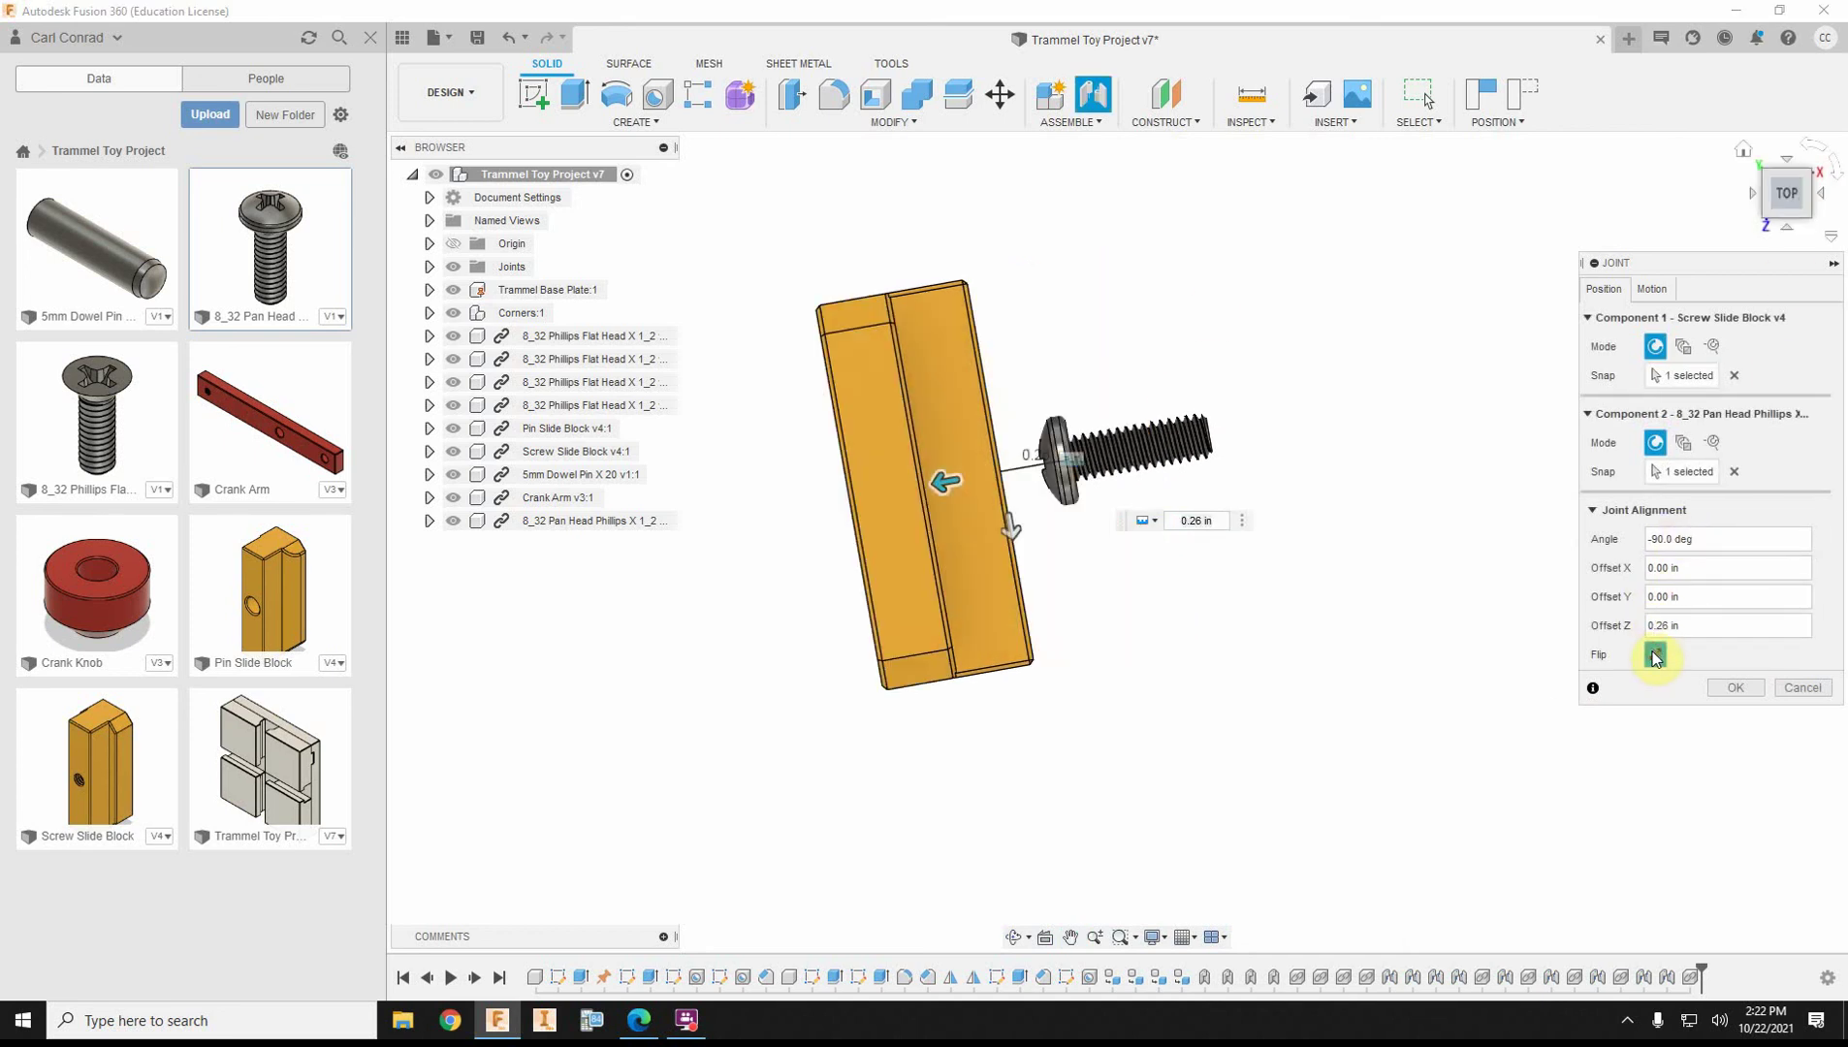
pyautogui.click(1657, 655)
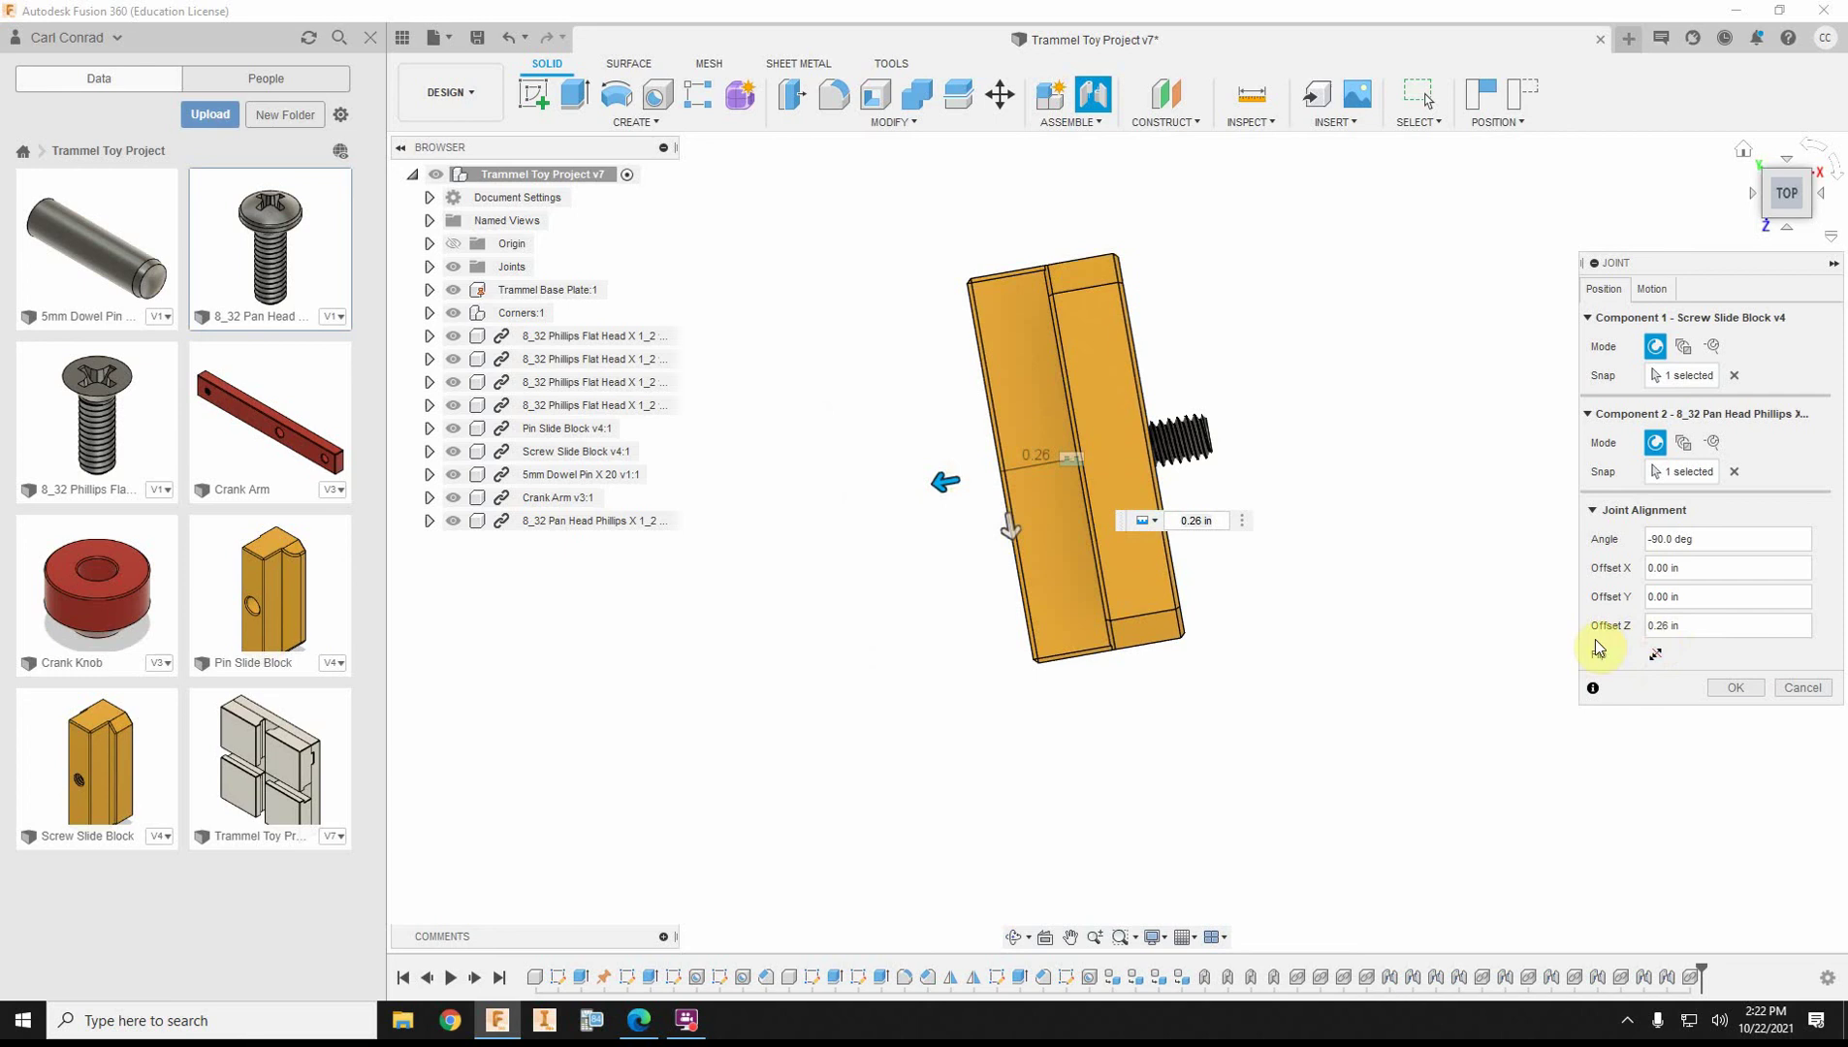
# Change the screw joint's Z offset to -0.26 in and complete the rigid joint.
pyautogui.click(1767, 174)
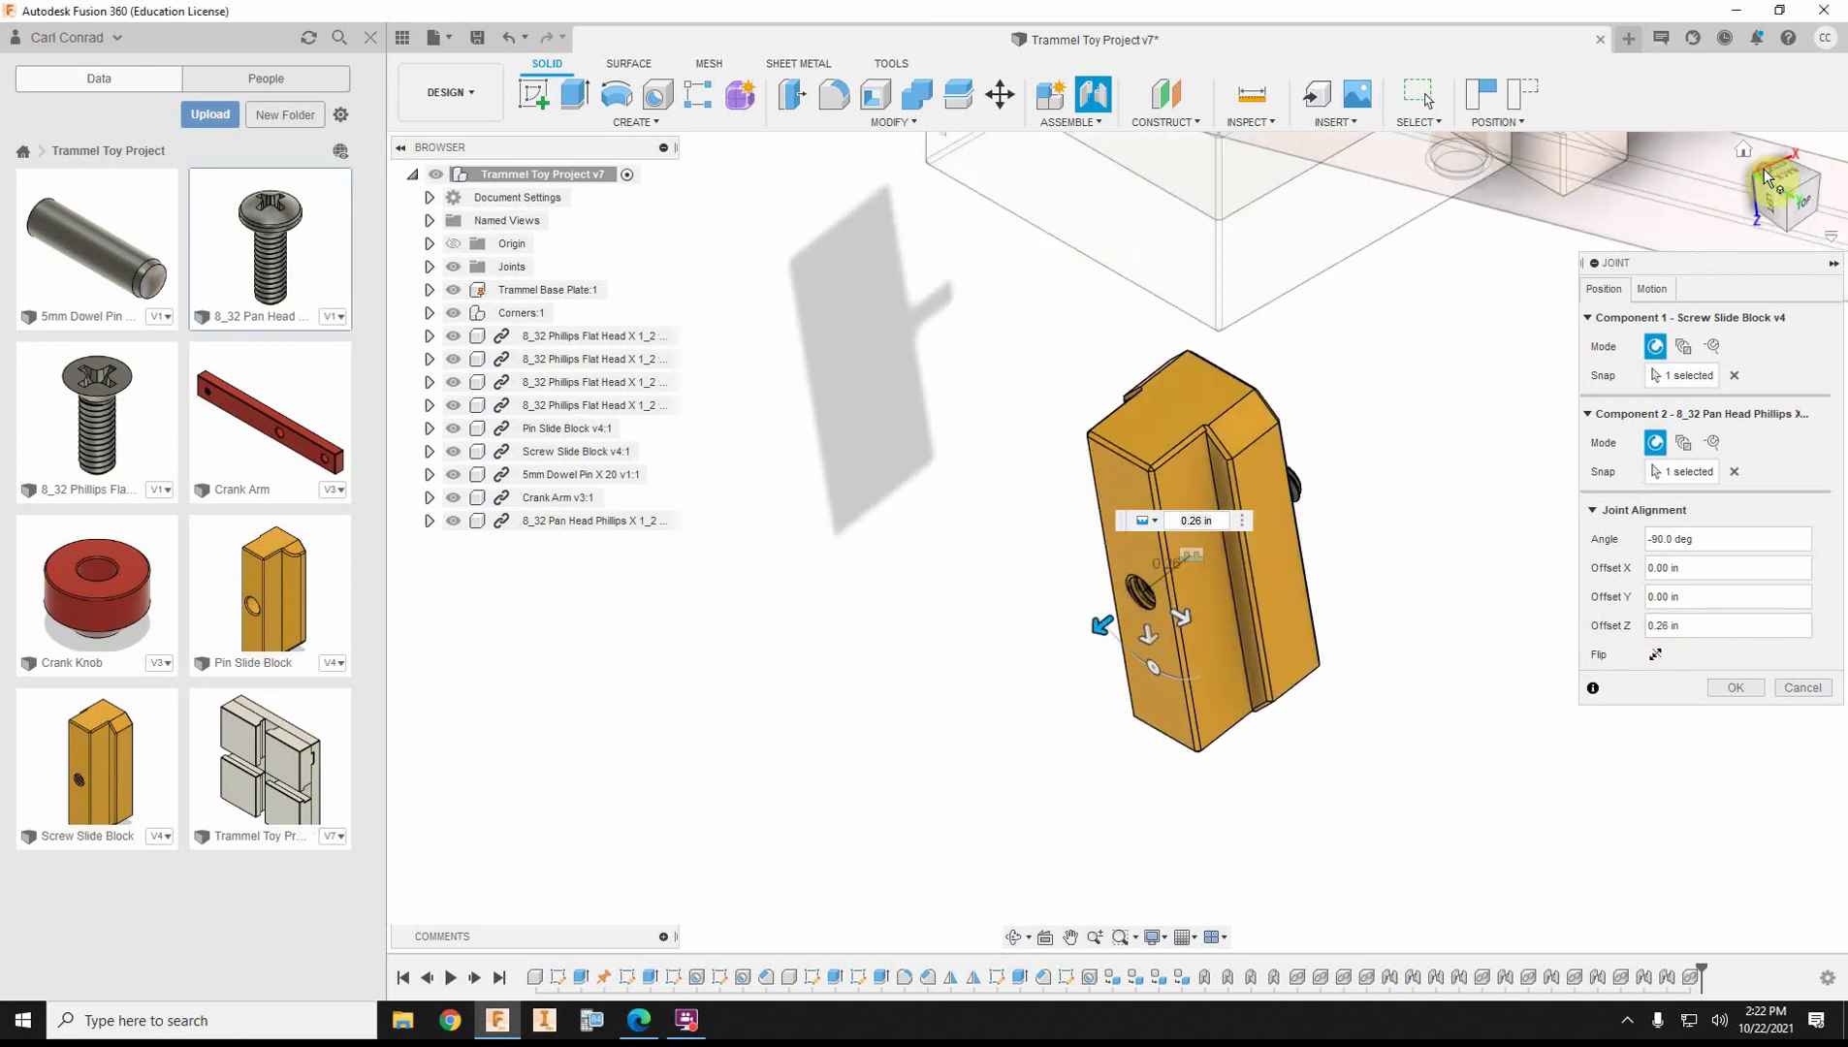
pyautogui.click(1648, 627)
pyautogui.write('-')
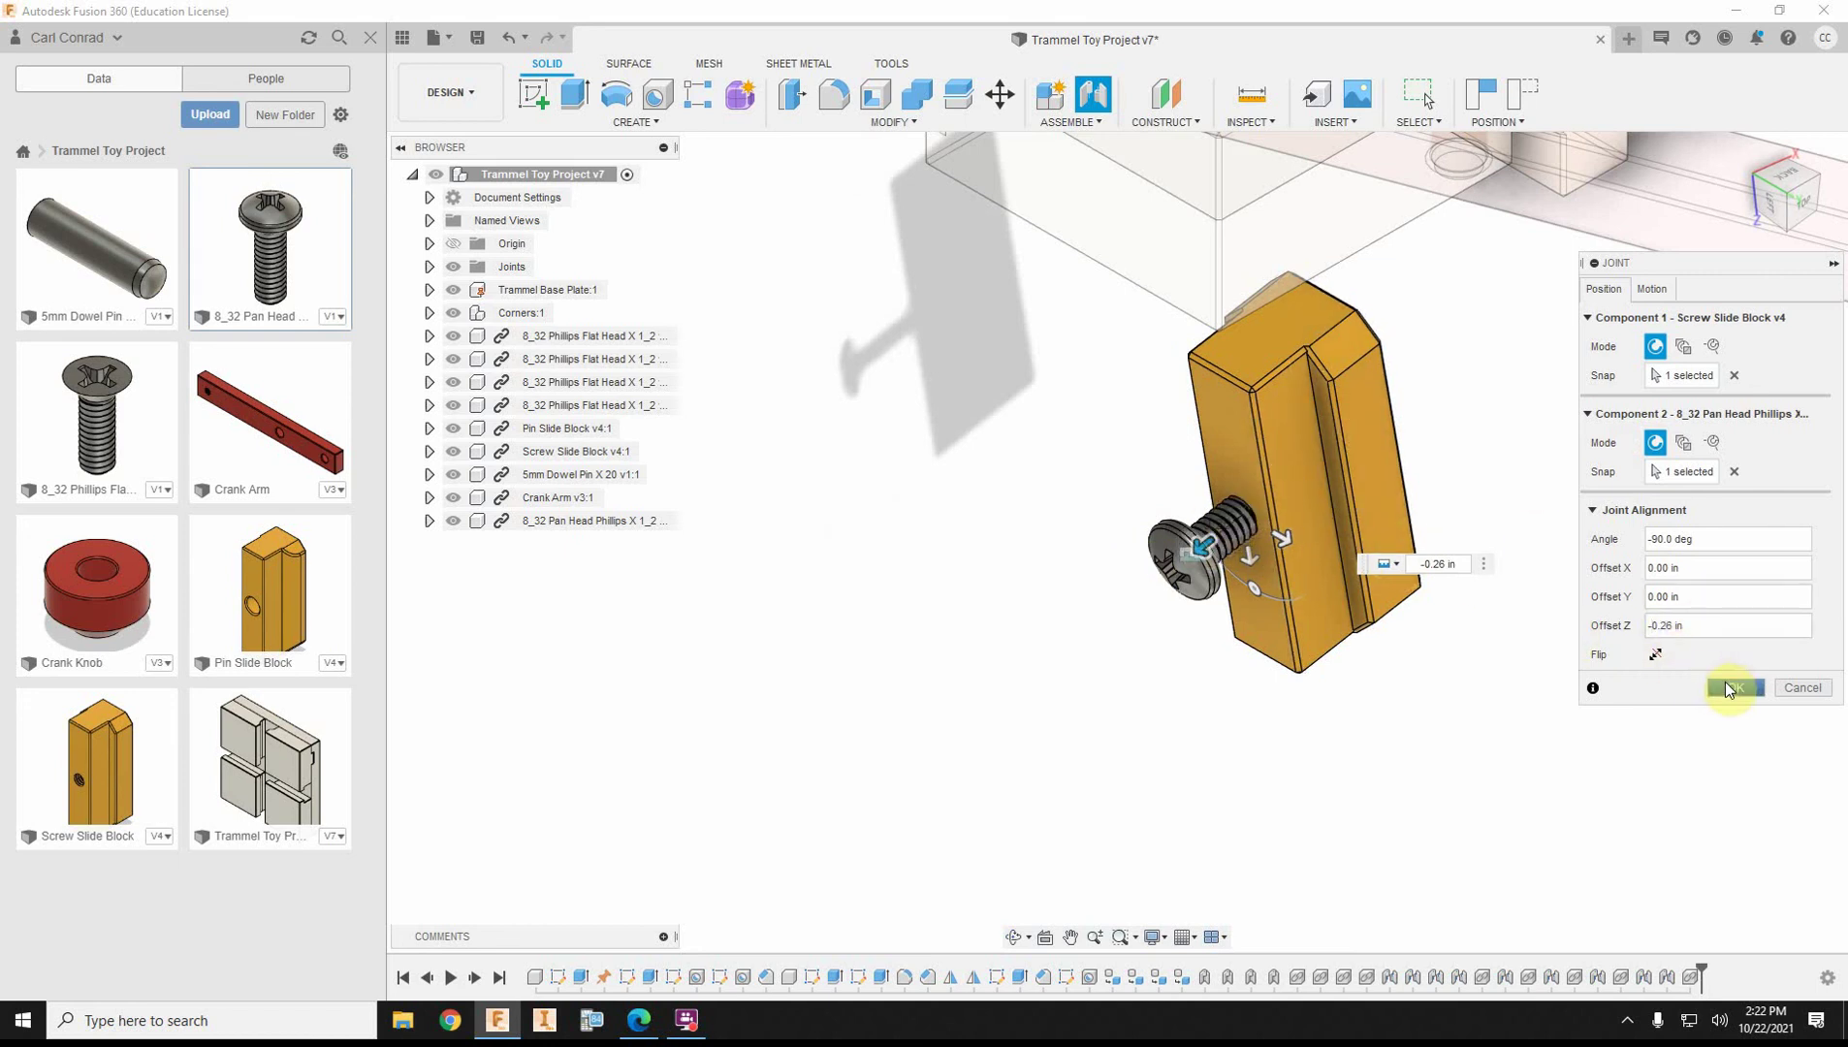
pyautogui.click(1730, 688)
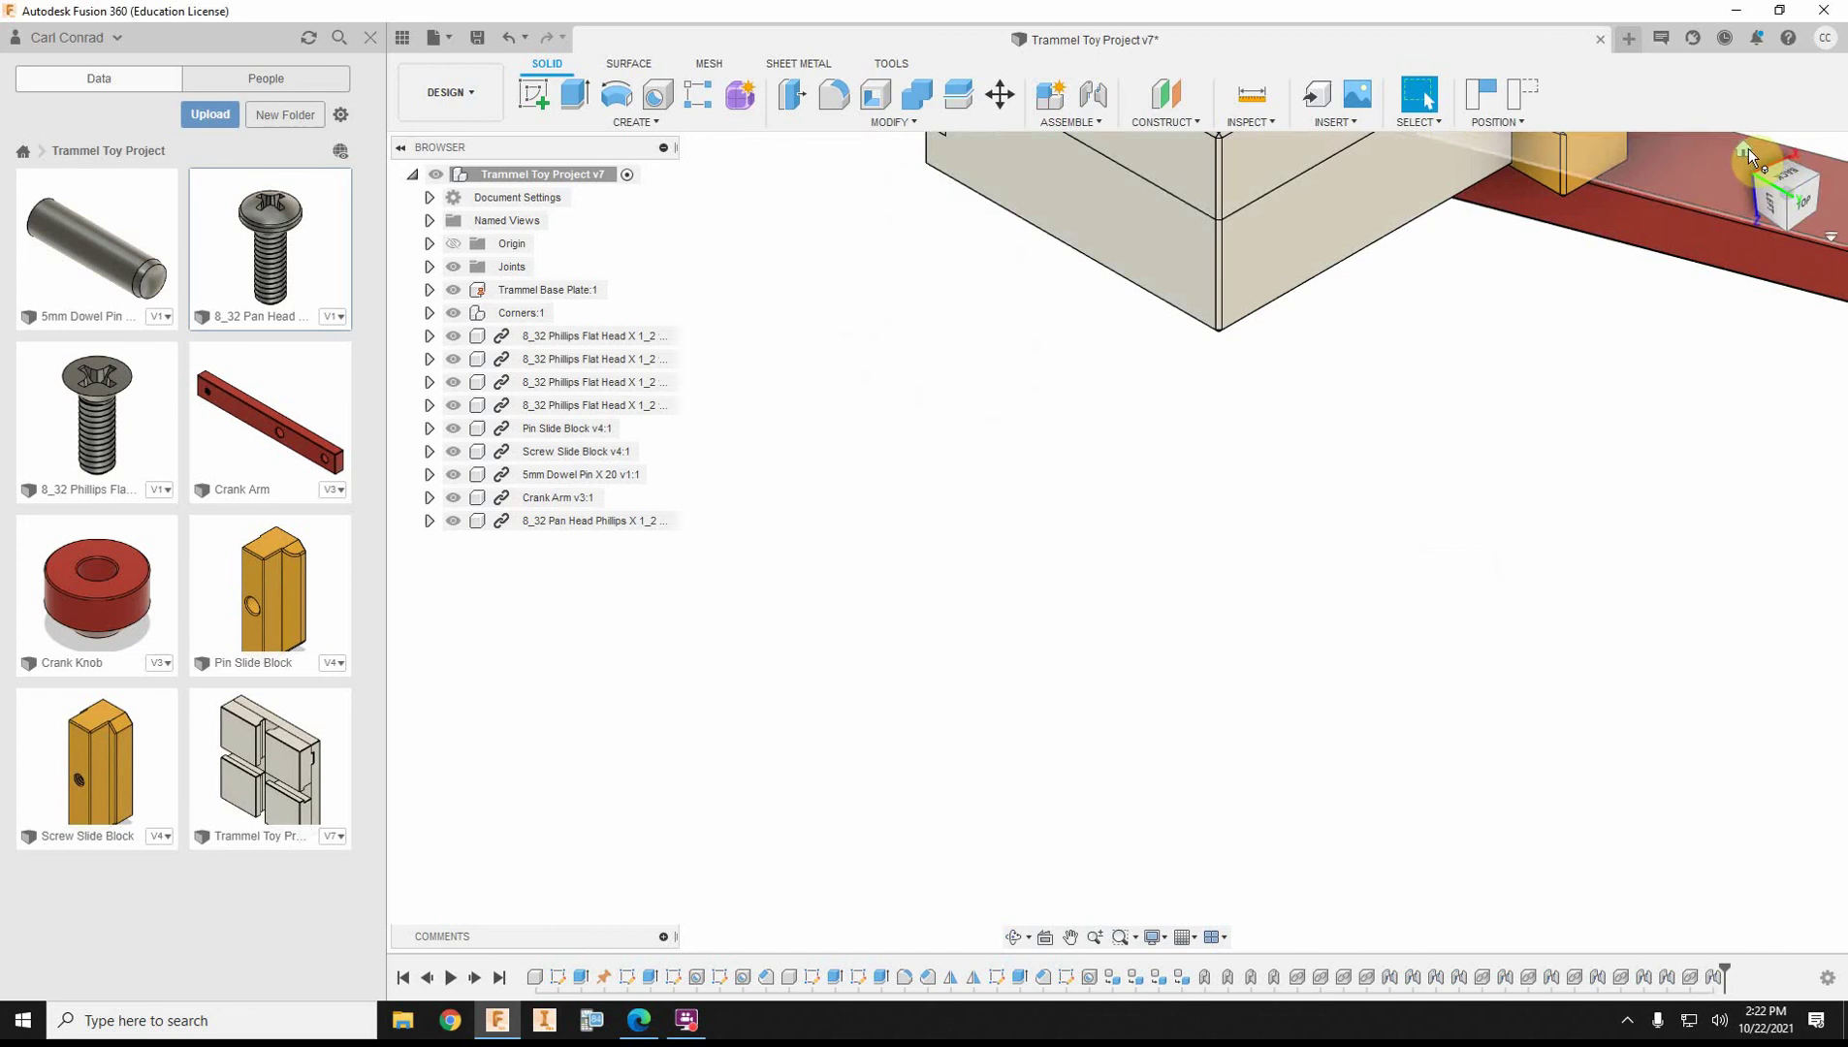
# Examine the pan head screw's clearance to the Crank Arm in the isometric and right side views.
pyautogui.click(1748, 148)
pyautogui.scroll(5, 1044, 725)
pyautogui.scroll(2, 1044, 725)
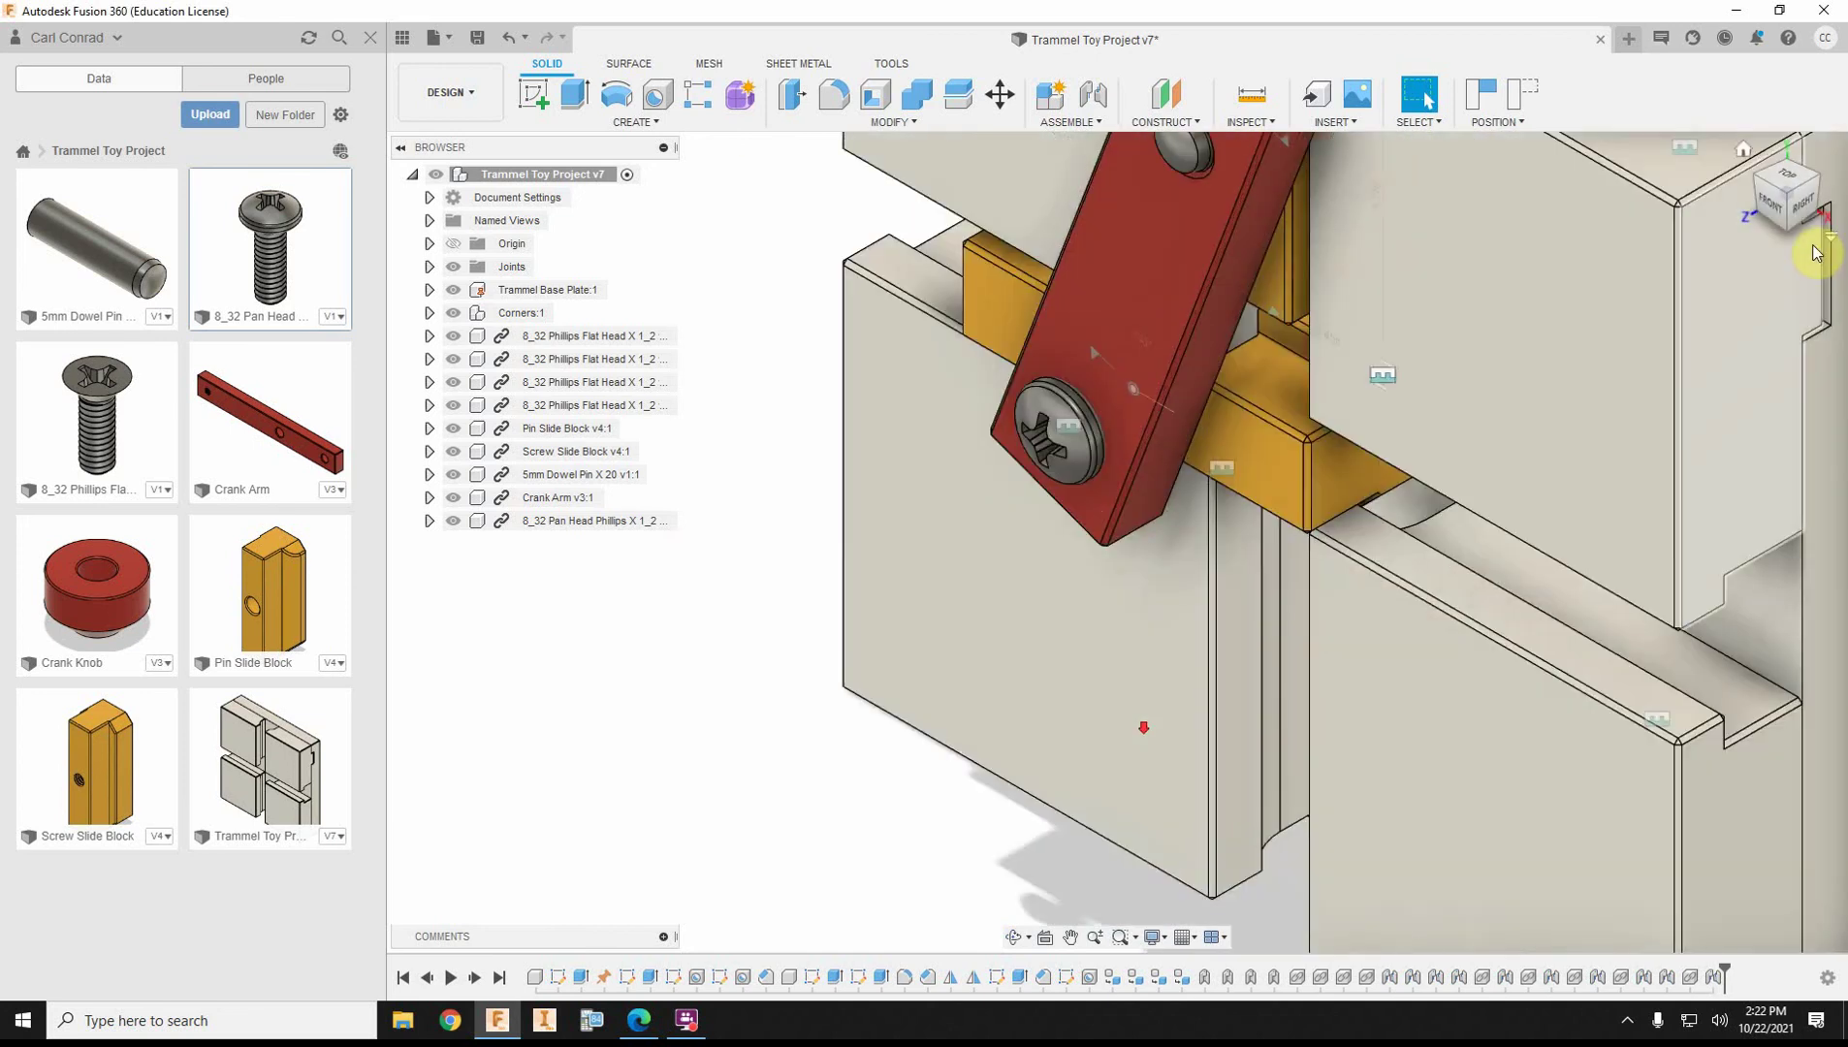
pyautogui.click(1784, 214)
pyautogui.scroll(5, 1217, 563)
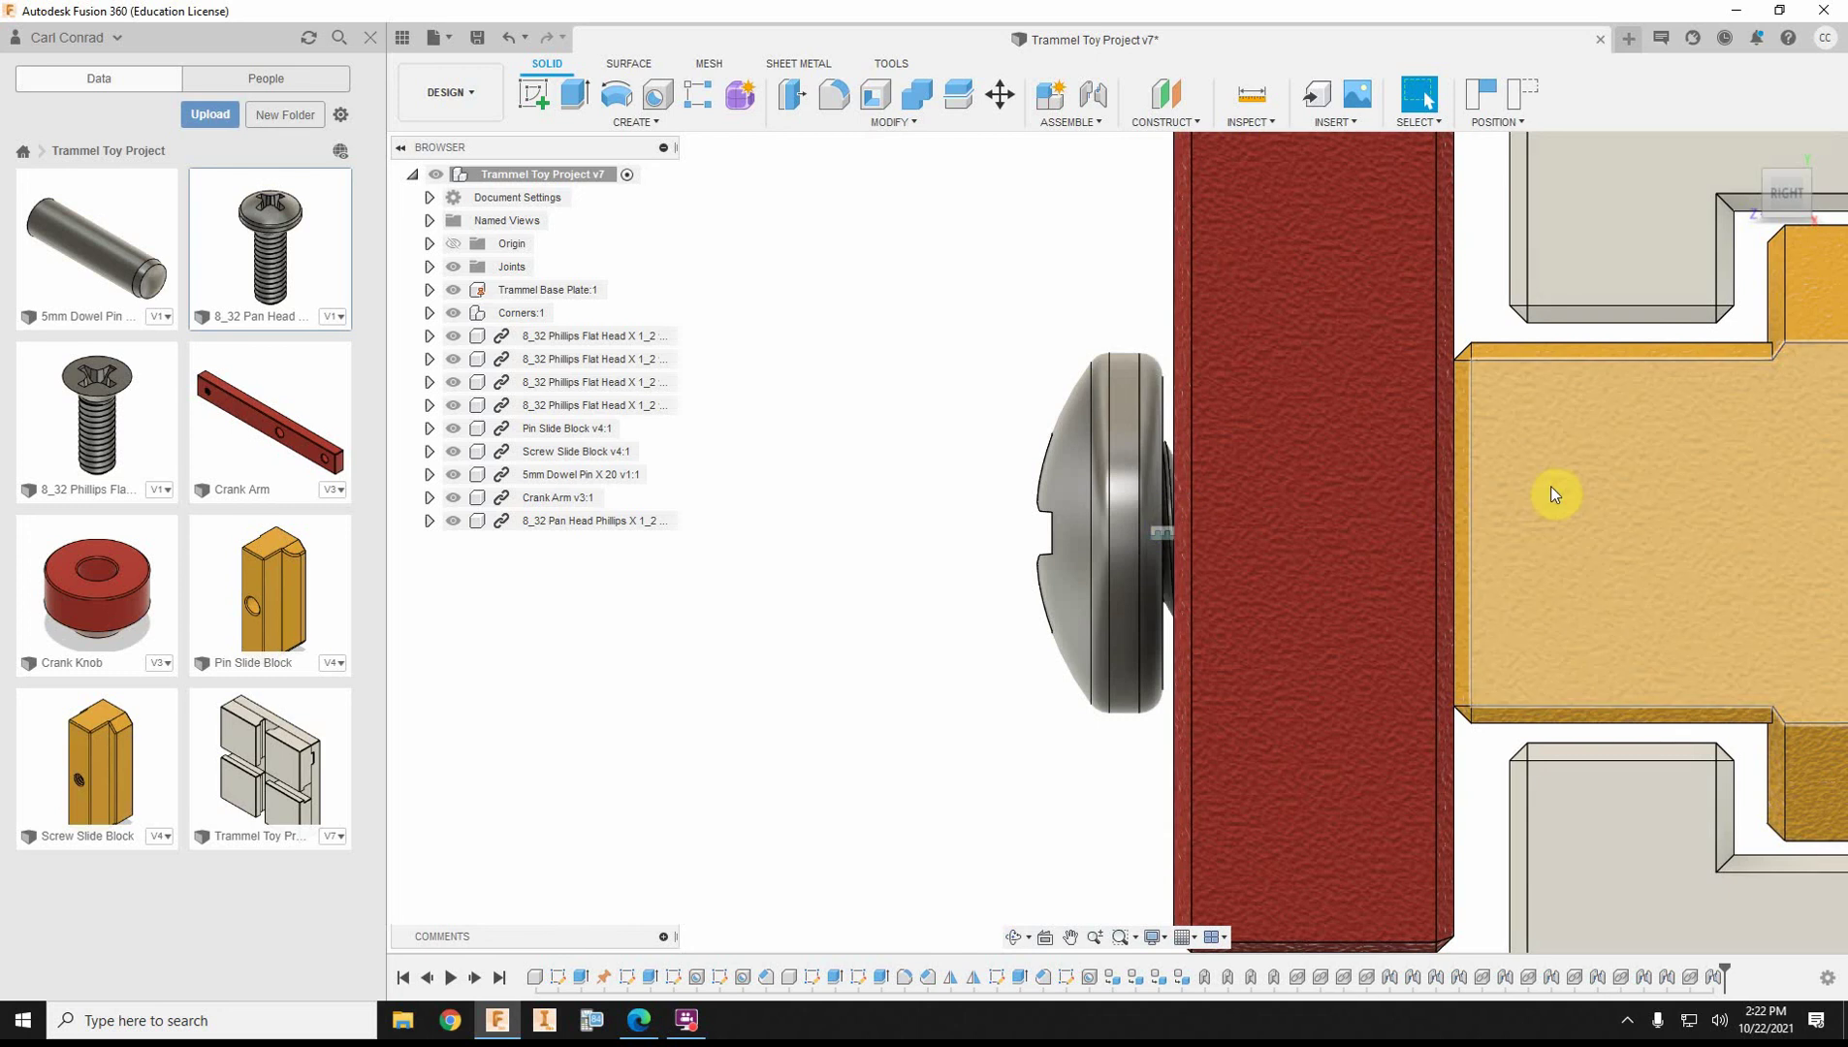
pyautogui.scroll(-2, 1794, 497)
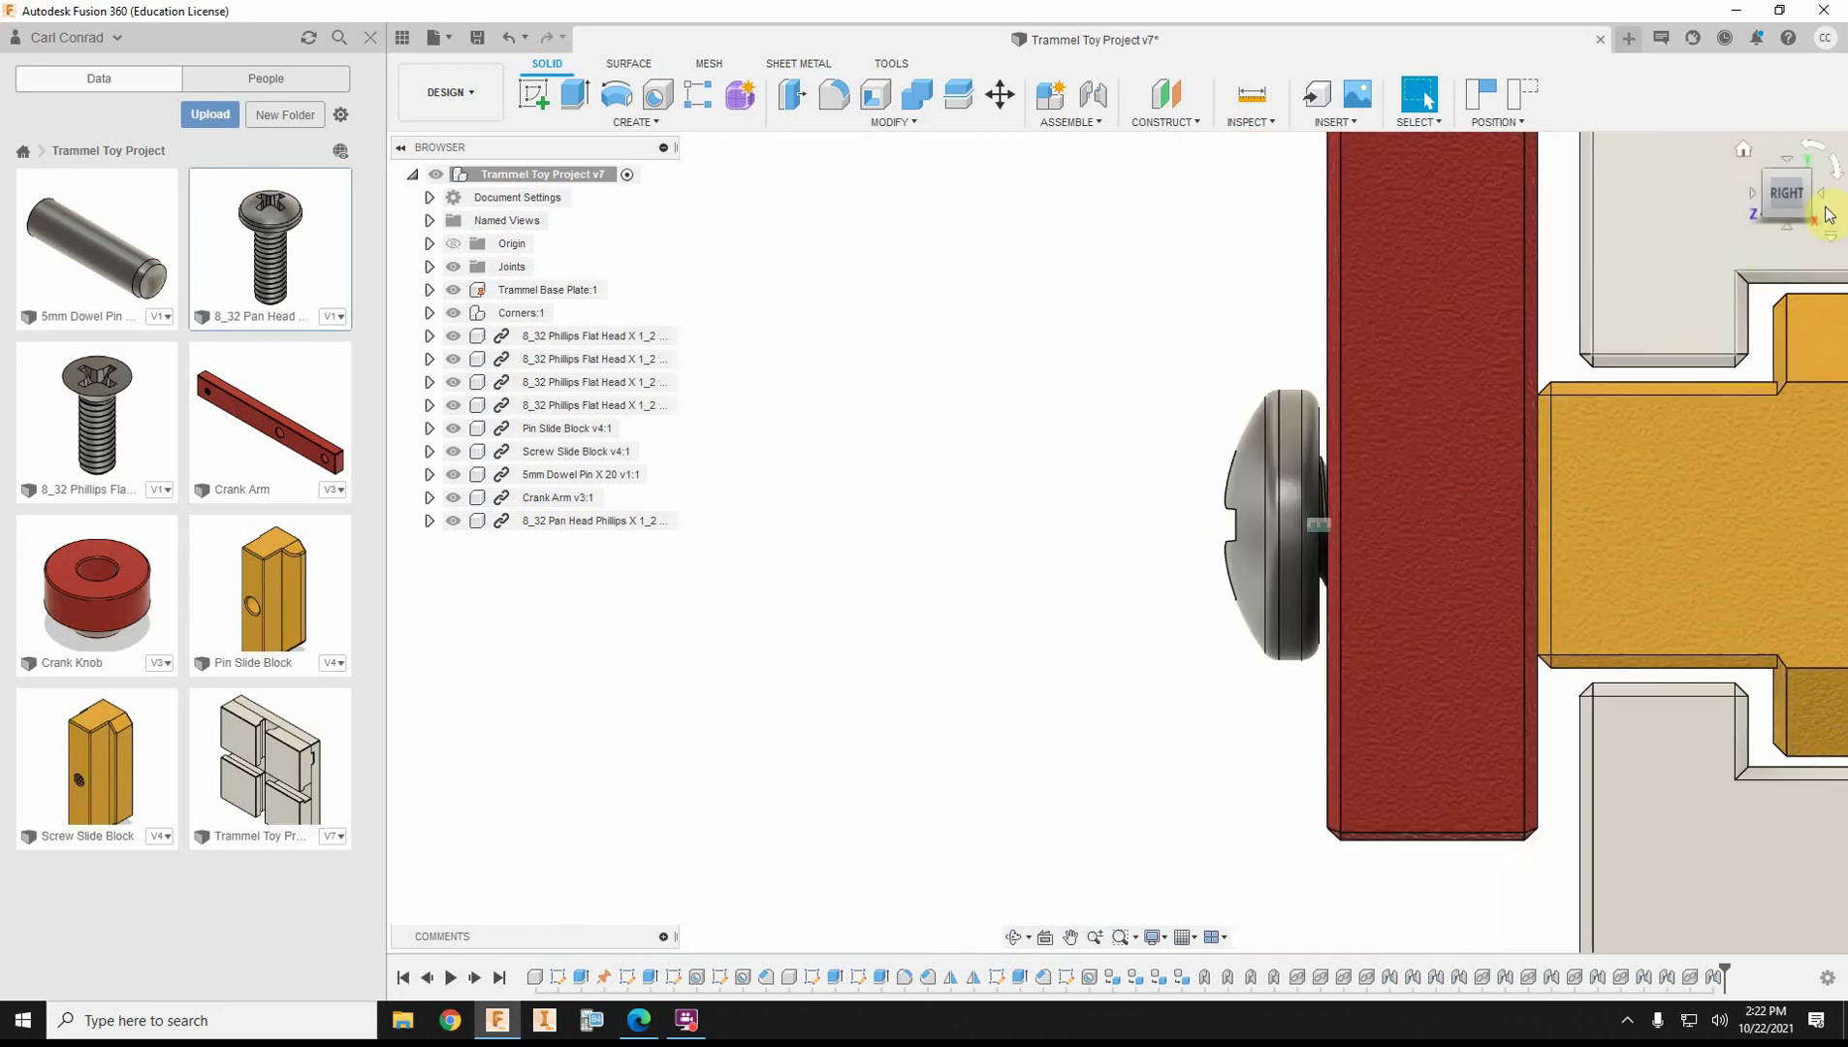
pyautogui.click(1742, 153)
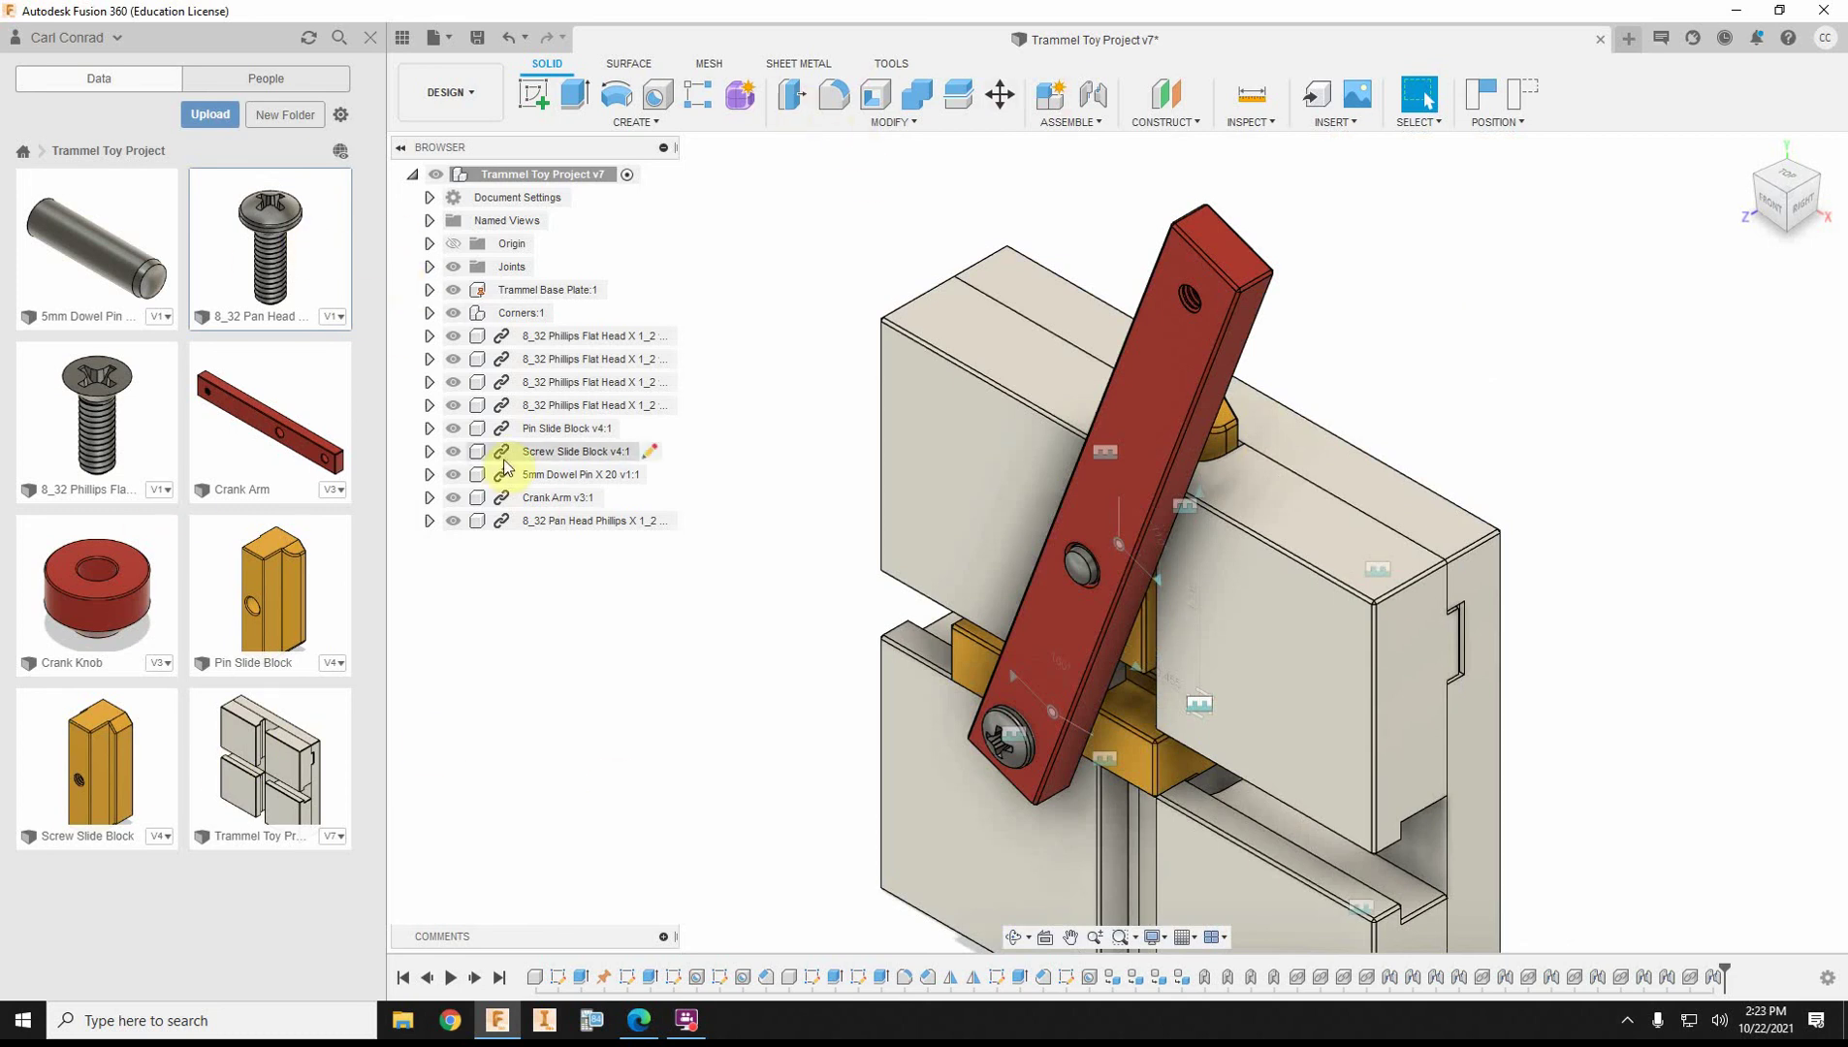
pyautogui.click(1094, 121)
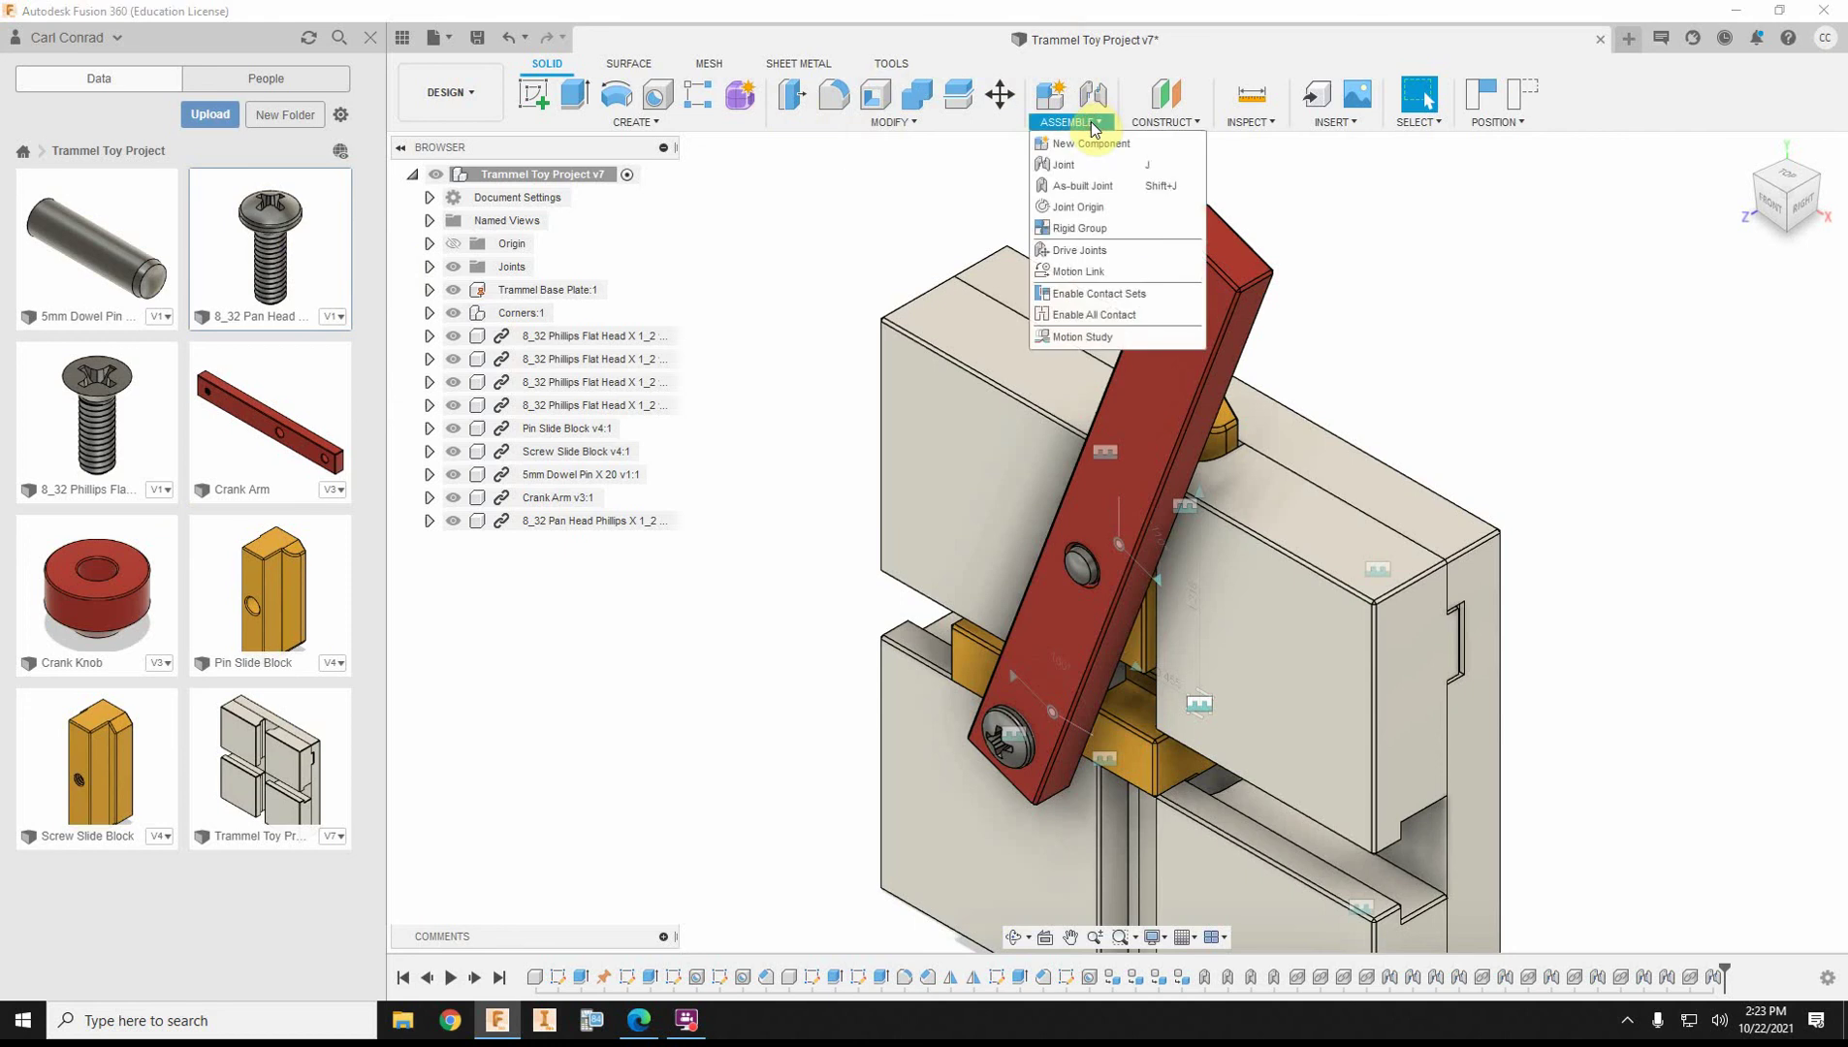
pyautogui.click(1063, 171)
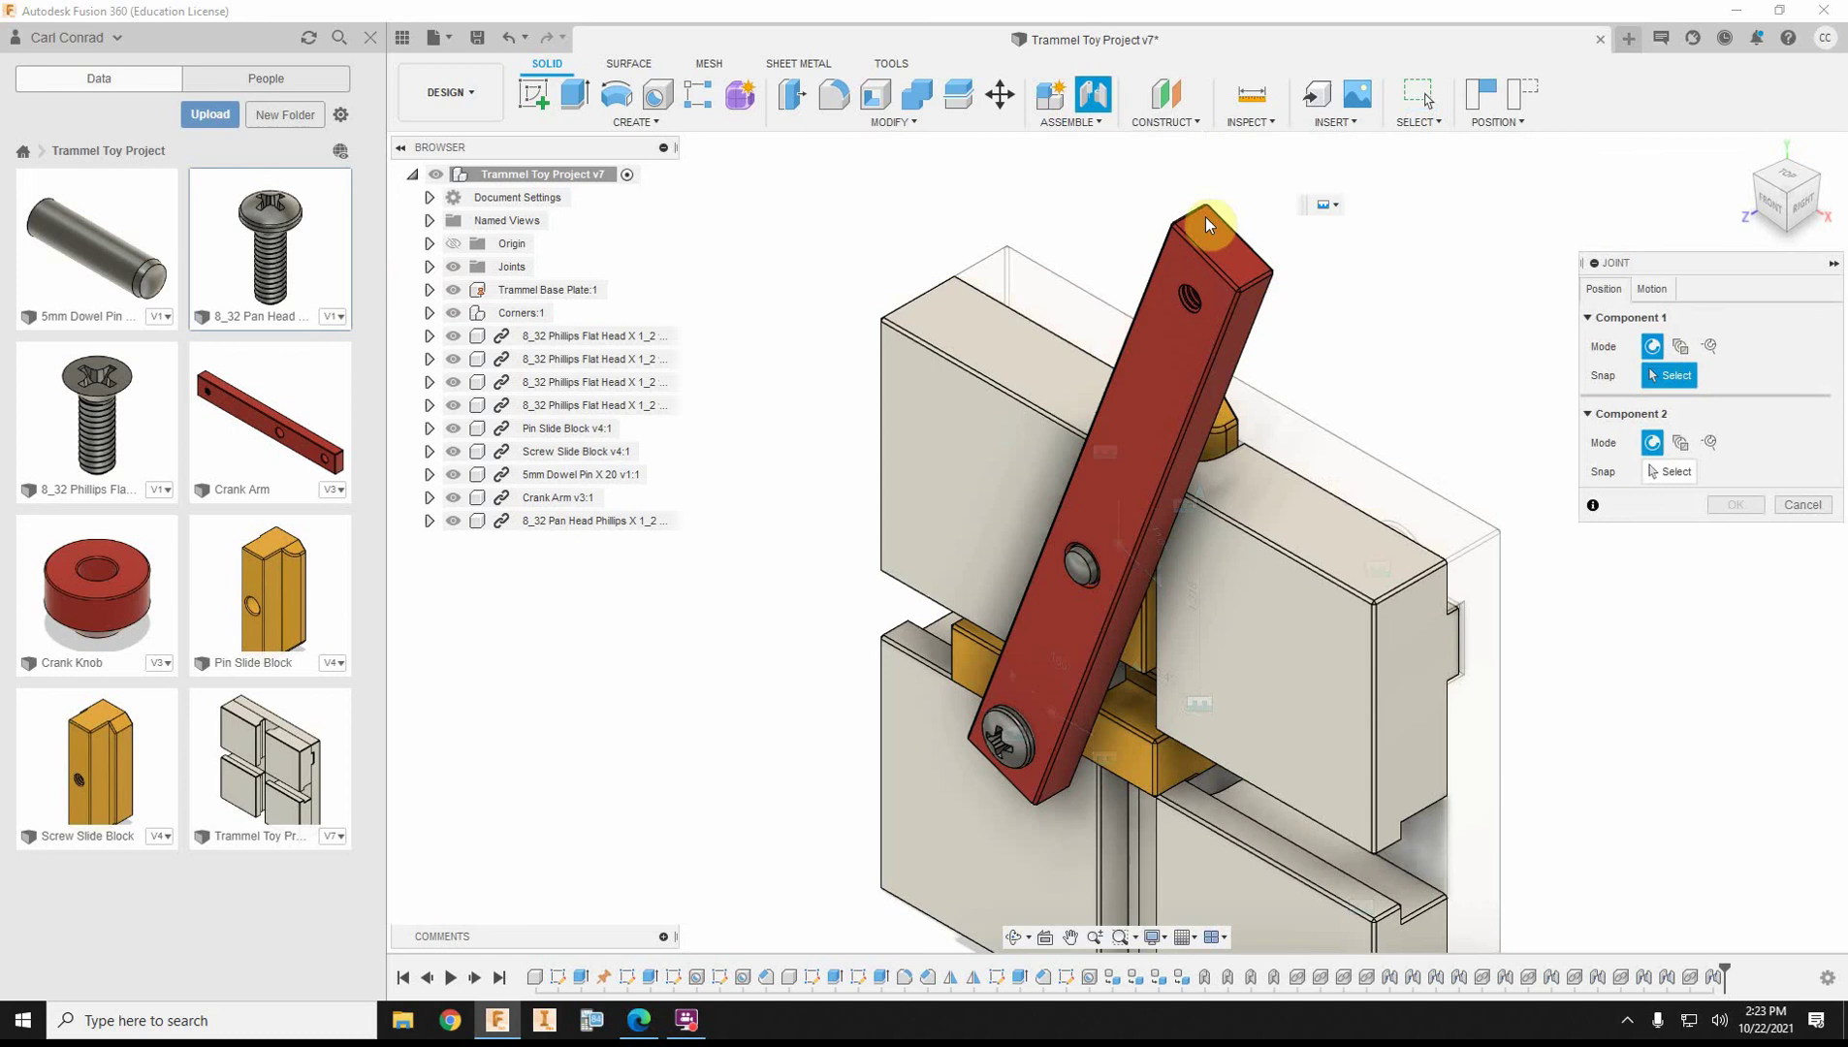
pyautogui.click(1803, 505)
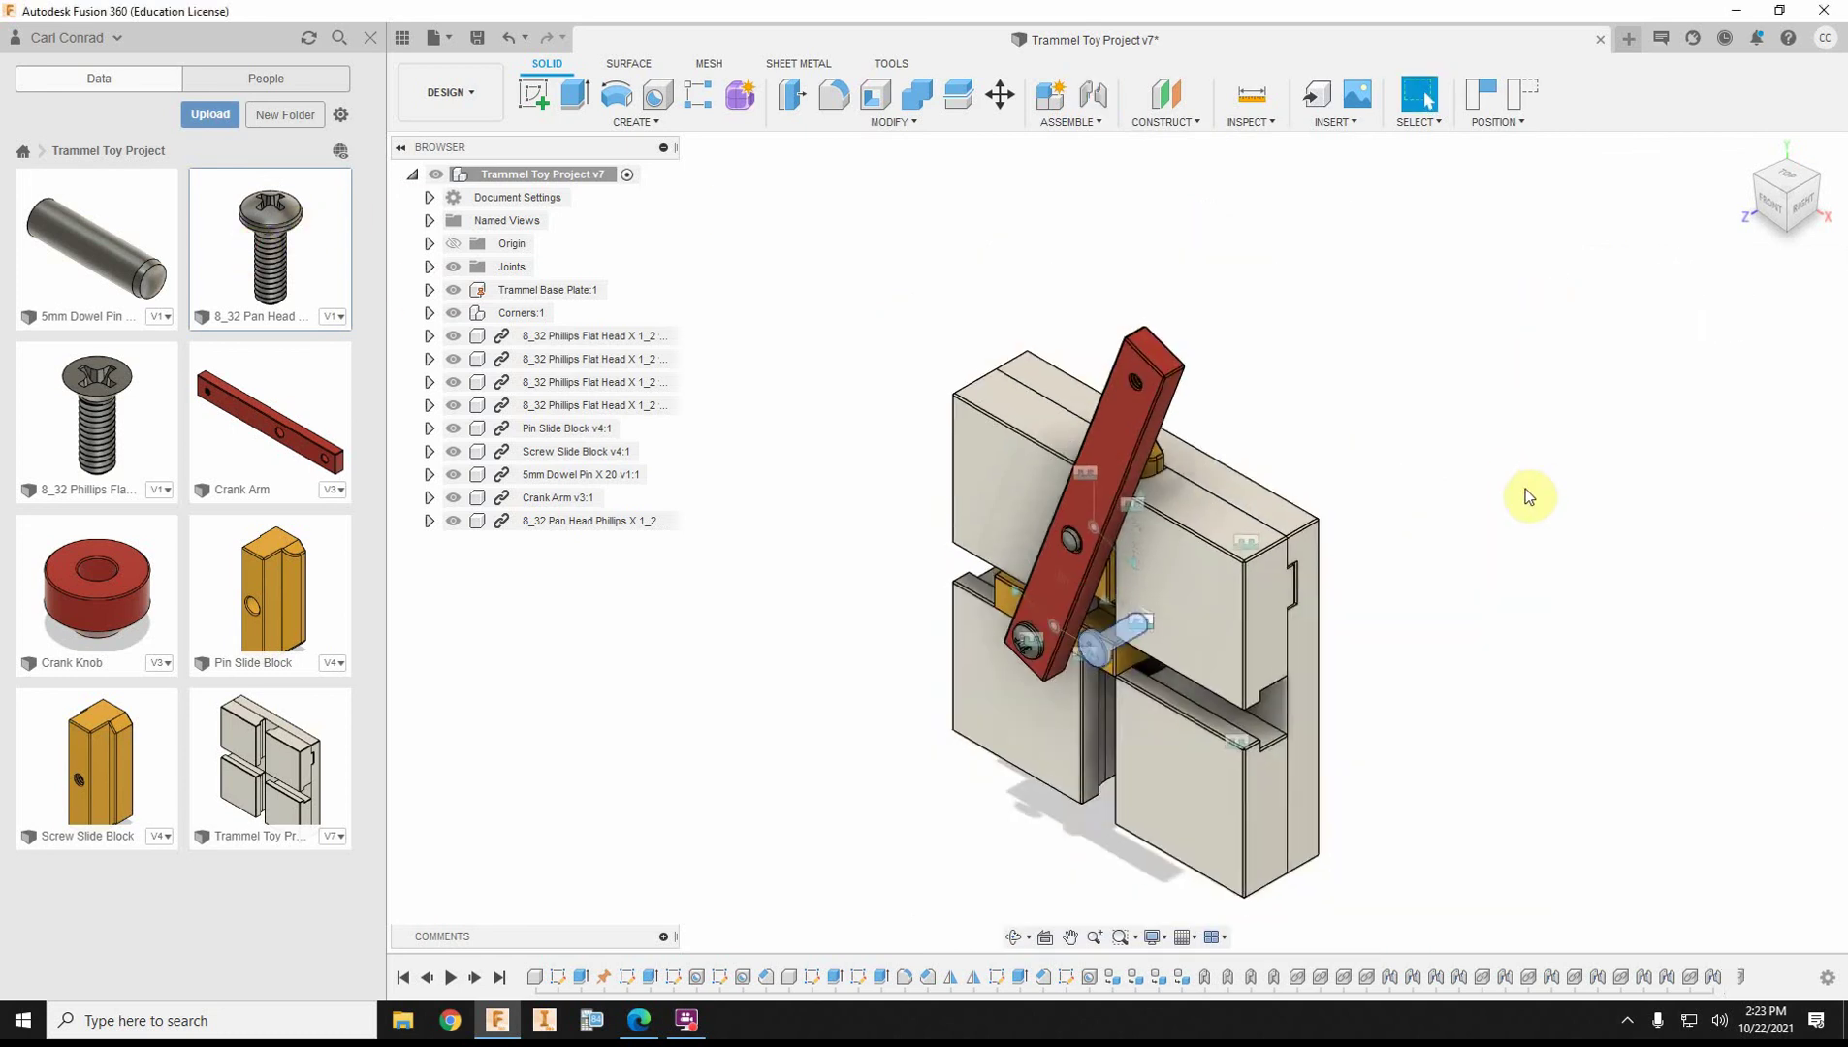
# Insert a second 8_32 pan head Phillips screw and raise it 3.30 in along Y, above the Crank Arm.
pyautogui.scroll(-2, 1524, 488)
pyautogui.moveTo(1279, 618); pyautogui.dragTo(1406, 324)
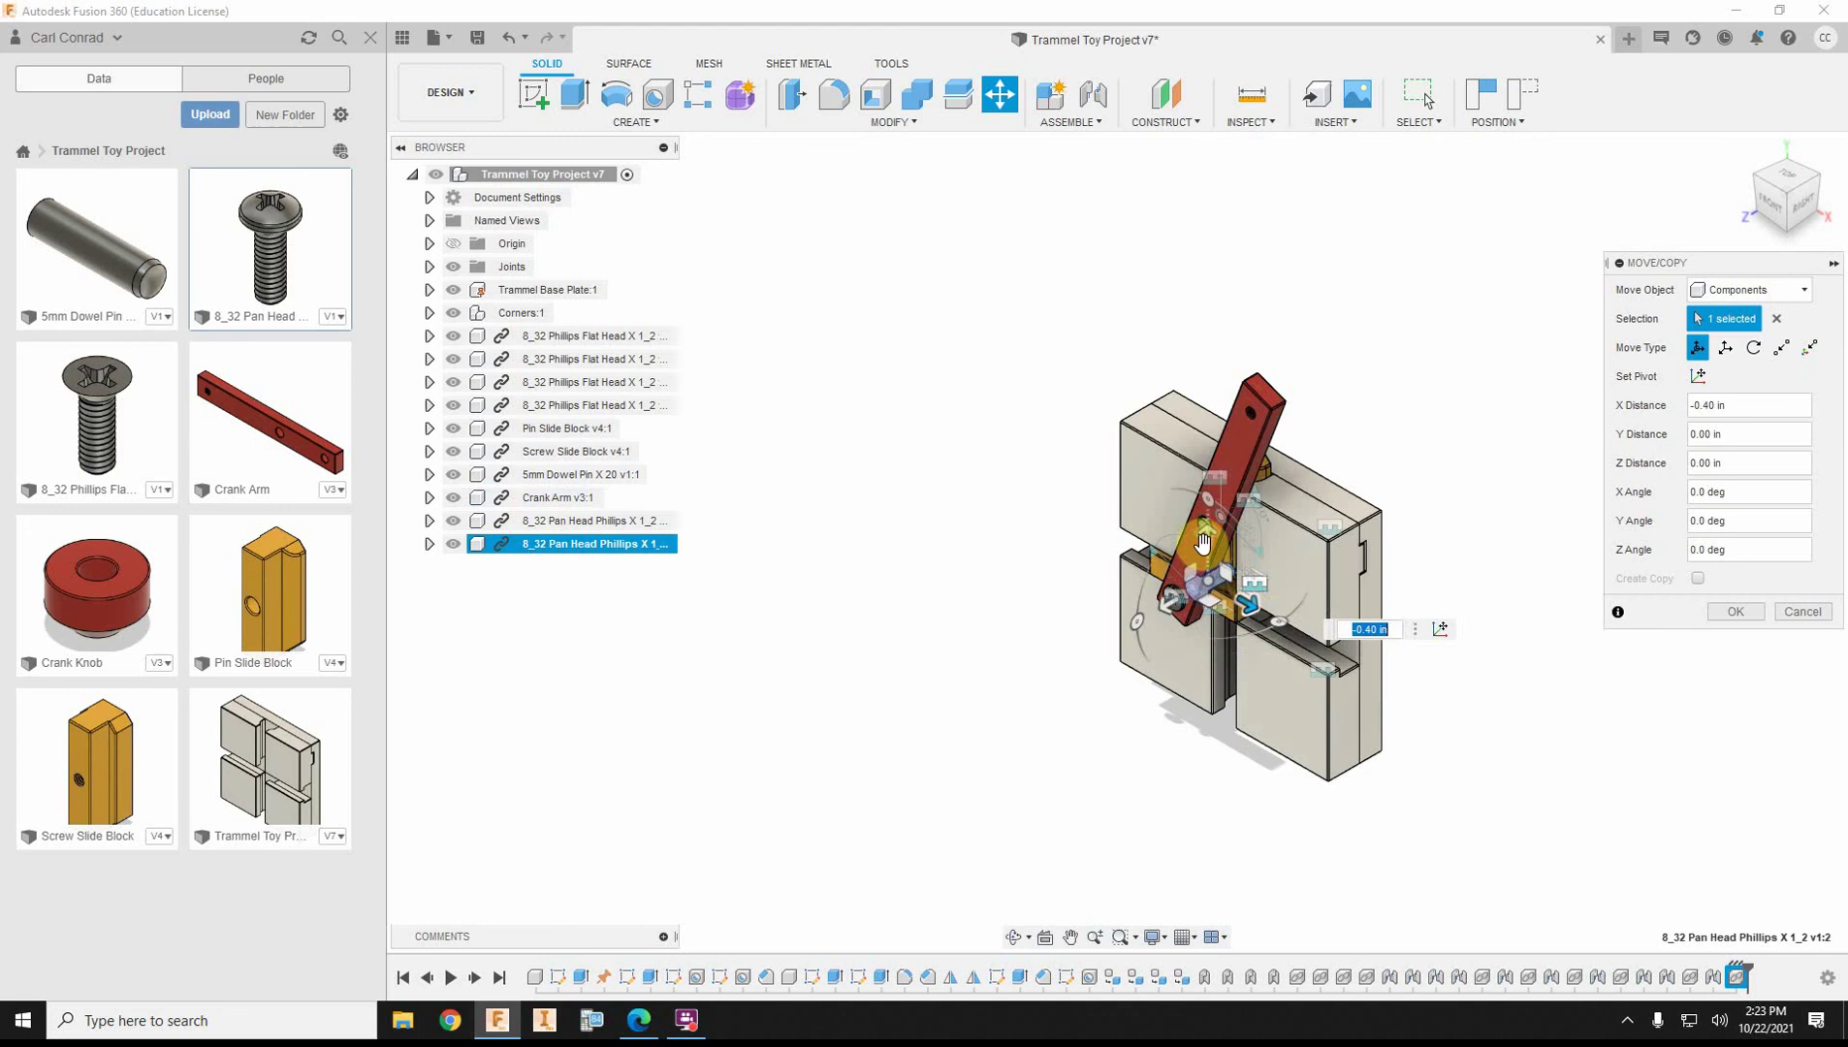
pyautogui.moveTo(1207, 545); pyautogui.dragTo(1365, 312)
pyautogui.scroll(1, 1294, 359)
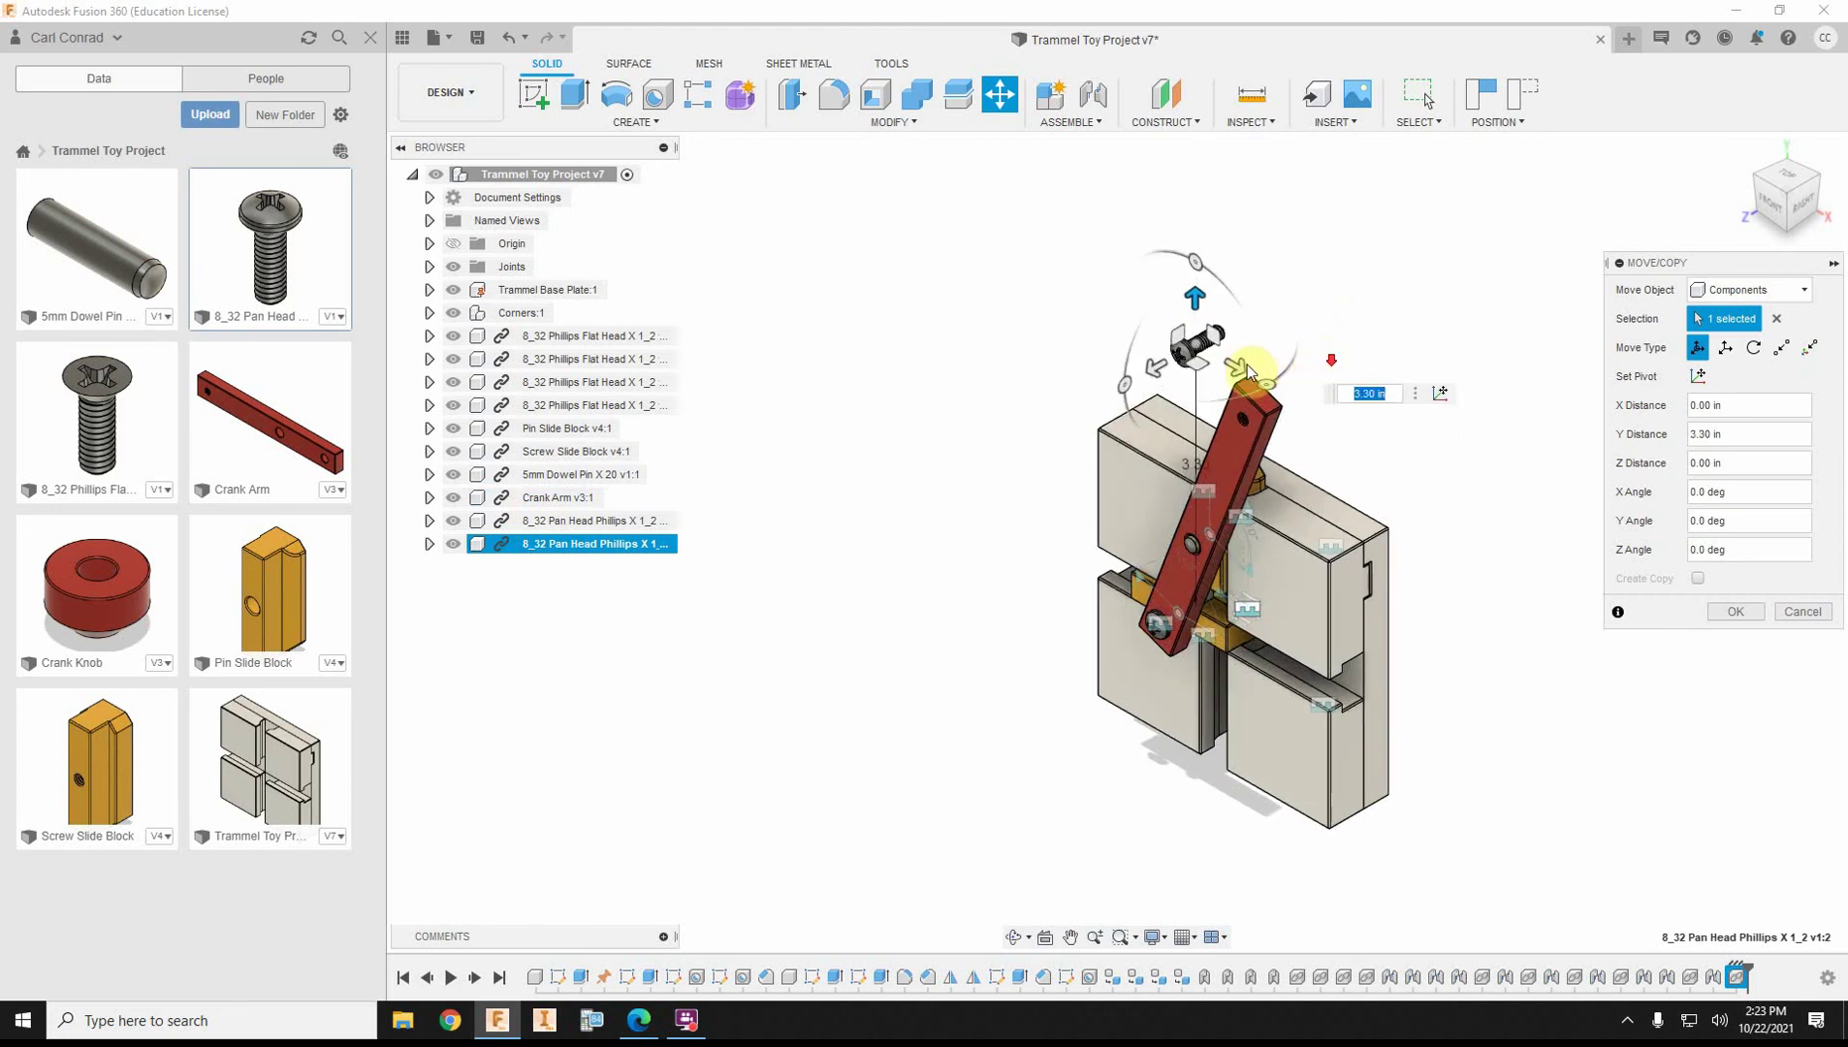
# Rotate the second pan head screw -100 degrees about Y and complete the move.
pyautogui.moveTo(1273, 383); pyautogui.dragTo(1072, 401)
pyautogui.scroll(1, 1479, 520)
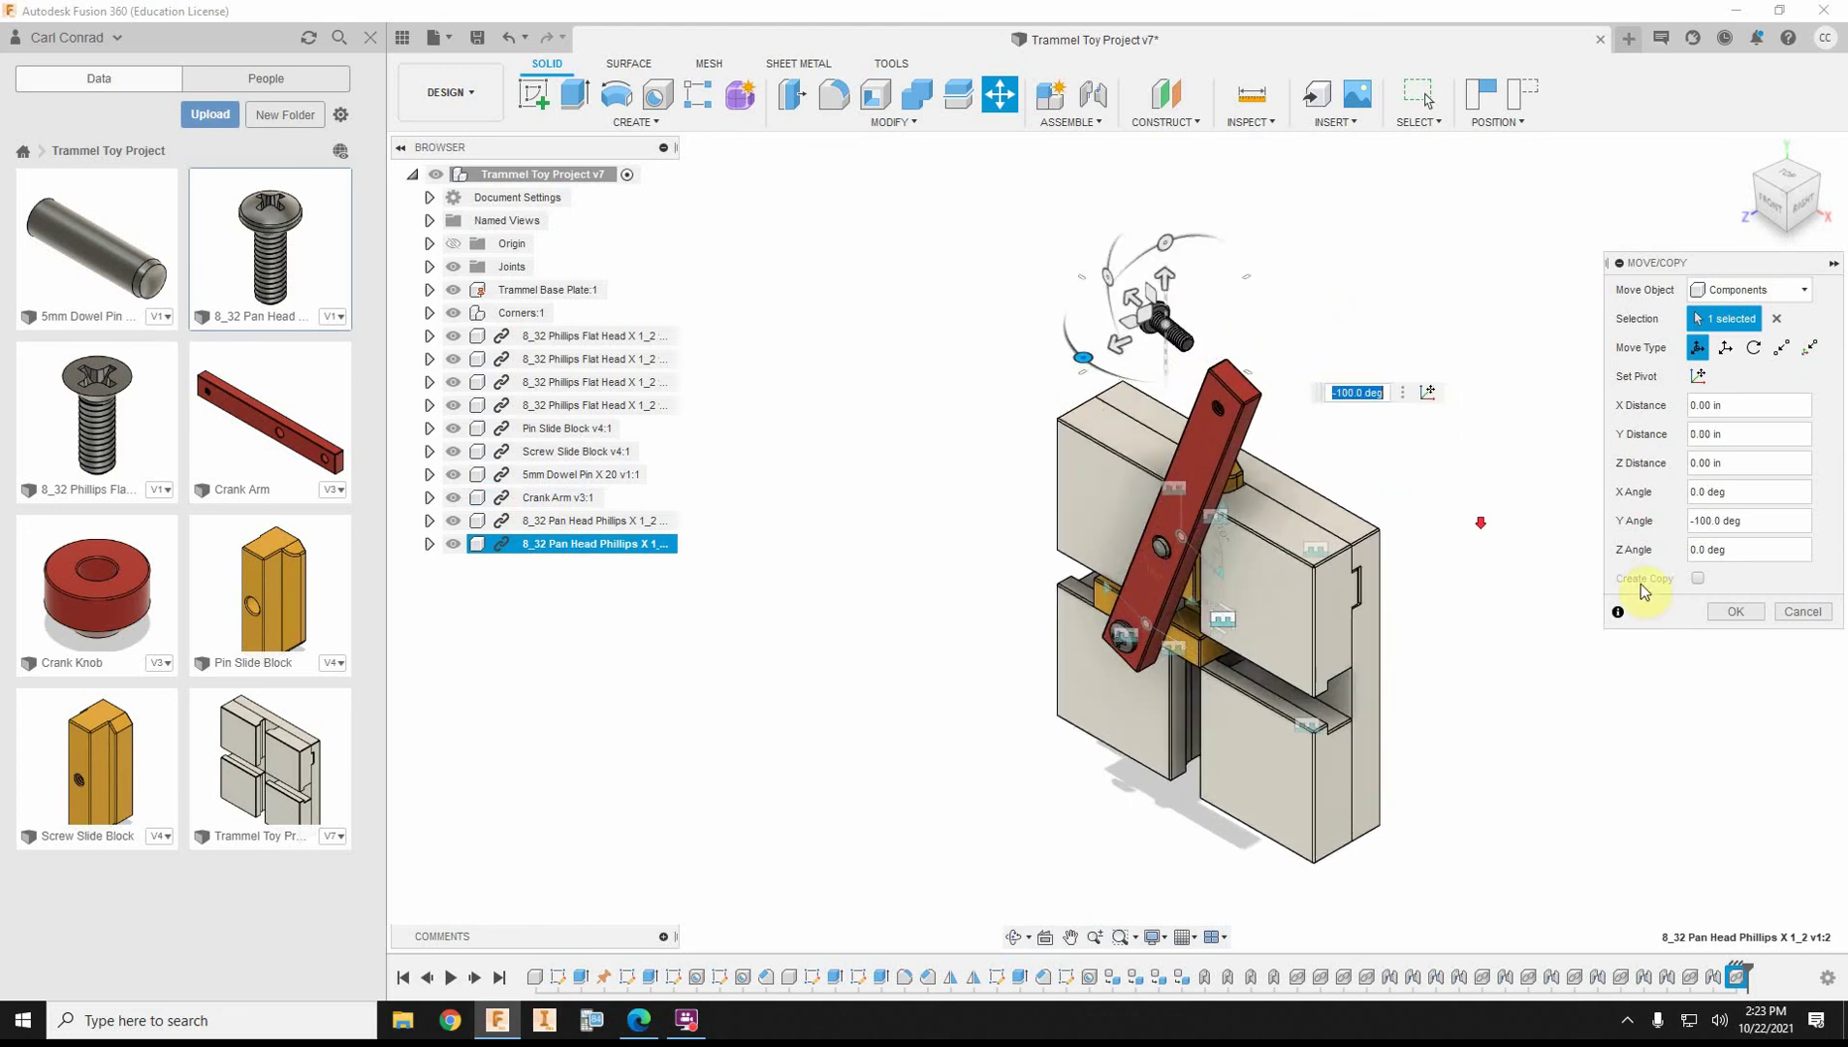
pyautogui.click(1735, 614)
pyautogui.click(1734, 614)
# Start a rigid joint from the underside of the second pan head screw's head to the hole at the Crank Arm's free end.
pyautogui.scroll(5, 1202, 378)
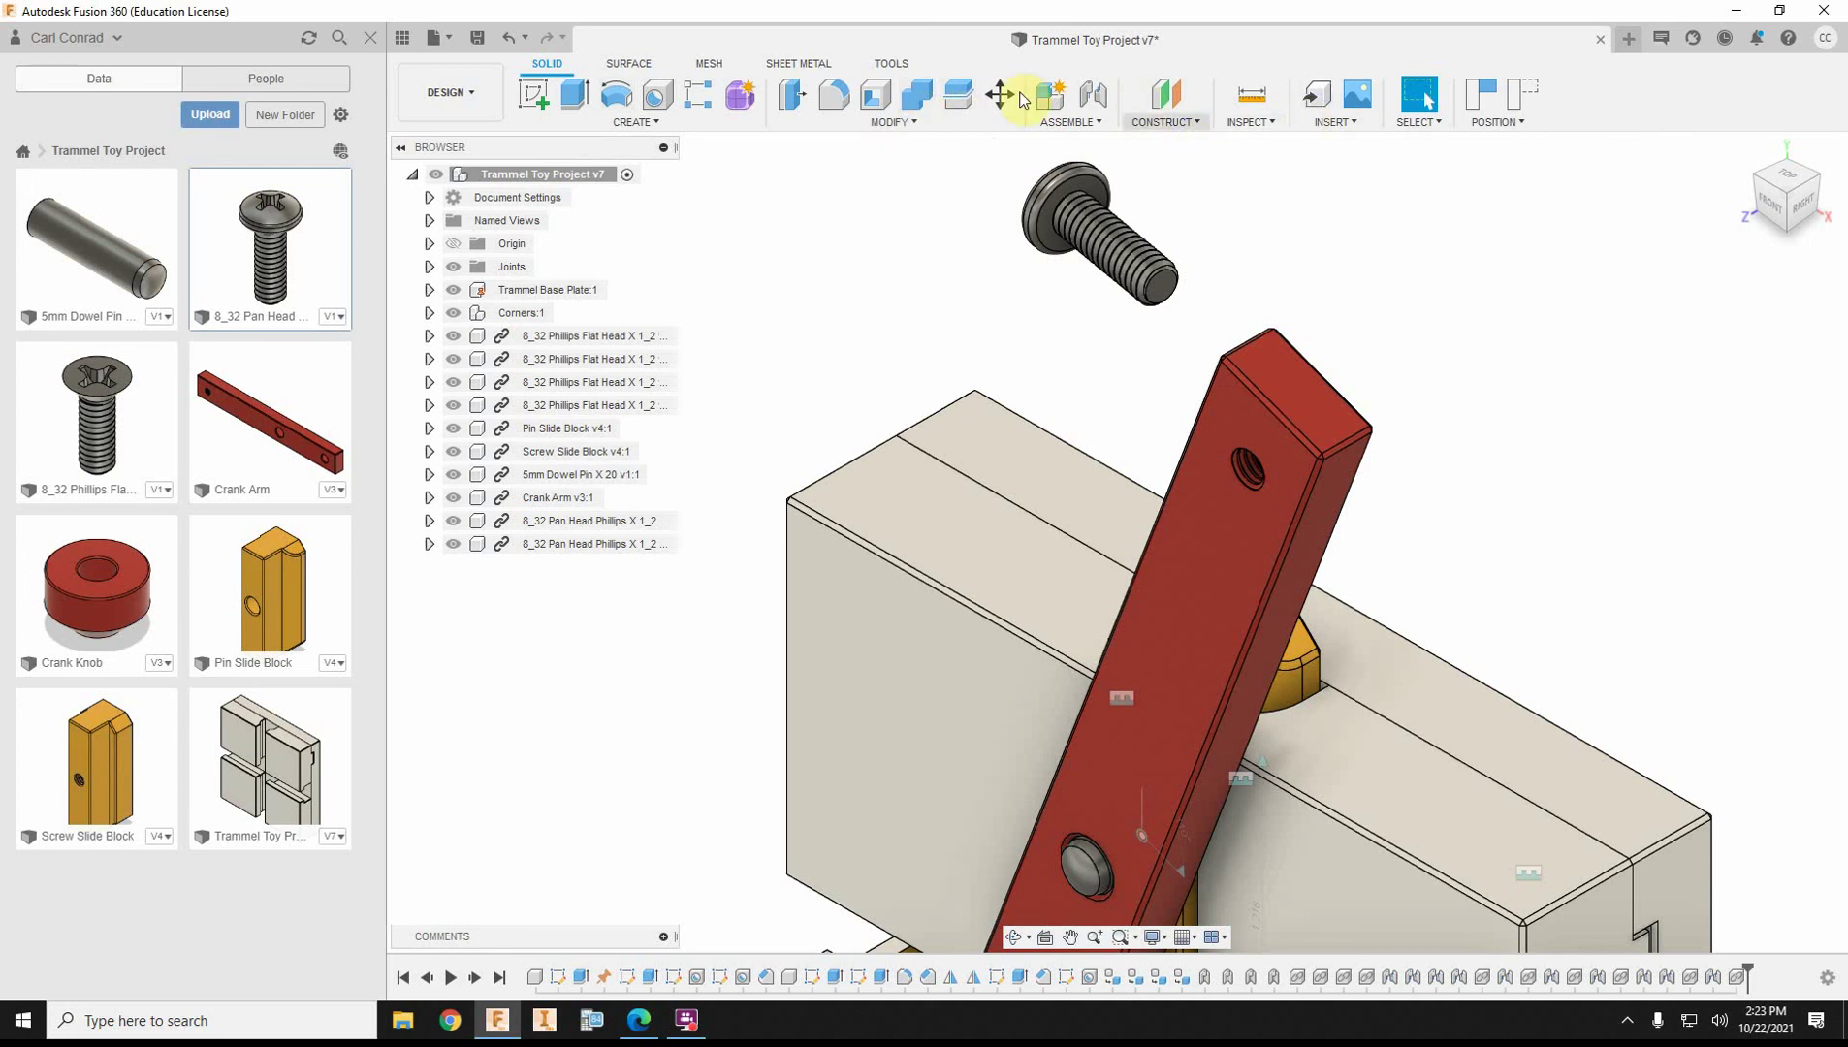
pyautogui.click(1071, 121)
pyautogui.click(1066, 167)
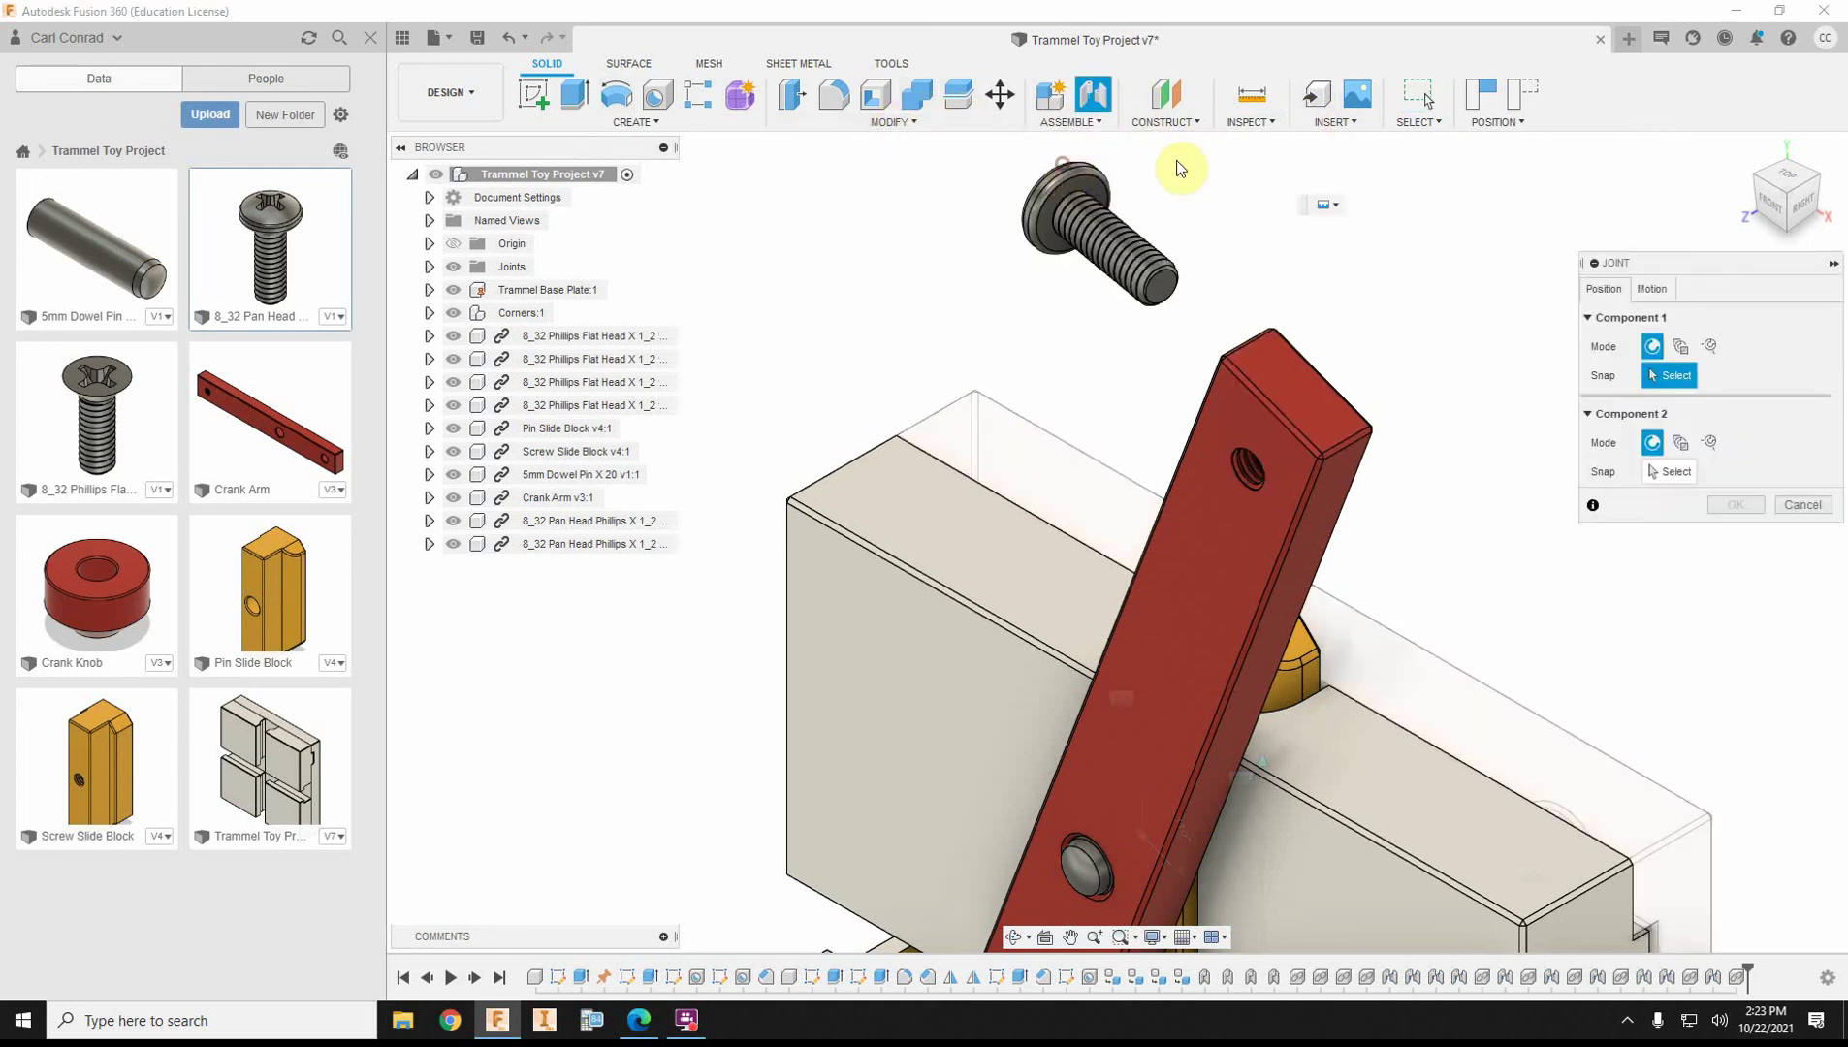
pyautogui.click(1652, 289)
pyautogui.click(1595, 291)
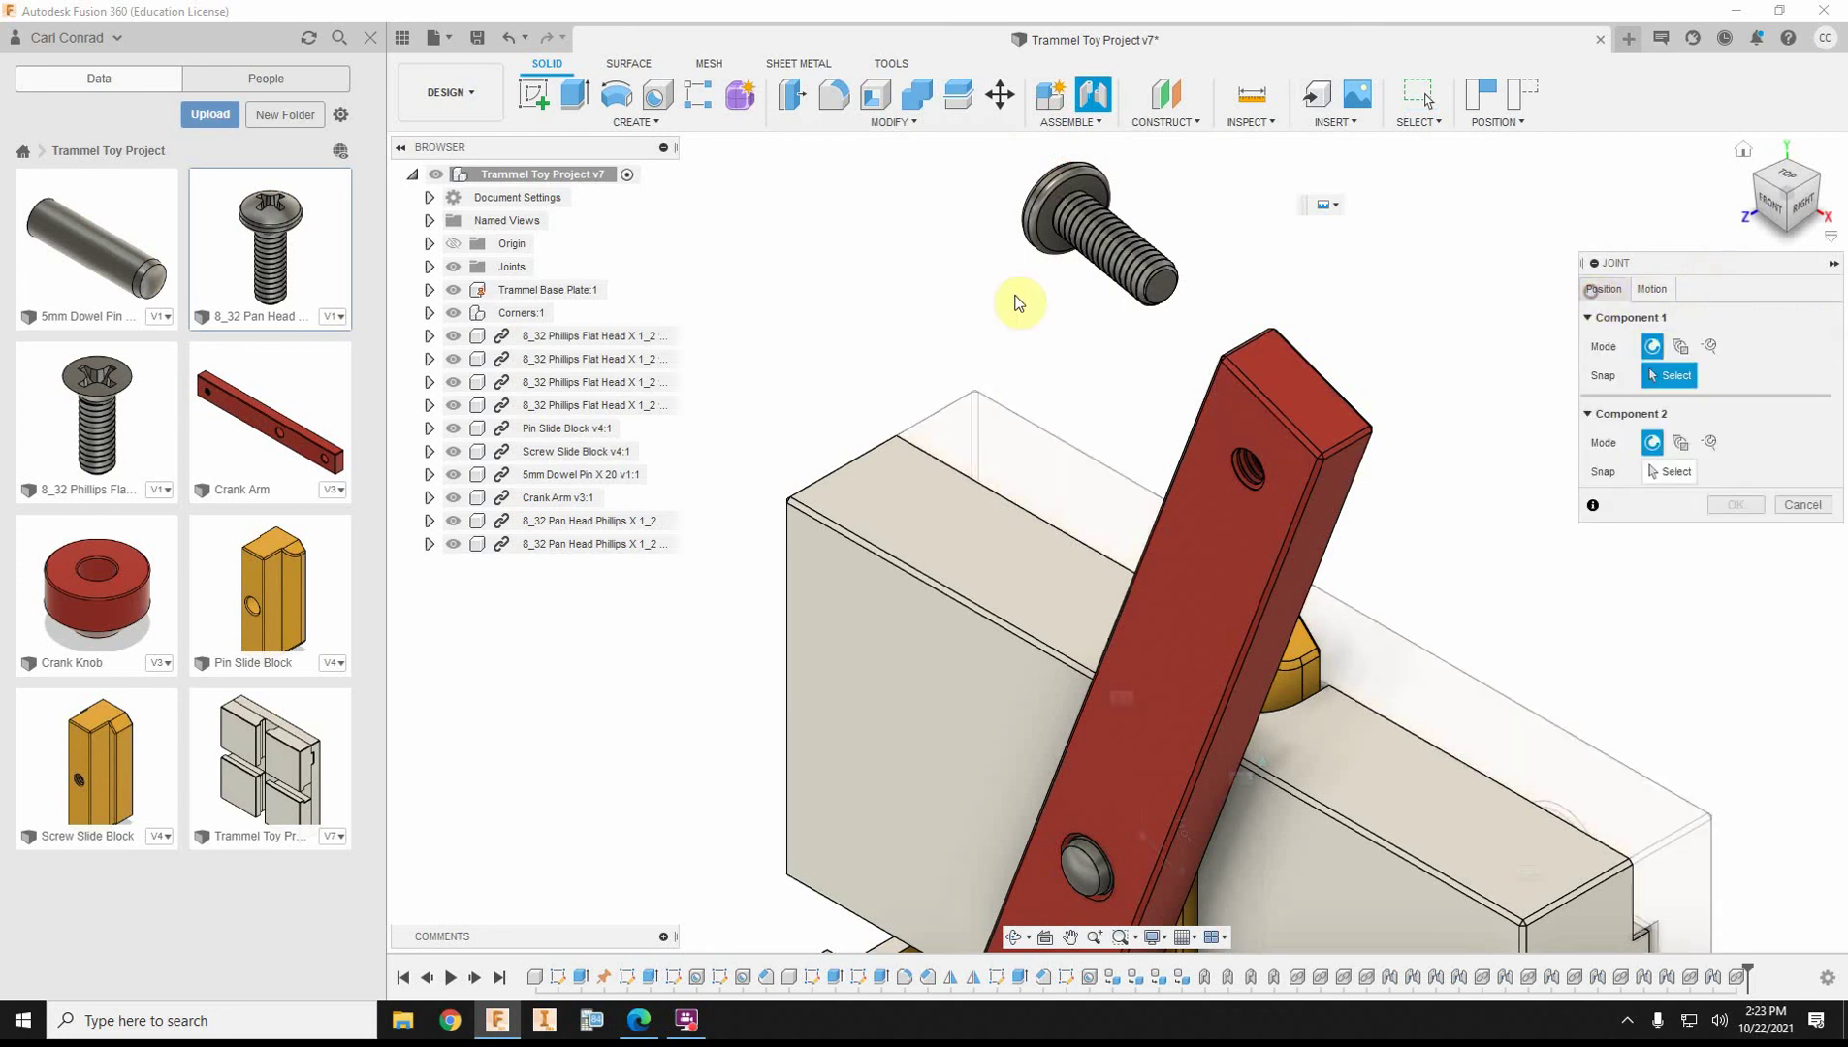
pyautogui.click(1034, 235)
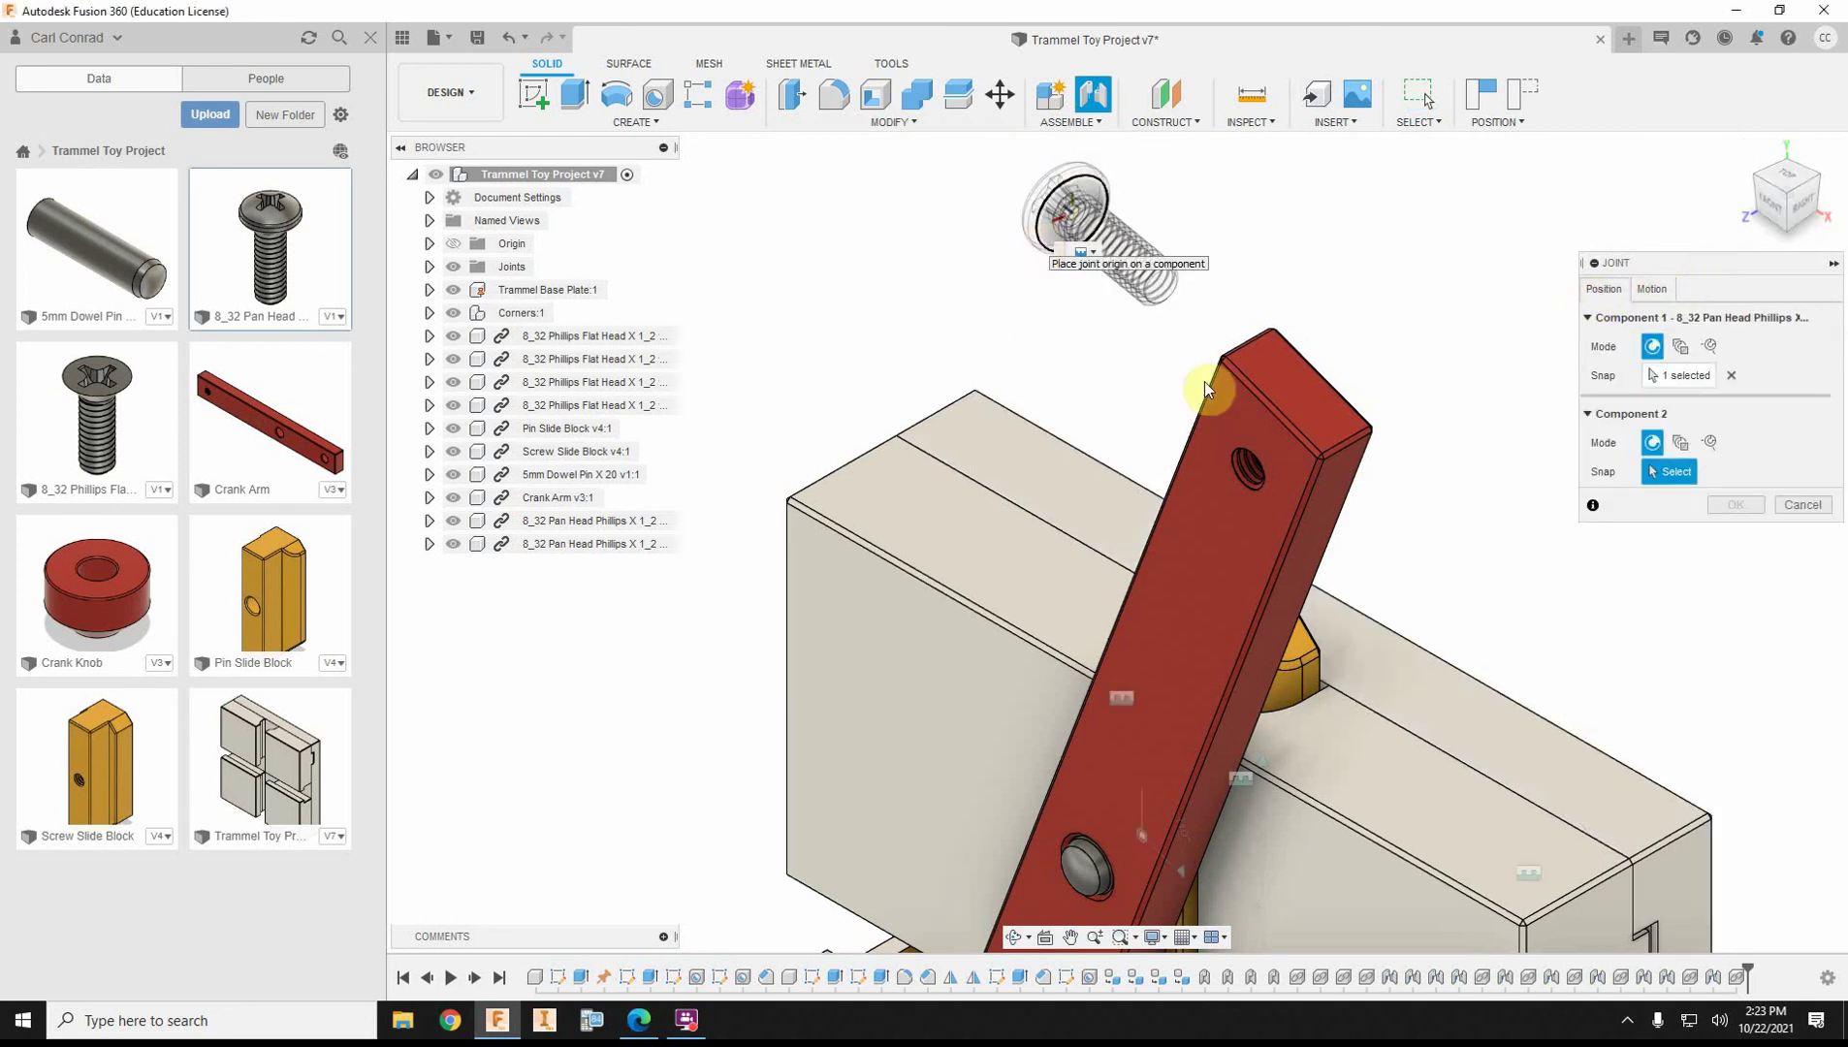
pyautogui.click(1209, 574)
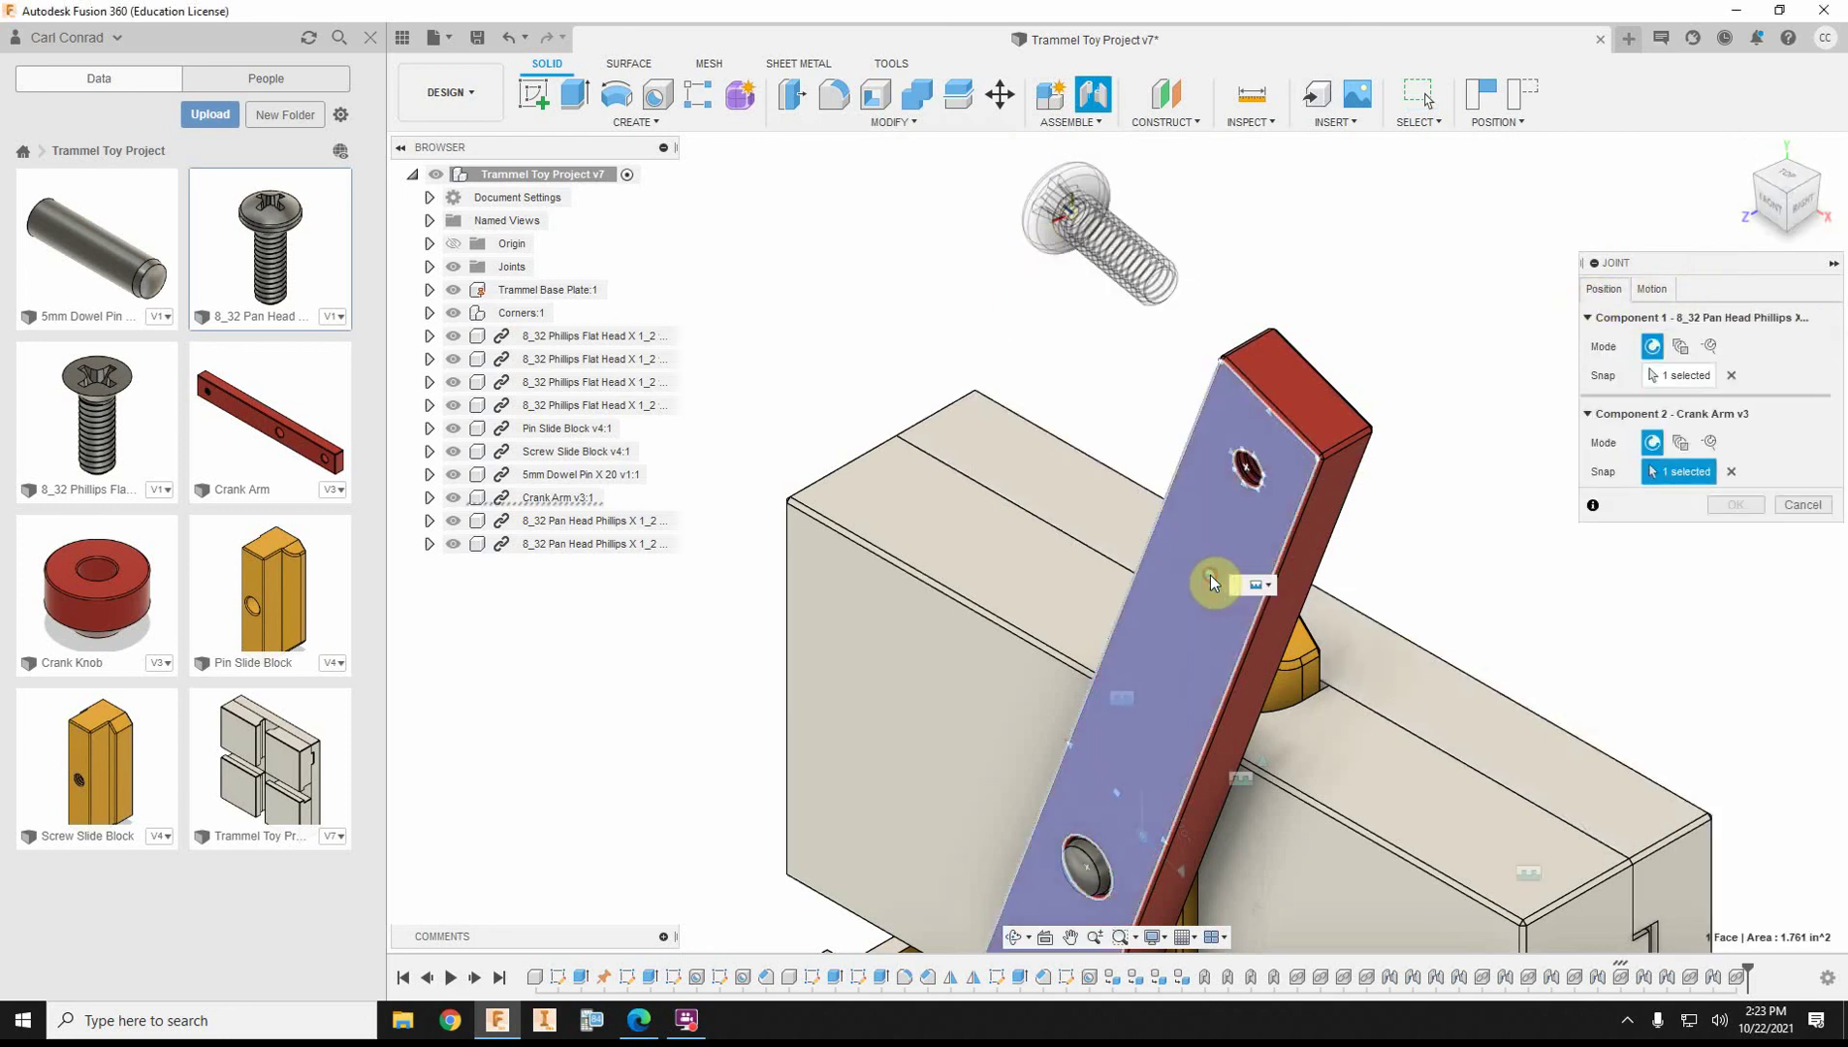
pyautogui.click(1252, 465)
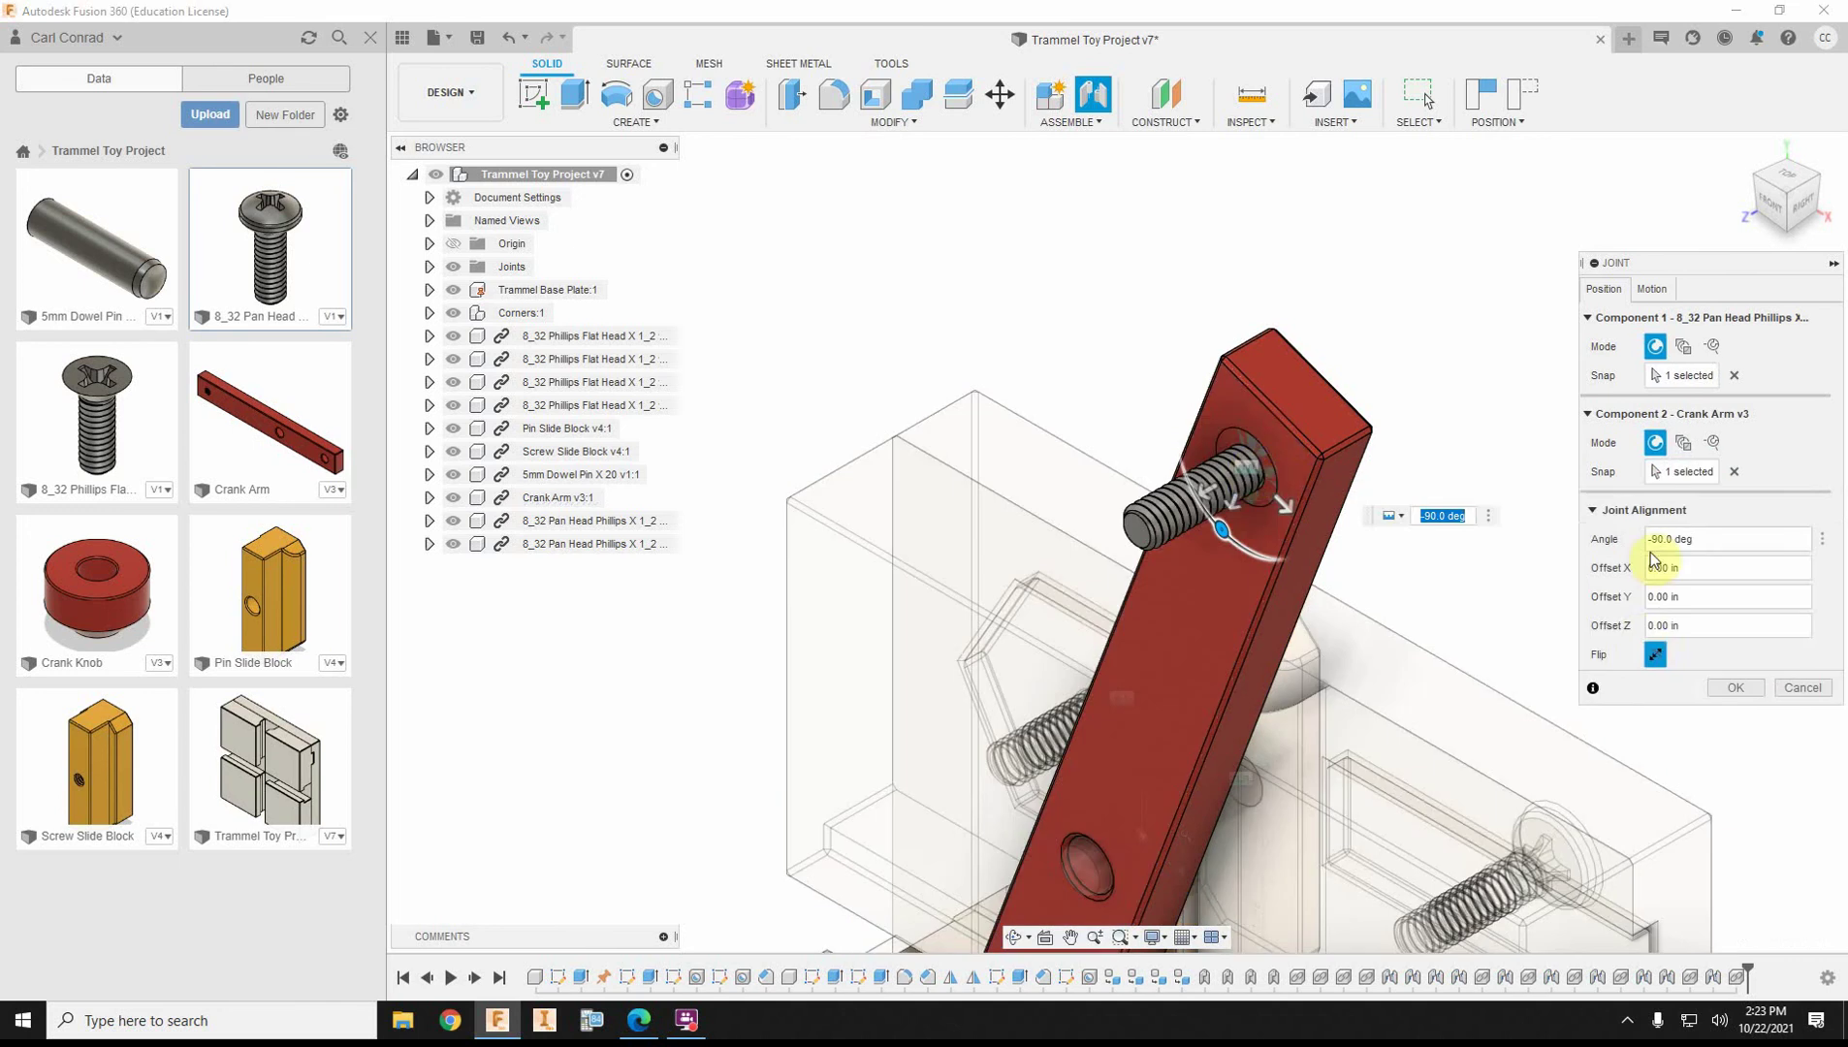
# Flip the second screw's joint direction, set its Z offset to 0.26 in and complete the rigid joint.
pyautogui.click(1657, 659)
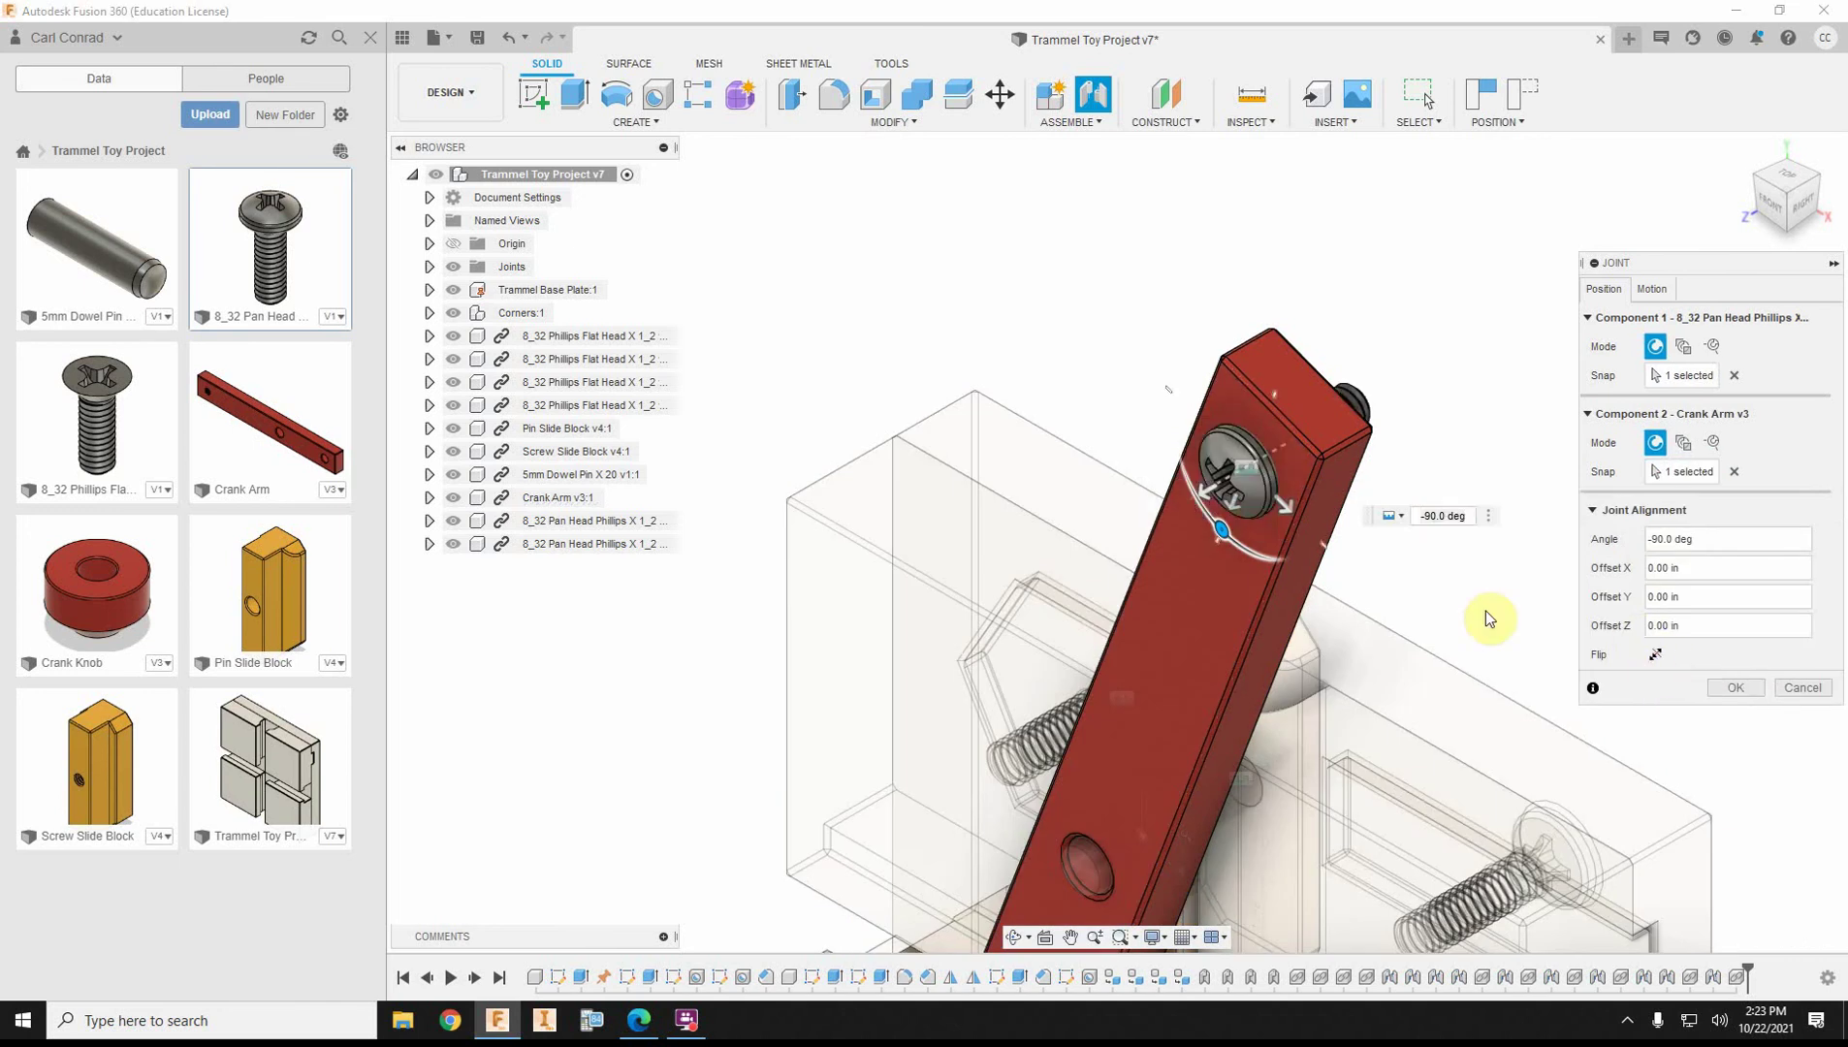
pyautogui.moveTo(1204, 492); pyautogui.dragTo(1171, 512)
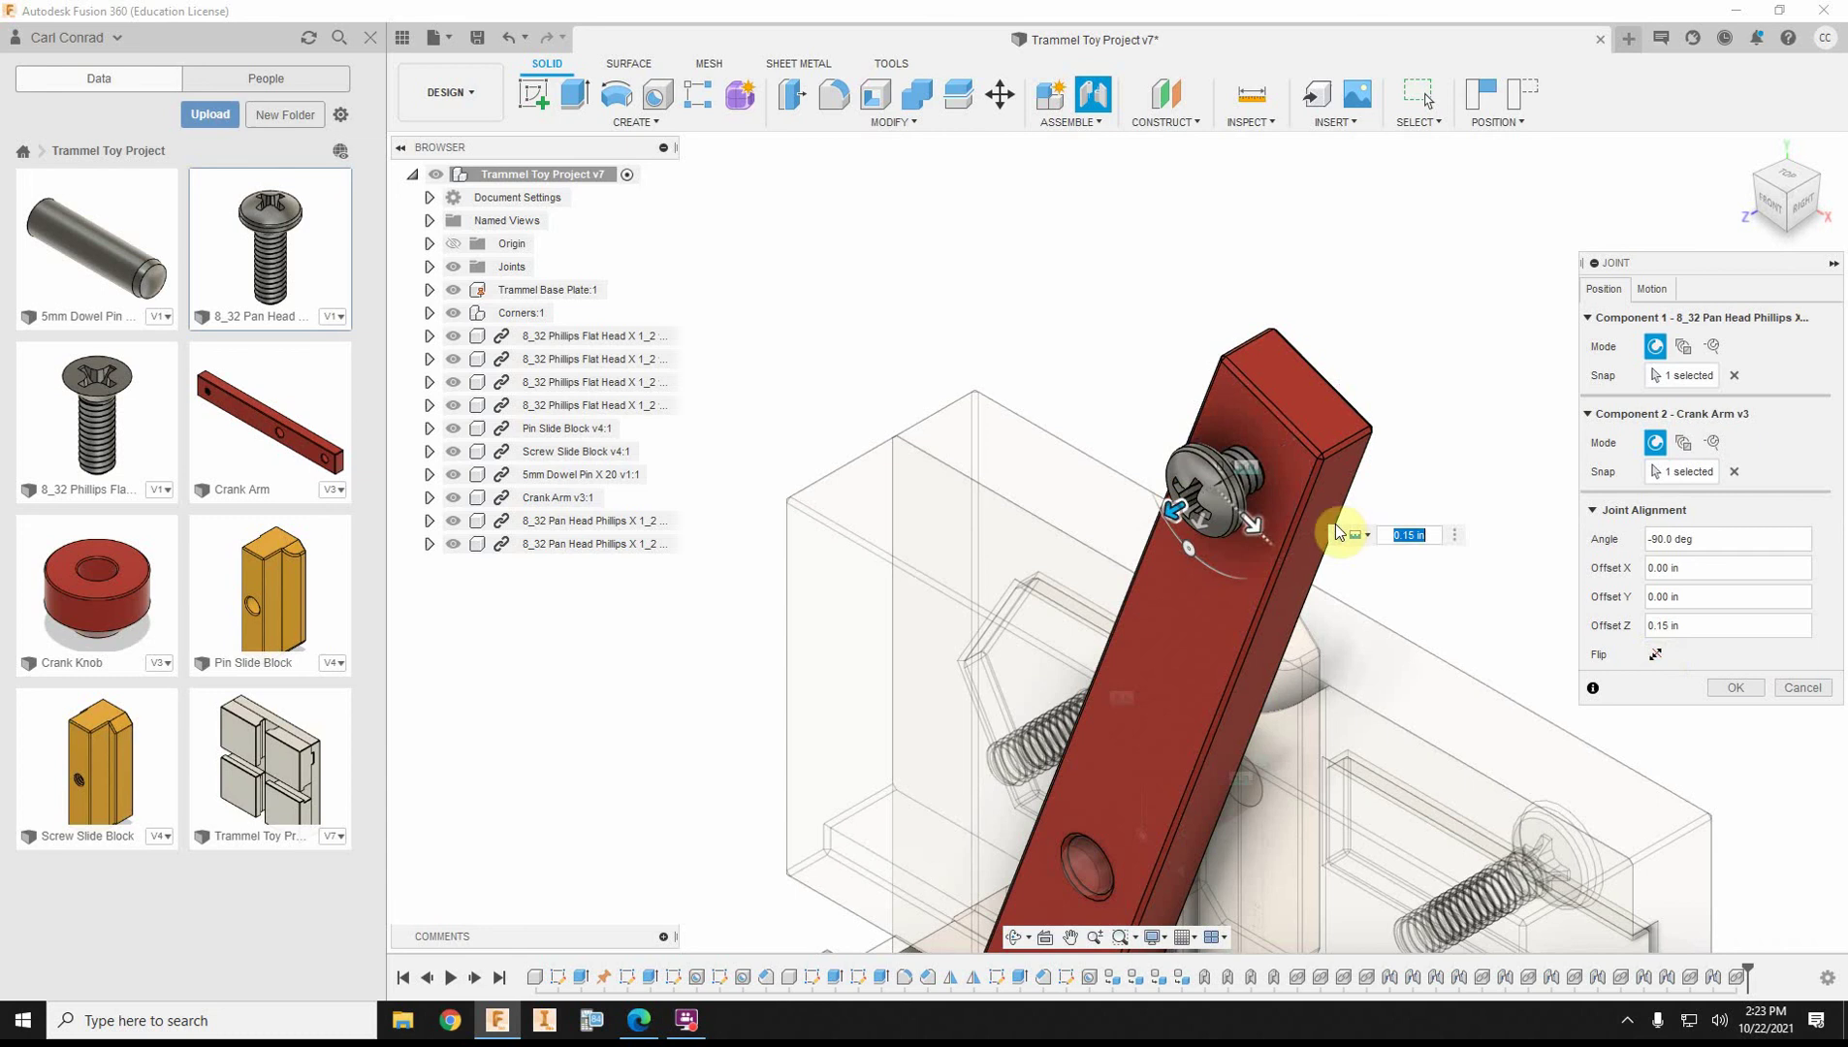
pyautogui.write('.26')
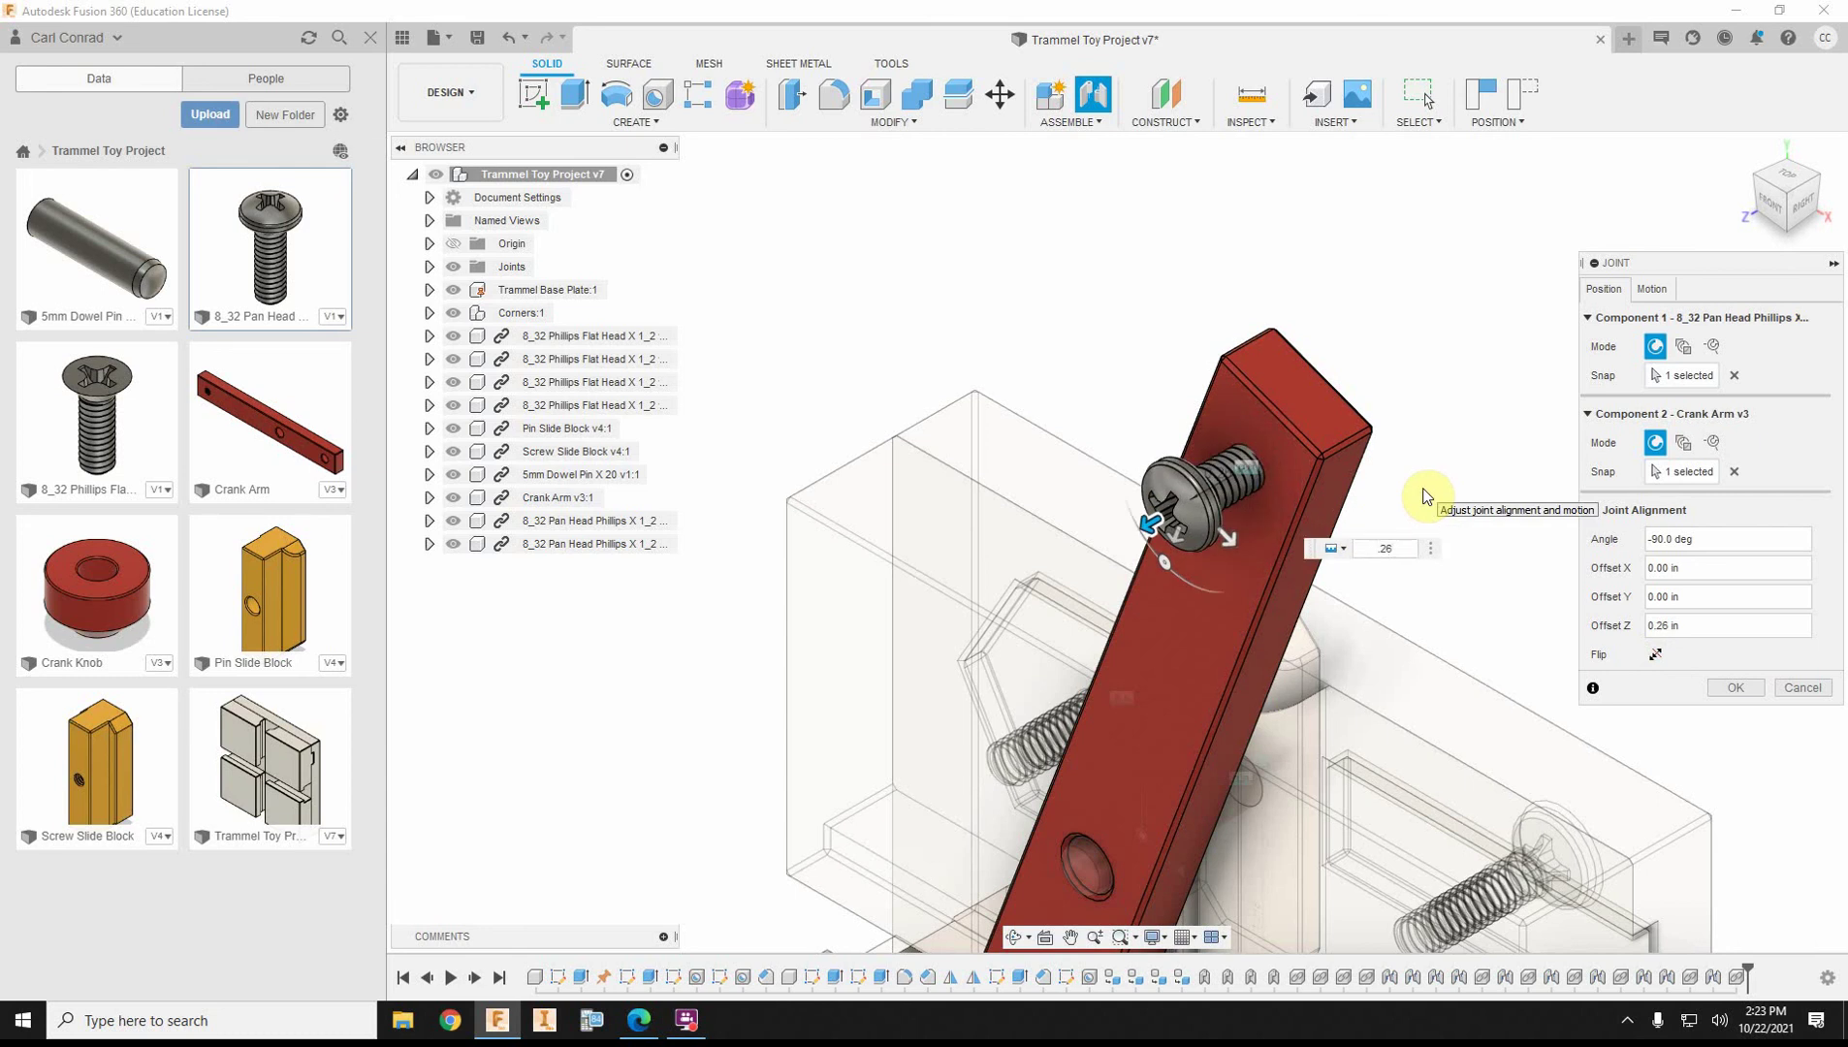
pyautogui.scroll(-3, 1394, 468)
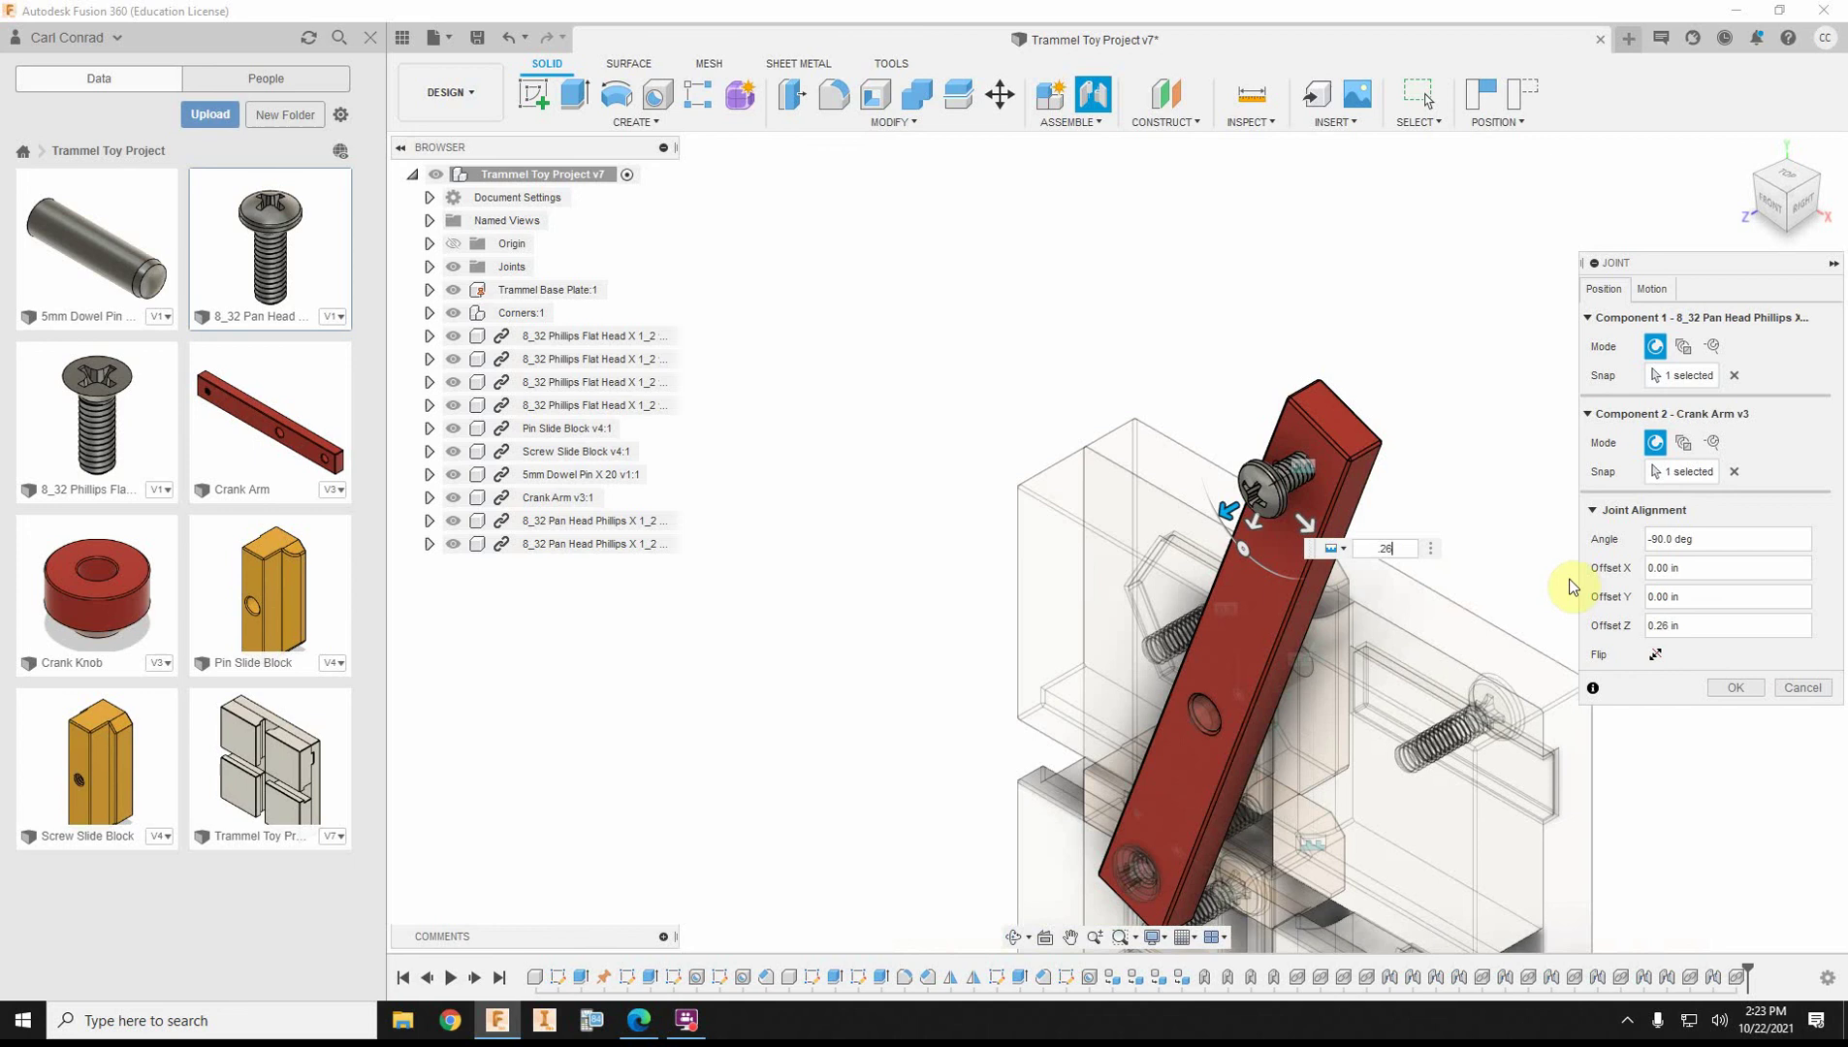
pyautogui.click(1734, 689)
# Insert the Crank Knob, raise it above the Crank Arm and rotate it 30 degrees about Y.
pyautogui.moveTo(71, 597); pyautogui.dragTo(908, 348)
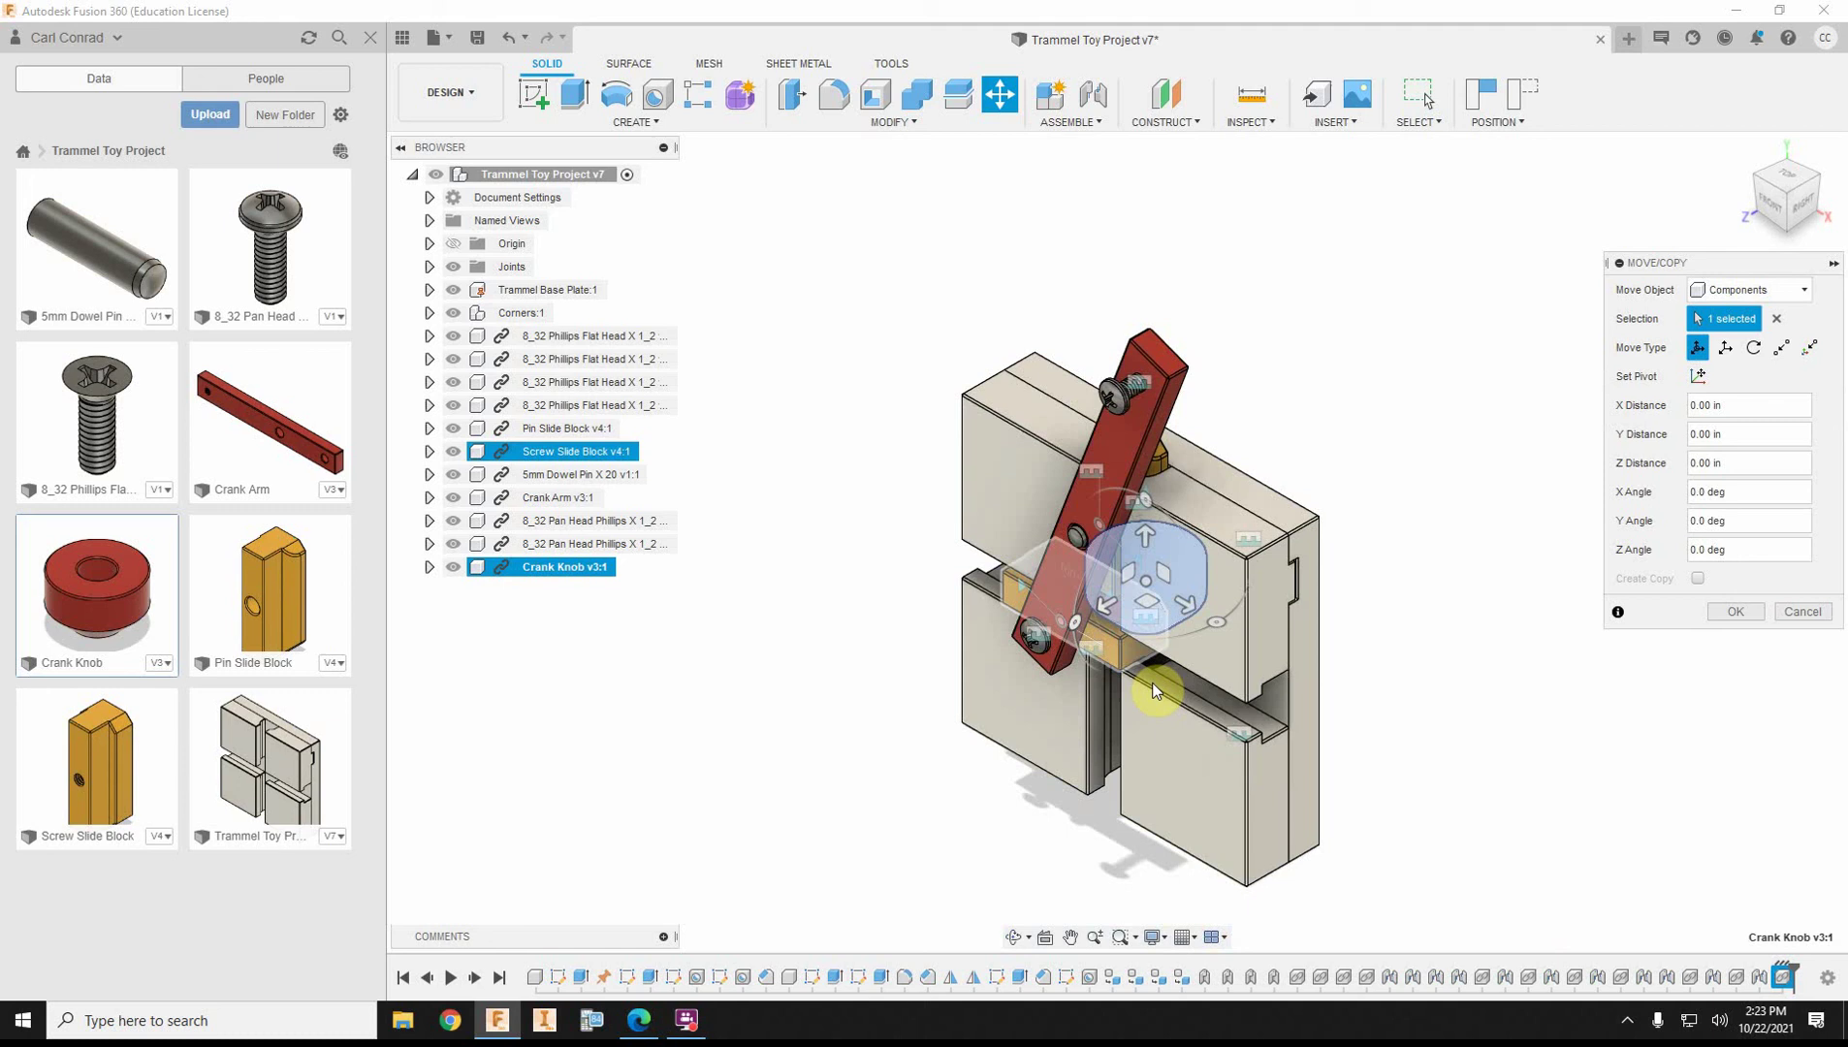
pyautogui.moveTo(1146, 533); pyautogui.dragTo(1386, 278)
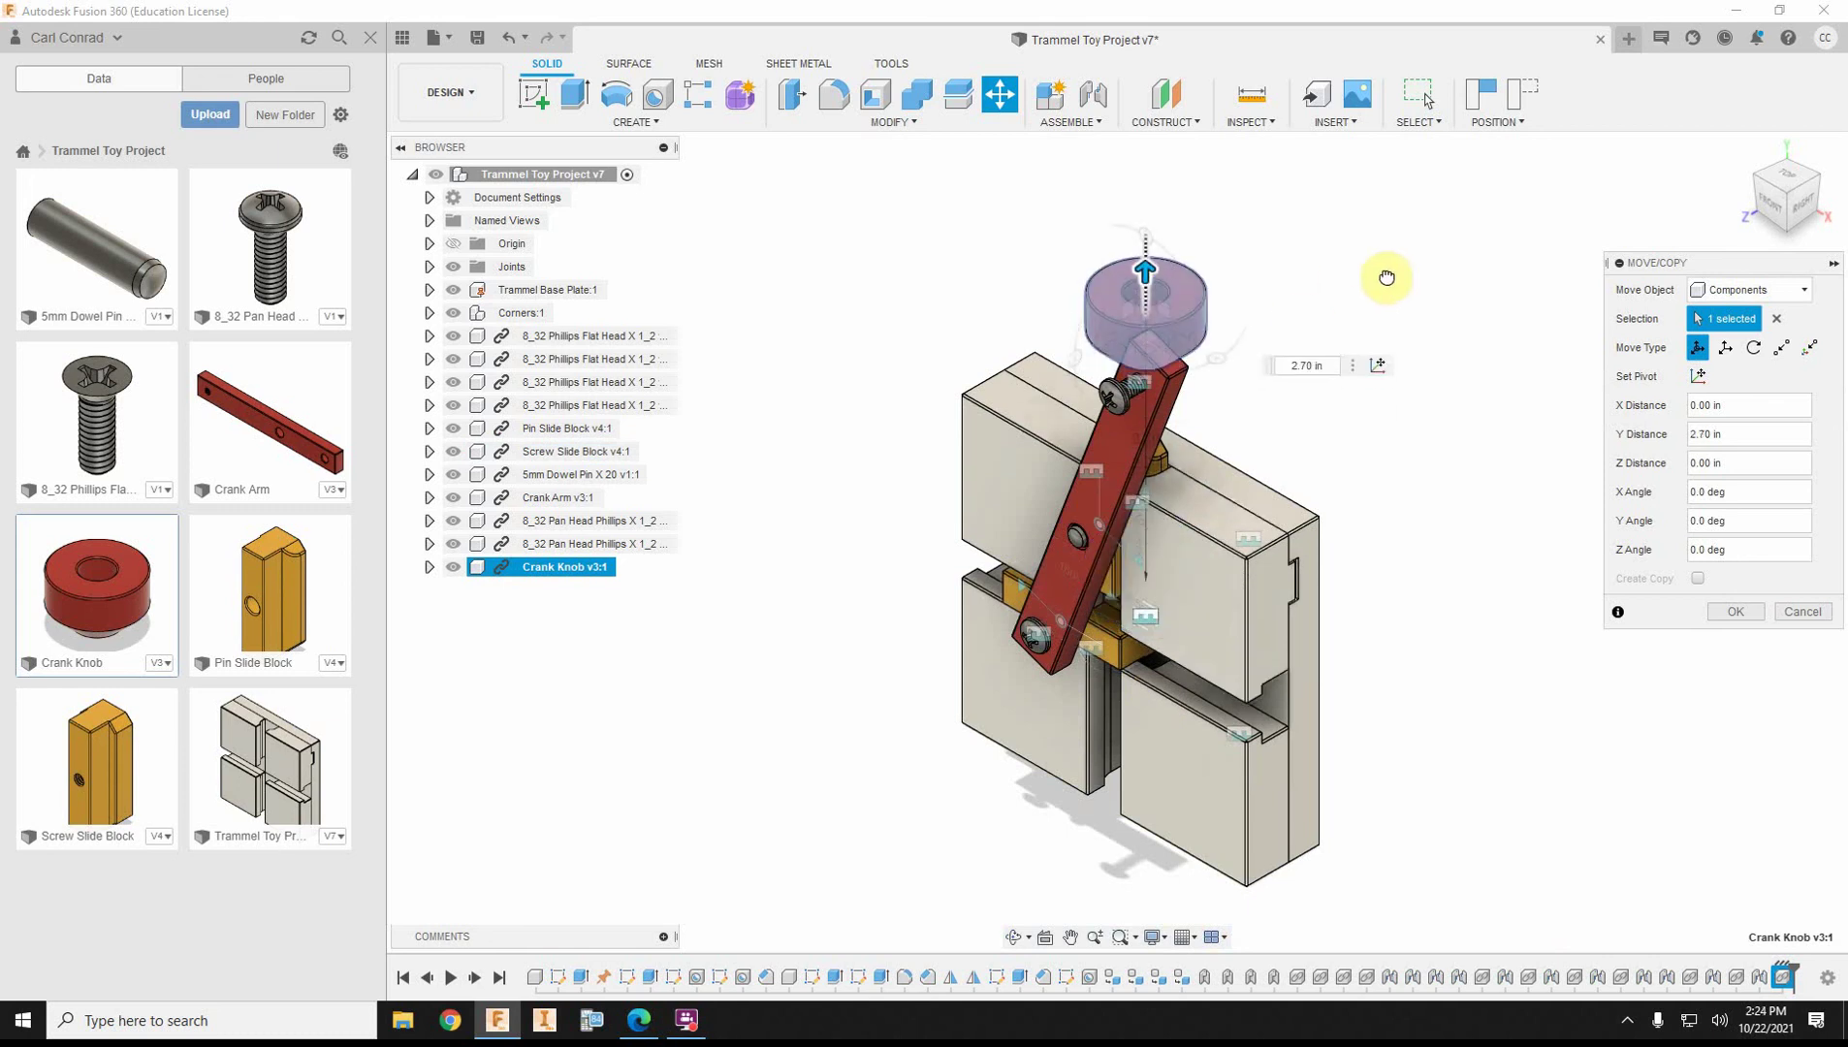
pyautogui.moveTo(1217, 289); pyautogui.dragTo(1204, 260)
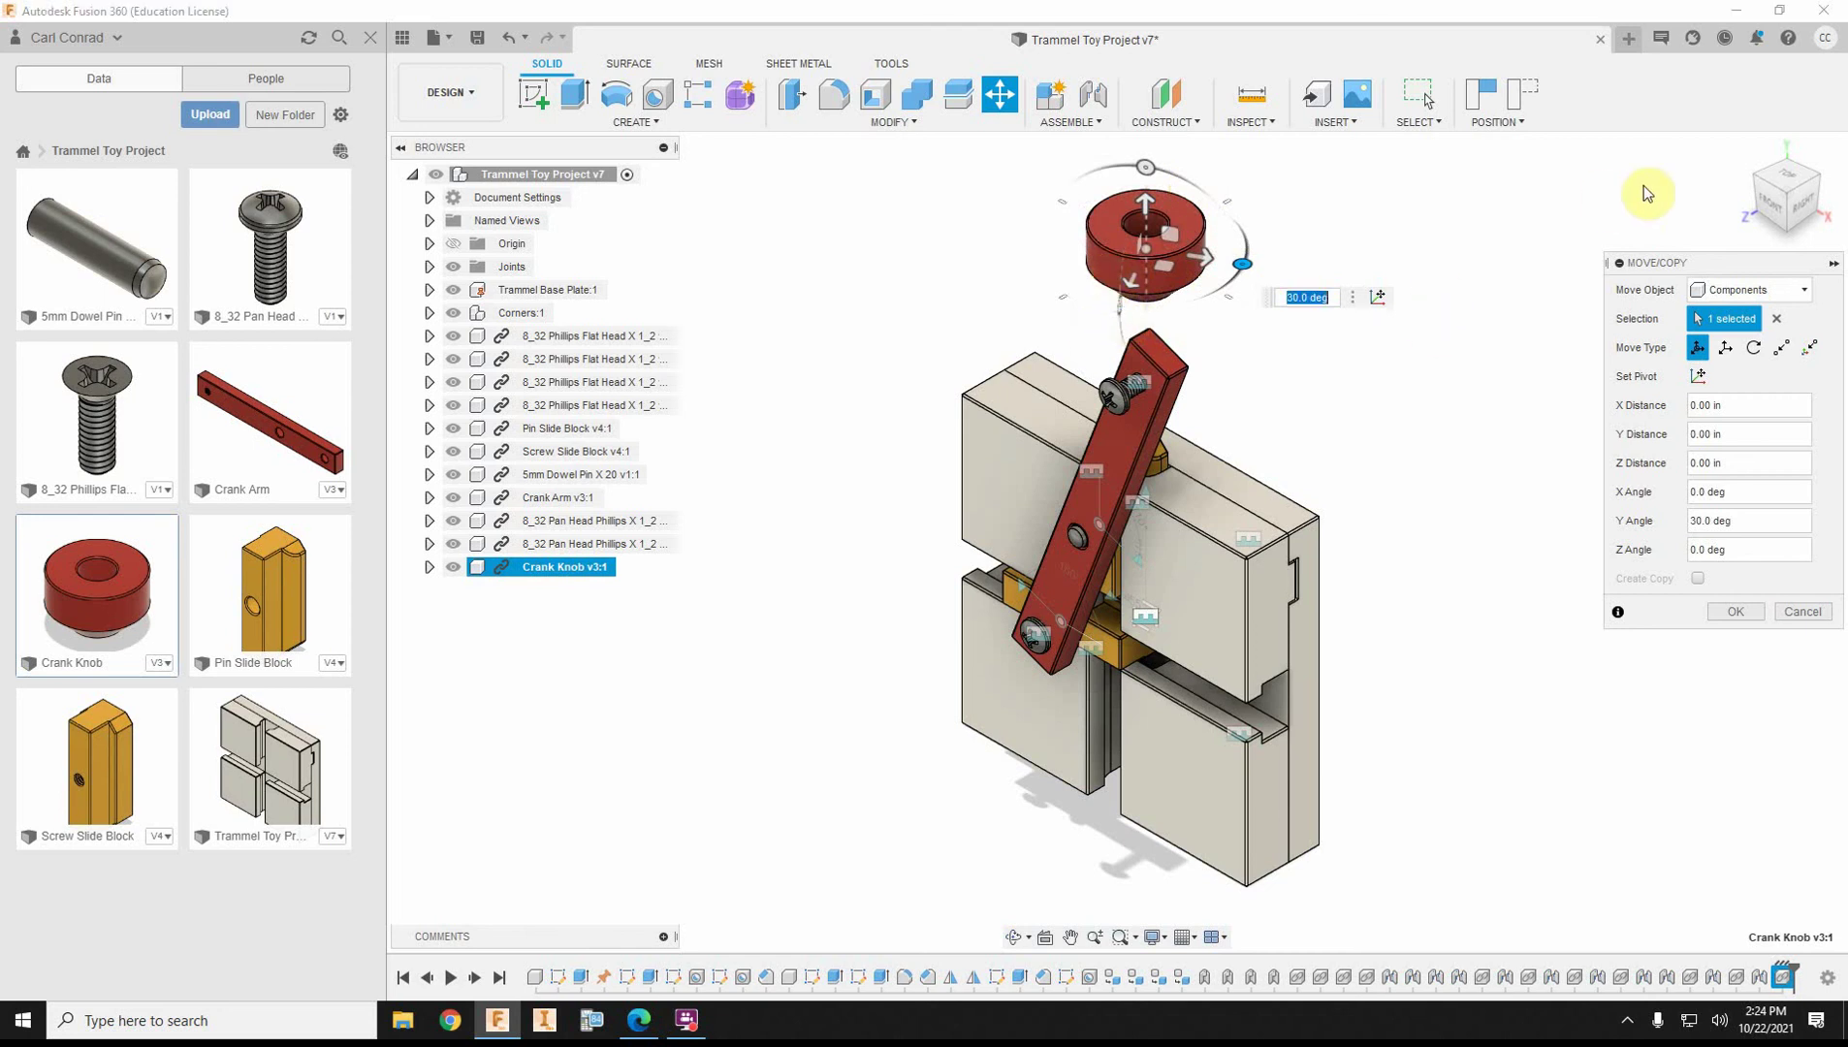
pyautogui.click(1726, 175)
pyautogui.moveTo(1043, 235); pyautogui.dragTo(1066, 85)
pyautogui.click(1738, 613)
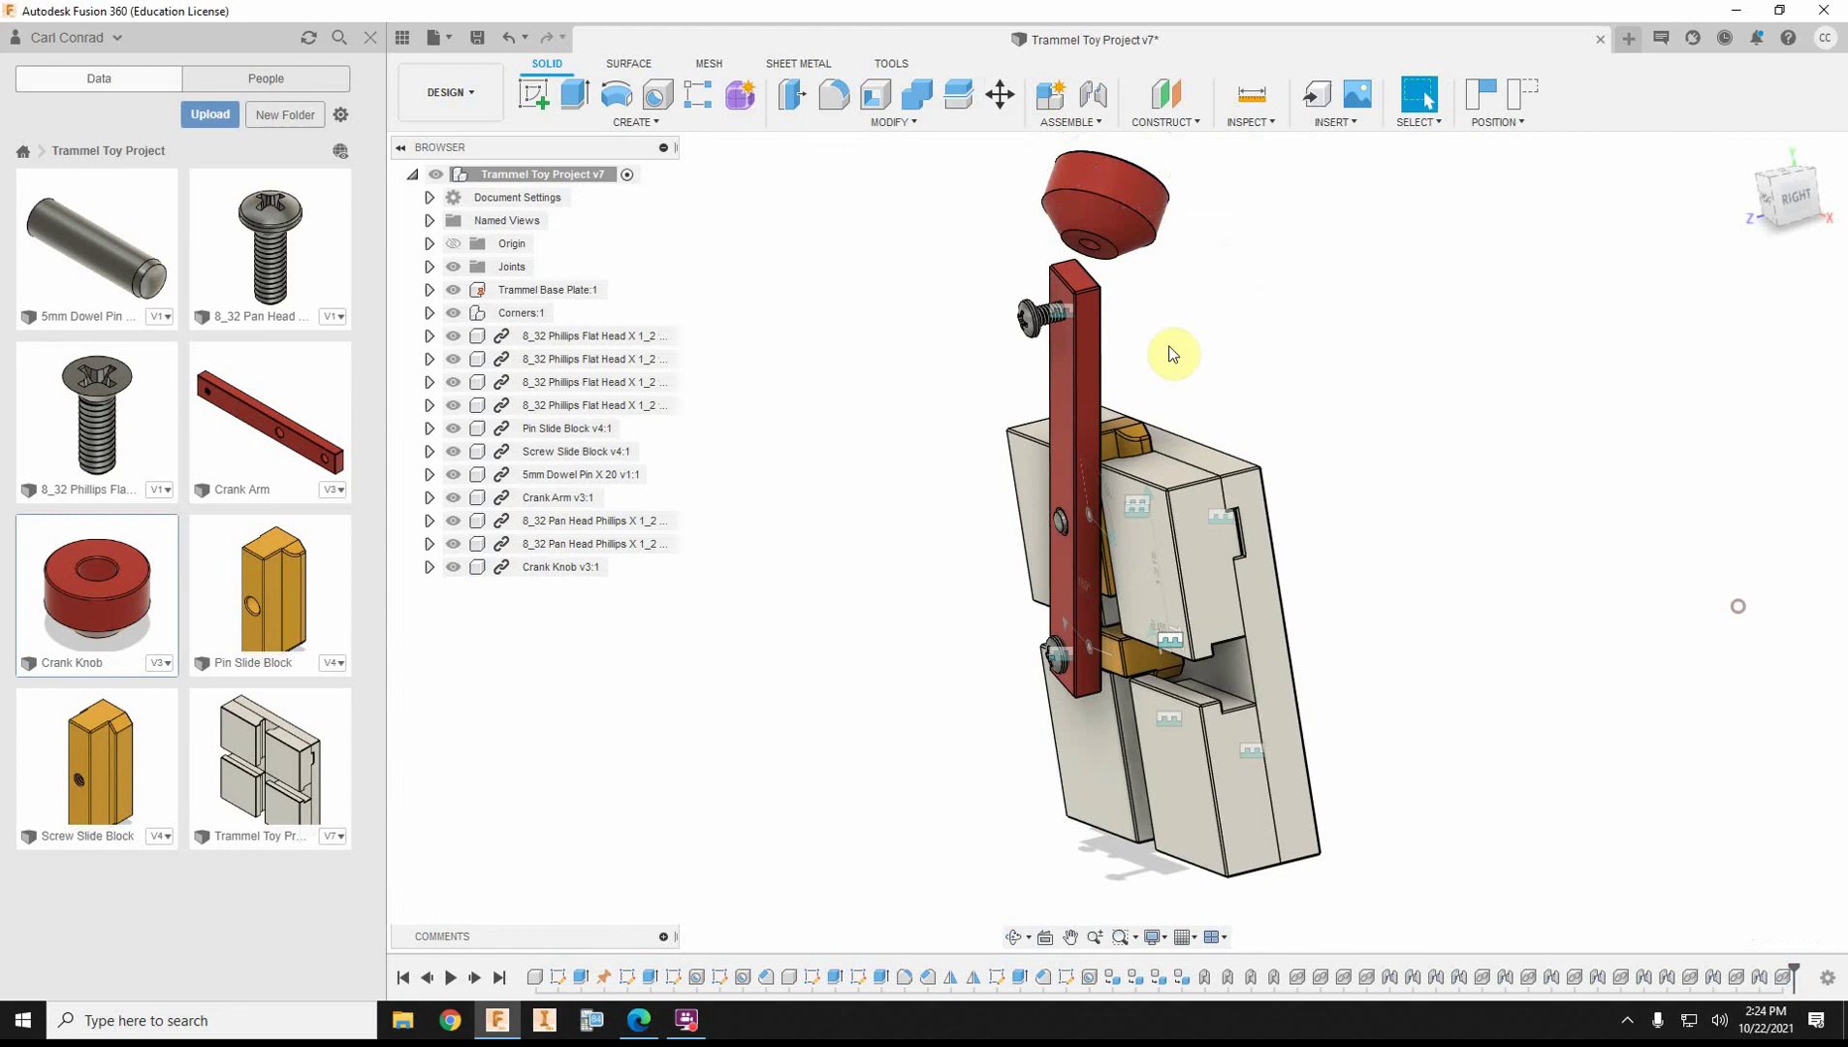
# Start a revolute joint with its first origin at the centre of the hole in the Crank Knob's narrow end.
pyautogui.scroll(3, 1164, 300)
pyautogui.moveTo(1237, 297); pyautogui.dragTo(1557, 732, button='middle')
pyautogui.moveTo(1472, 601); pyautogui.dragTo(1400, 199, button='middle')
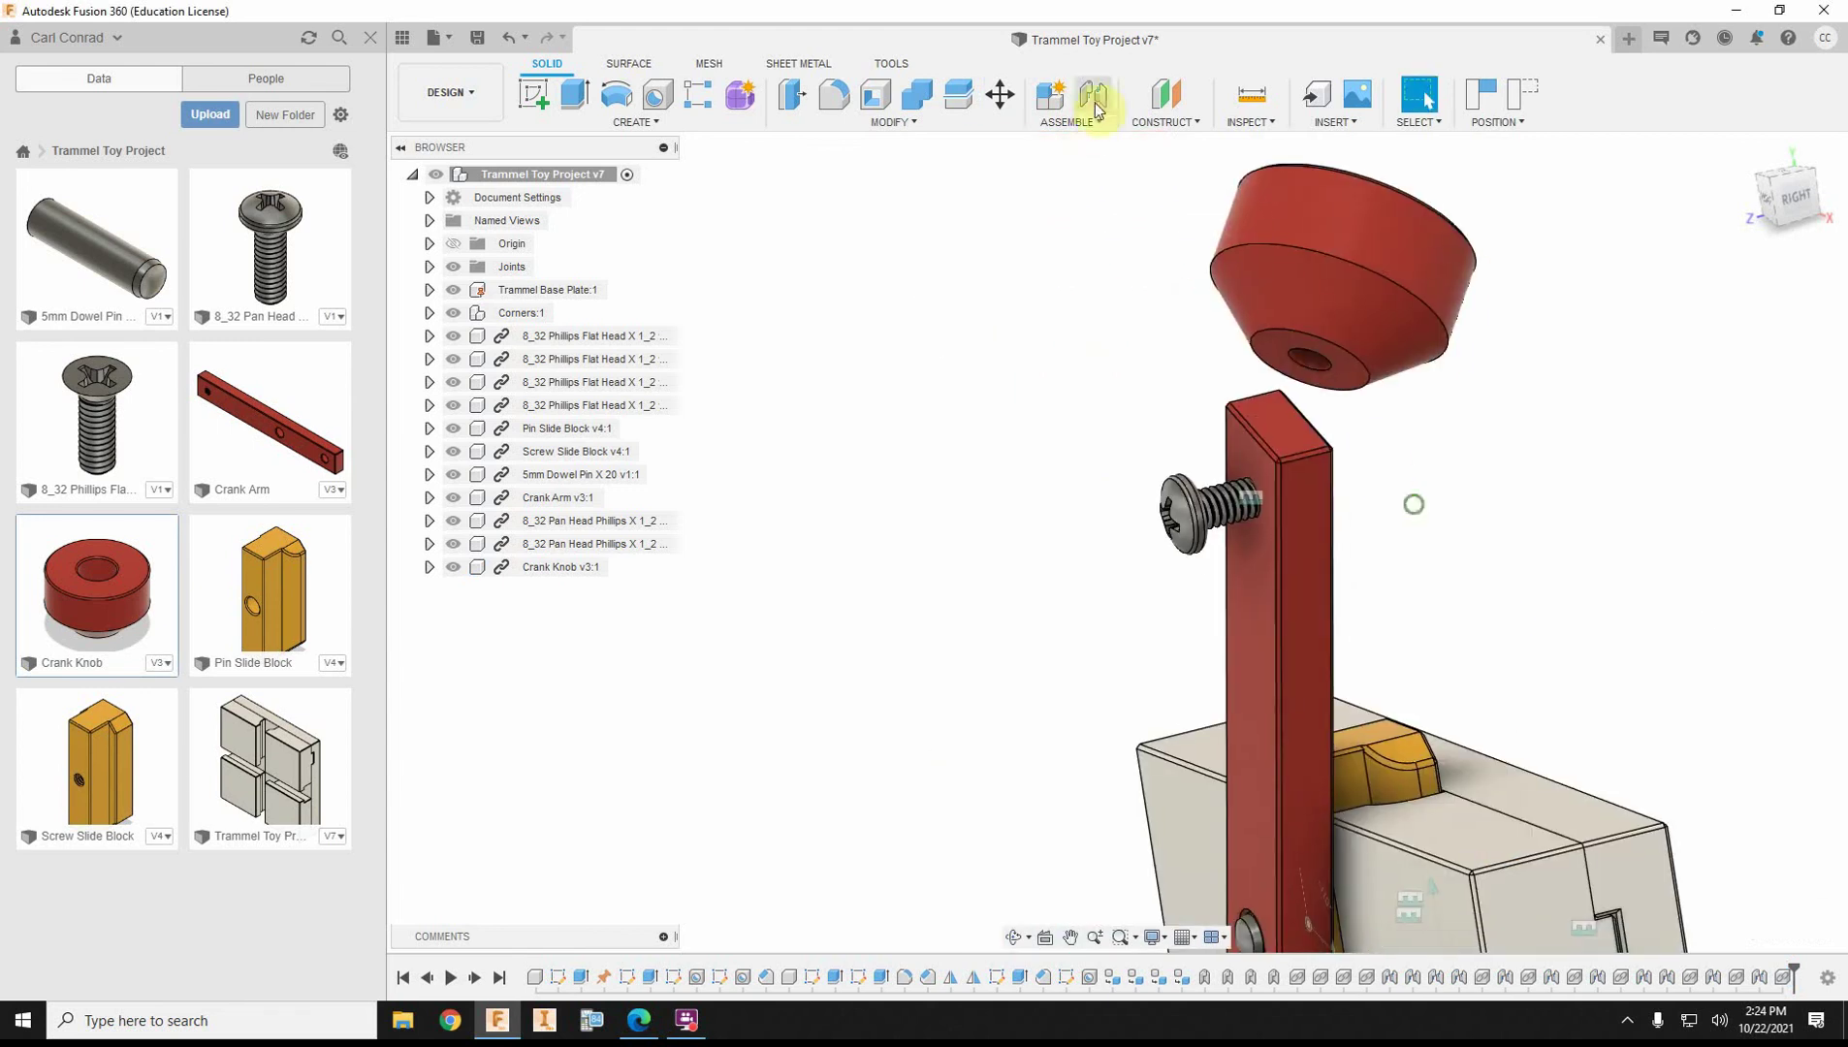
pyautogui.click(1071, 121)
pyautogui.click(1057, 165)
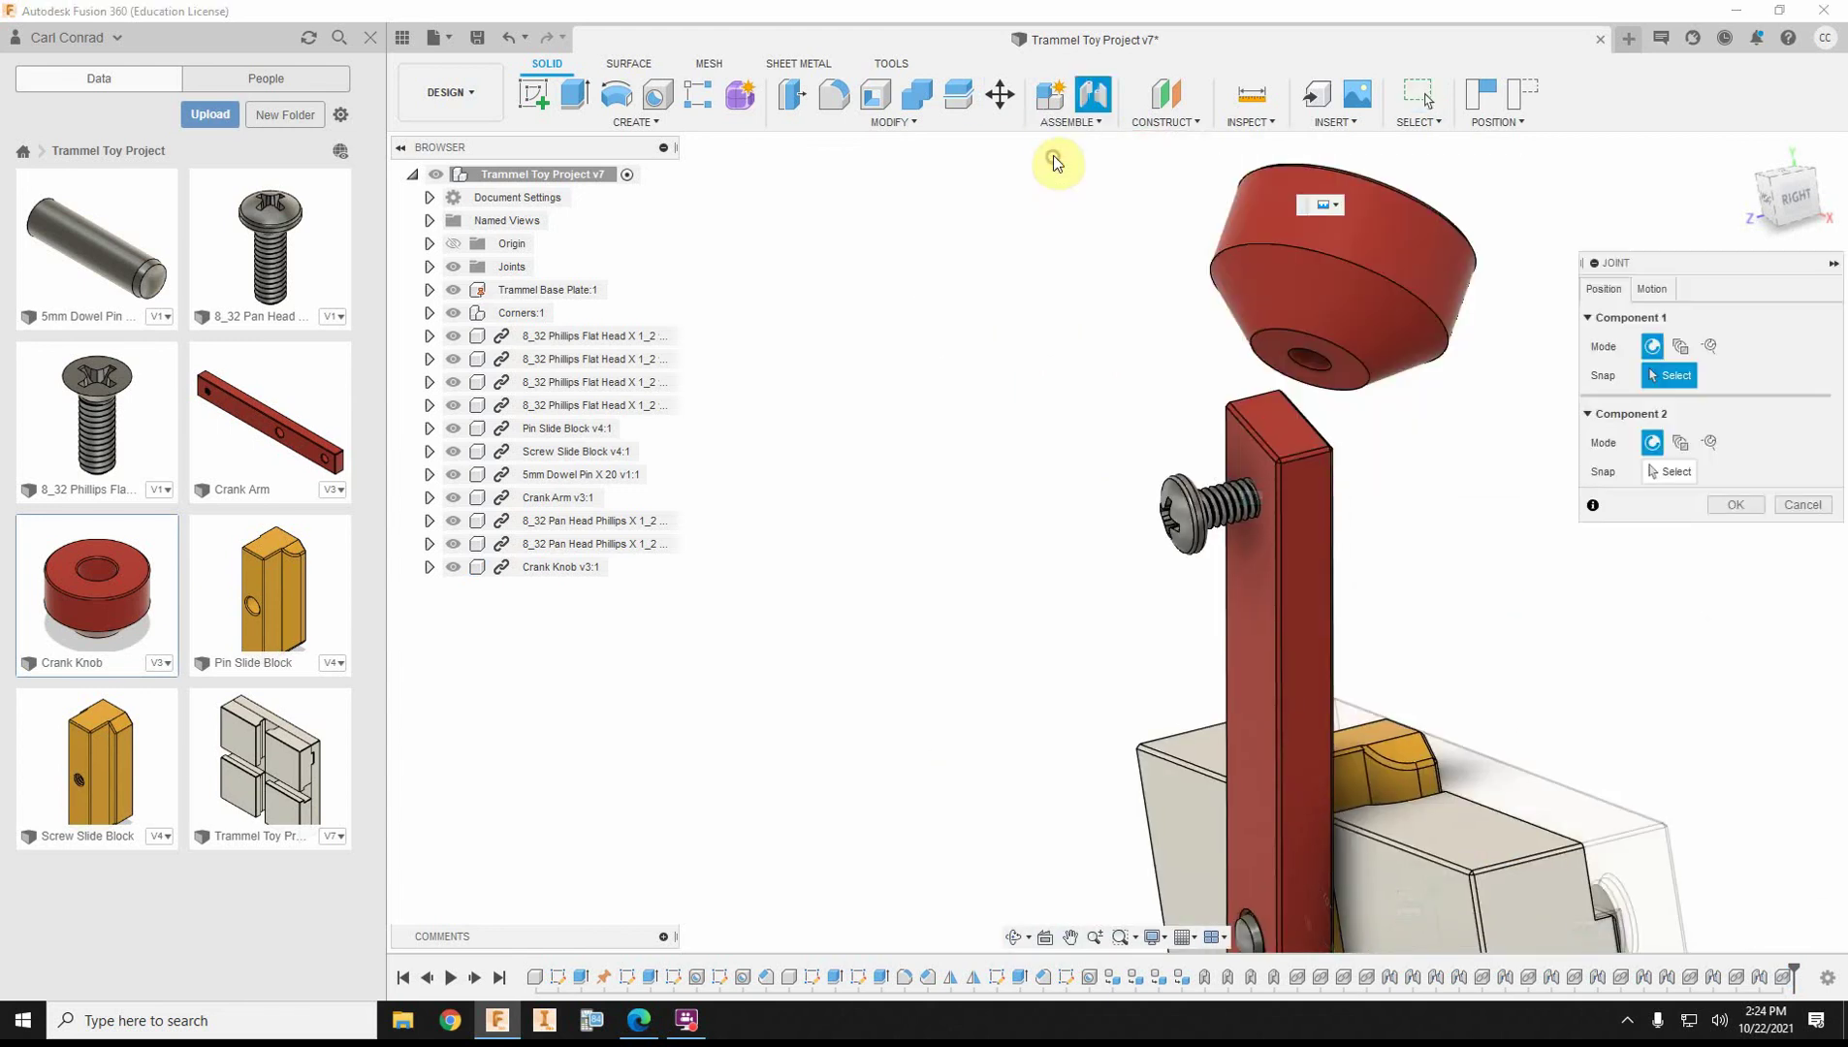
pyautogui.click(1657, 288)
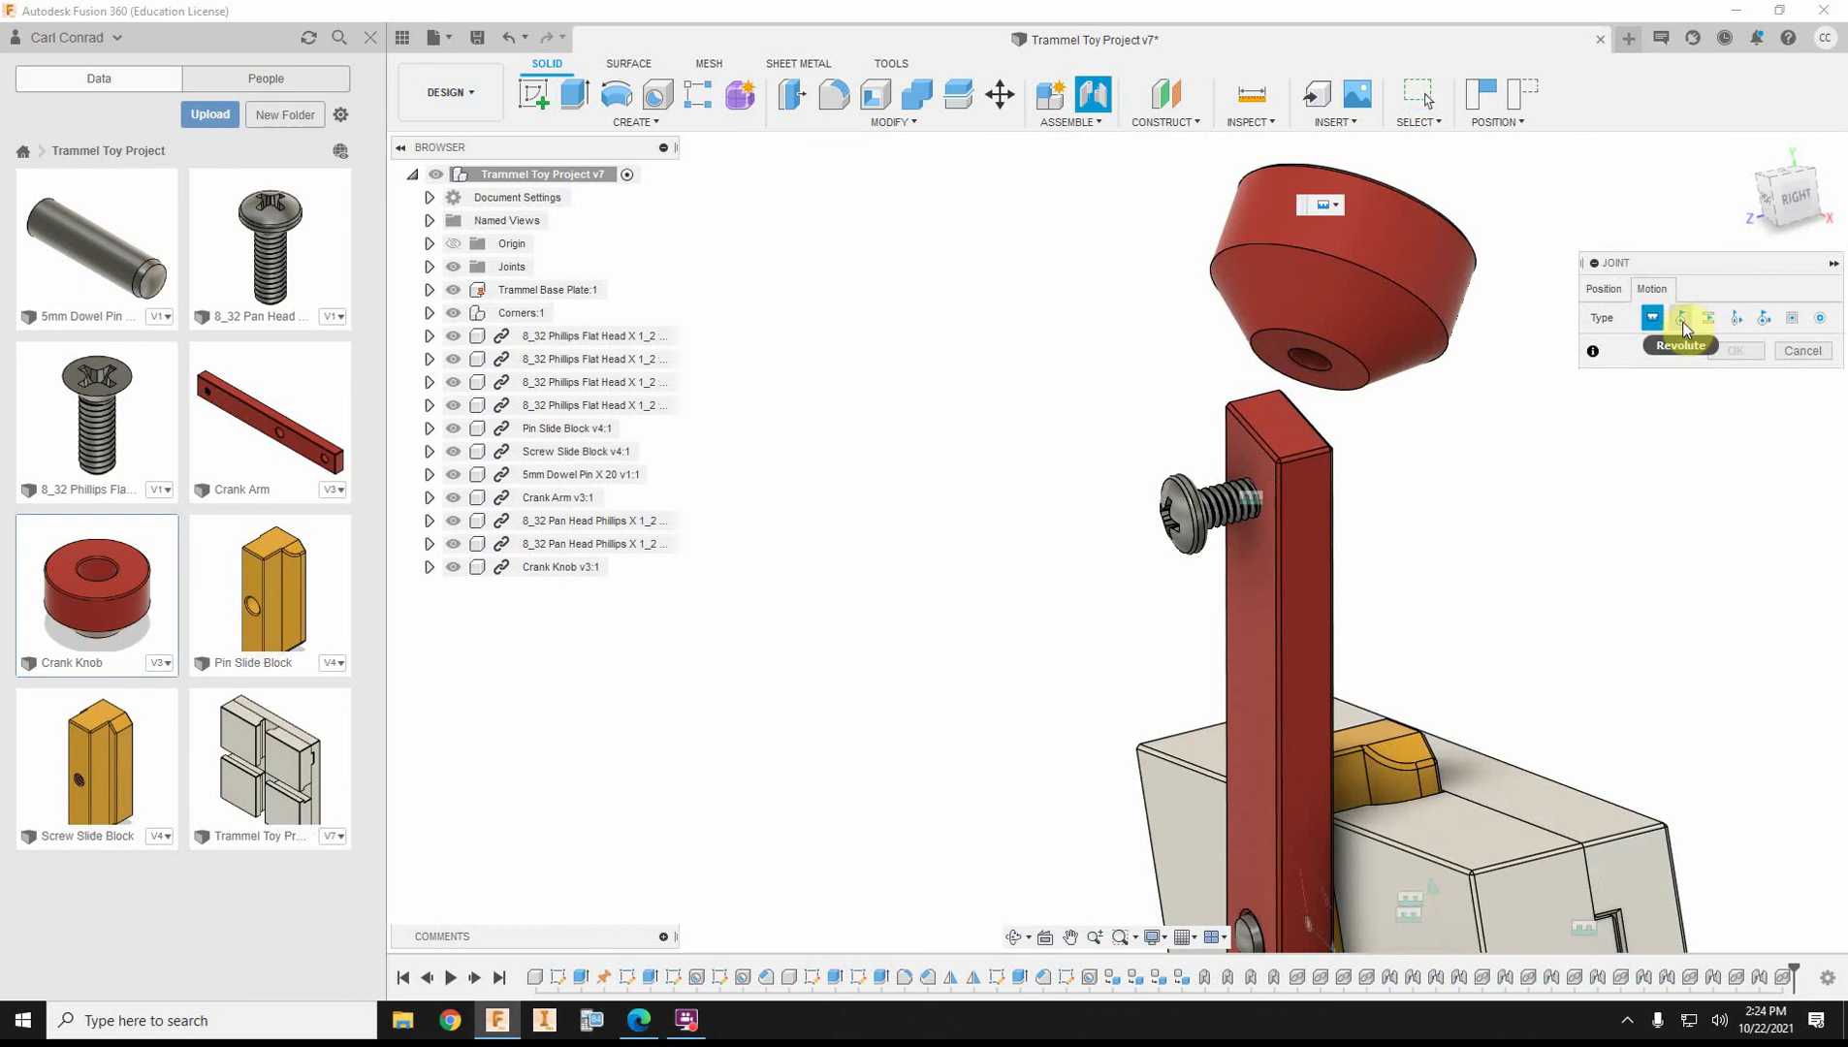
pyautogui.click(1681, 320)
pyautogui.click(1612, 290)
pyautogui.scroll(3, 1357, 441)
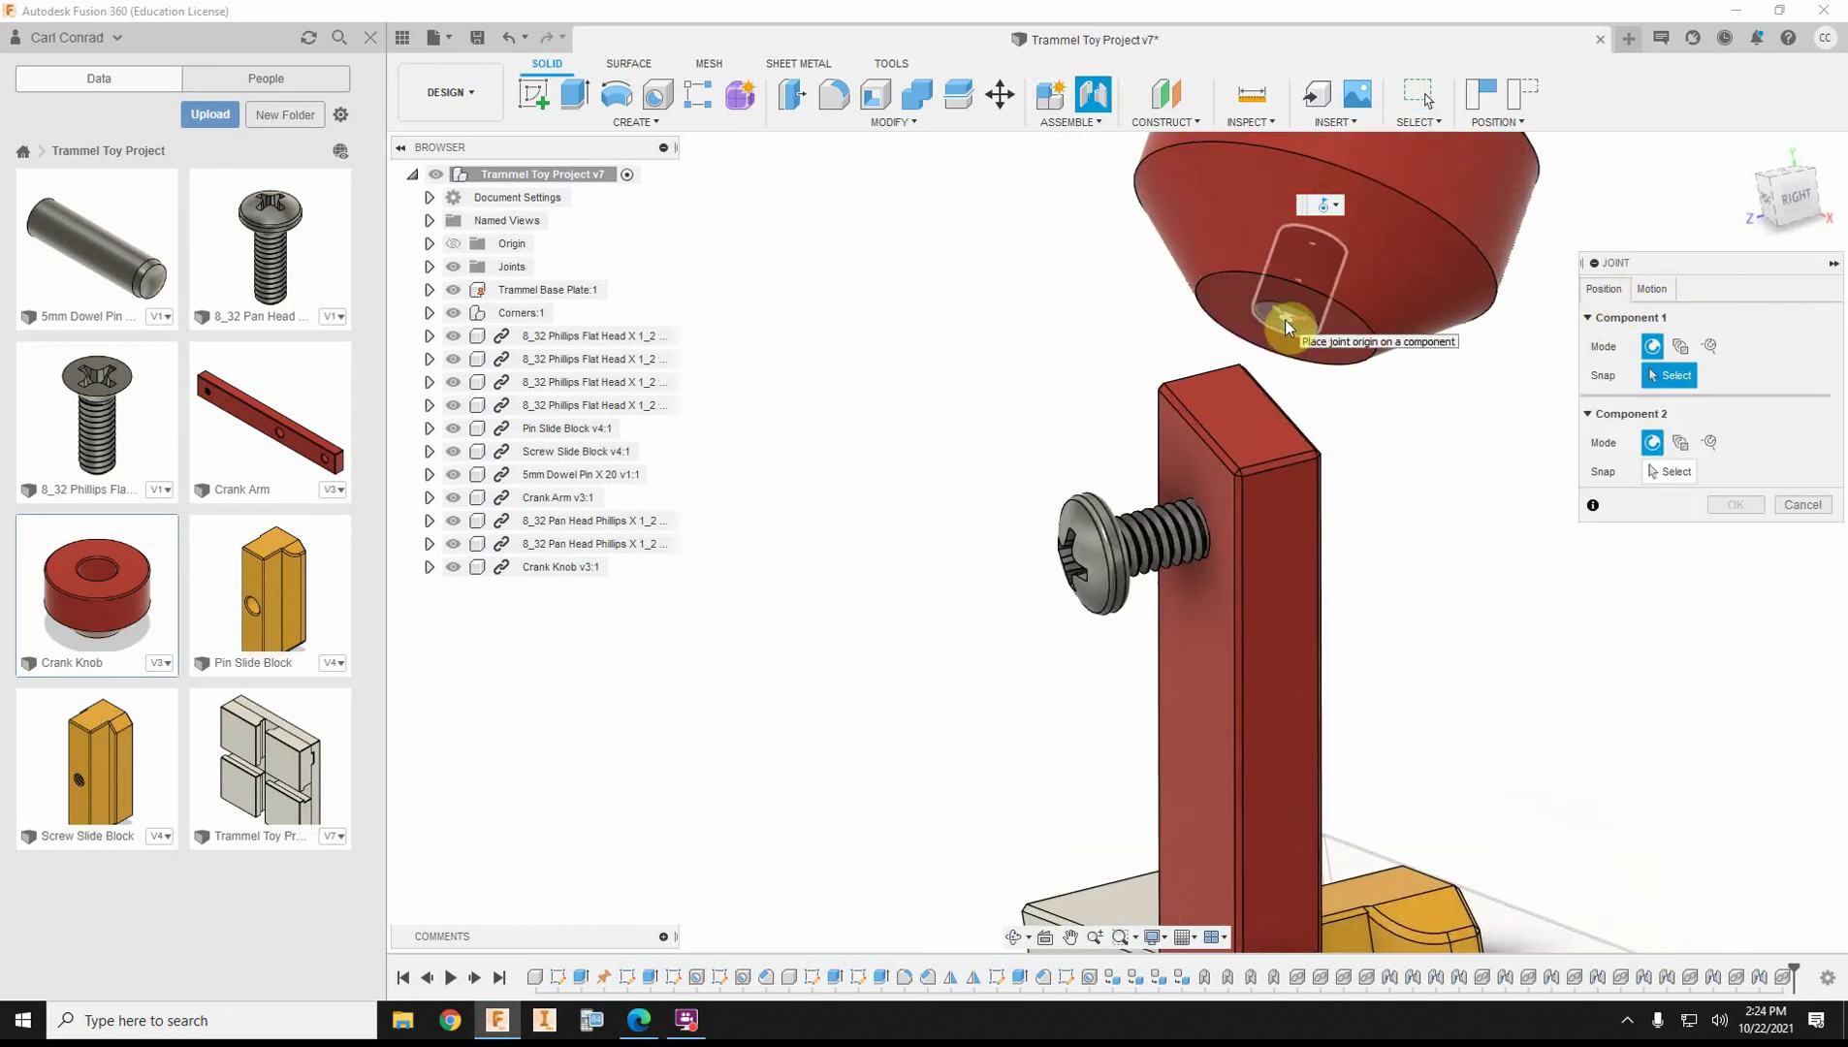
pyautogui.click(1285, 331)
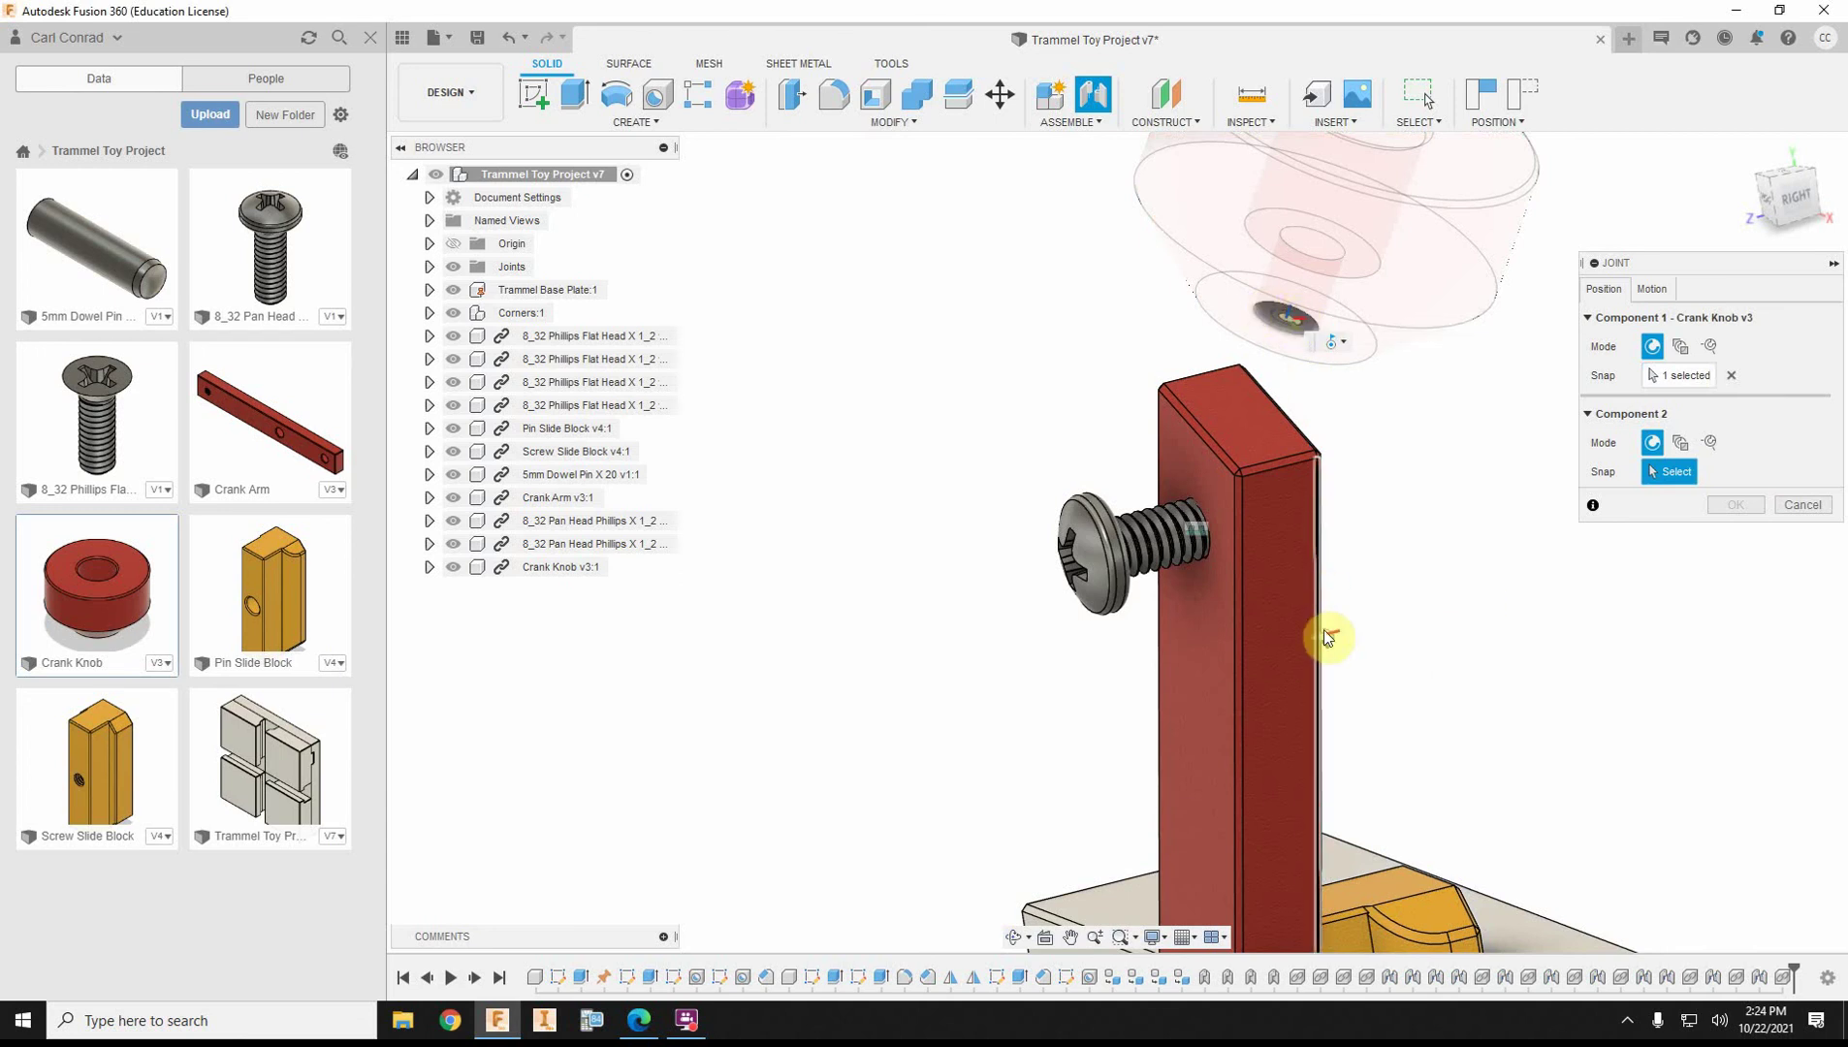
# Place the second origin at the Crank Arm's free-end hole, flip the knob to the outer face and complete the revolute joint.
pyautogui.click(1196, 682)
pyautogui.click(1196, 524)
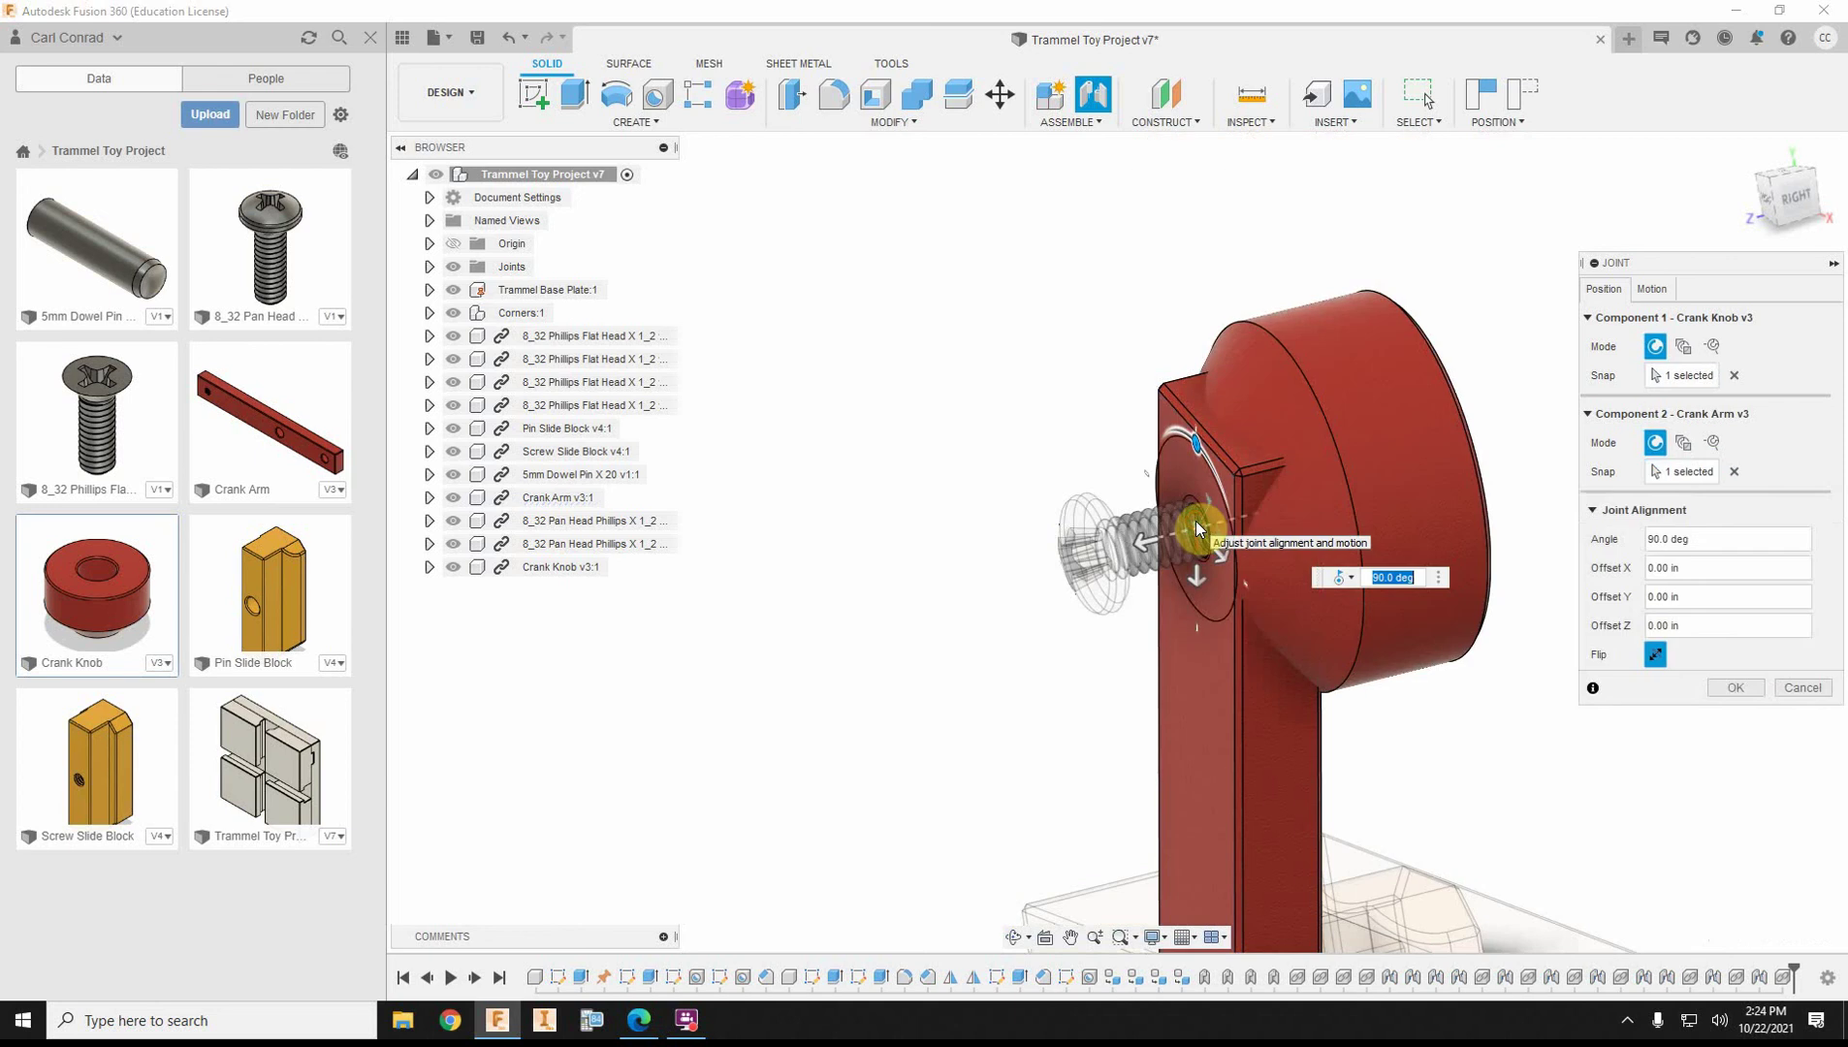
pyautogui.click(1655, 655)
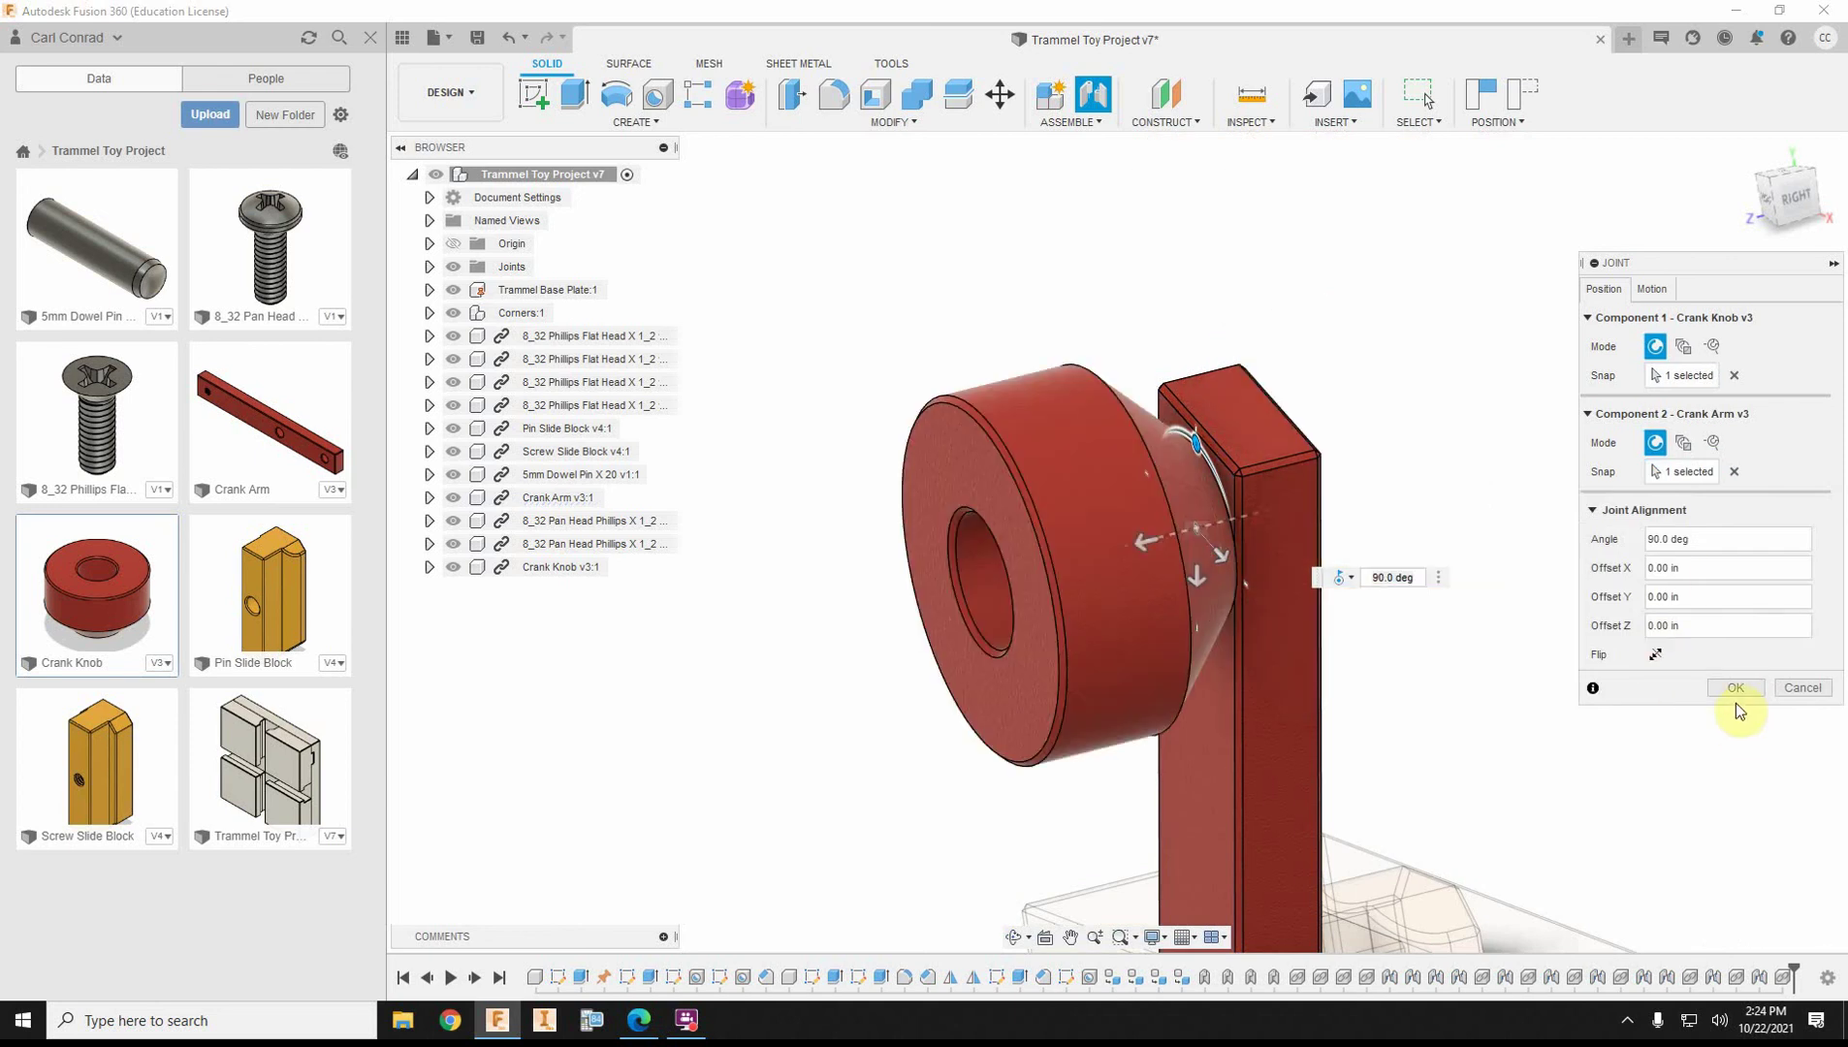
pyautogui.click(1736, 689)
# Return to the home view and save a new version of the assembly with the description "User Saved".
pyautogui.click(1742, 153)
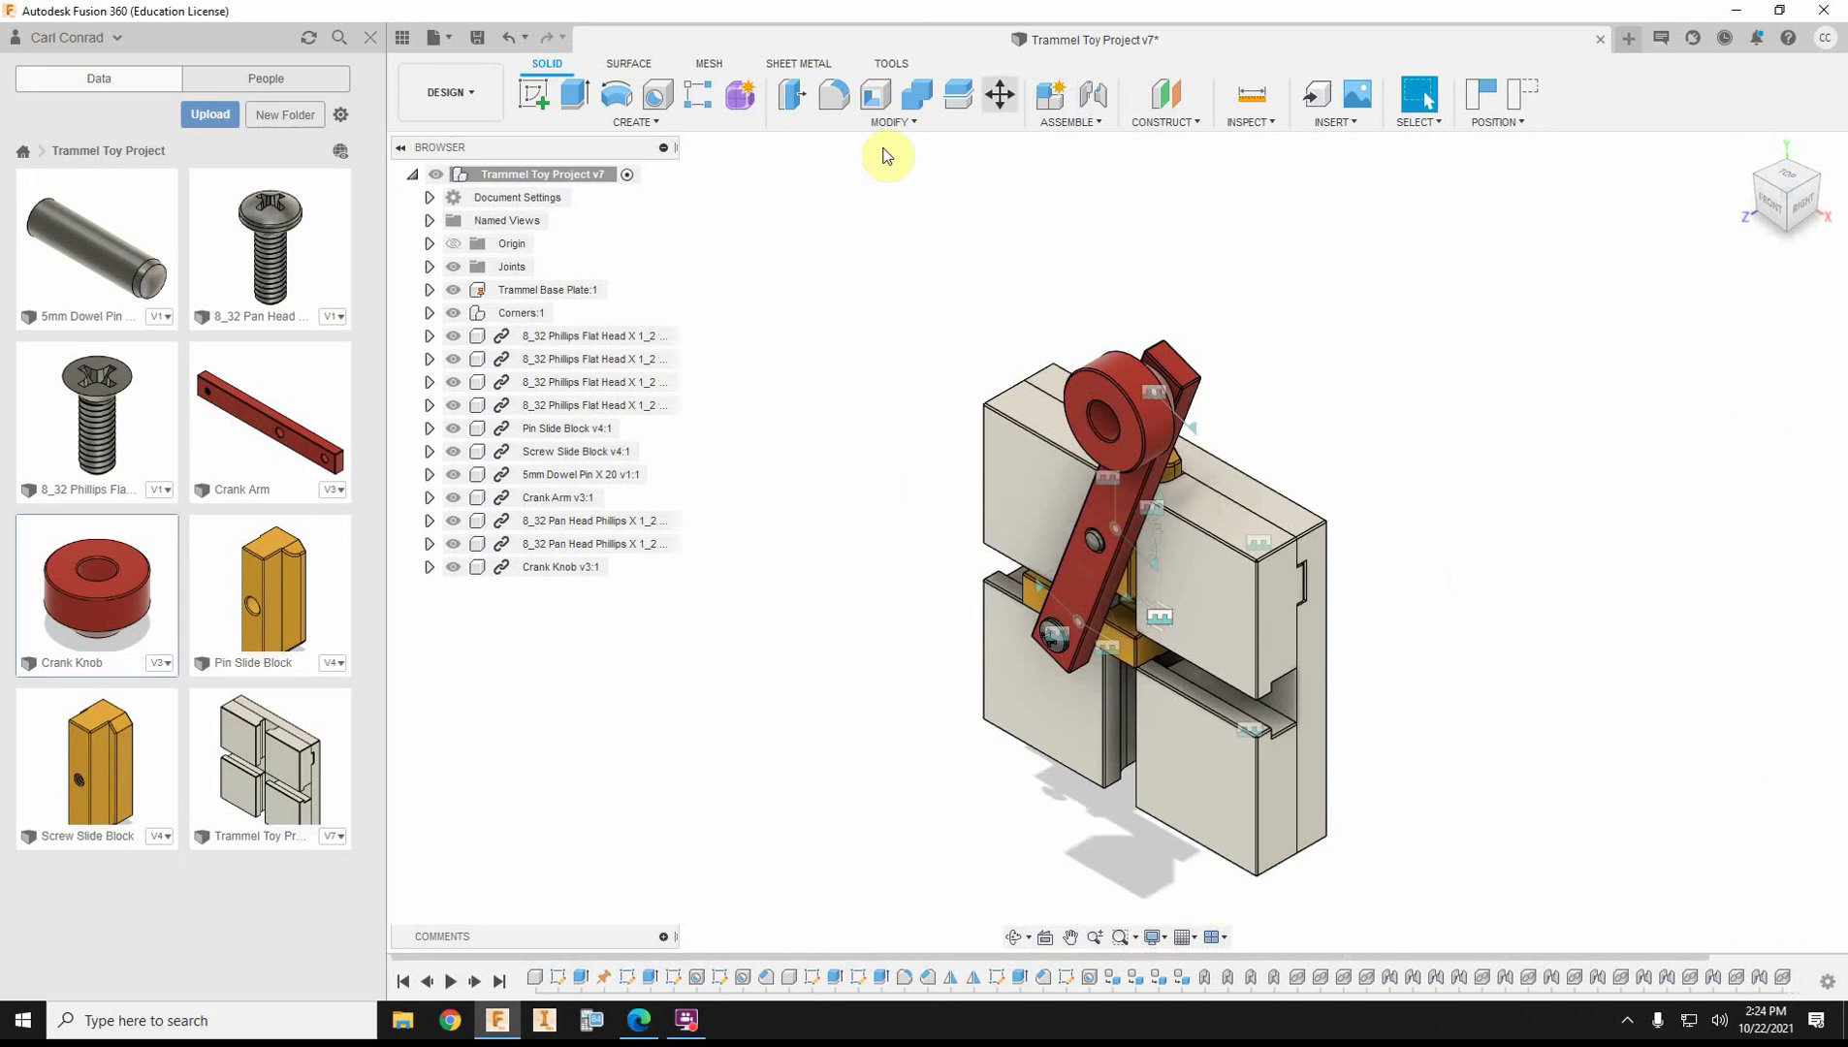
pyautogui.click(475, 44)
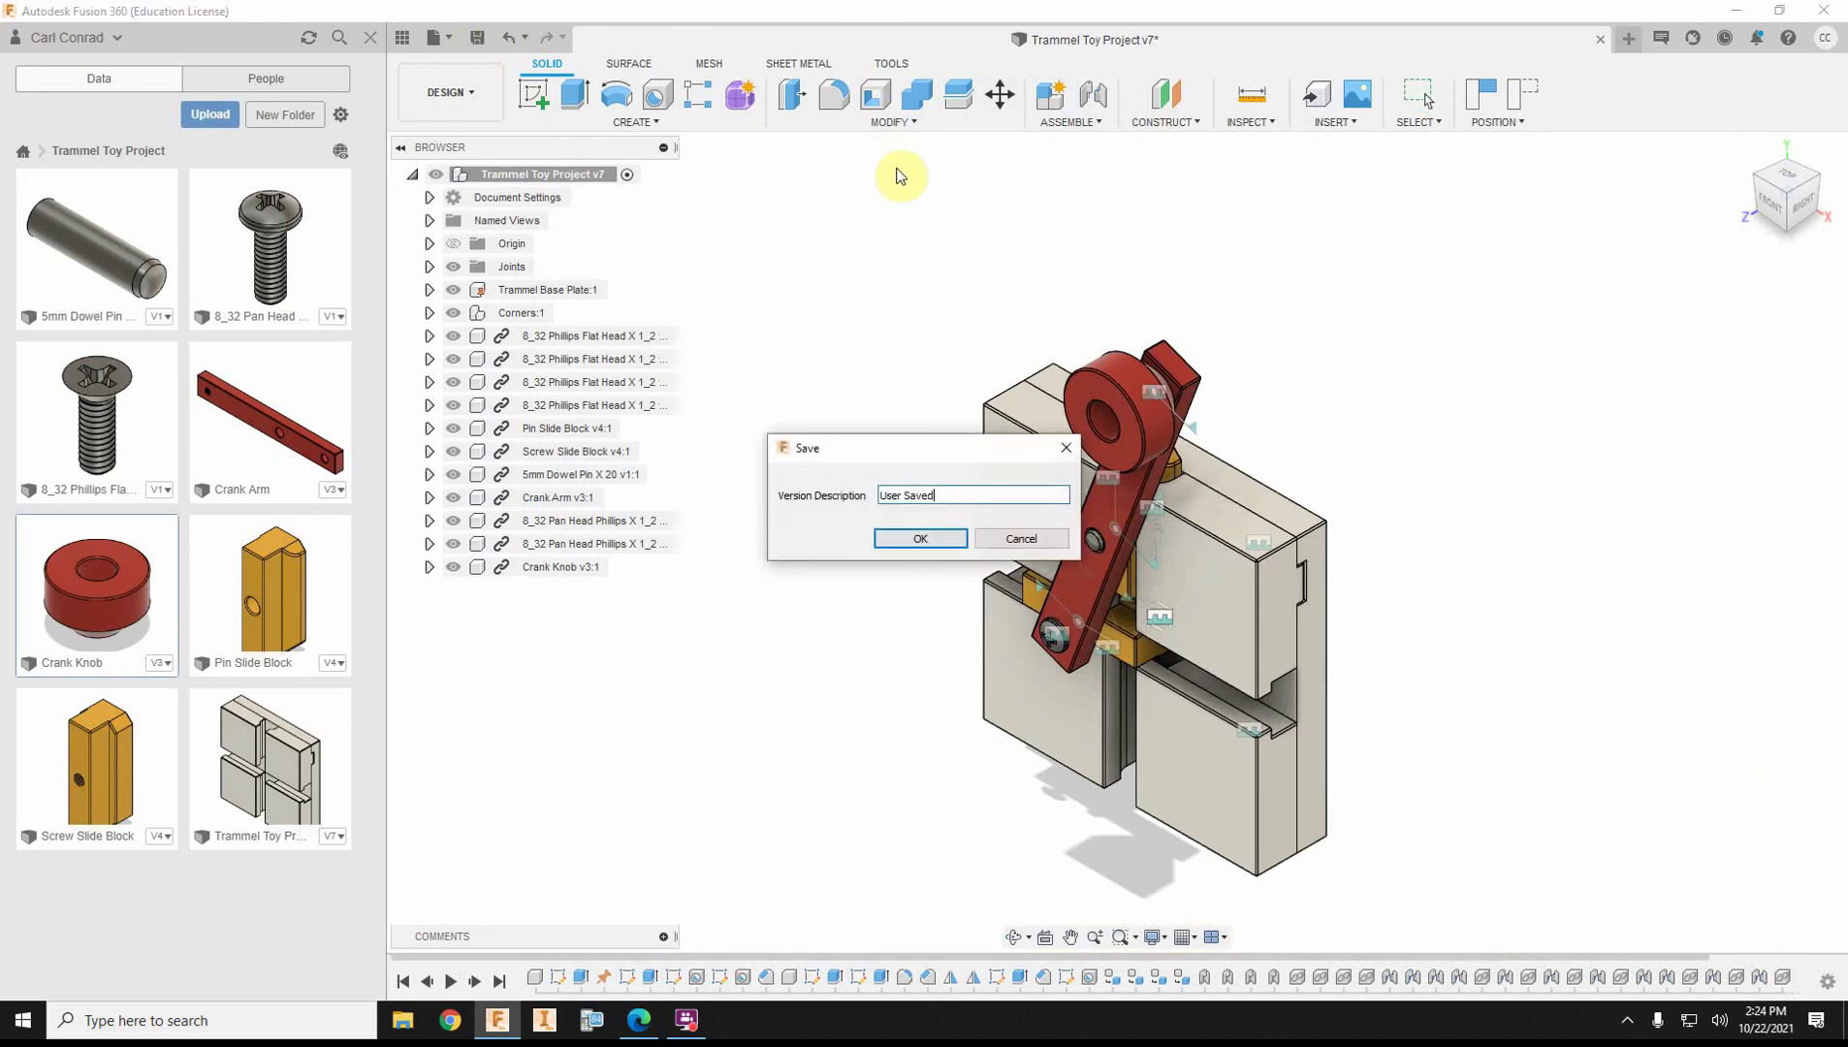
pyautogui.click(934, 539)
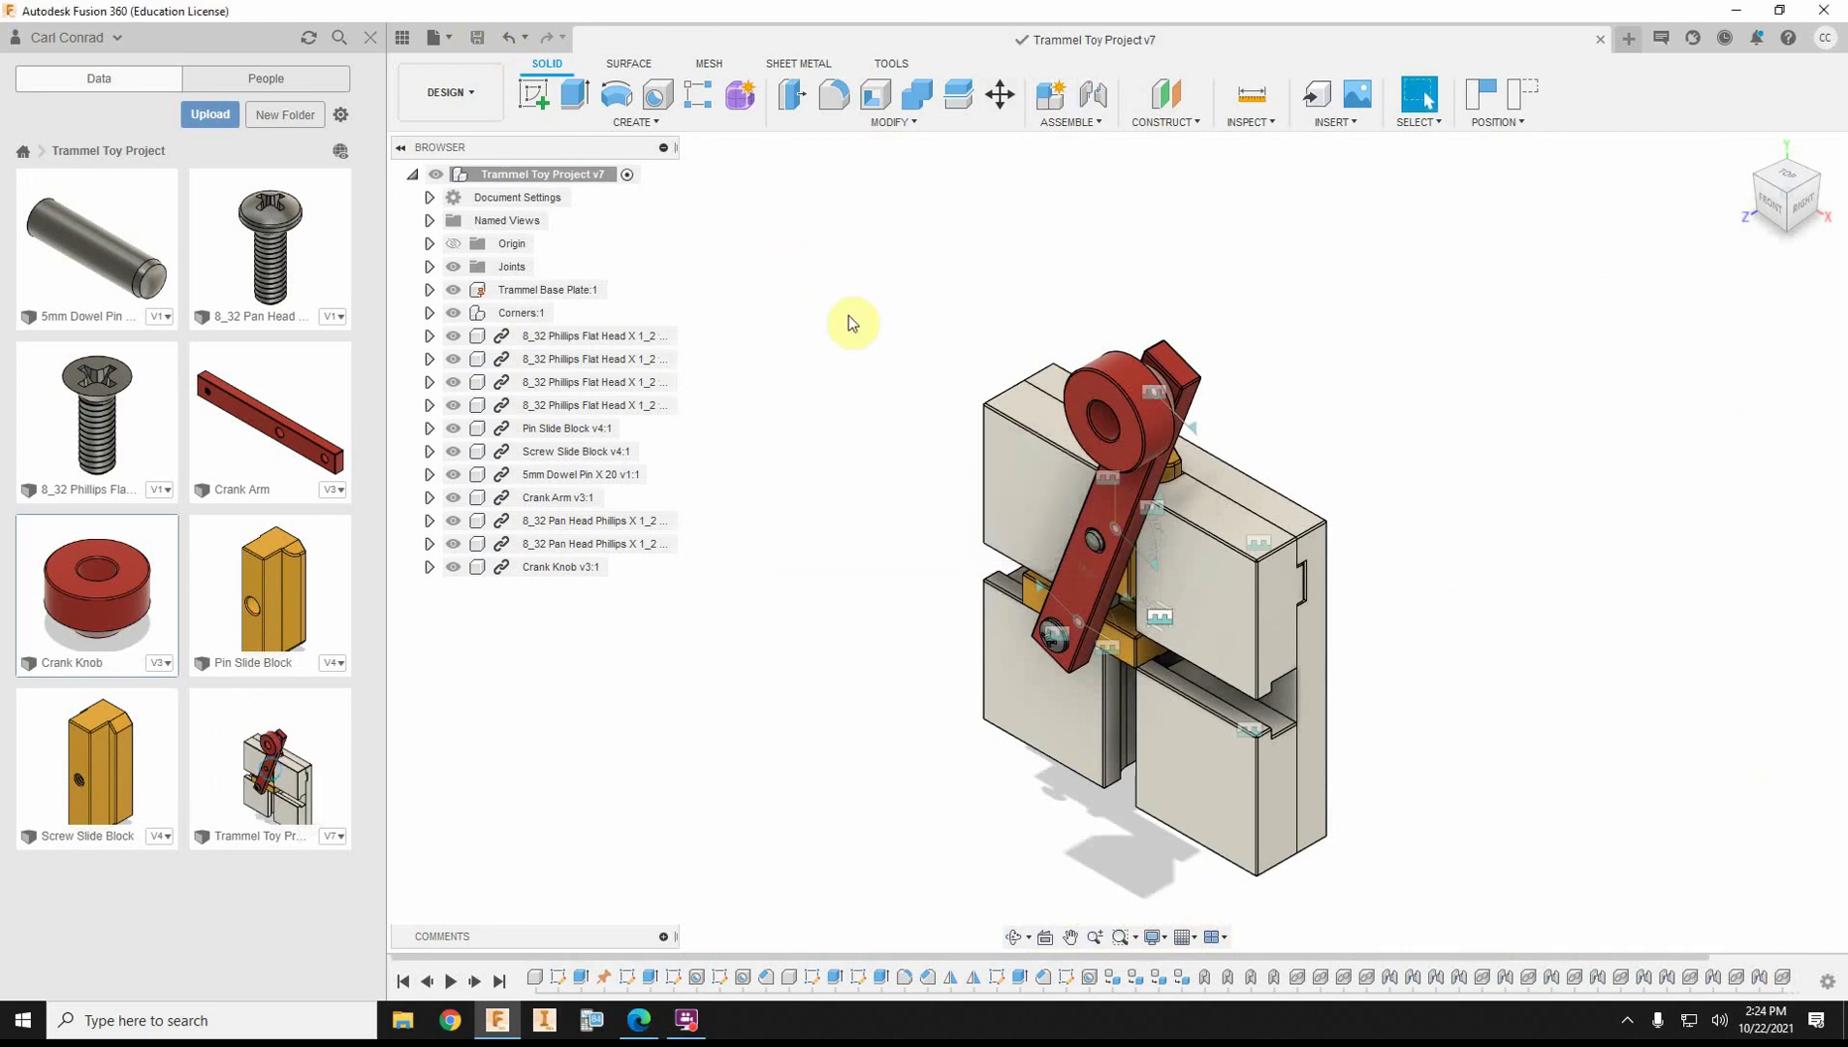
# List the assembly's joints and animate the whole model from the revolute joint Rev12.
pyautogui.click(430, 269)
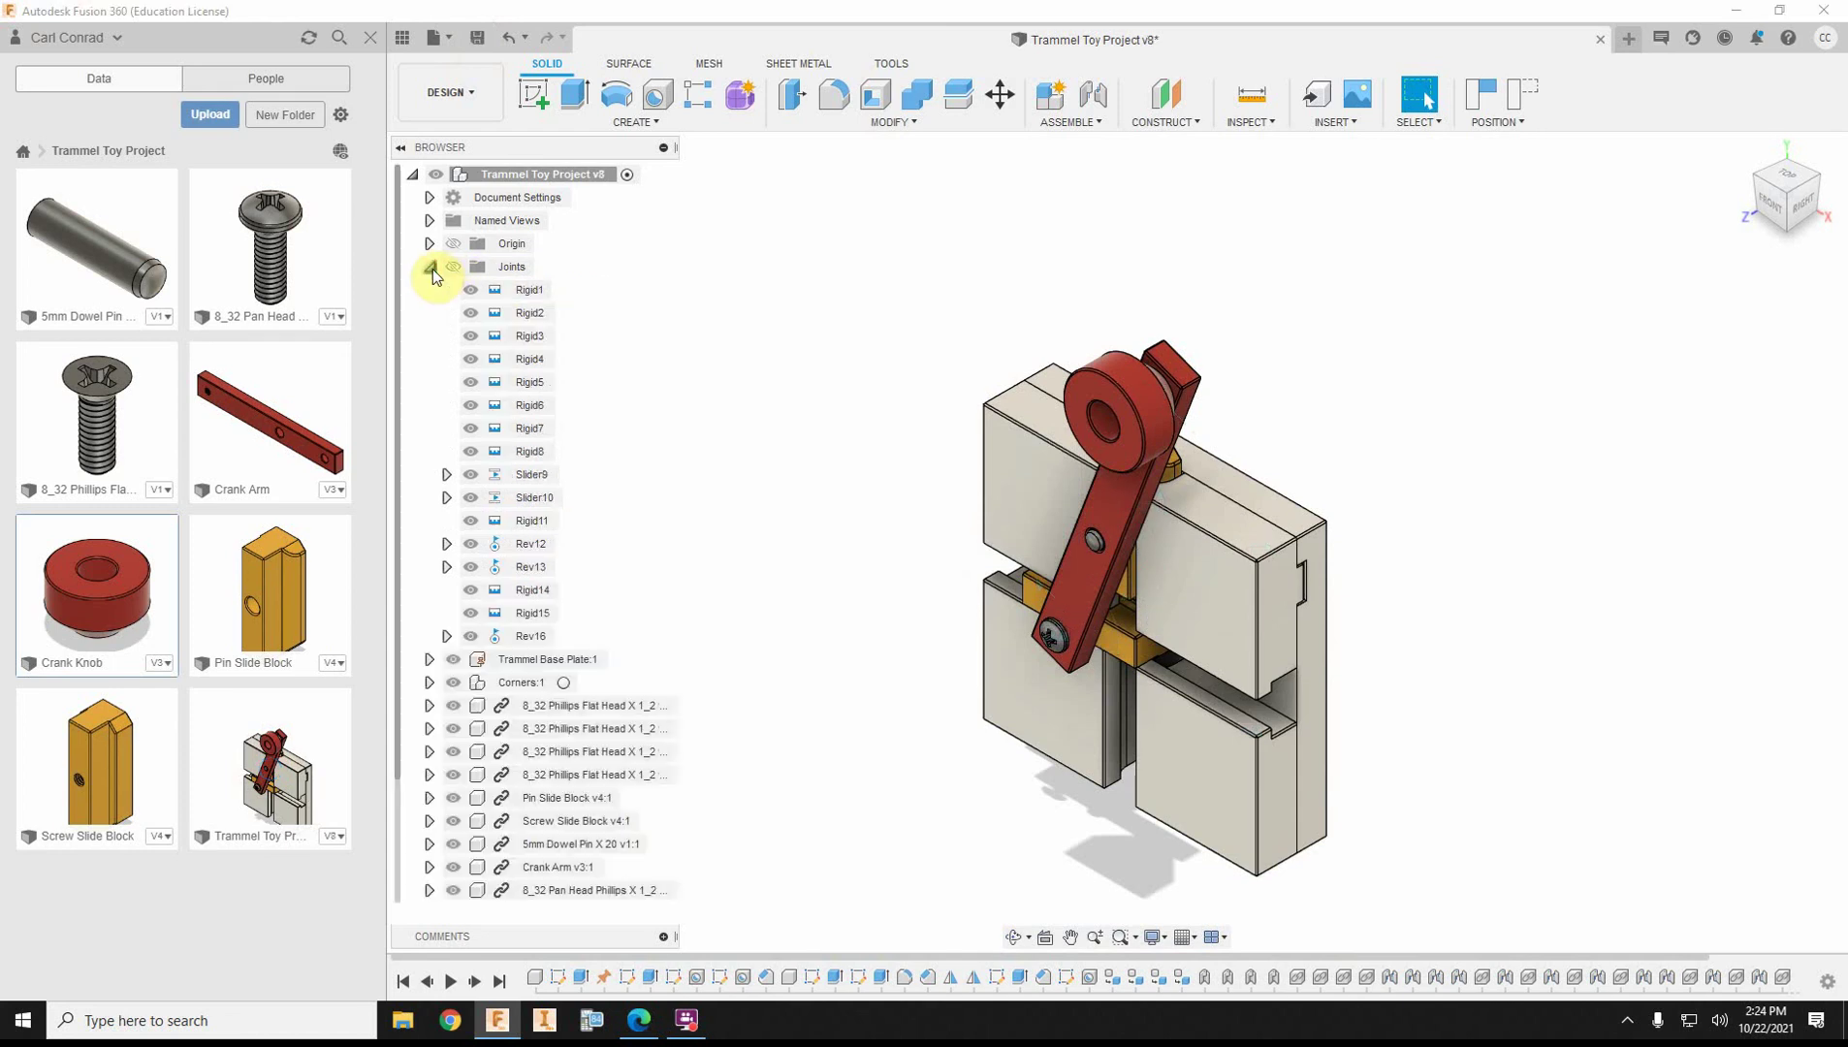
pyautogui.click(531, 549)
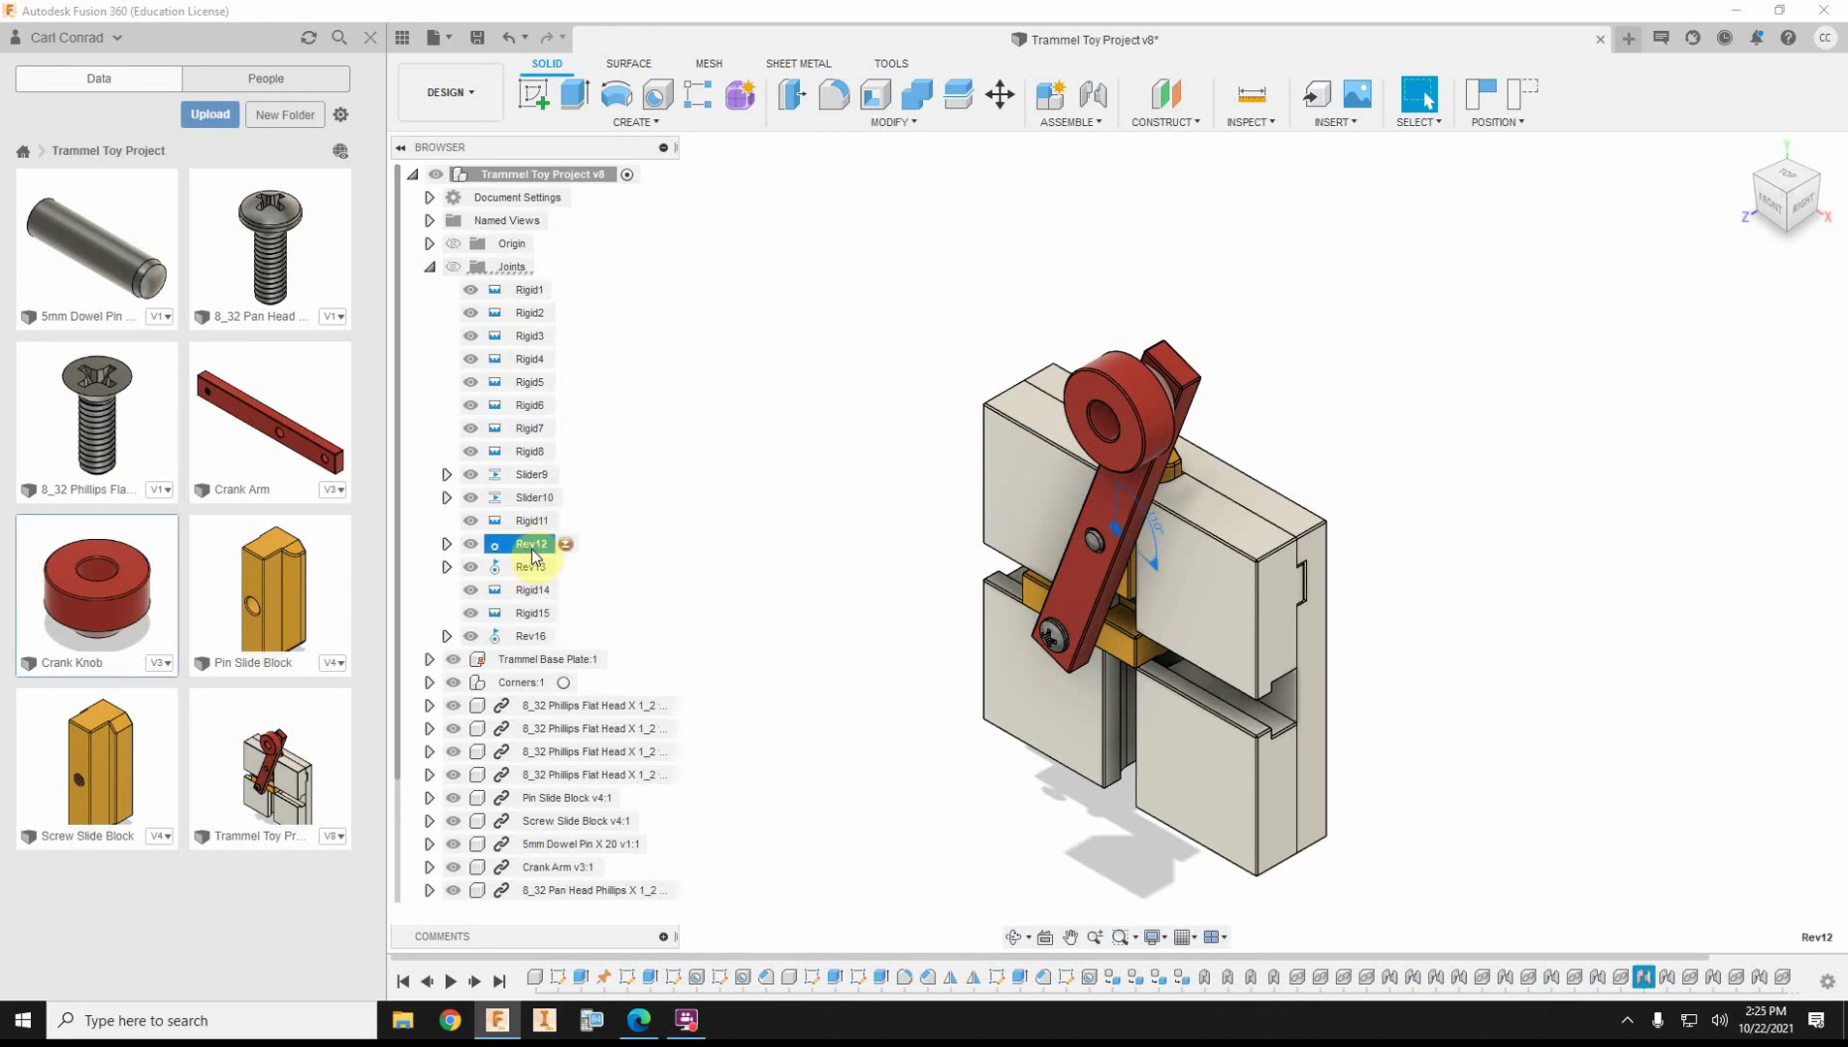
pyautogui.rightClick(533, 554)
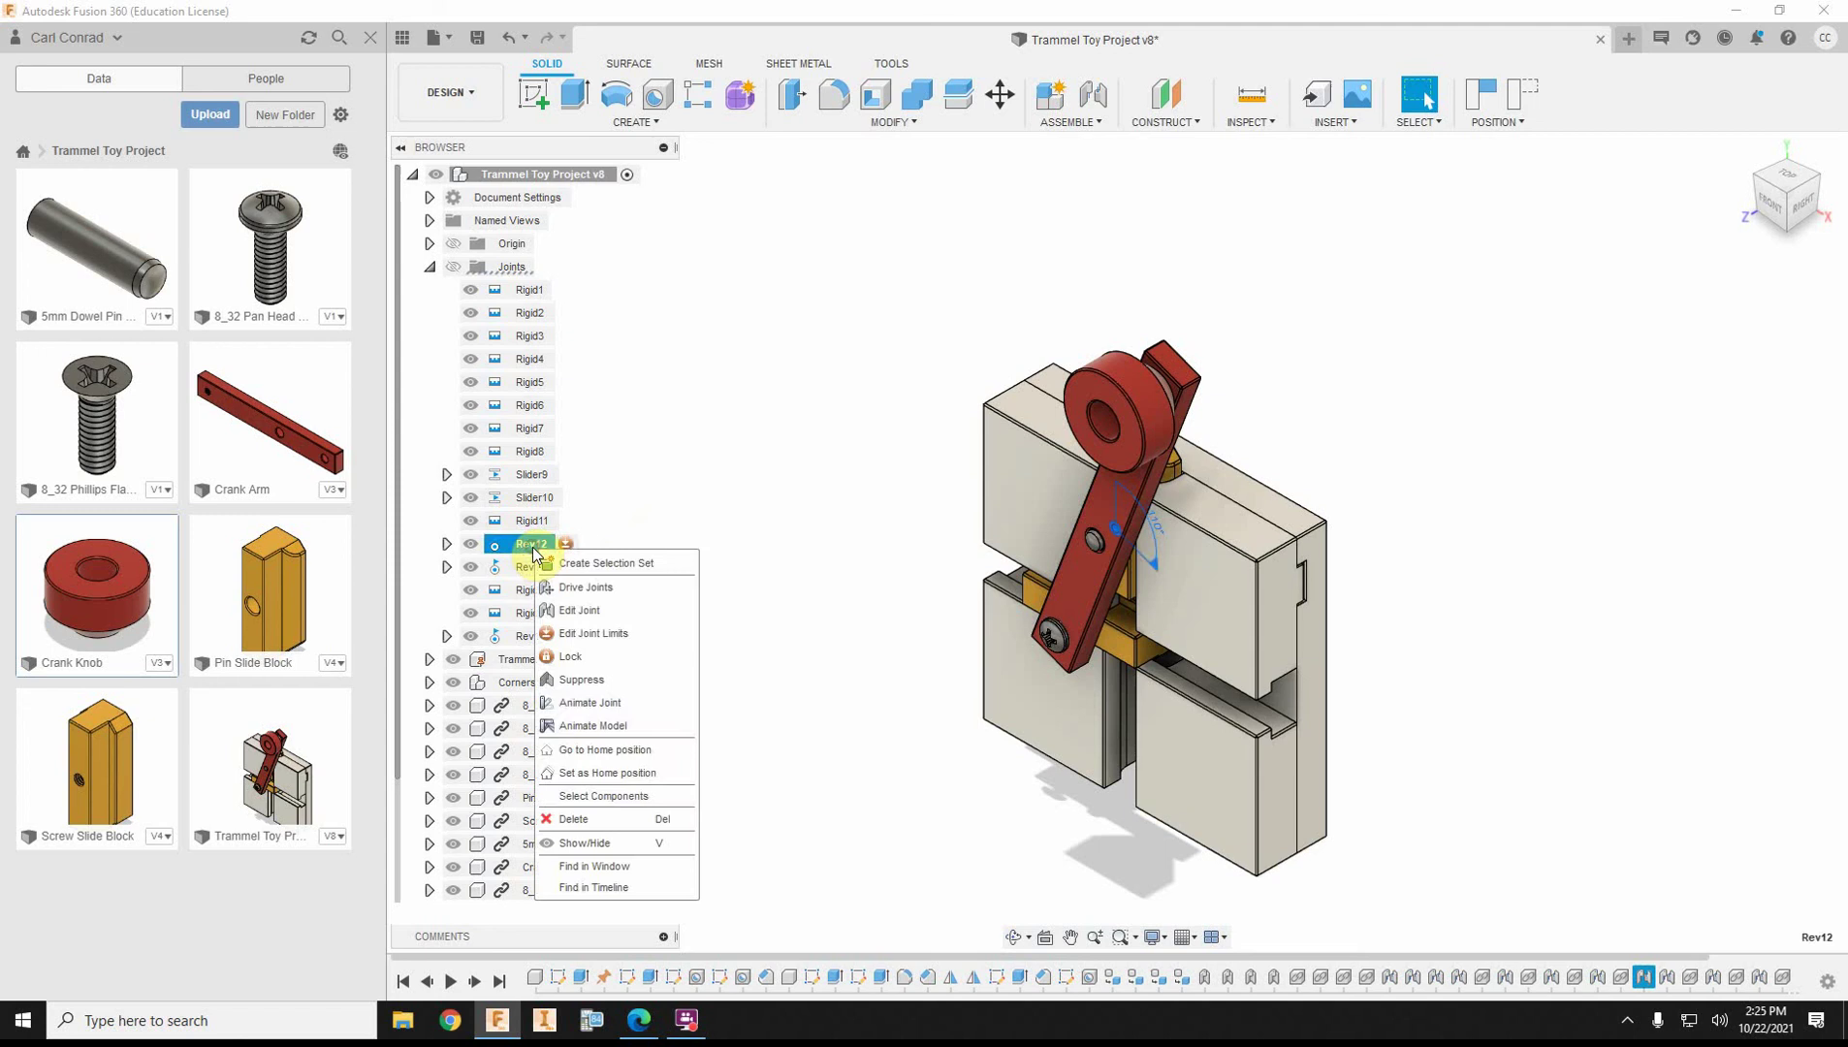
pyautogui.click(609, 729)
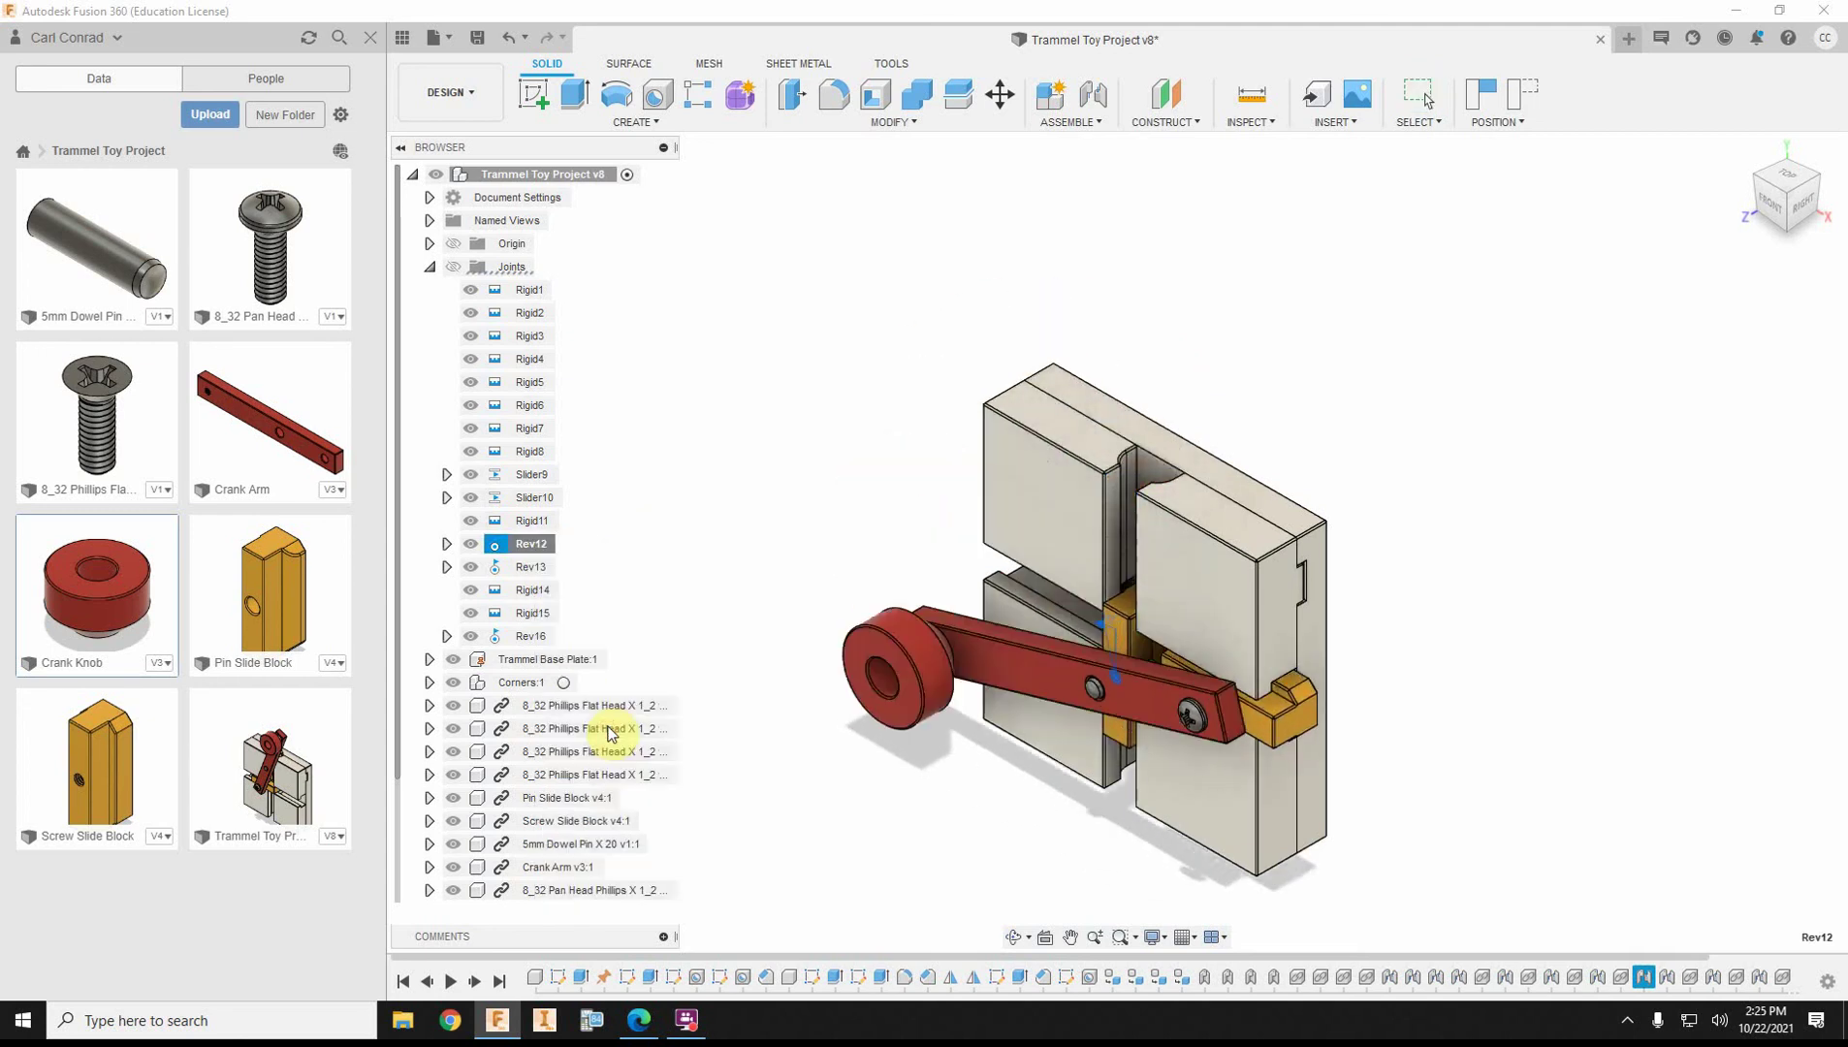